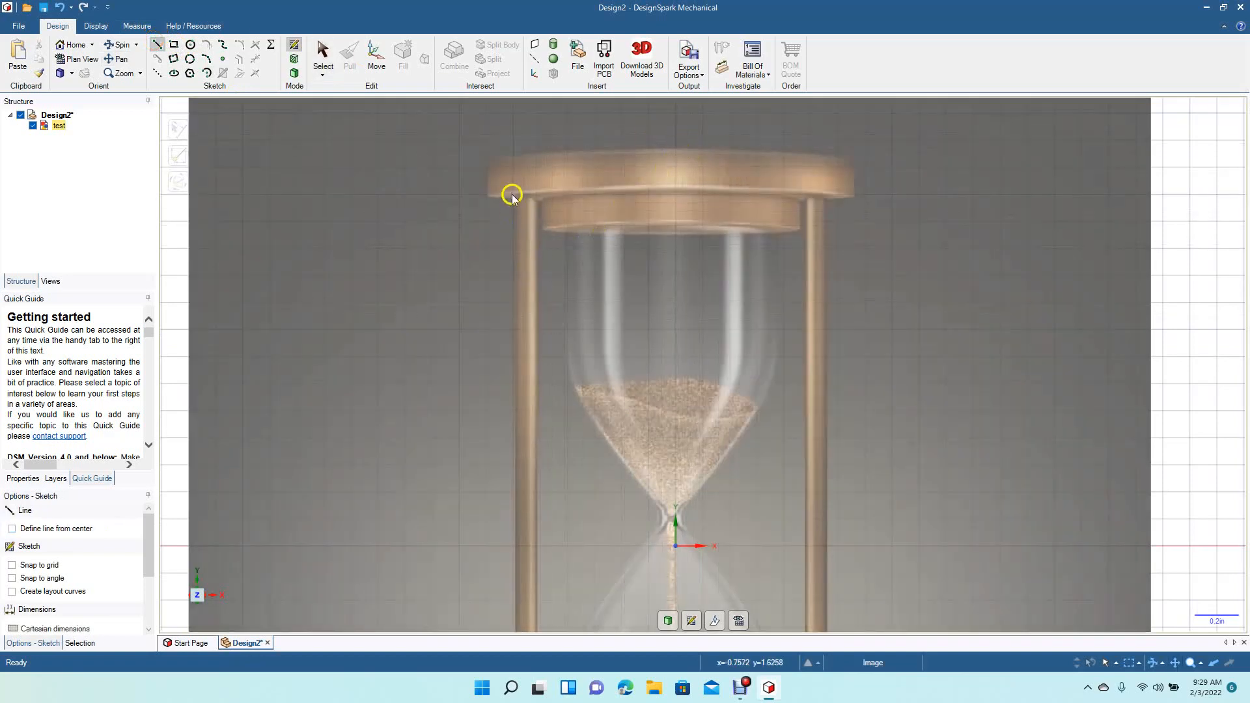
- Sketch a vertical centre line about 3.43 in long from the top of the hourglass image down to its base
{"action": "left_click", "coordinate": [676, 154]}
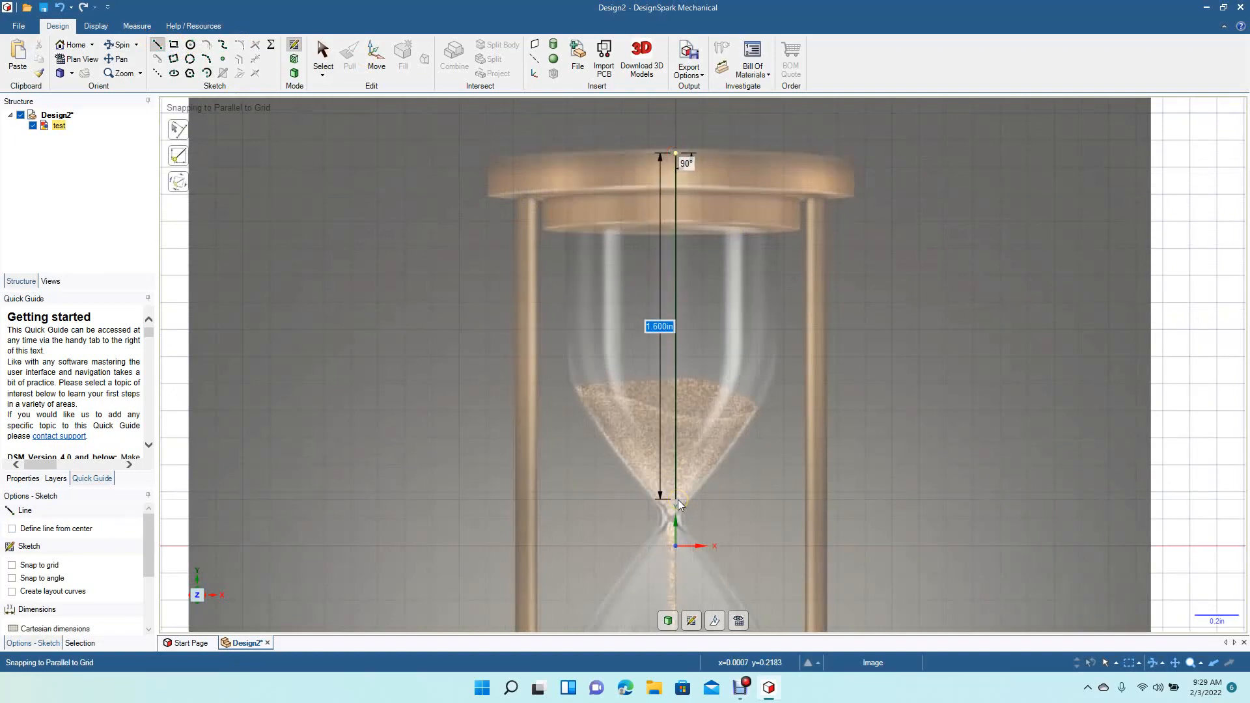
{"action": "scroll", "coordinate": [678, 499], "scroll_direction": "down", "scroll_amount": 2}
{"action": "scroll", "coordinate": [678, 499], "scroll_direction": "down", "scroll_amount": 1}
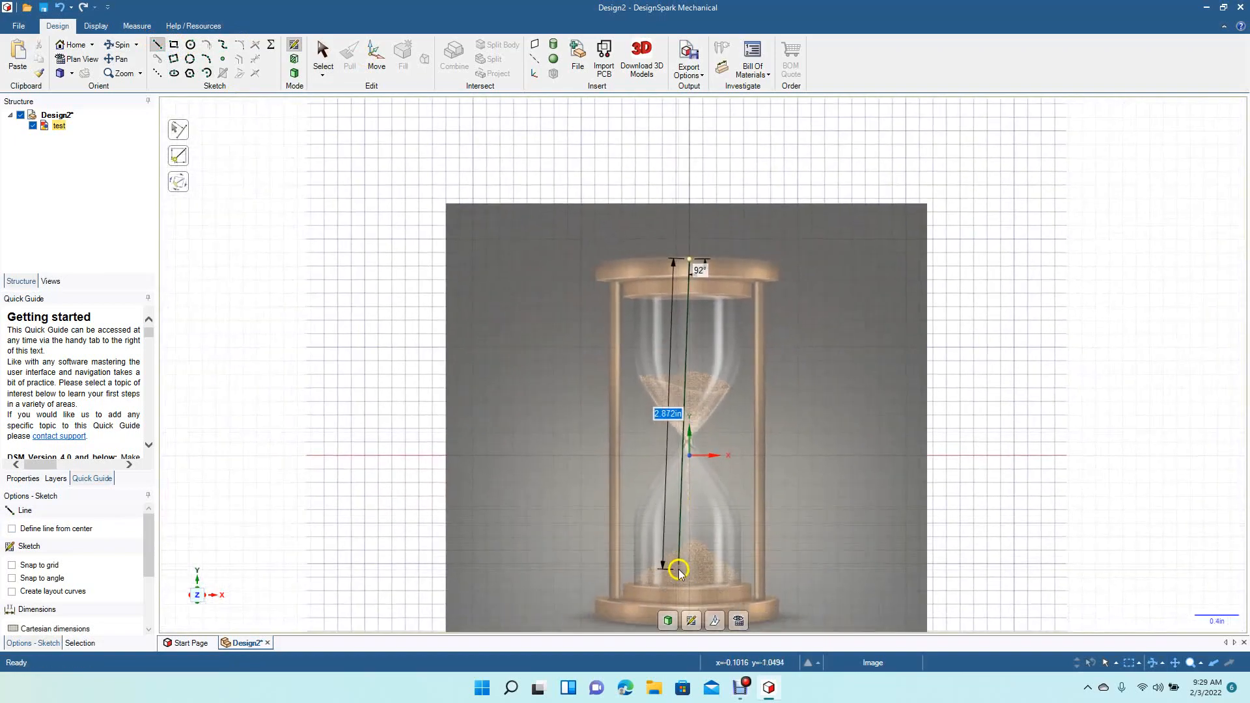
{"action": "left_click", "coordinate": [687, 627]}
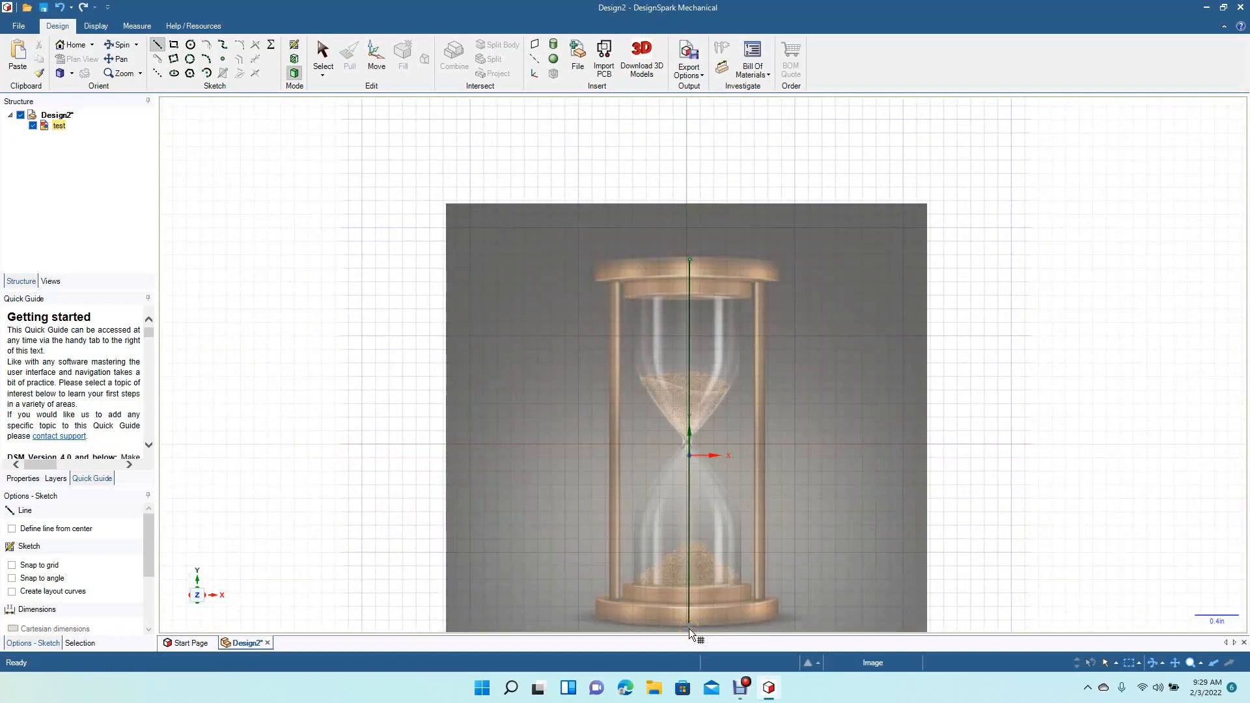
{"action": "scroll", "coordinate": [689, 628], "scroll_direction": "down", "scroll_amount": 4}
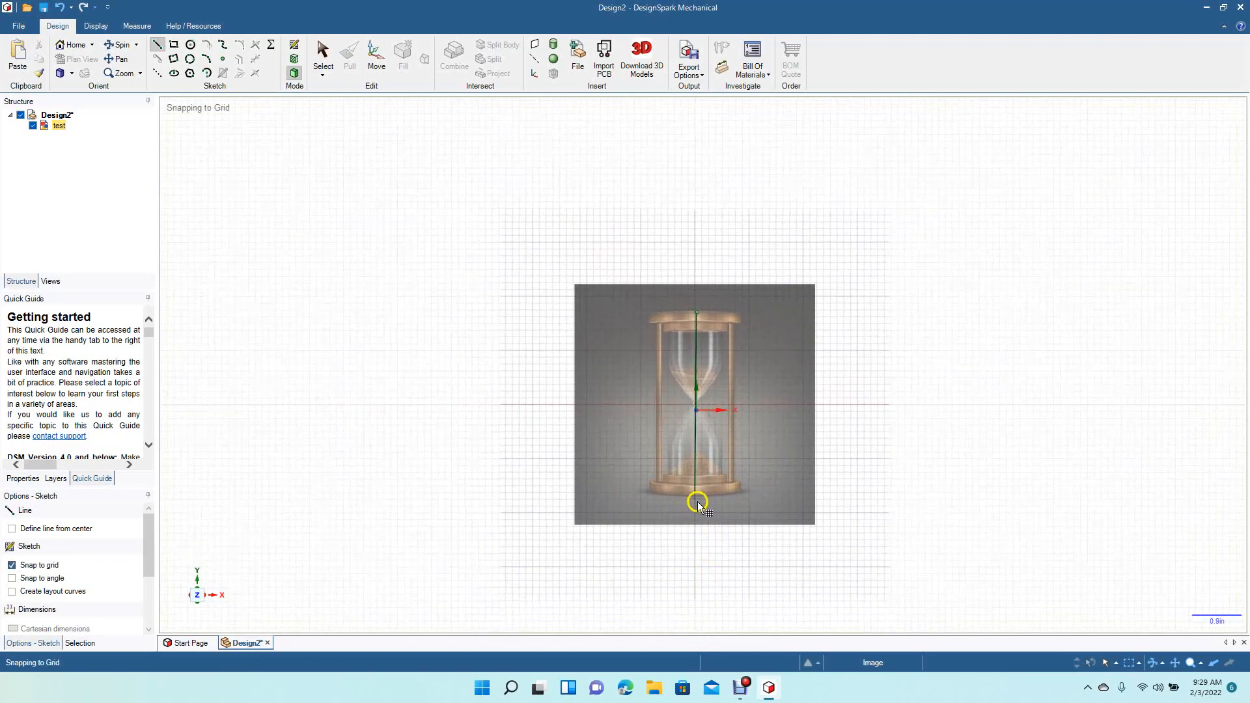
{"action": "left_click", "coordinate": [698, 500]}
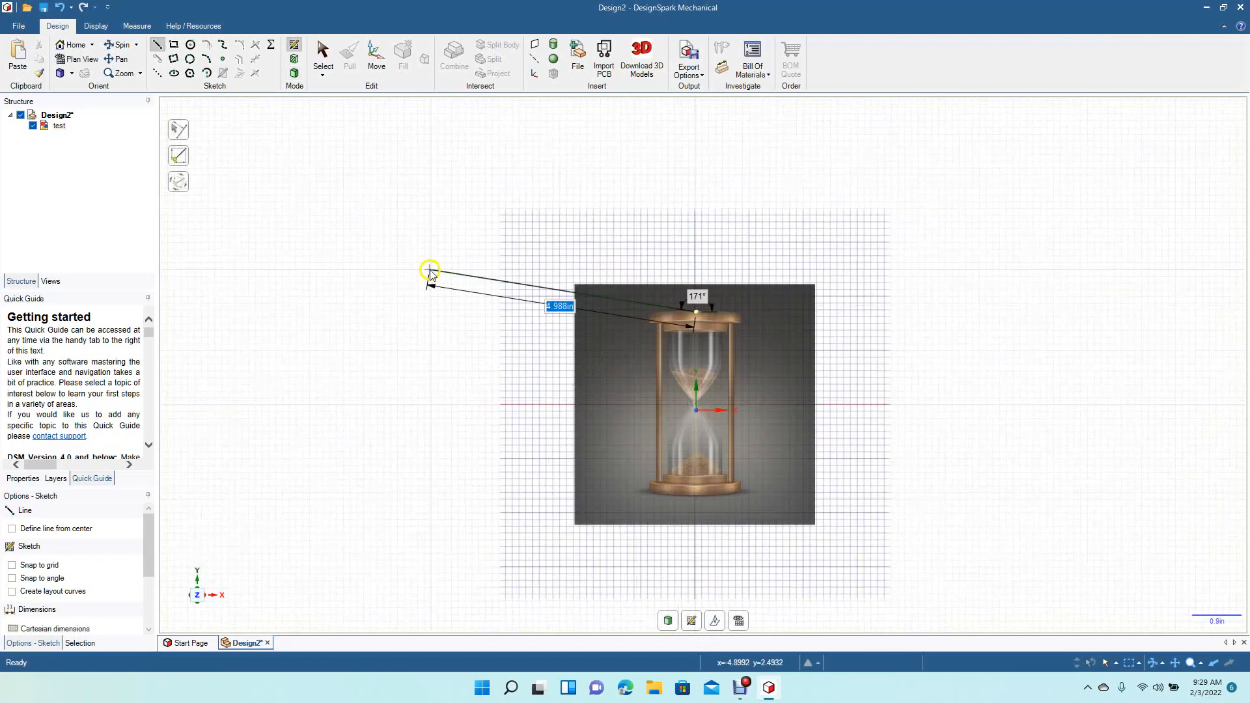
{"action": "left_click", "coordinate": [701, 498]}
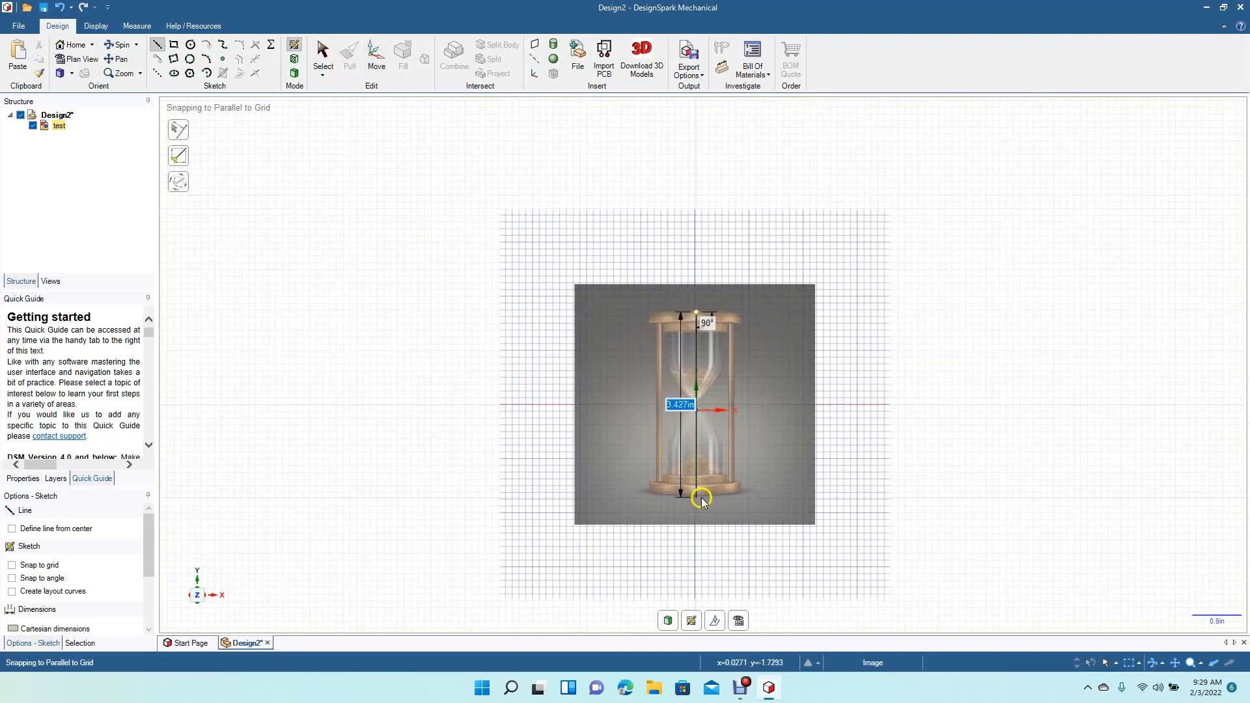
{"action": "left_click", "coordinate": [701, 497]}
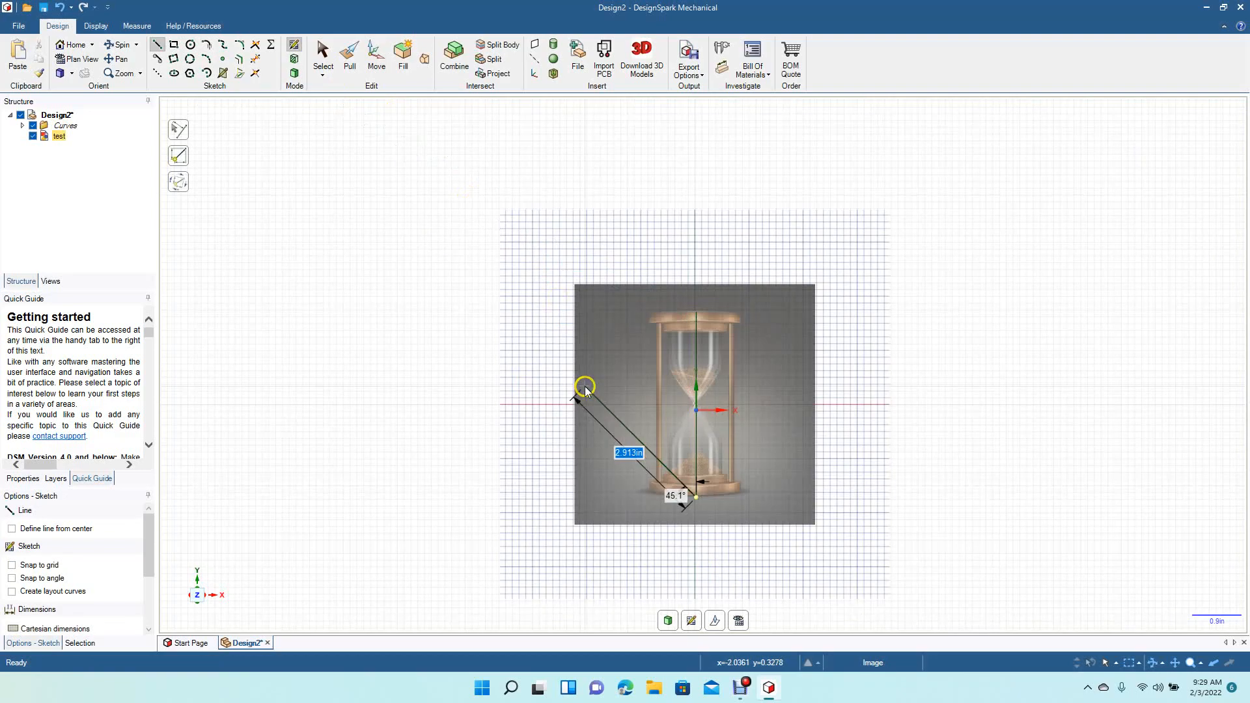
{"action": "left_click", "coordinate": [322, 53]}
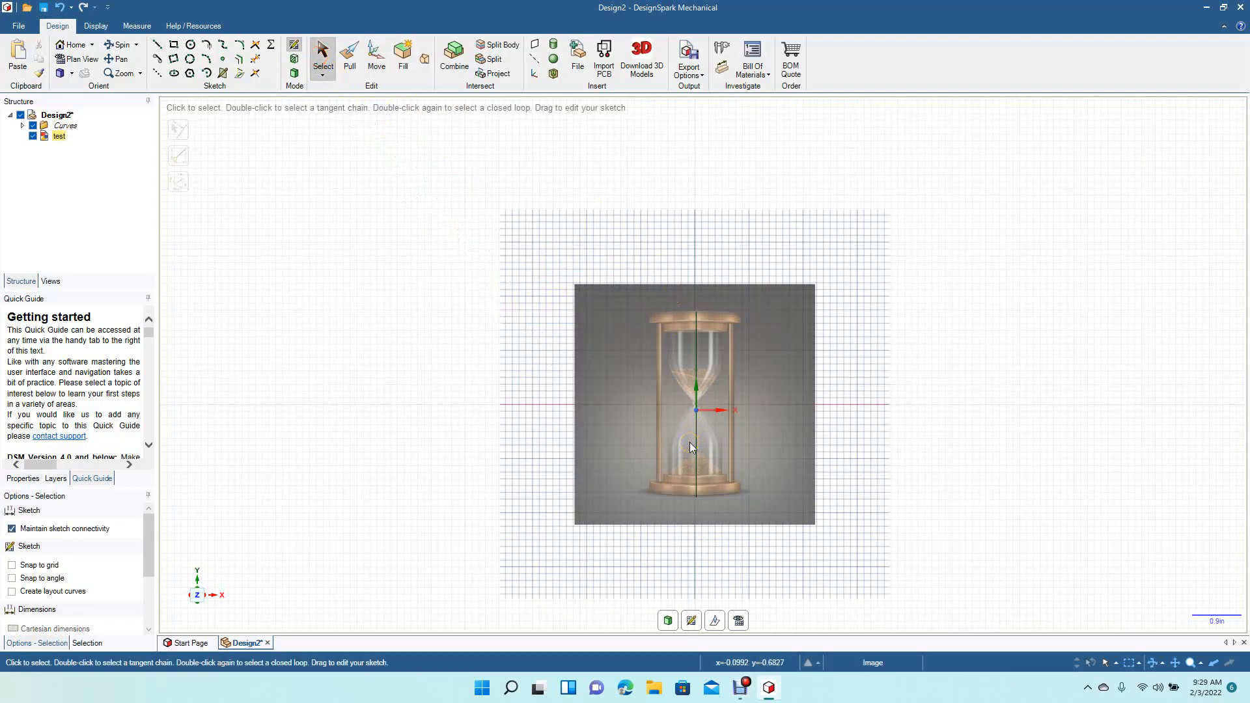
- Outline the top cap's underside from the centre line with lines 0.55 in outward, 0.12 in up and about 0.277 in outward
{"action": "scroll", "coordinate": [689, 442], "scroll_direction": "up", "scroll_amount": 8, "text": "ctrl"}
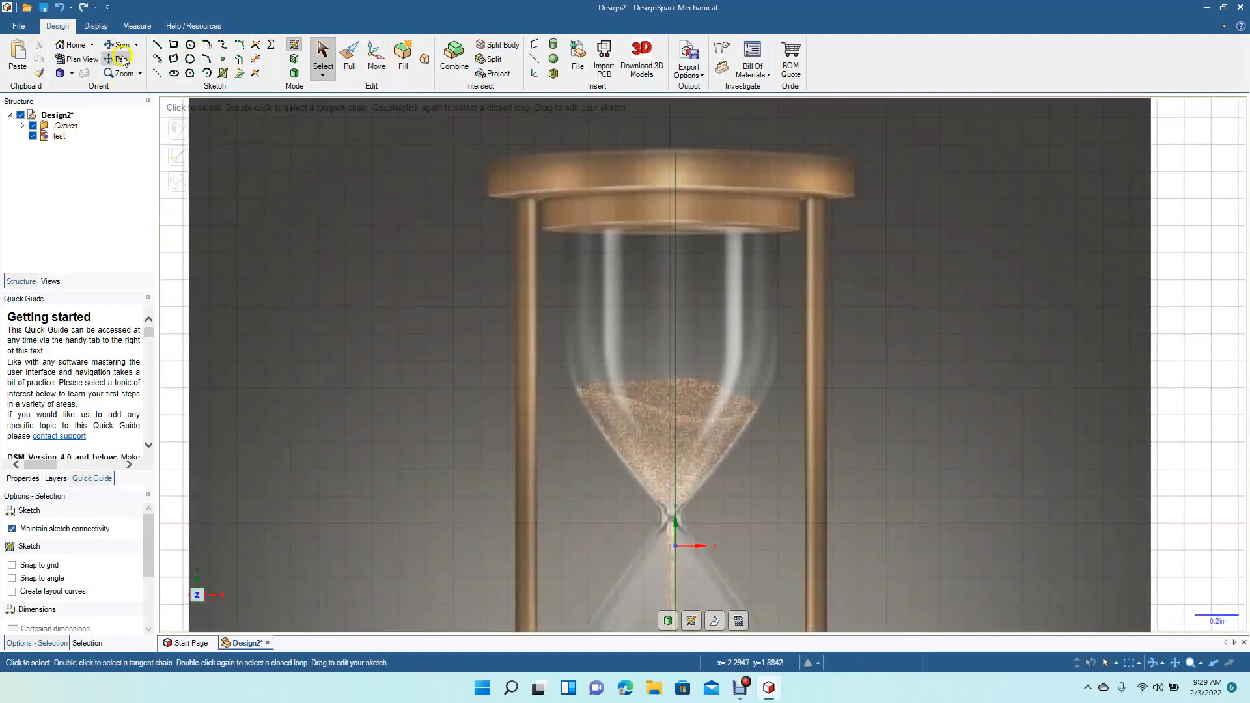
{"action": "left_click", "coordinate": [157, 44]}
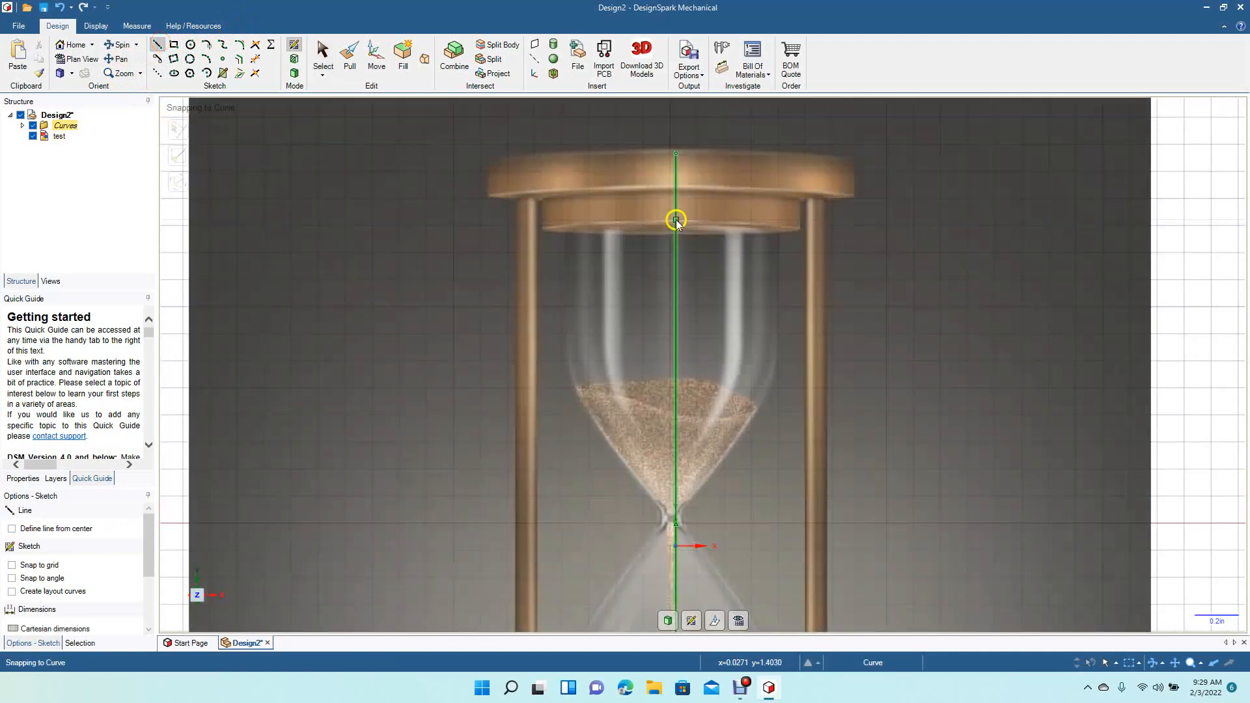
{"action": "left_click", "coordinate": [676, 221]}
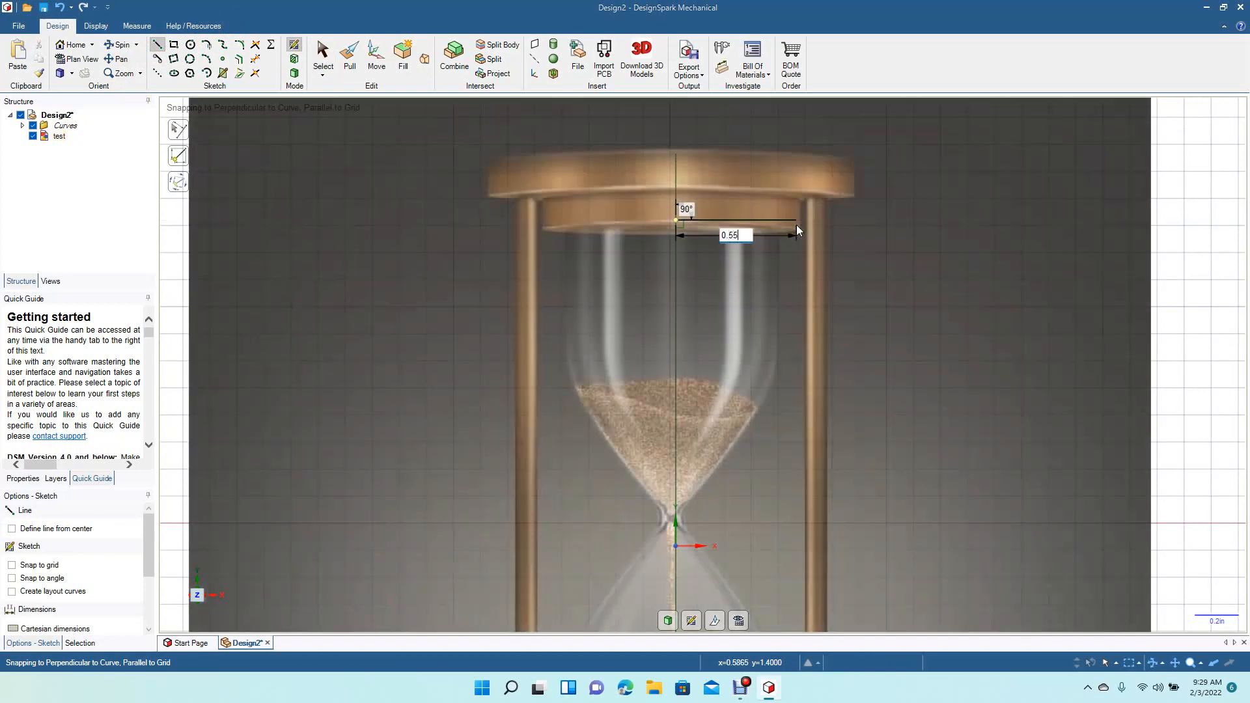
{"action": "left_click", "coordinate": [796, 225]}
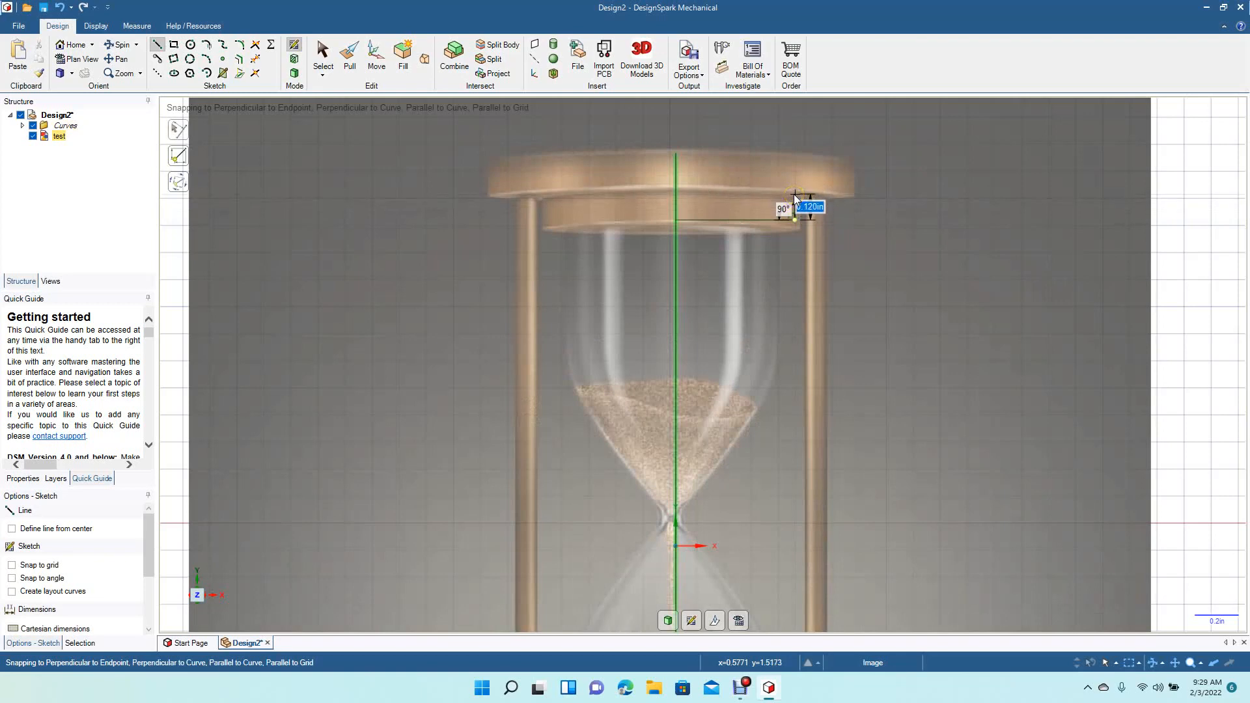
{"action": "type", "text": "0.120"}
{"action": "key", "text": "Return"}
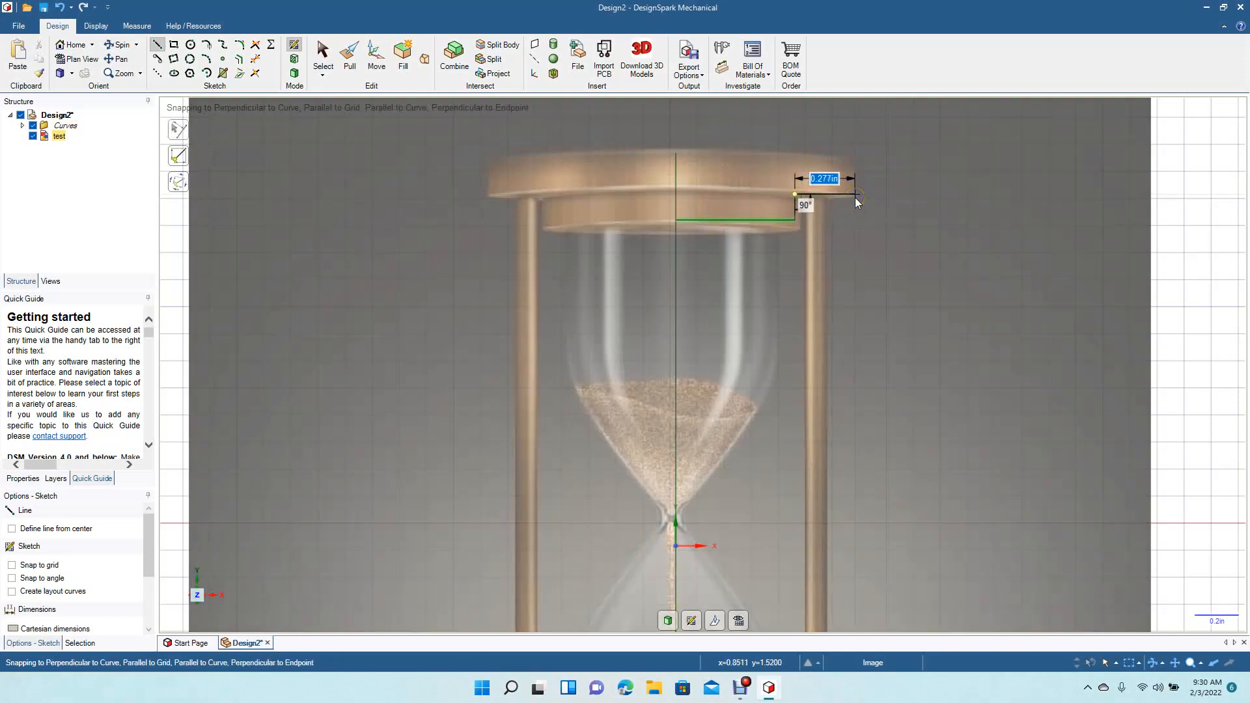
{"action": "left_click", "coordinate": [855, 195]}
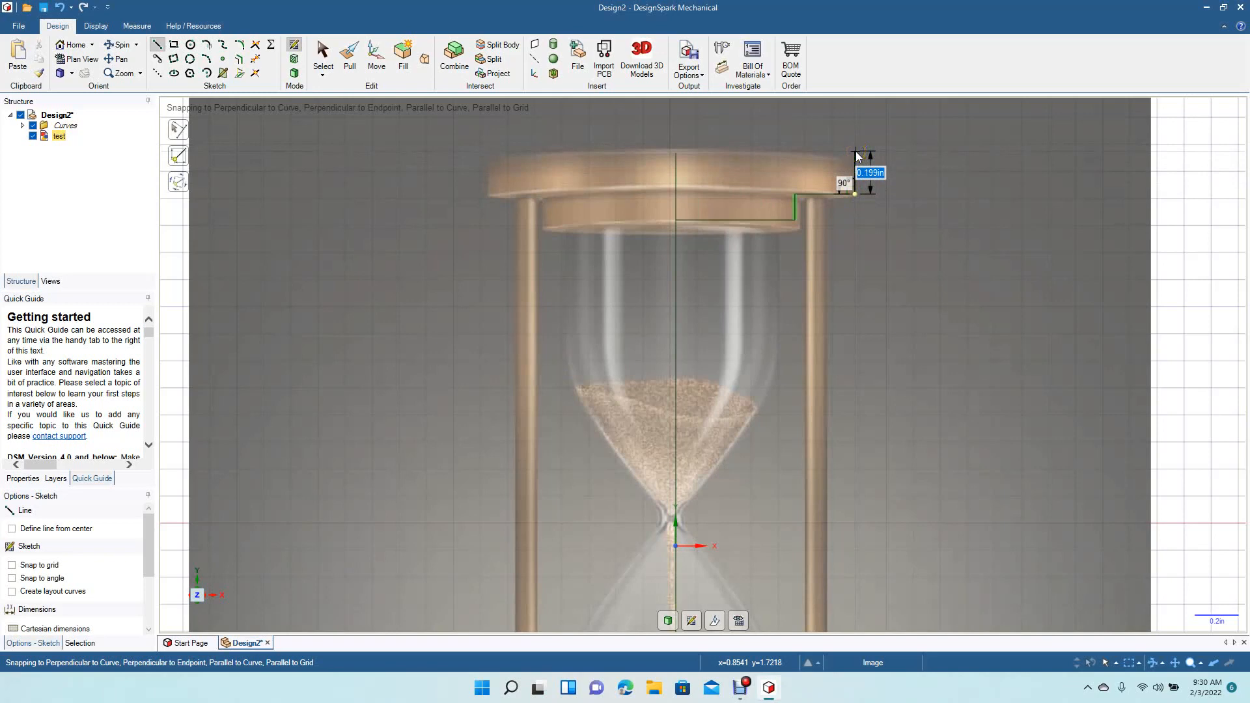
{"action": "type", "text": "0"}
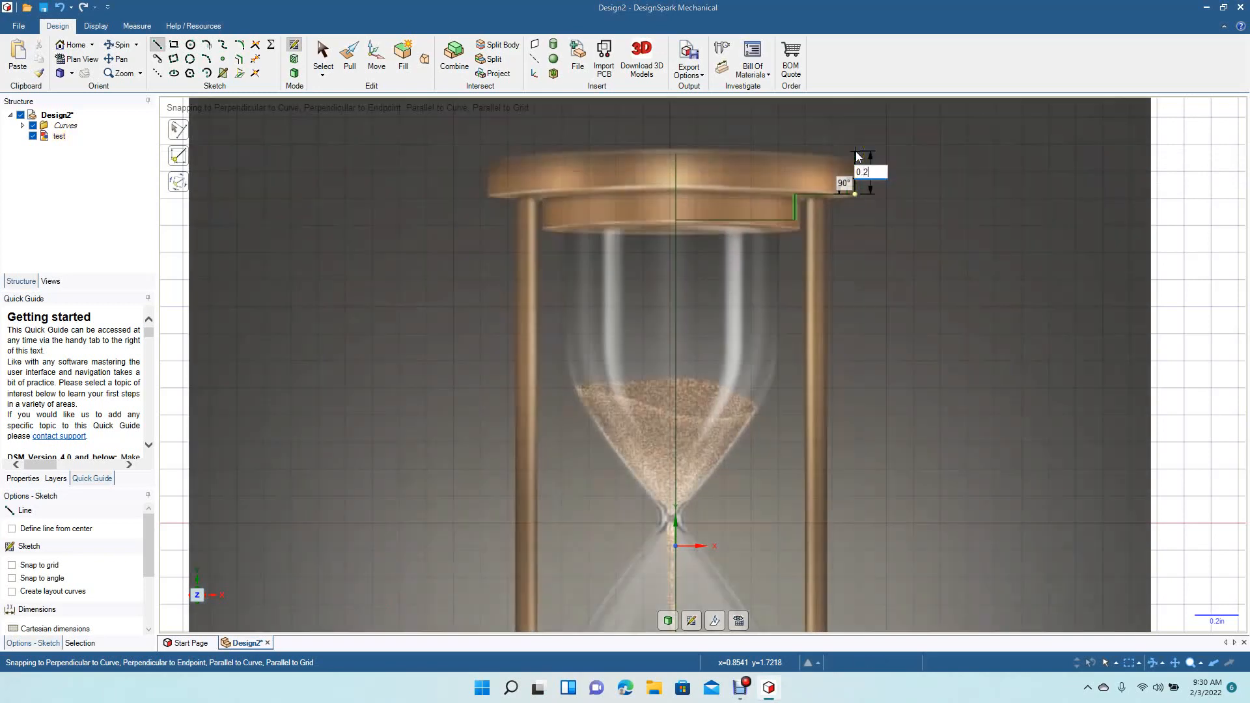
{"action": "type", "text": ".2"}
{"action": "key", "text": "Return"}
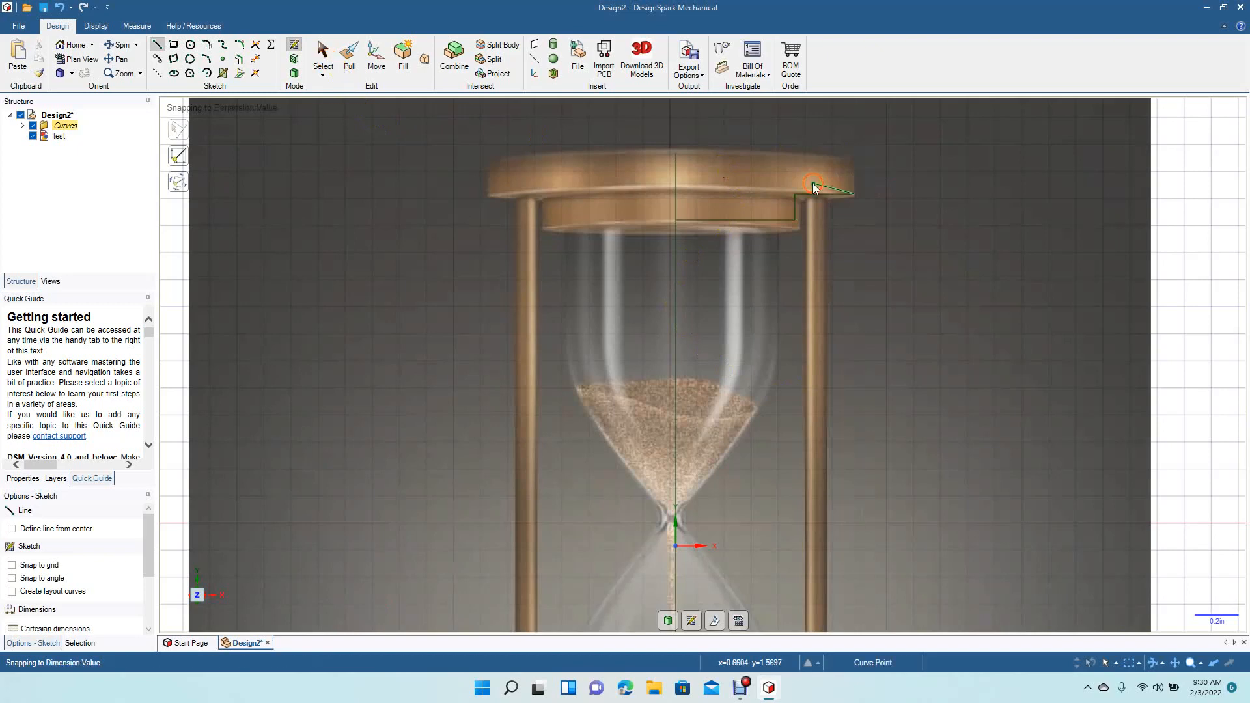
{"action": "left_click", "coordinate": [870, 201]}
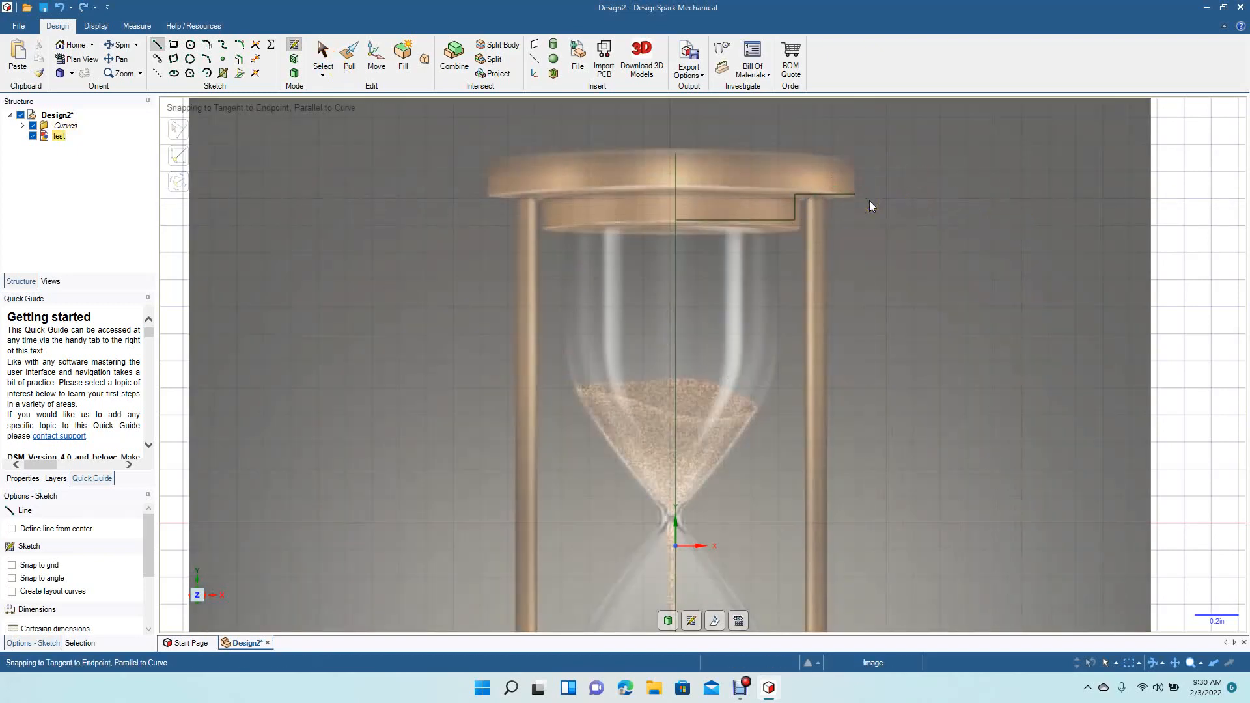
{"action": "key", "text": "Escape"}
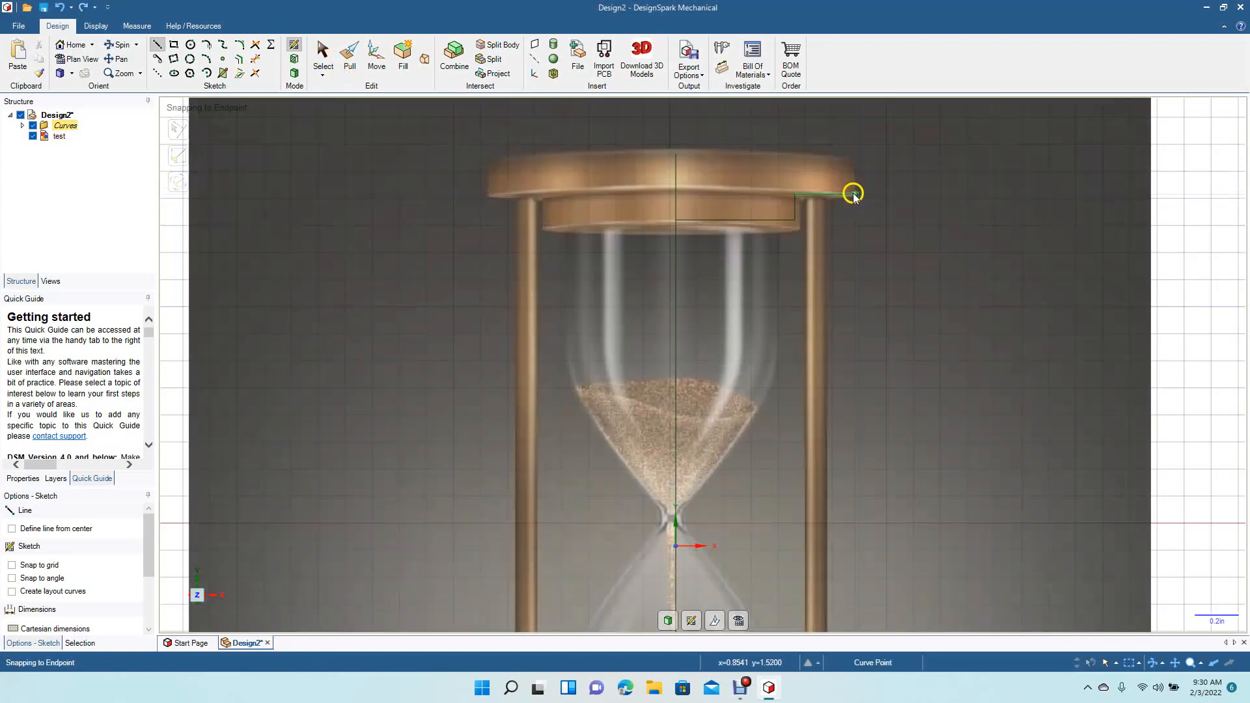
- Sketch the cap's 0.2 in vertical outer edge and a horizontal top edge about 0.977 in long across the centre line
{"action": "left_click", "coordinate": [854, 193]}
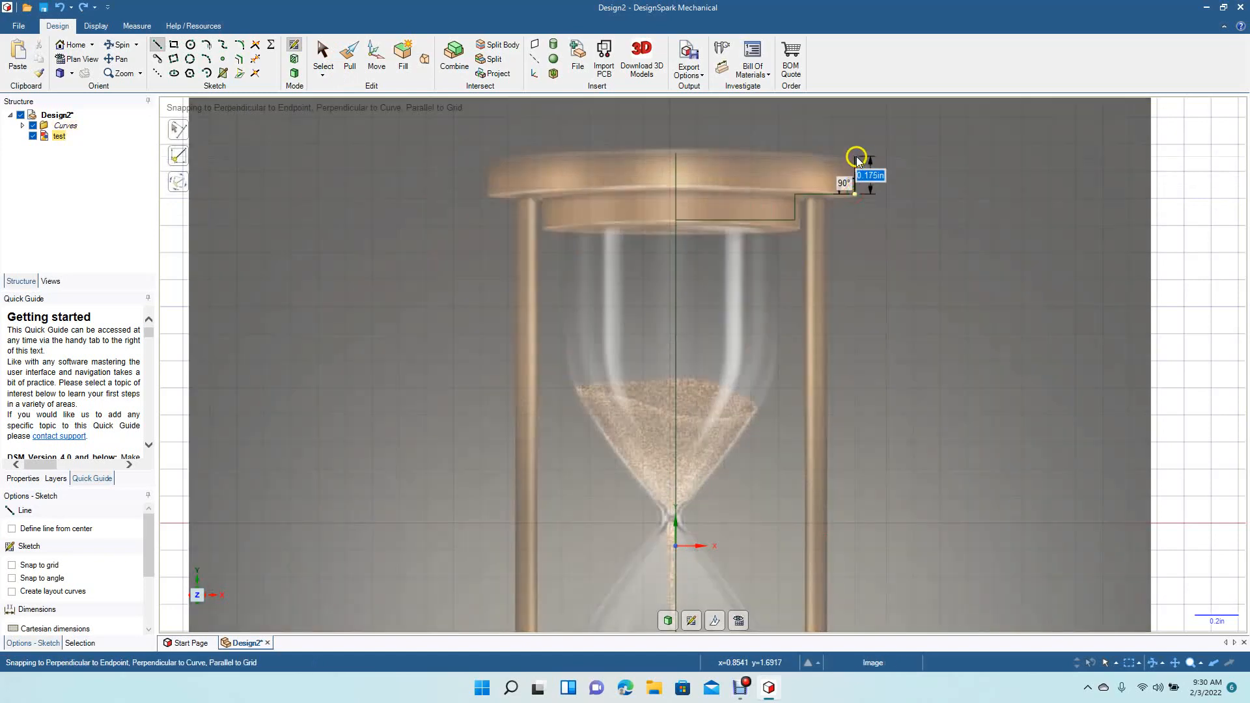
{"action": "type", "text": "0.872"}
{"action": "key", "text": "Return"}
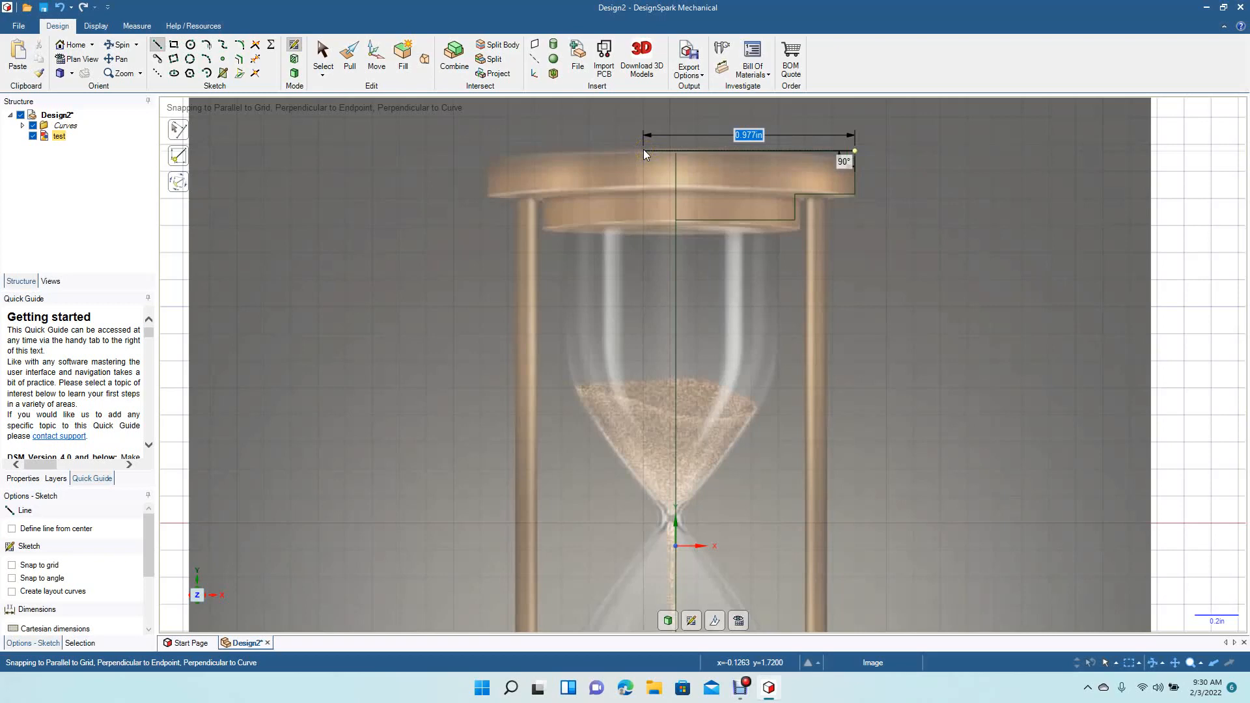
{"action": "left_click", "coordinate": [643, 151]}
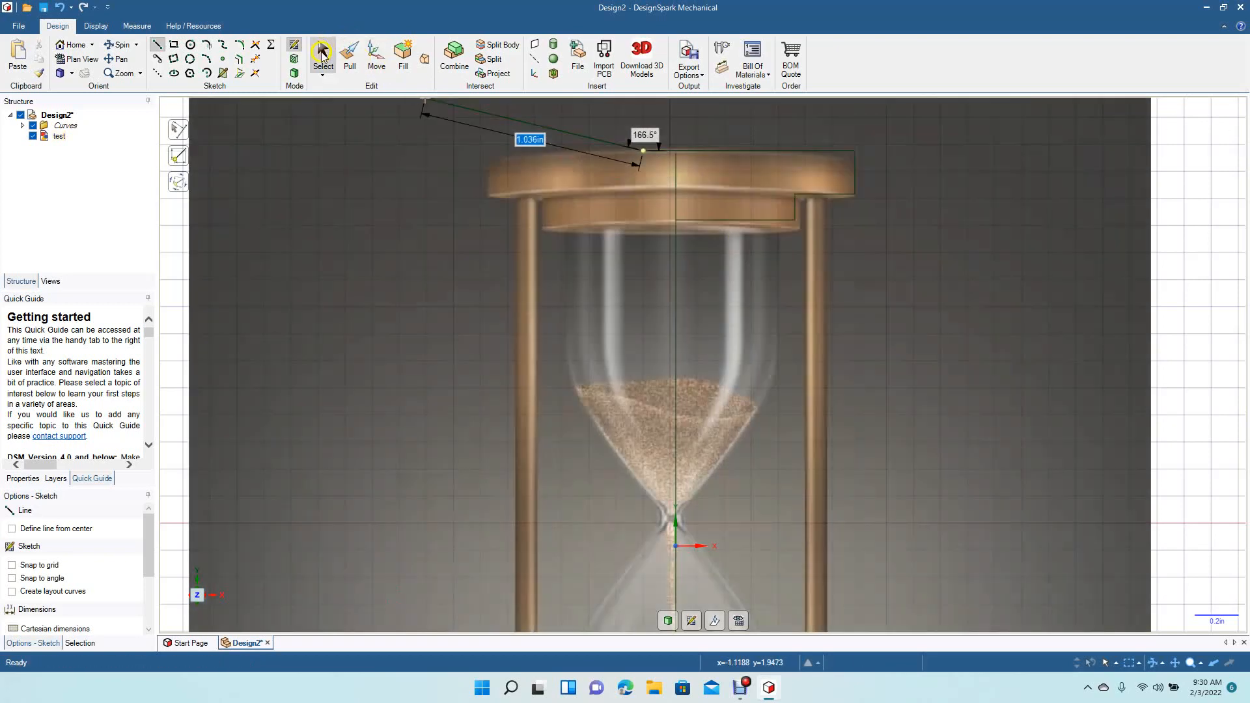
{"action": "left_click", "coordinate": [322, 52]}
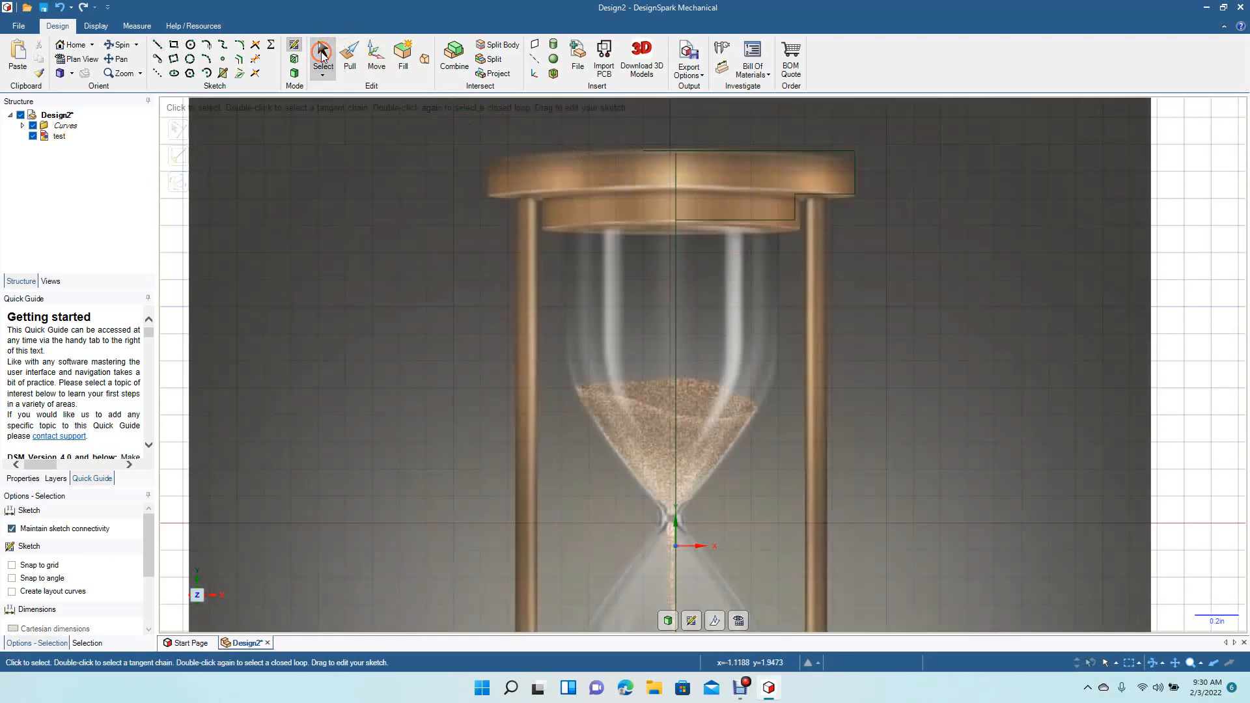
- Trim the part of the cap's top edge that overshoots the centre line
{"action": "left_click", "coordinate": [256, 45]}
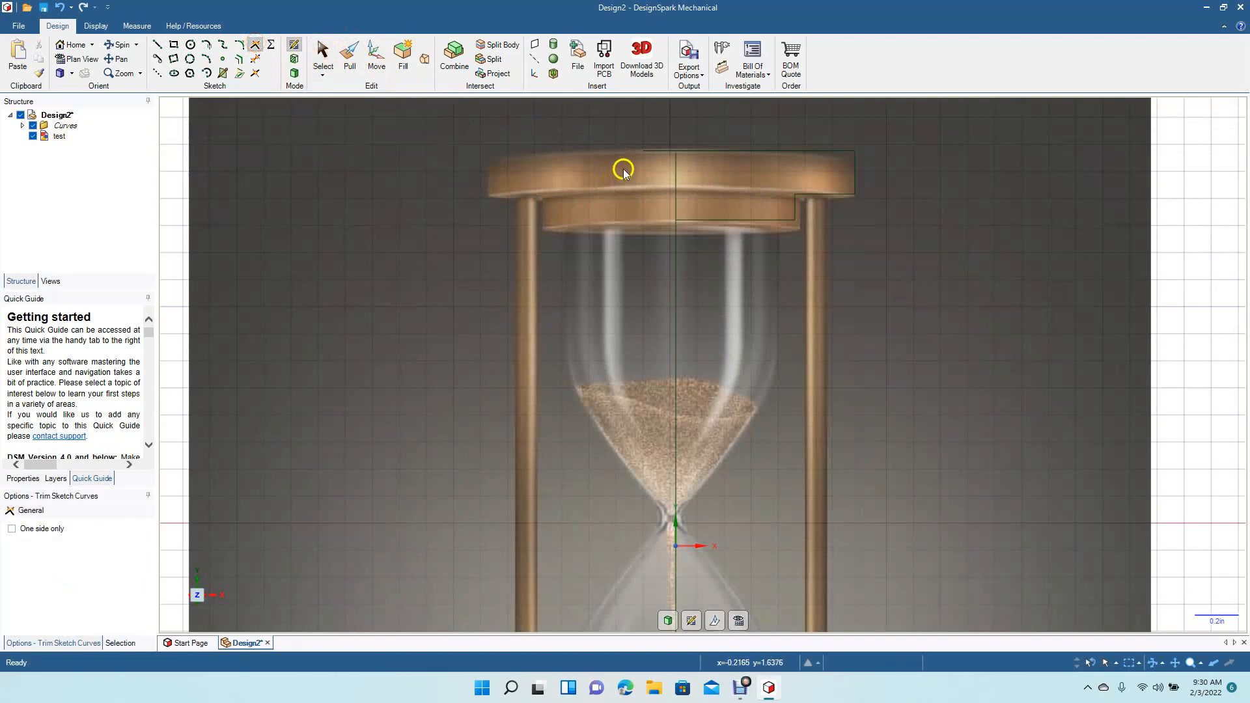
{"action": "left_click", "coordinate": [674, 163]}
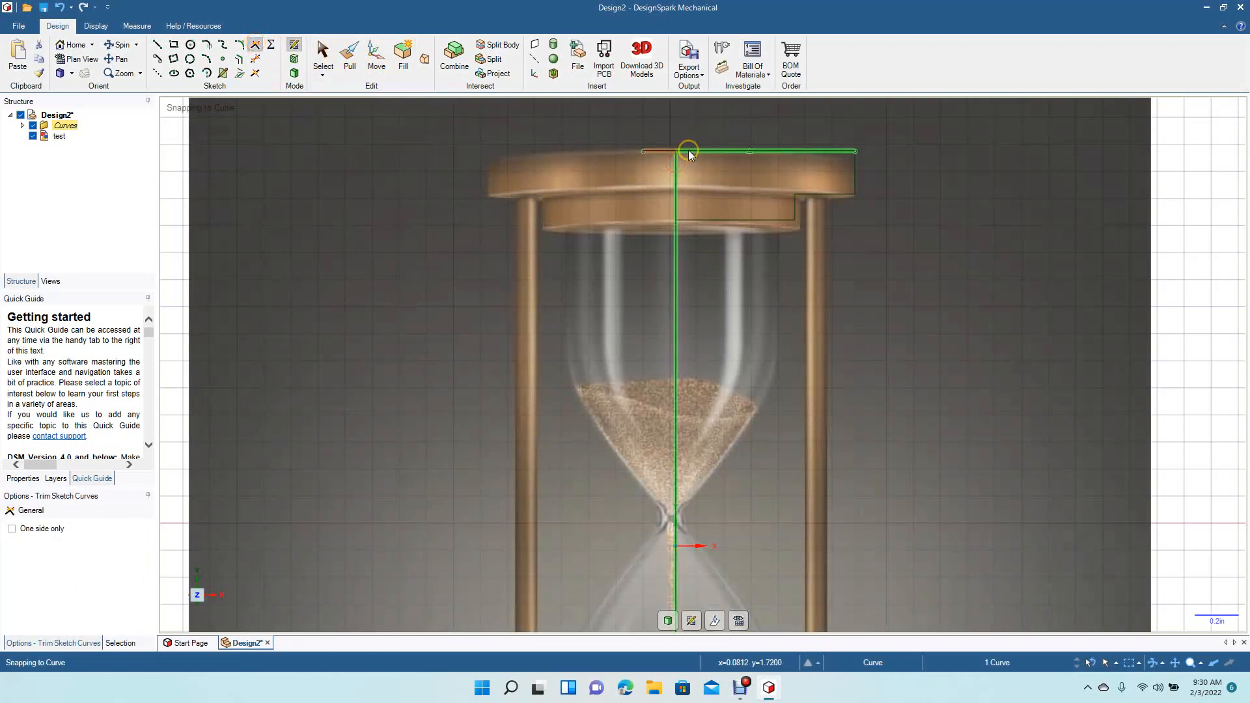
{"action": "left_click", "coordinate": [689, 151]}
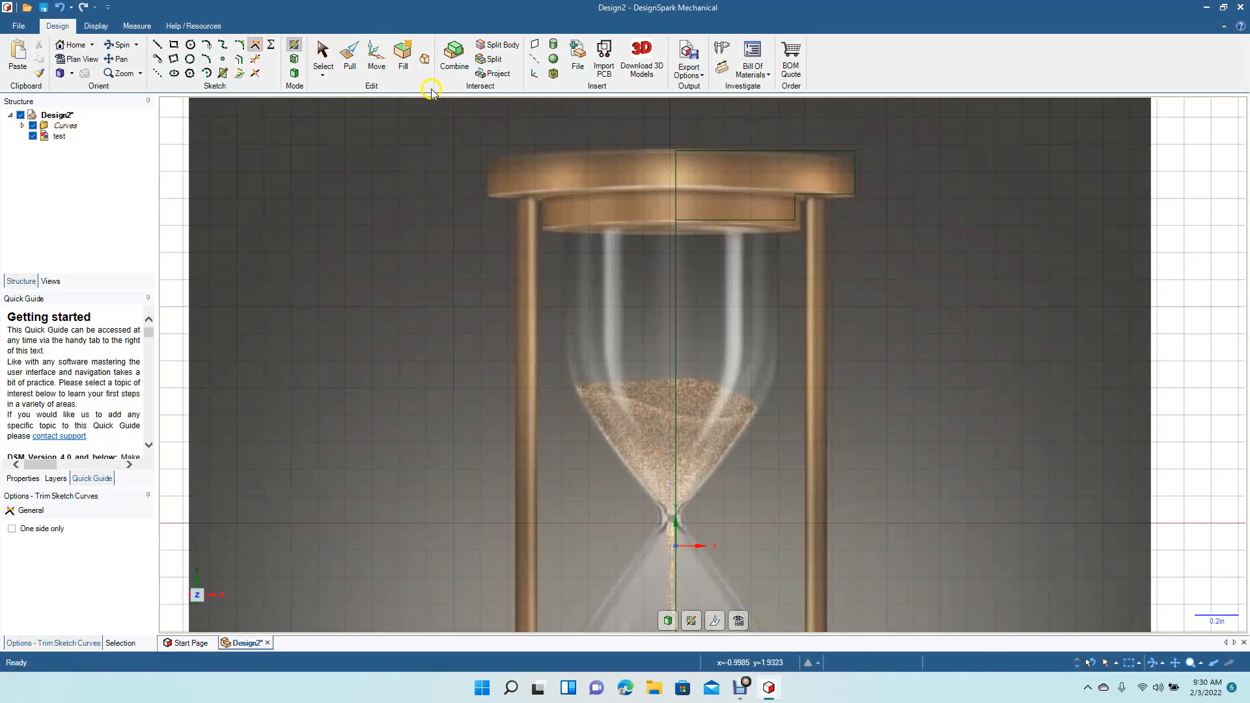
- Round the cap profile's upper outer corner with a 0.05 in radius
{"action": "left_click", "coordinate": [241, 46]}
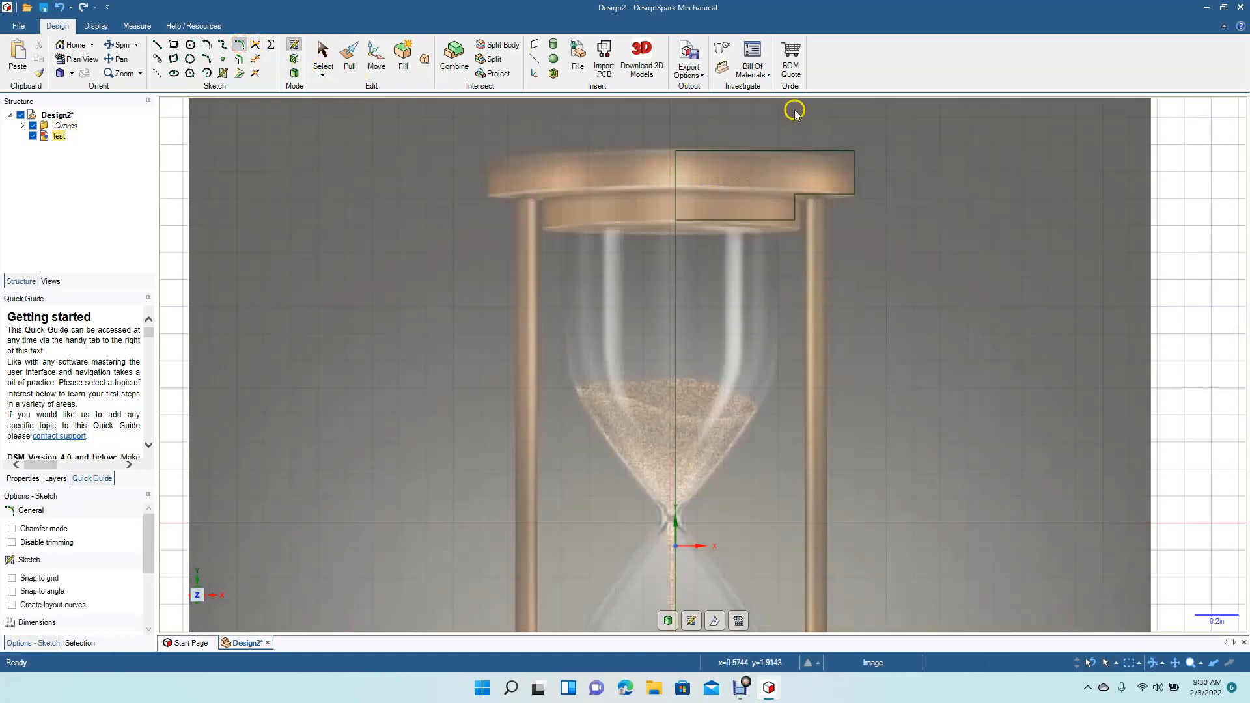
{"action": "left_click", "coordinate": [838, 153]}
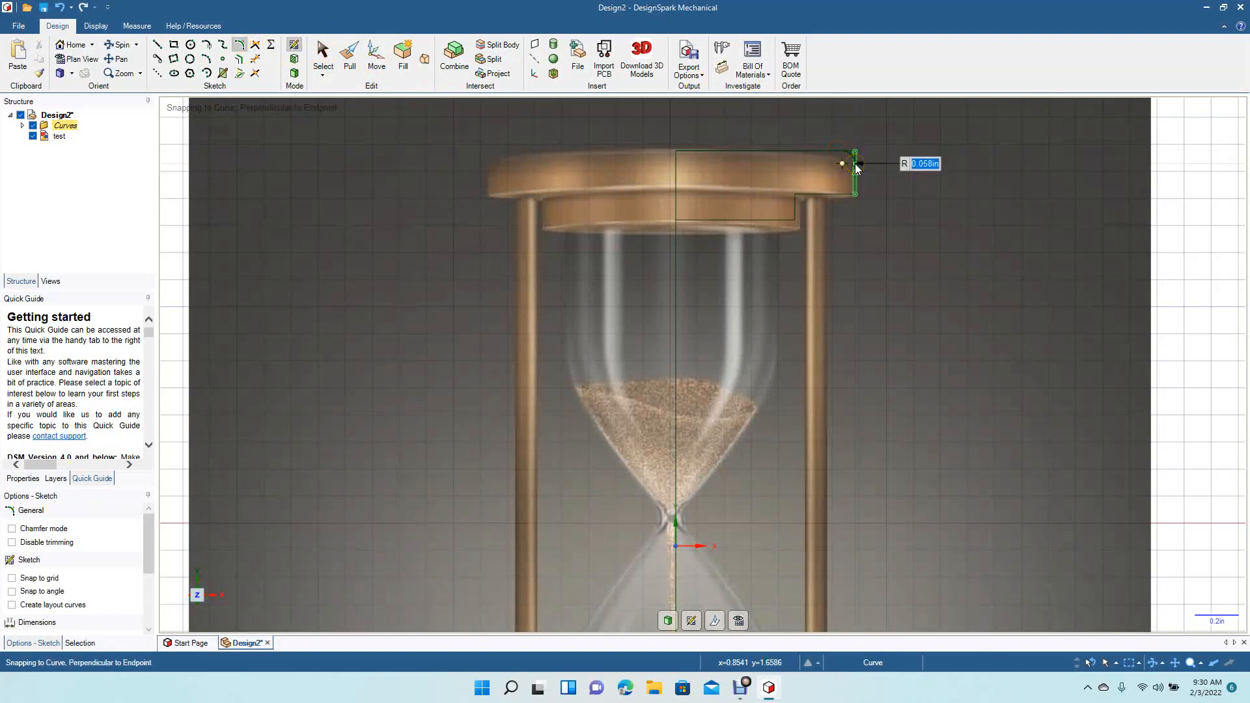
{"action": "type", "text": "0.05"}
{"action": "key", "text": "Return"}
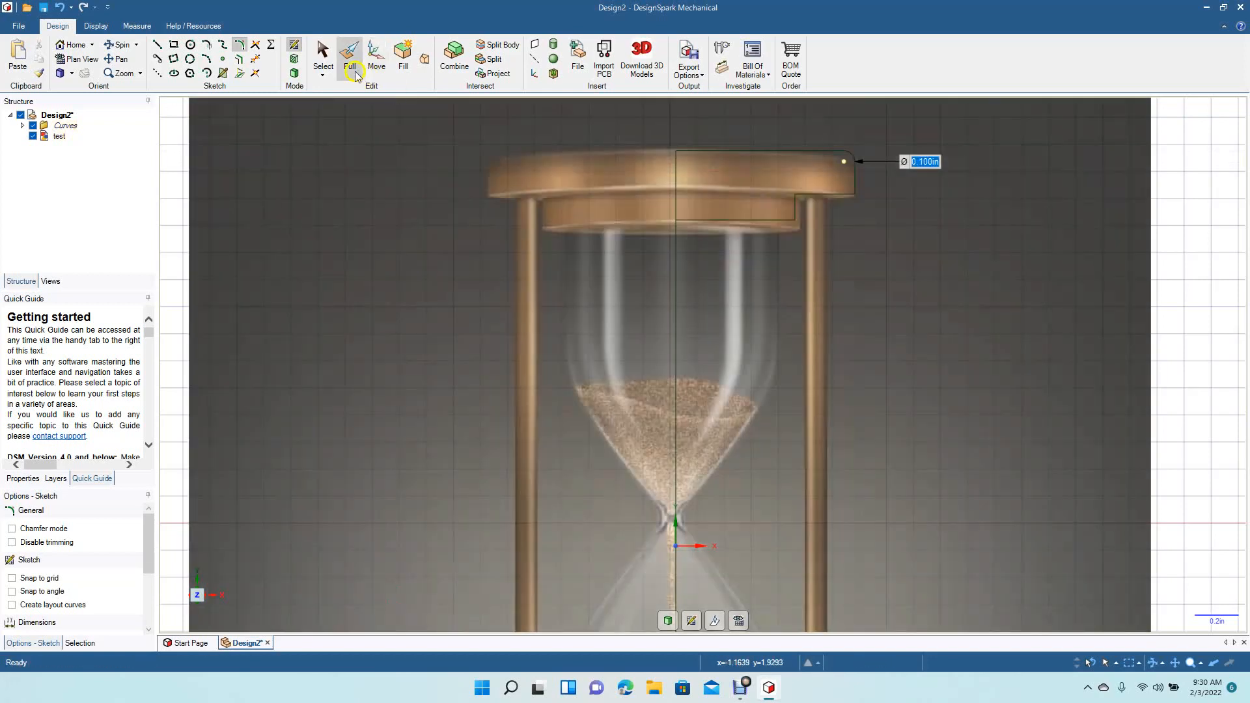
{"action": "left_click", "coordinate": [323, 54]}
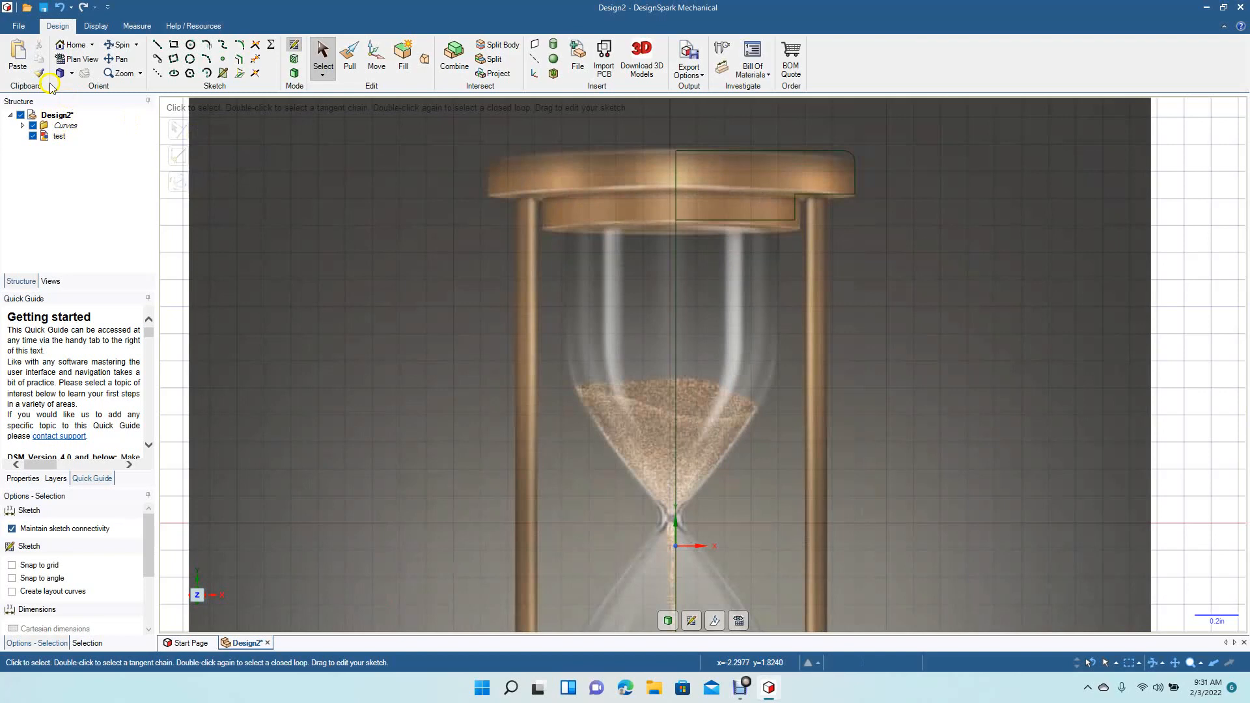
- Sketch a 0.48 in line outward from the centre line along the lower edge of the cap profile
{"action": "left_click", "coordinate": [157, 47]}
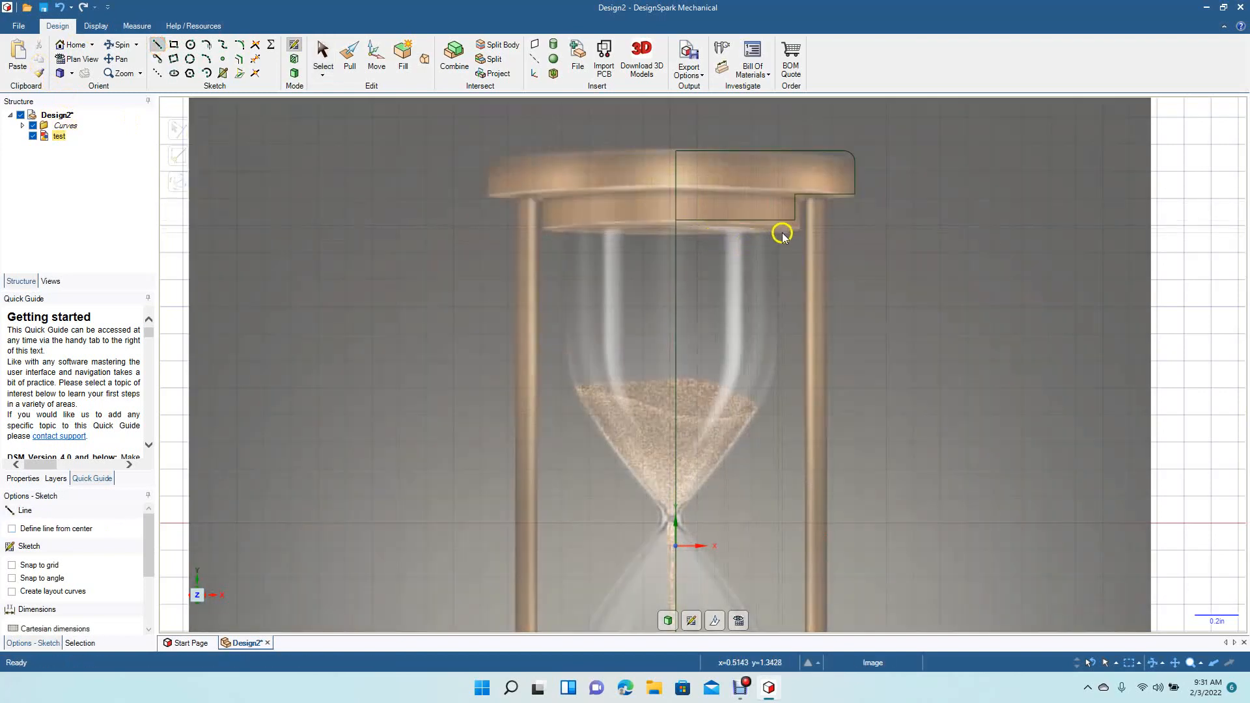
{"action": "left_click", "coordinate": [795, 219]}
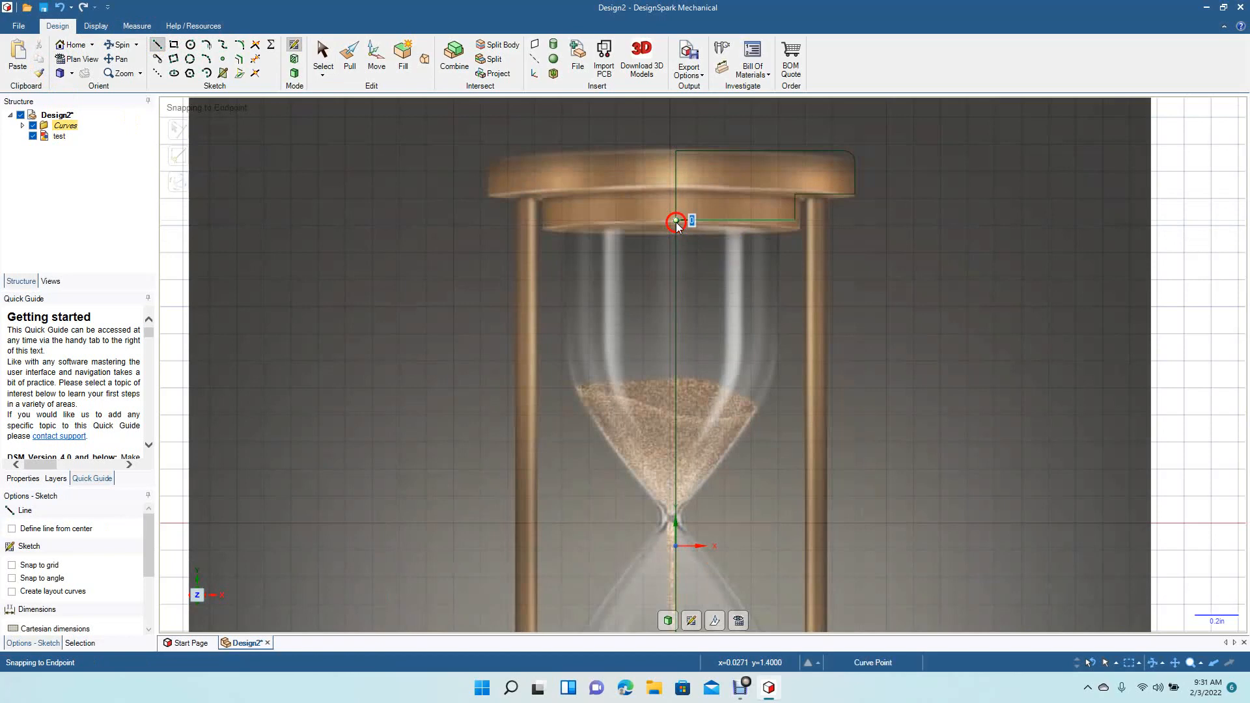
{"action": "left_click", "coordinate": [676, 220]}
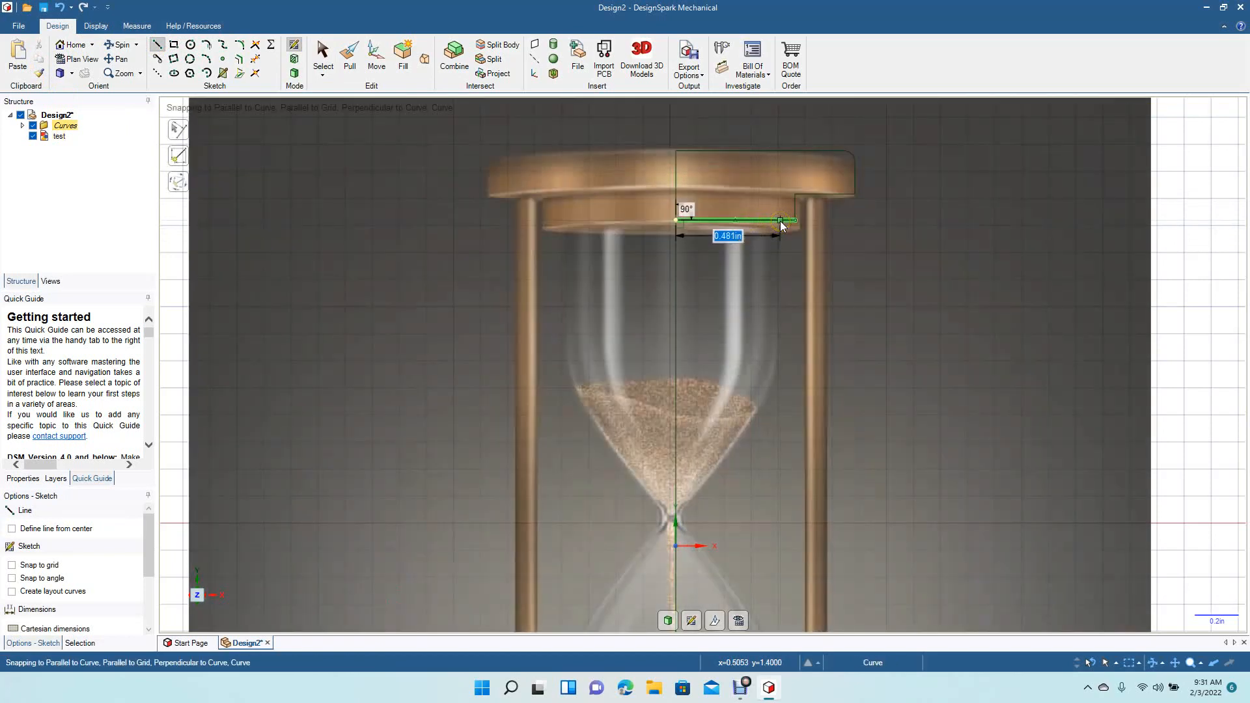
{"action": "type", "text": "0"}
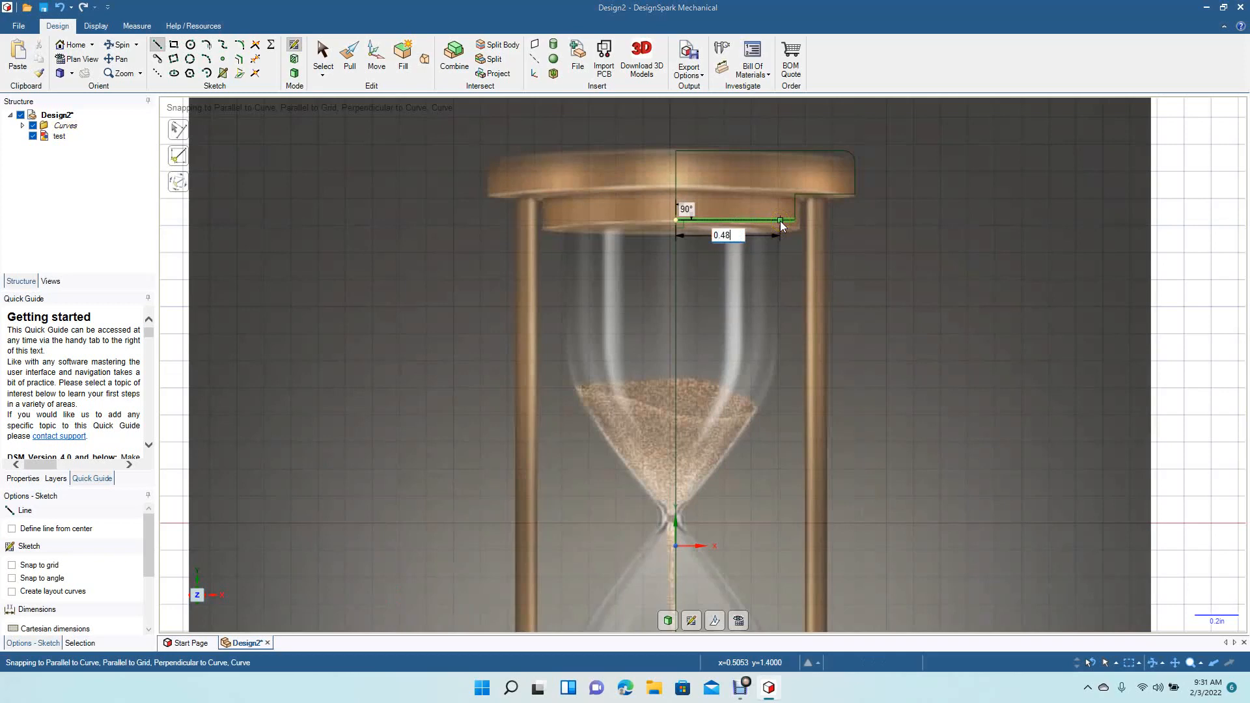
{"action": "type", "text": ".48"}
{"action": "key", "text": "Return"}
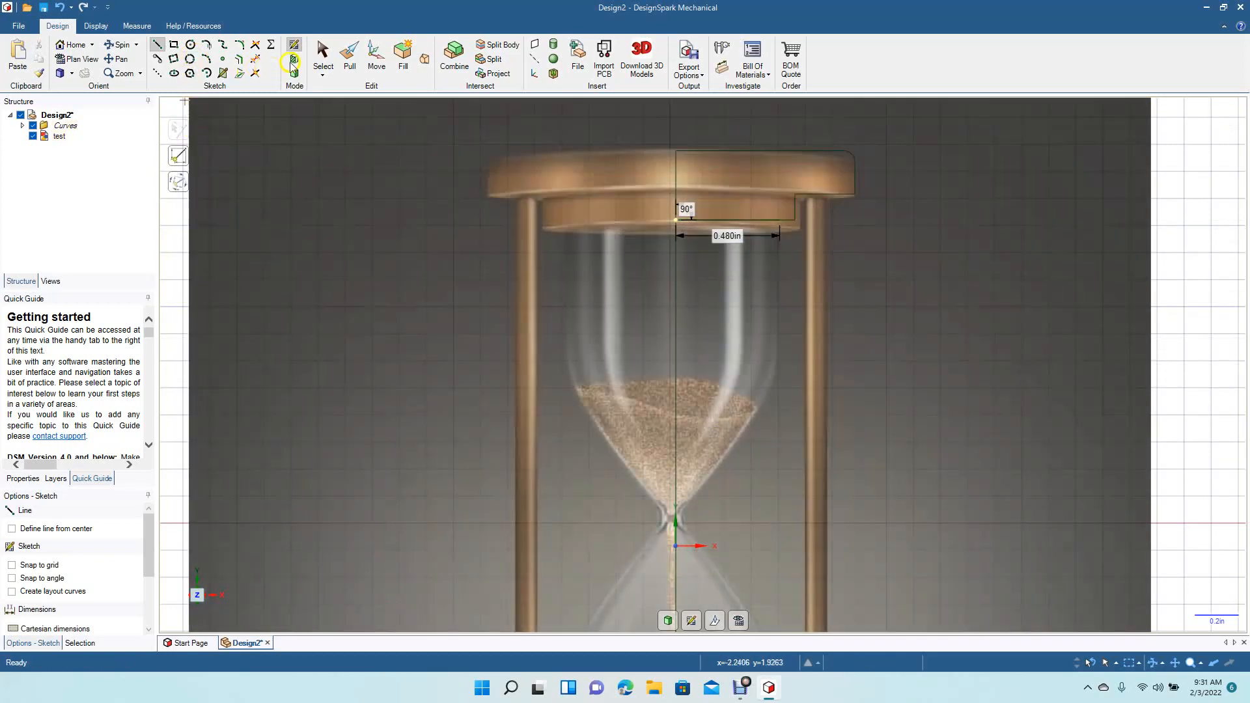
{"action": "left_click", "coordinate": [154, 44]}
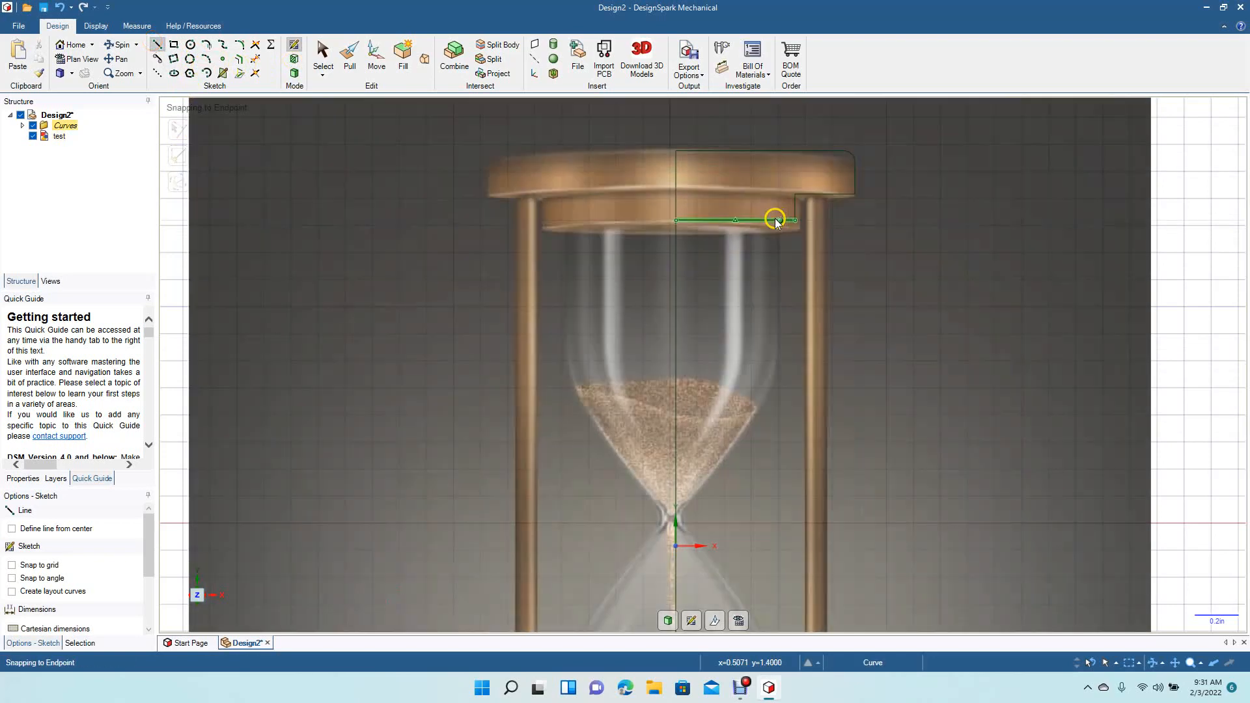
- Sketch the upper bulb's vertical outer wall as a 0.53 in line down from the cap's lower edge
{"action": "left_click", "coordinate": [778, 221]}
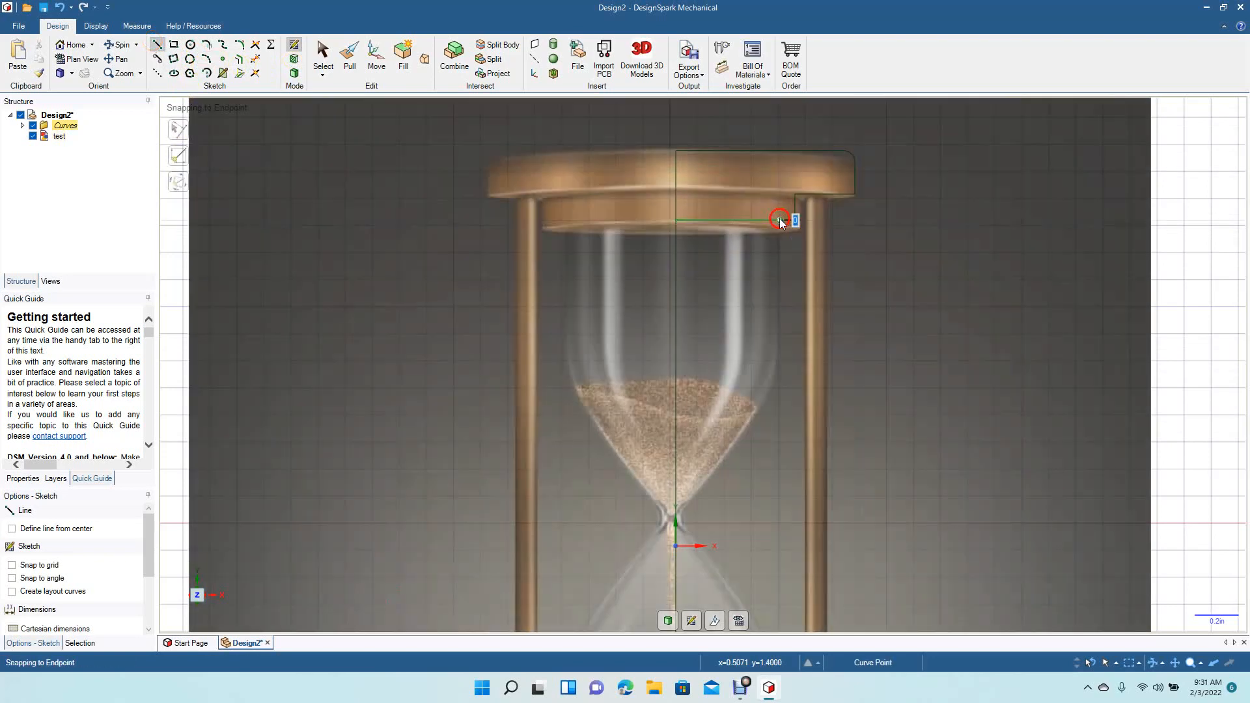
{"action": "left_click", "coordinate": [778, 338]}
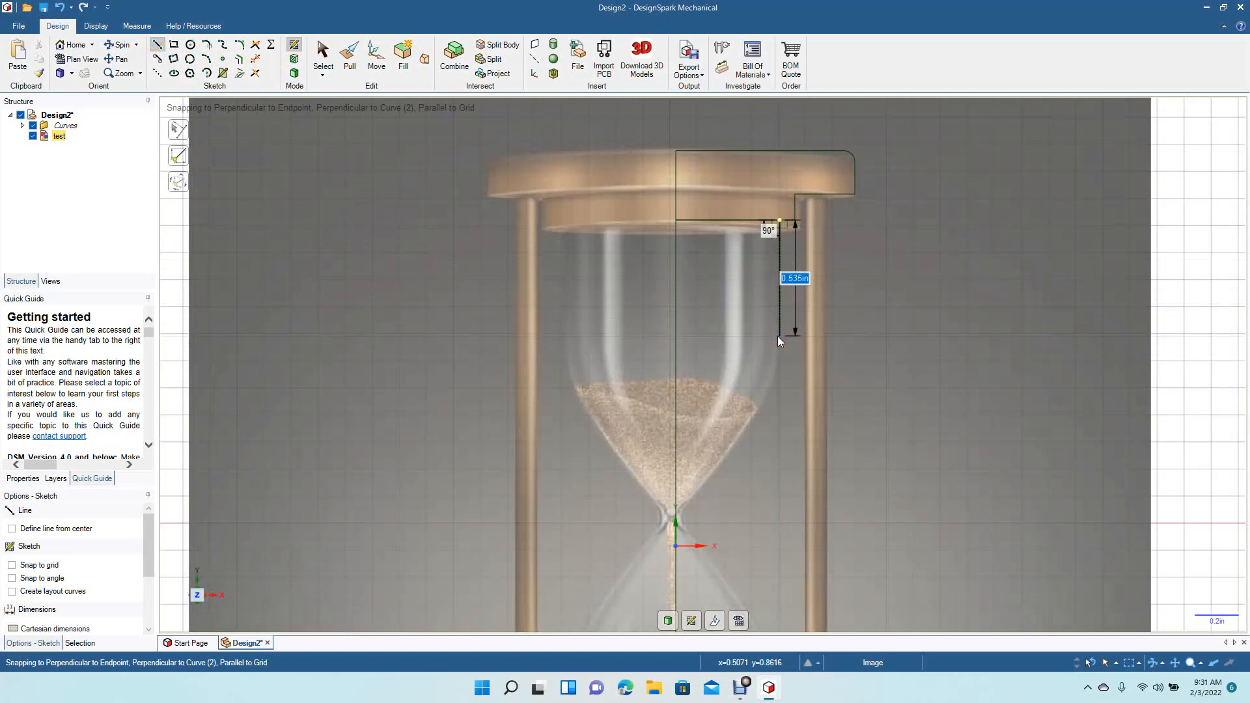
{"action": "type", "text": "0.5"}
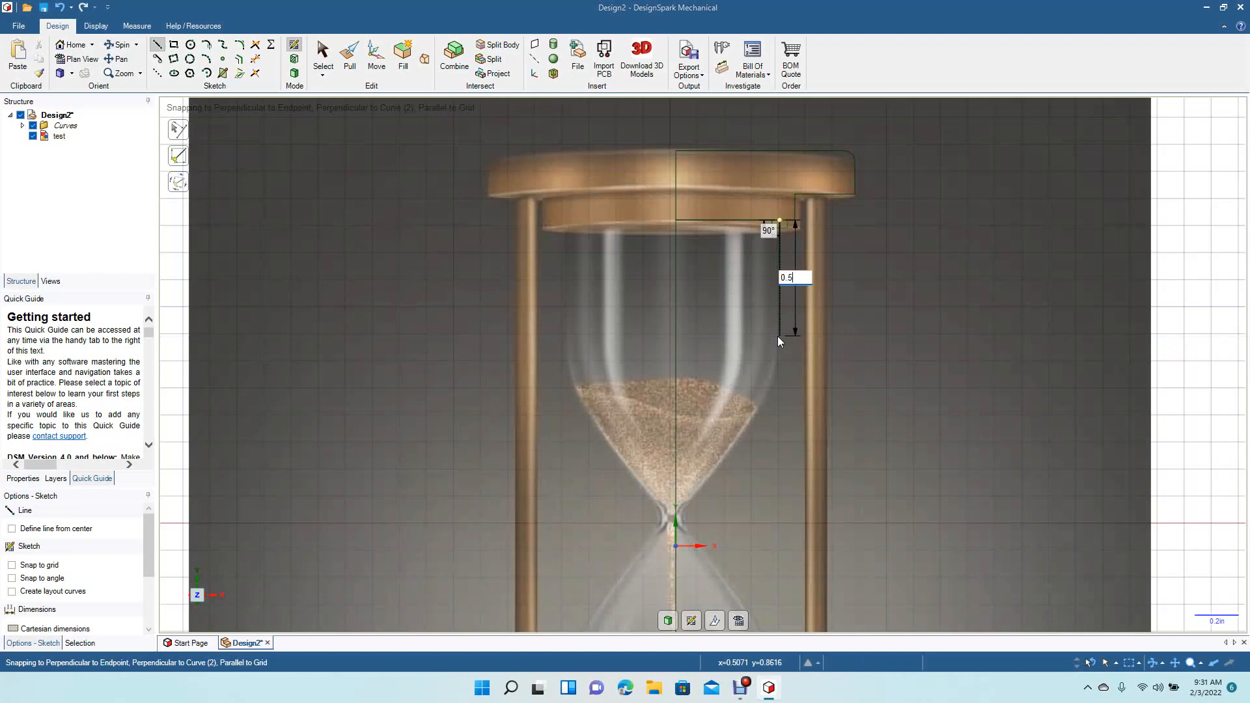
{"action": "key", "text": "Return"}
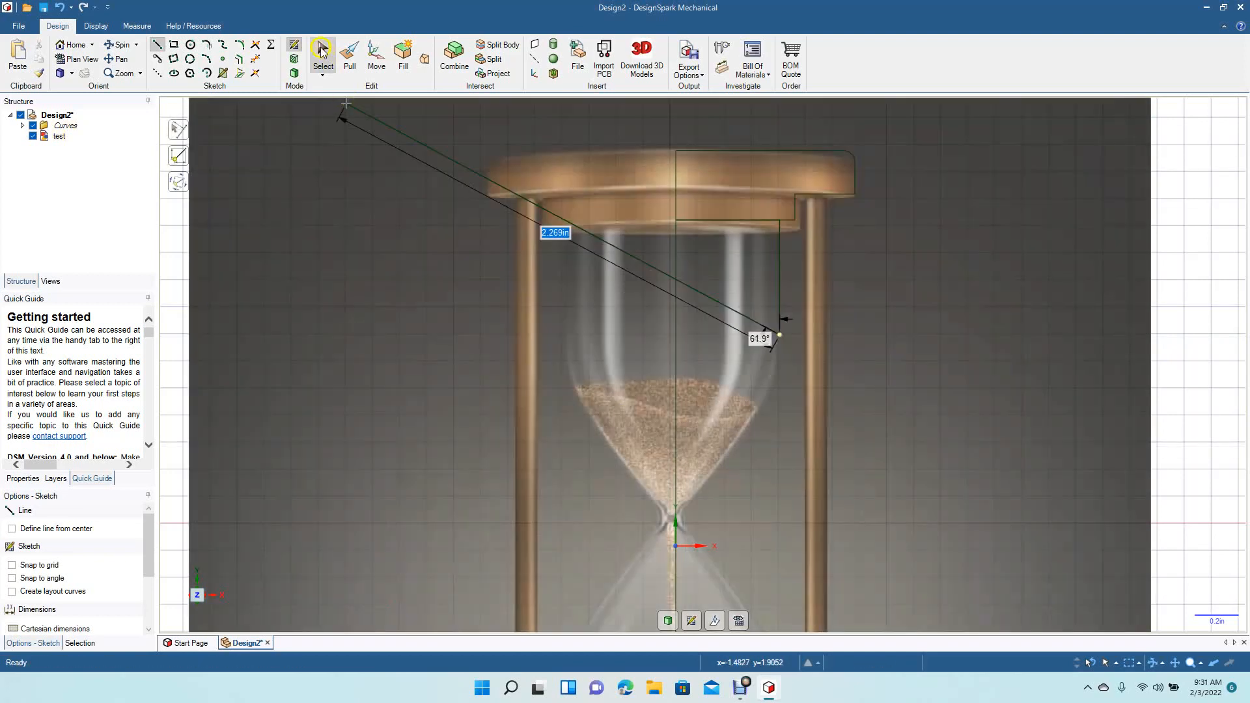
{"action": "left_click", "coordinate": [323, 53]}
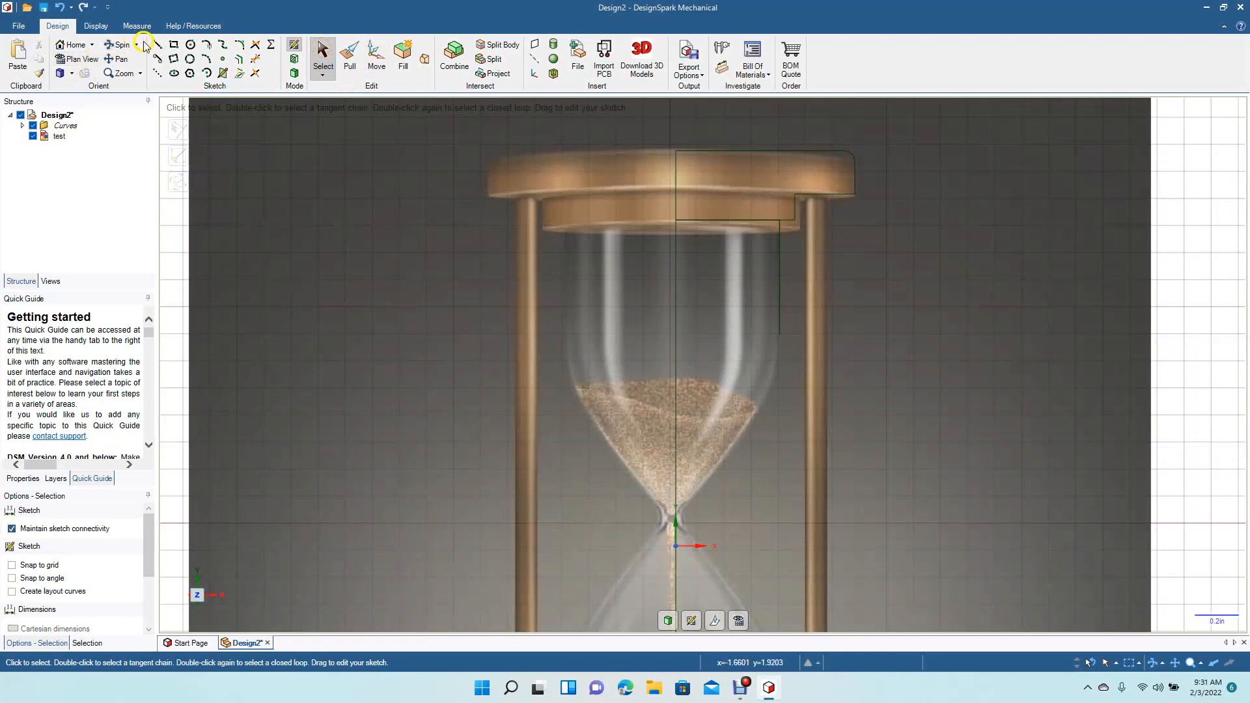
- Sketch a sloped line about 0.54 in long along the upper bulb's cone, rising outward from near the neck at about 53°
{"action": "left_click", "coordinate": [157, 44]}
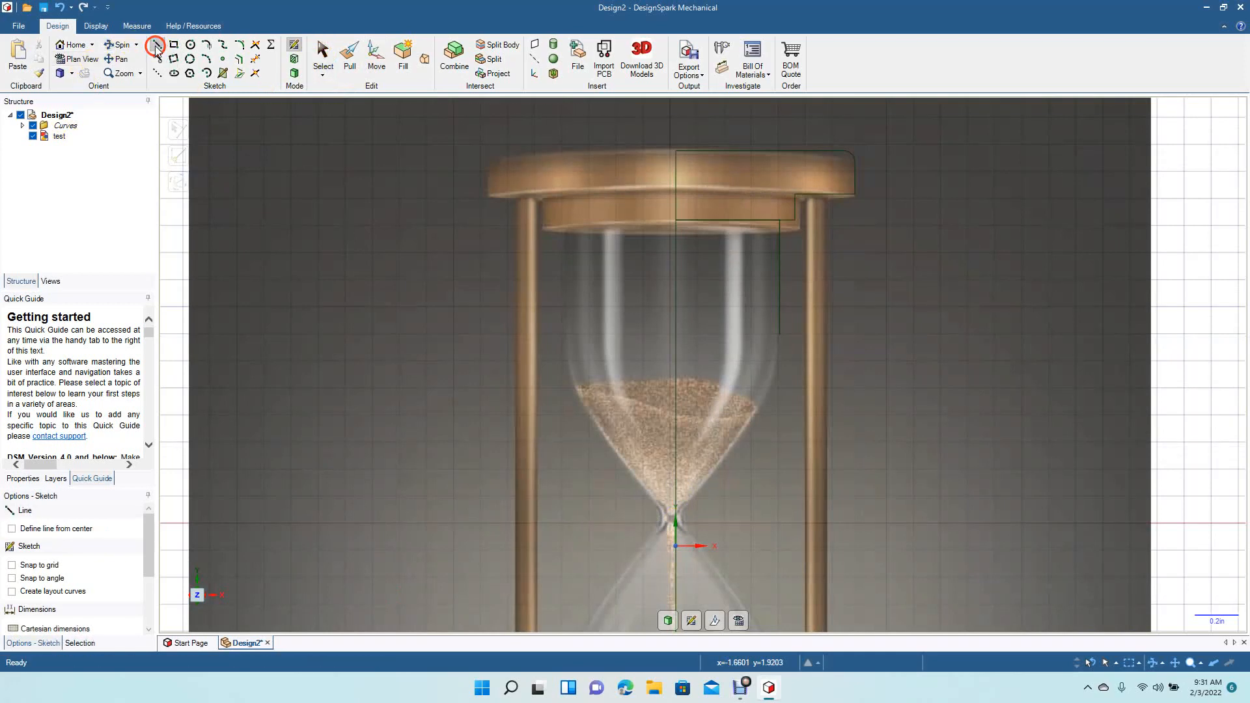
{"action": "left_click", "coordinate": [693, 499]}
{"action": "left_click", "coordinate": [692, 498]}
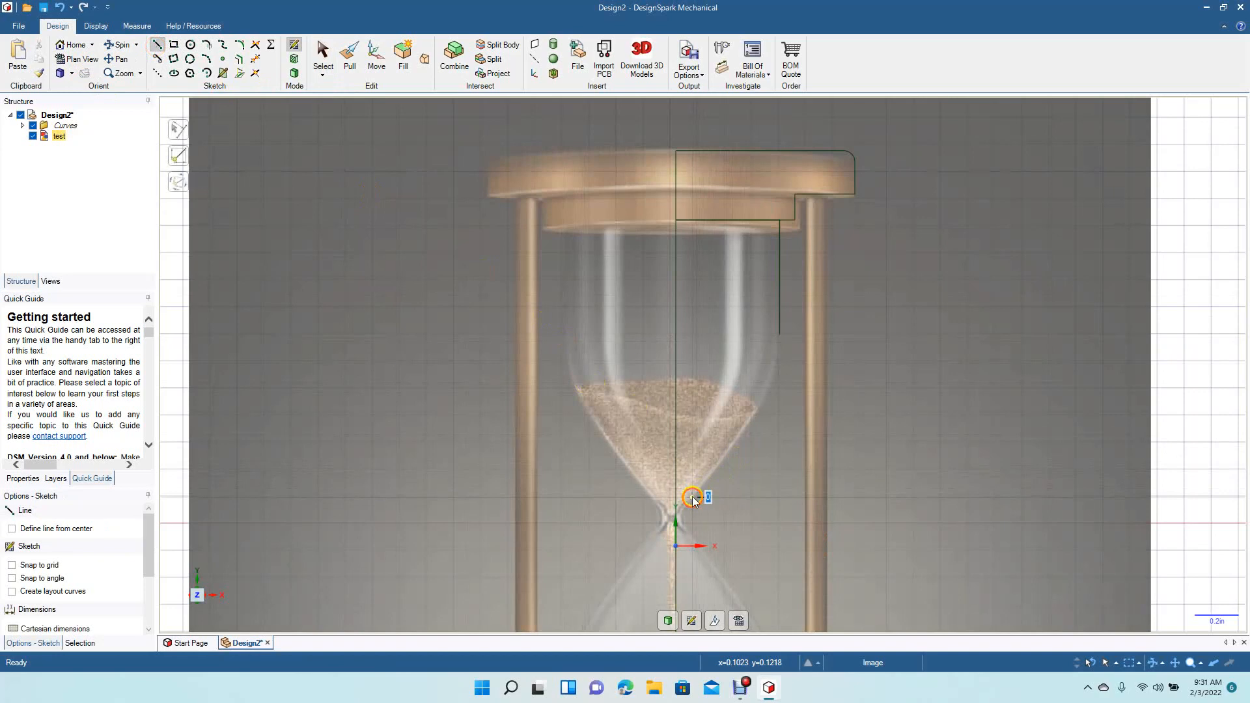
{"action": "left_click", "coordinate": [771, 395]}
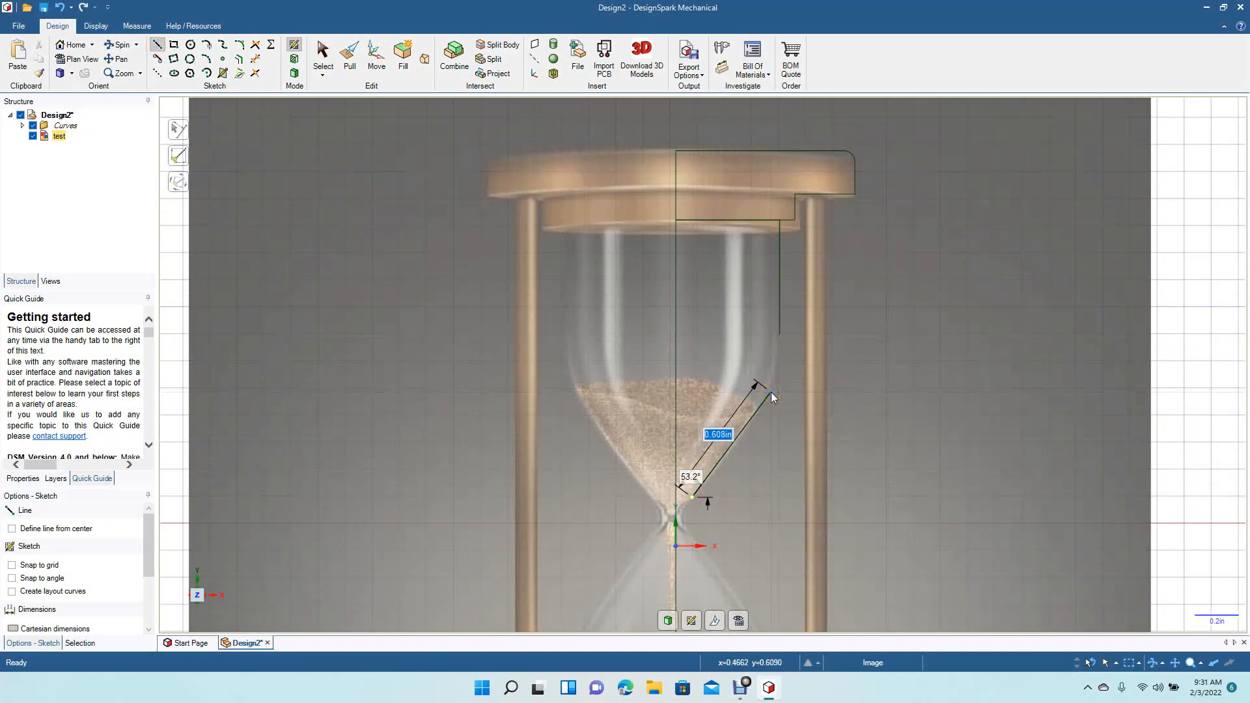
{"action": "left_click", "coordinate": [762, 404]}
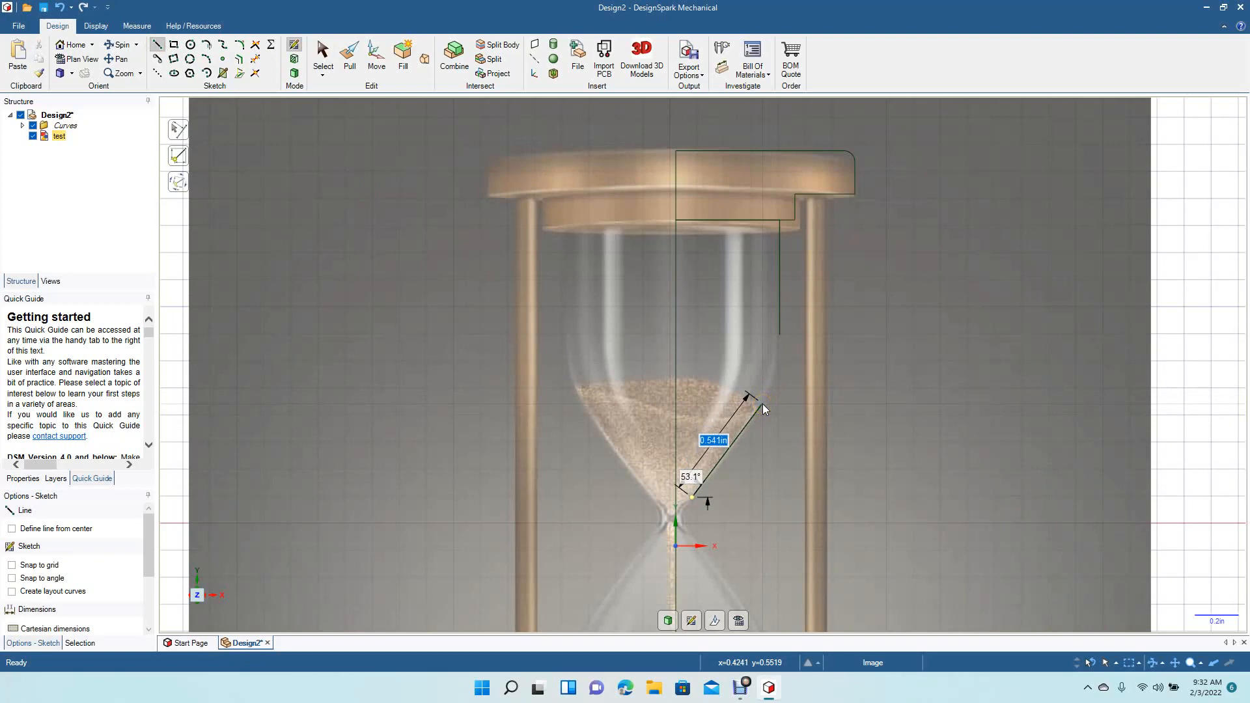
{"action": "left_click", "coordinate": [763, 405]}
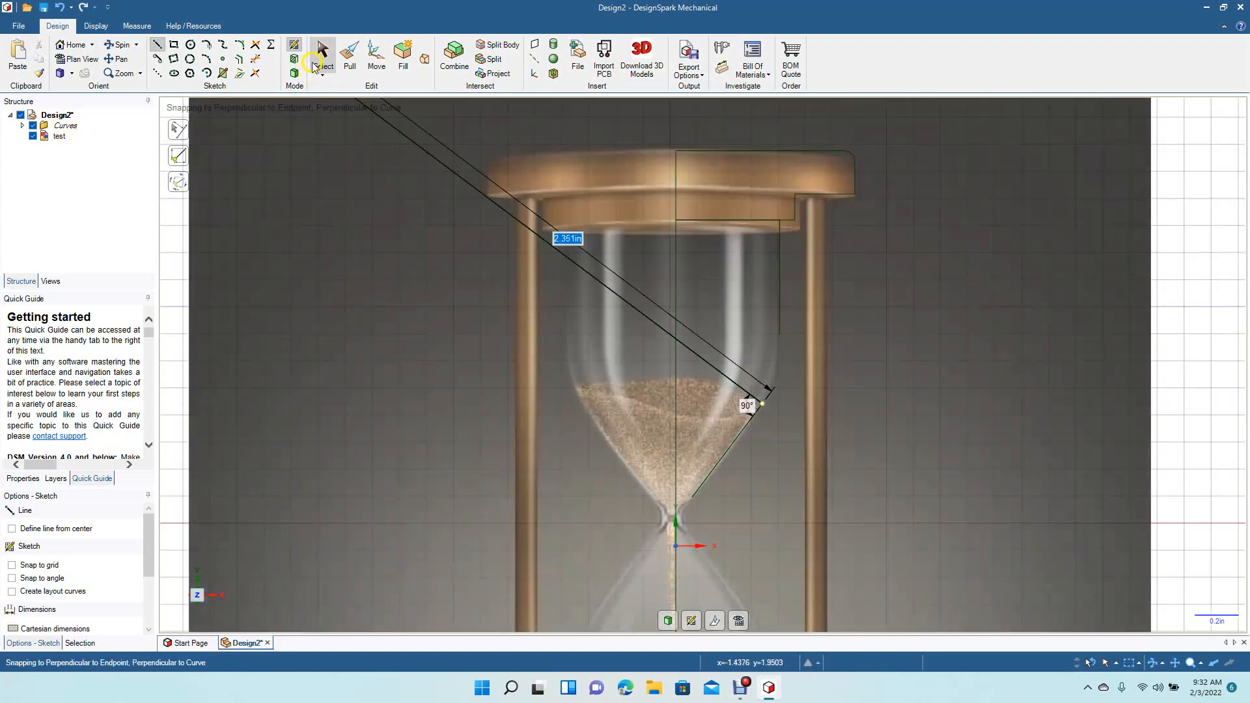
{"action": "left_click", "coordinate": [322, 55]}
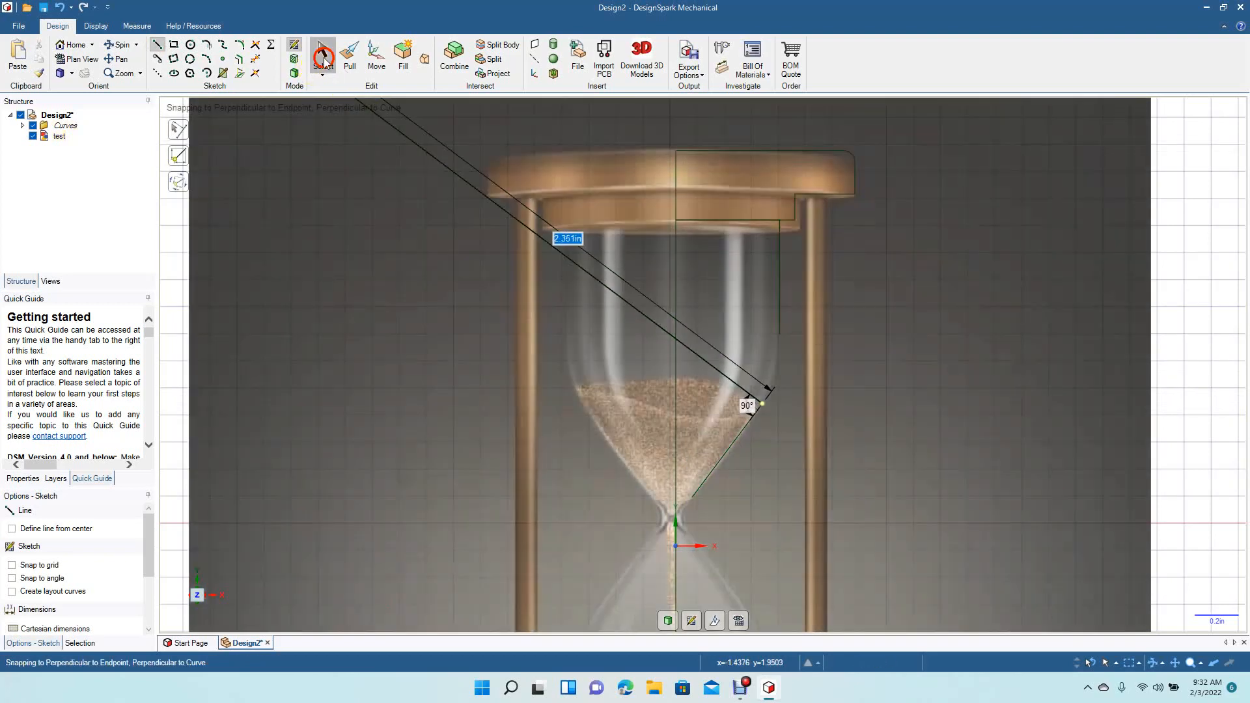
- Connect the upper bulb's vertical wall to its sloped line with a tangent three-point arc of about 0.67 in radius
{"action": "left_click", "coordinate": [205, 58]}
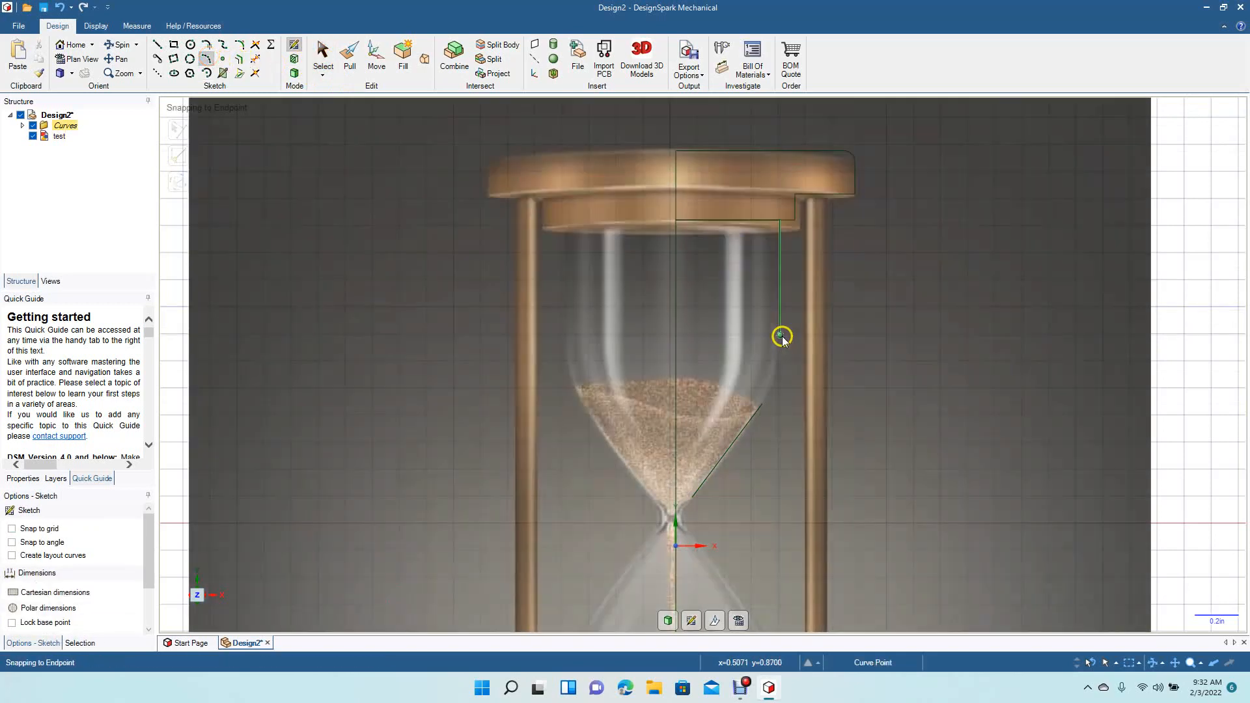
{"action": "left_click", "coordinate": [780, 334]}
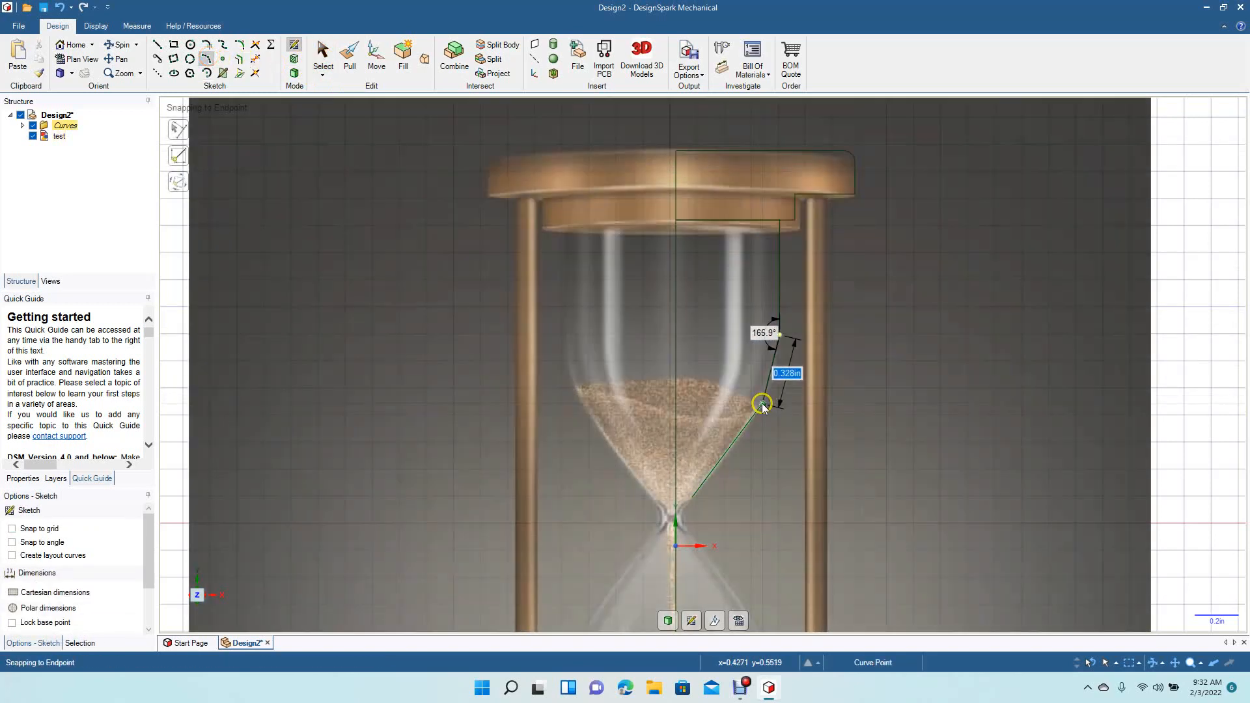
{"action": "left_click", "coordinate": [764, 401]}
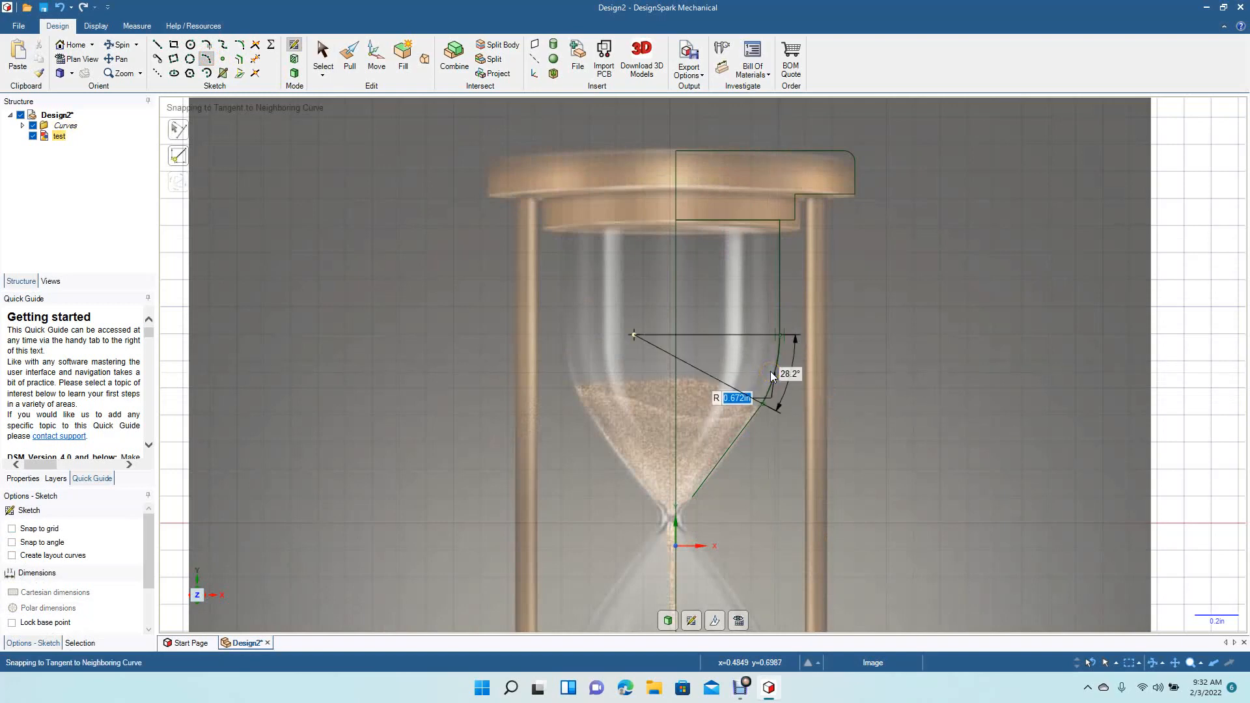
{"action": "left_click", "coordinate": [770, 372]}
{"action": "left_click", "coordinate": [321, 60]}
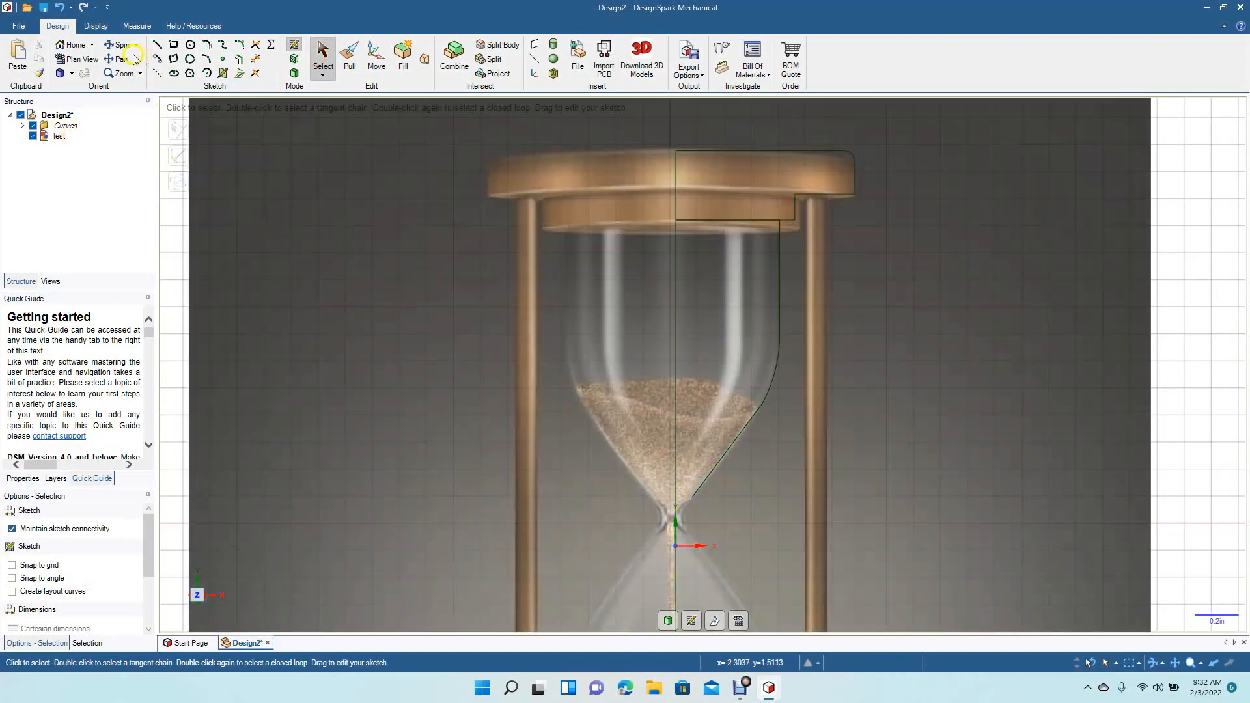
- Sketch a sloped line about 0.55 in long along the lower bulb's shoulder, descending outward from just below the neck at about 53°
{"action": "left_click", "coordinate": [132, 58]}
{"action": "left_click_drag", "start_coordinate": [441, 365], "coordinate": [425, 248]}
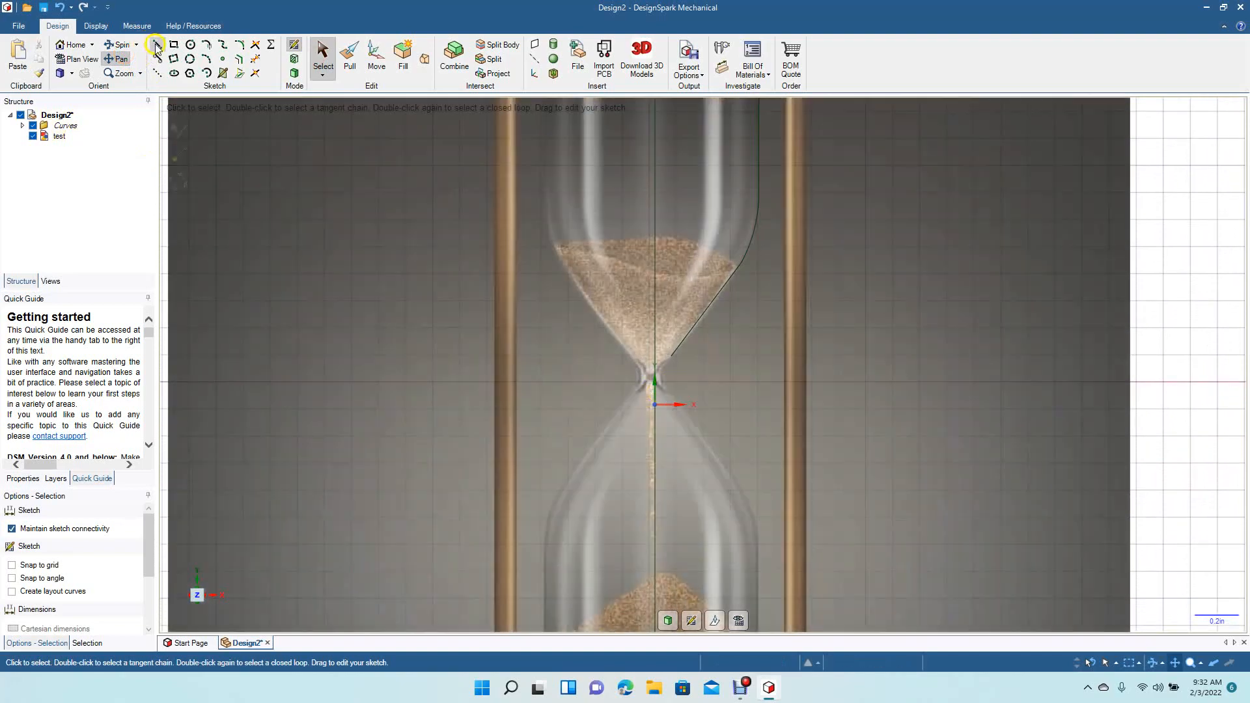
{"action": "left_click", "coordinate": [156, 45]}
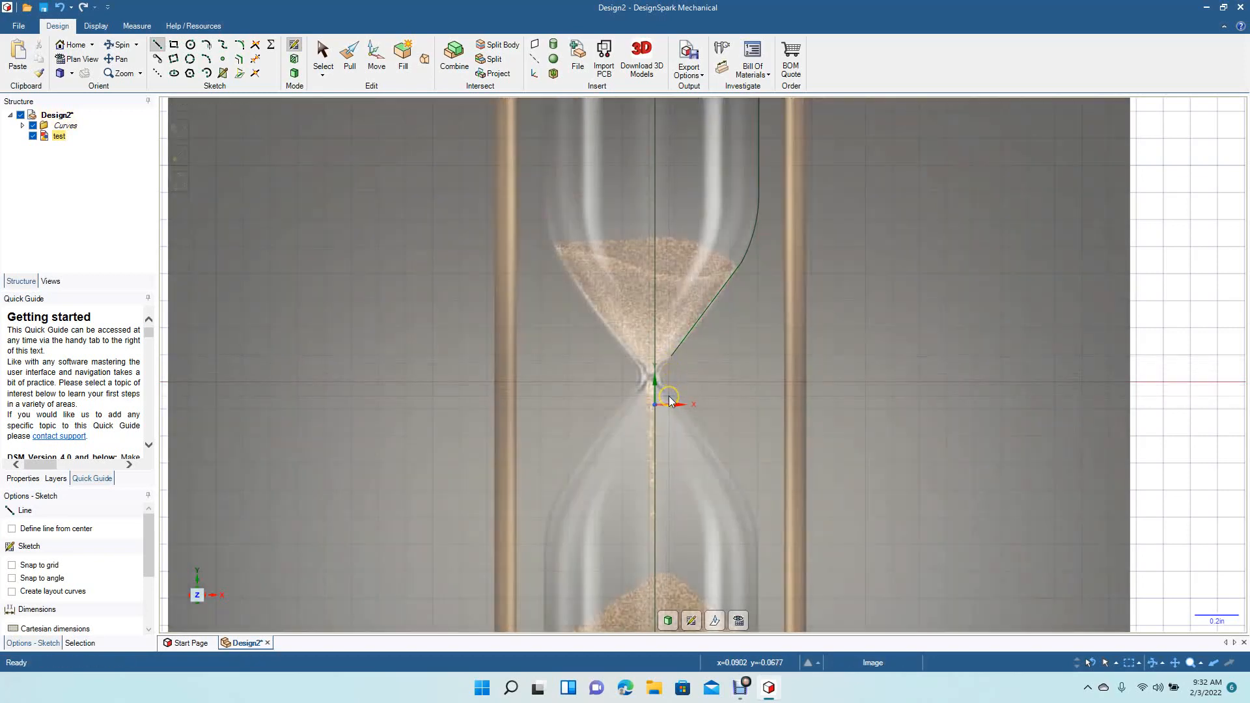
{"action": "left_click", "coordinate": [669, 395]}
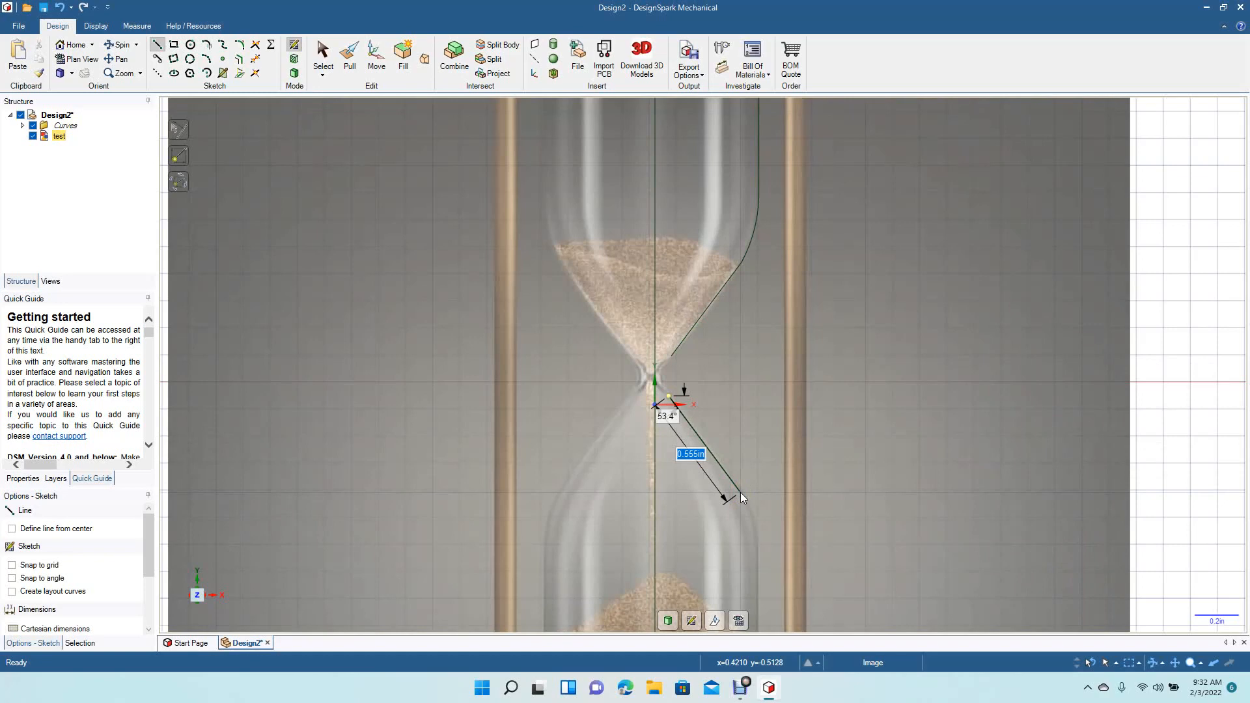
{"action": "left_click", "coordinate": [741, 492]}
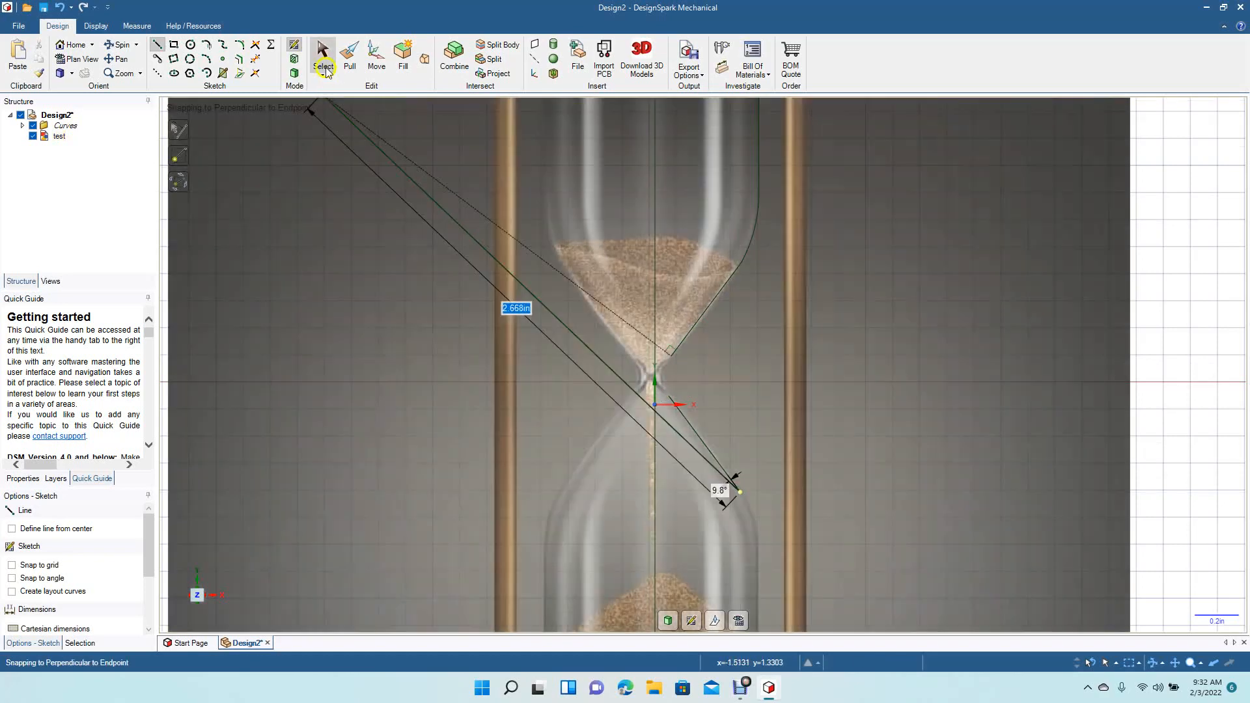
{"action": "left_click", "coordinate": [324, 57]}
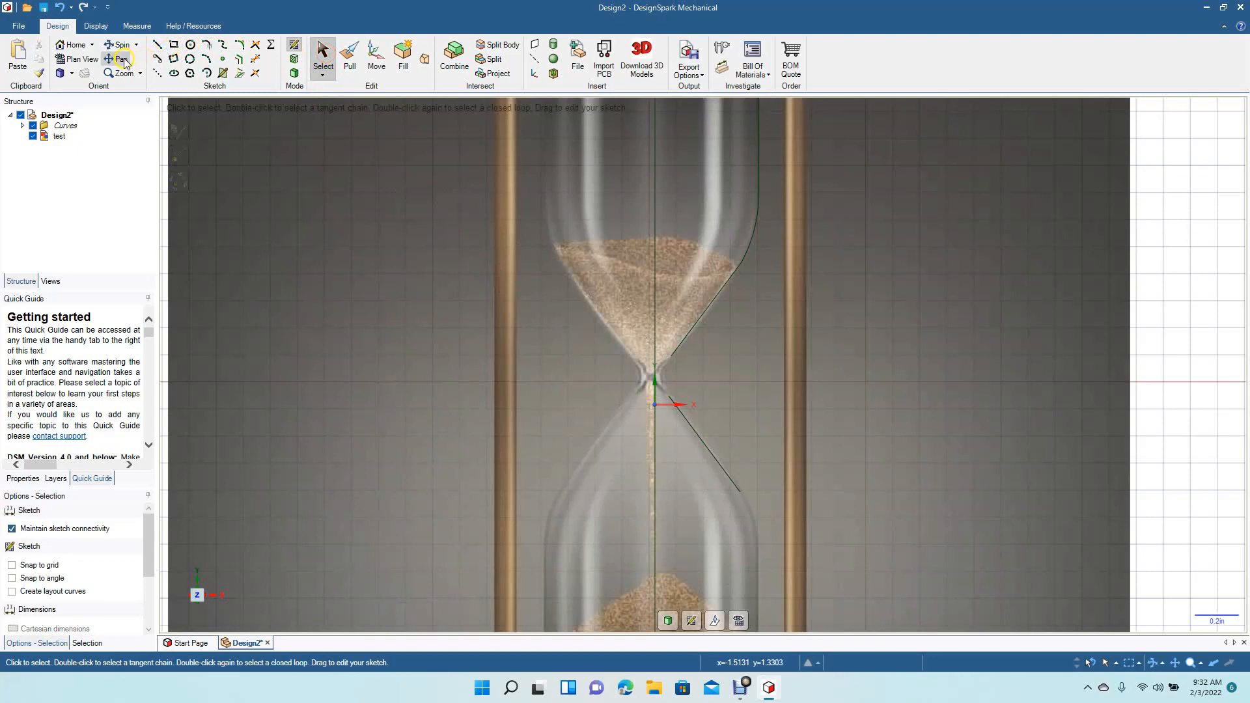
- Sketch the lower bulb's vertical outer wall from the base's upper edge up to where the glass starts curving inward
{"action": "left_click", "coordinate": [123, 58]}
{"action": "left_click_drag", "start_coordinate": [554, 441], "coordinate": [534, 327]}
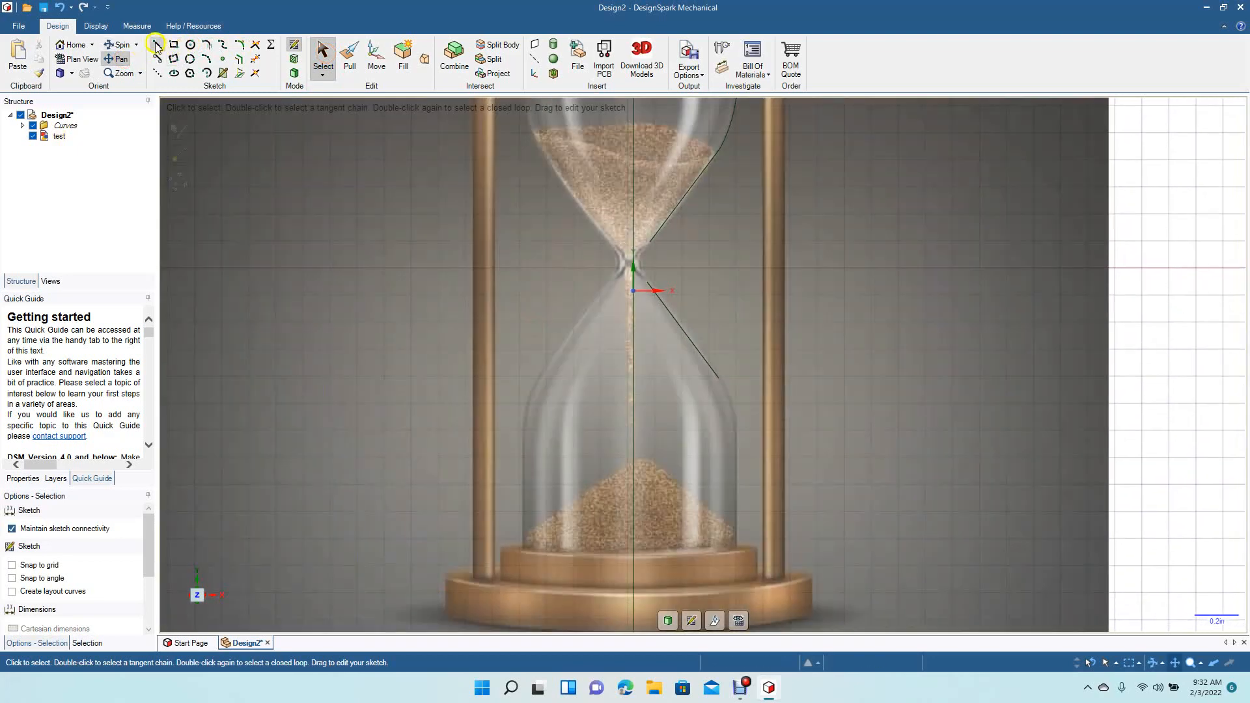
{"action": "left_click", "coordinate": [156, 45]}
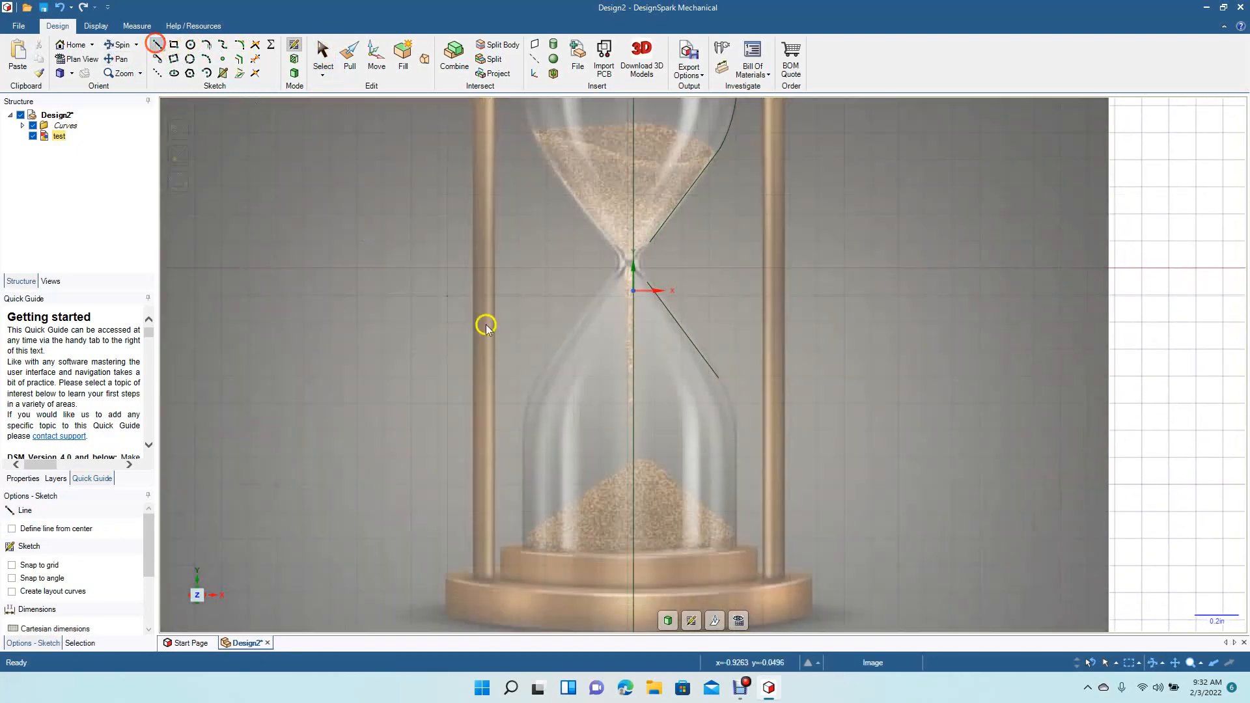
{"action": "left_click", "coordinate": [736, 549]}
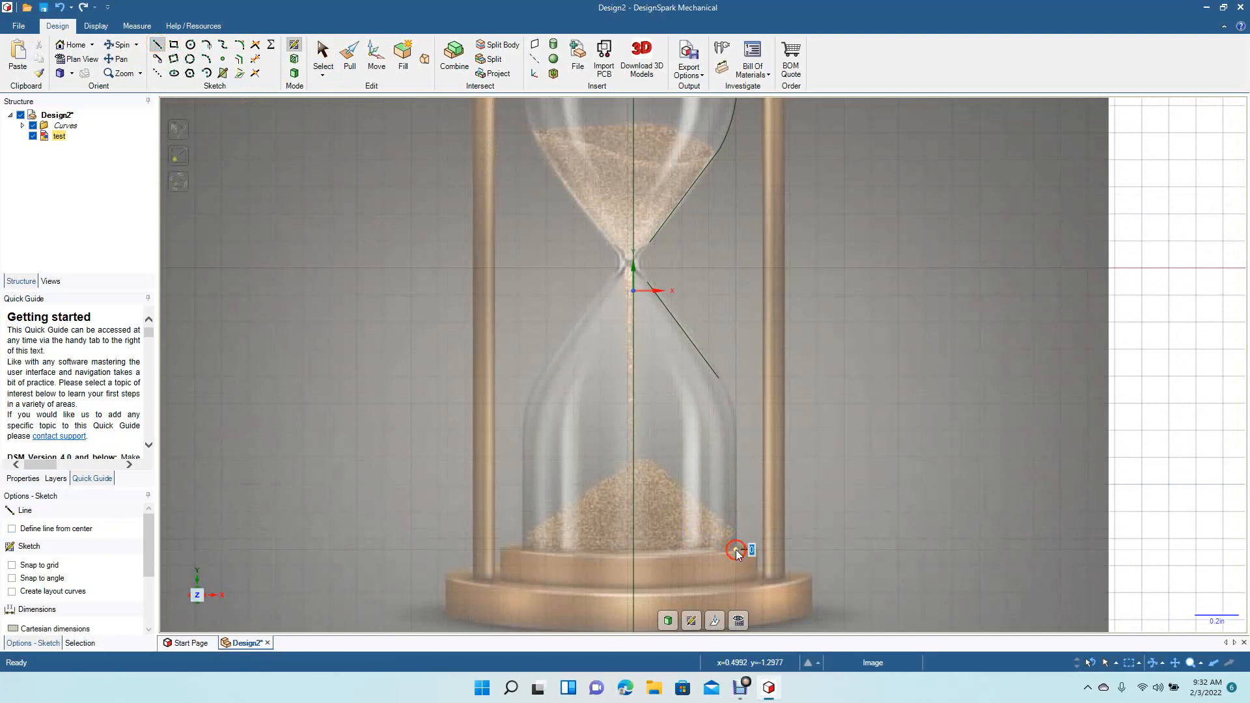
{"action": "left_click", "coordinate": [737, 428]}
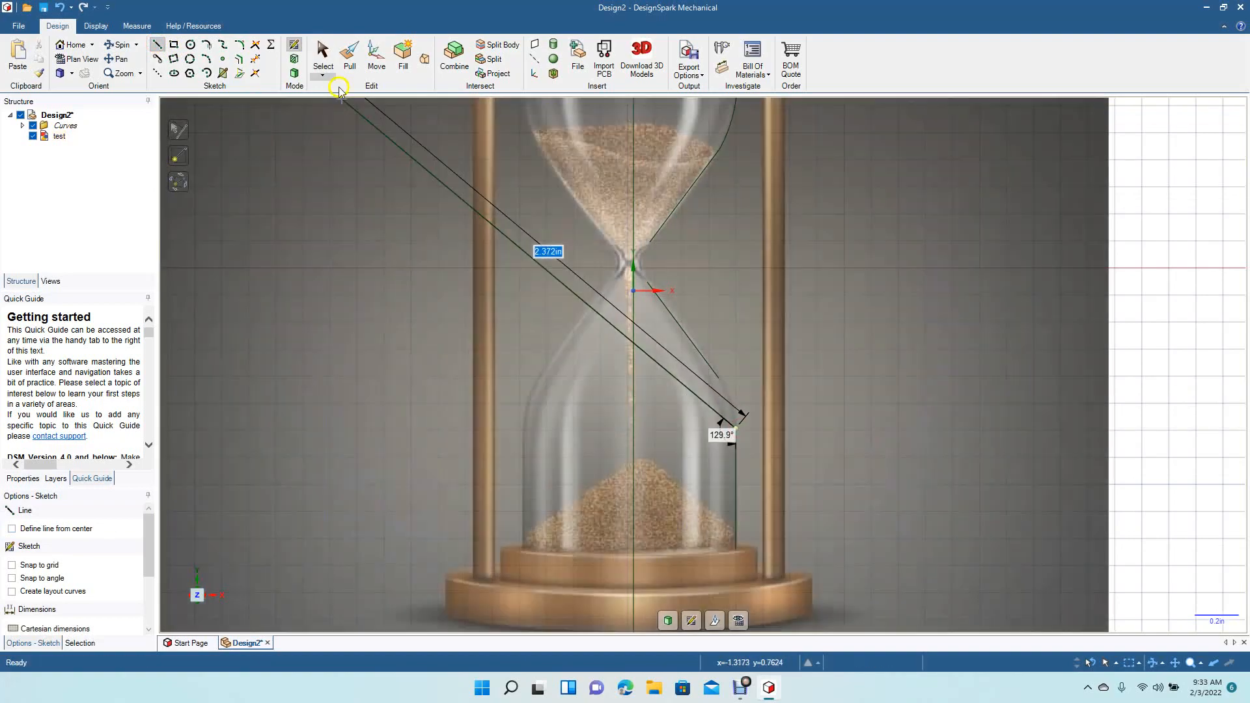
{"action": "left_click", "coordinate": [320, 56]}
- Connect the lower bulb's sloped line to its vertical wall with a three-point arc of about 0.38 in radius
{"action": "left_click", "coordinate": [205, 60]}
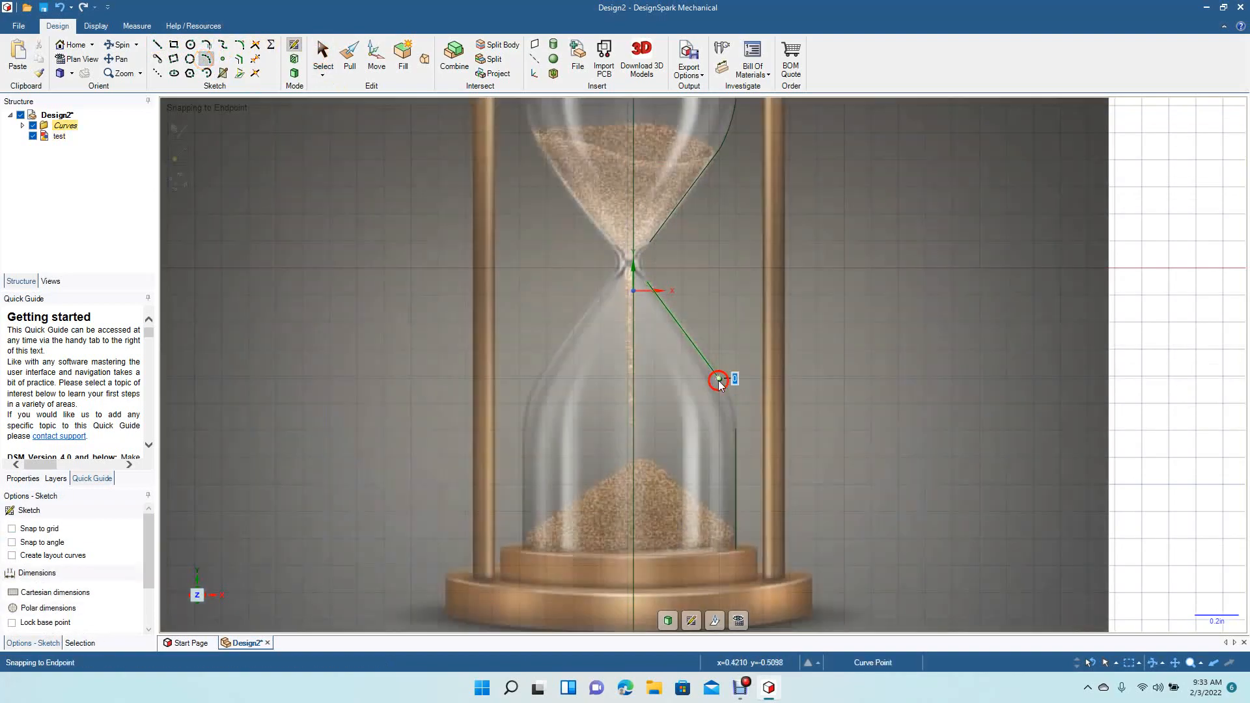
{"action": "left_click", "coordinate": [719, 380]}
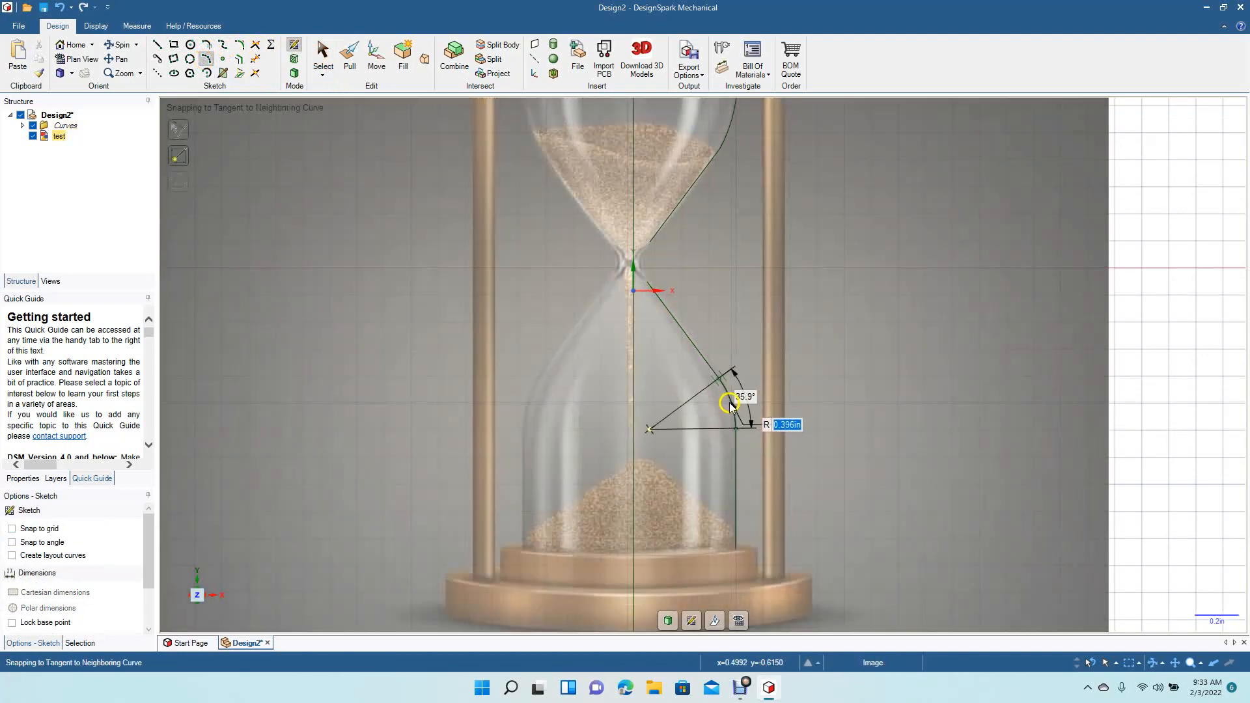
{"action": "left_click", "coordinate": [726, 404]}
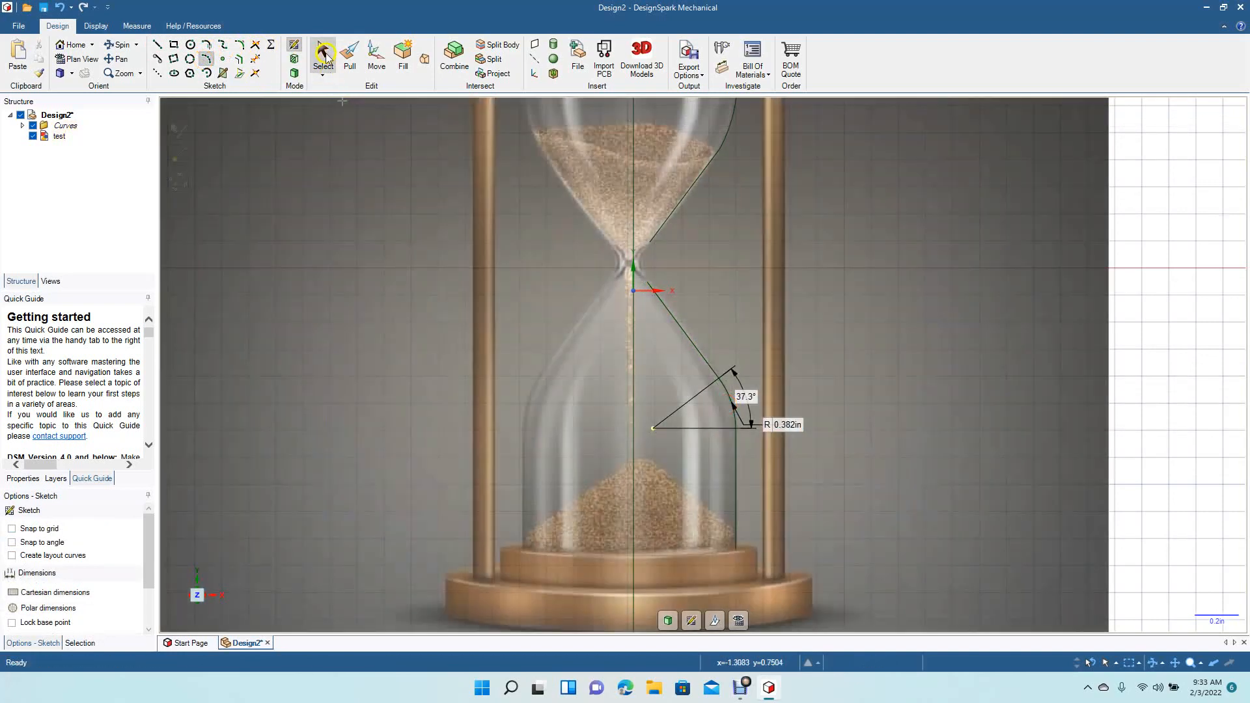
{"action": "left_click", "coordinate": [324, 55]}
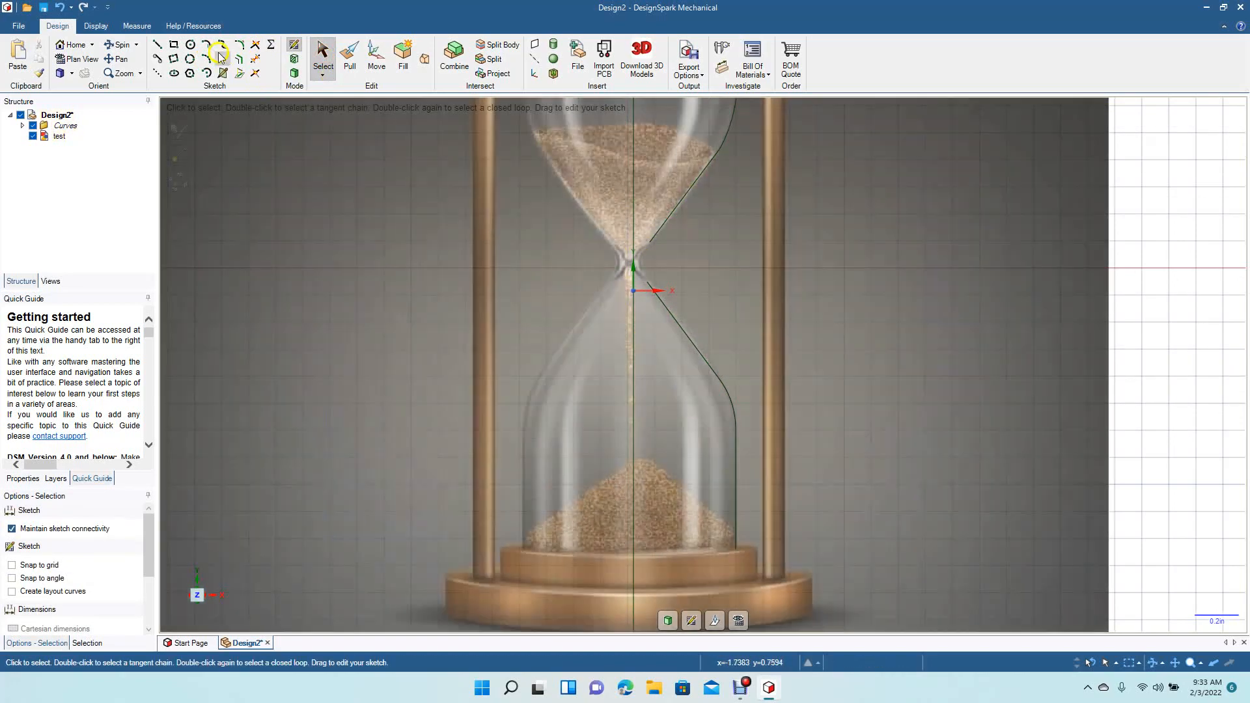
- Join the two sloped lines at the hourglass neck with a three-point arc of about 0.17 in radius
{"action": "left_click", "coordinate": [205, 58]}
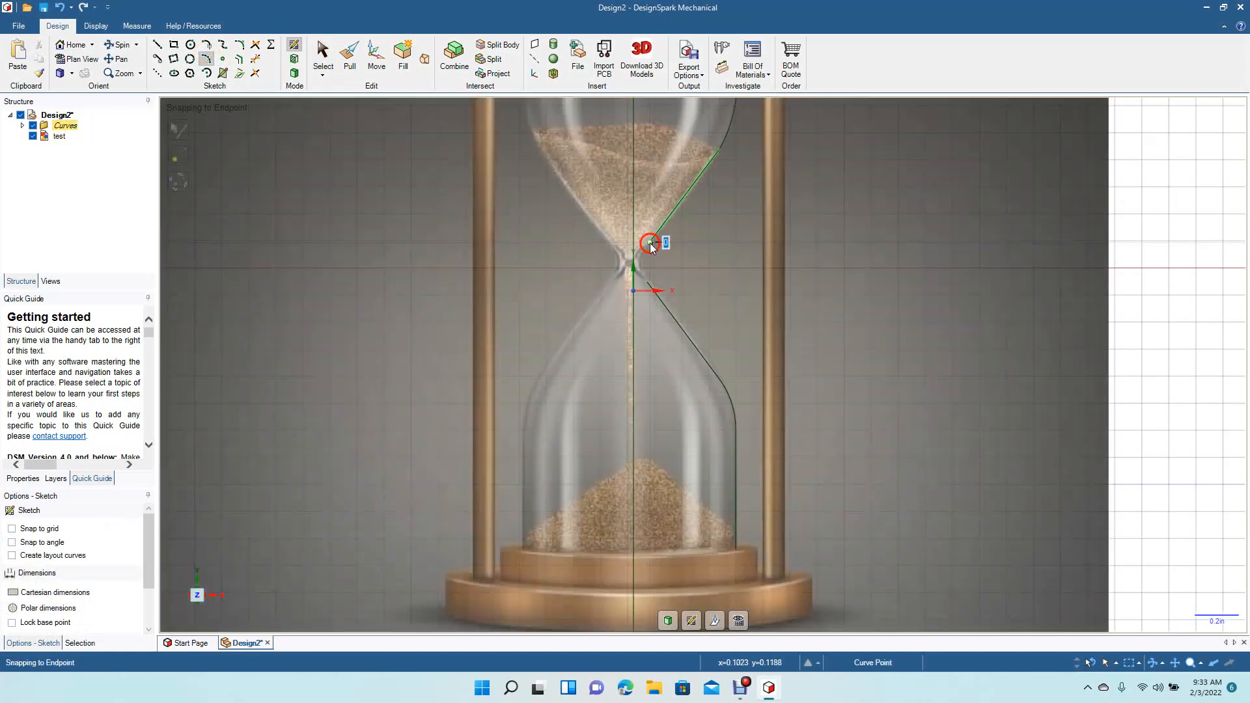
{"action": "left_click", "coordinate": [650, 243]}
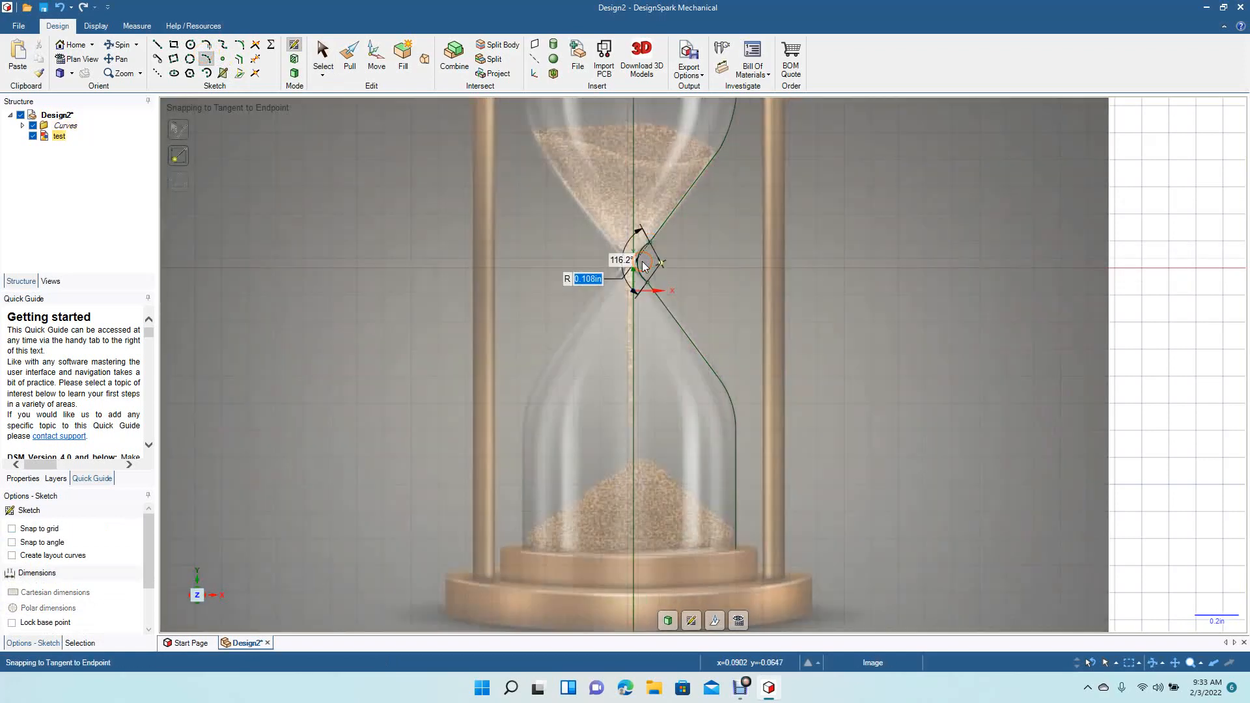
{"action": "left_click", "coordinate": [644, 267]}
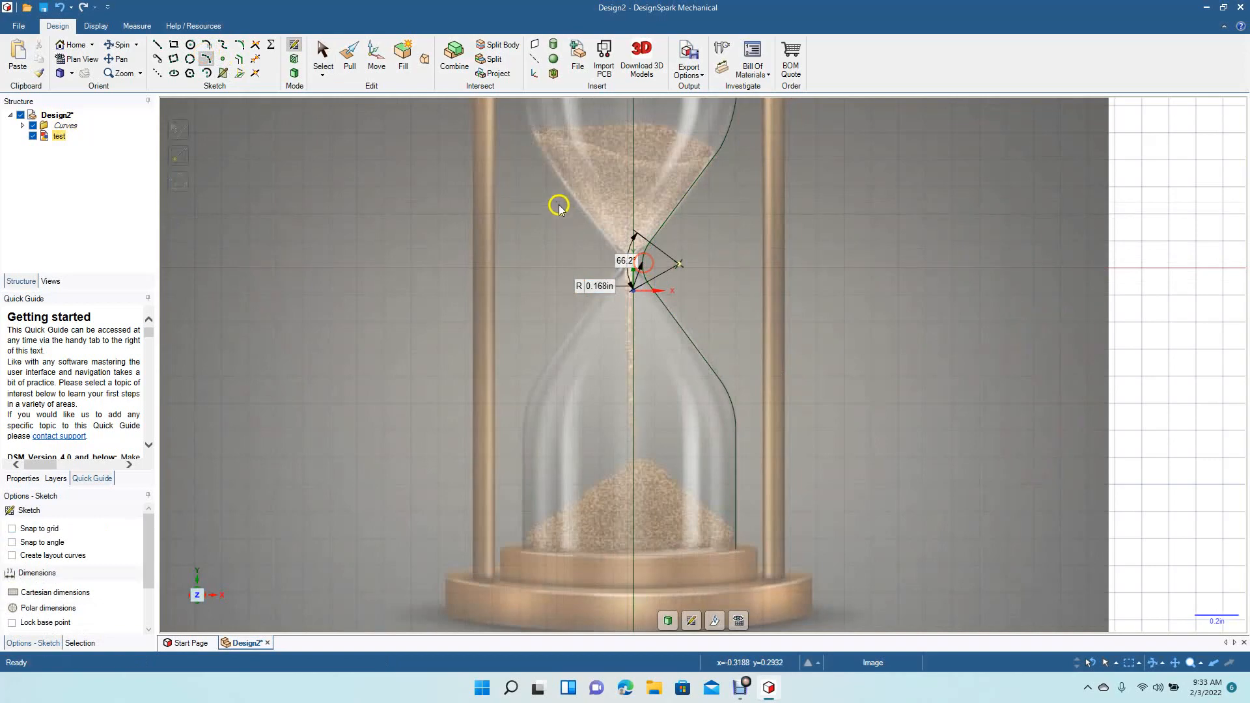
{"action": "left_click", "coordinate": [323, 57]}
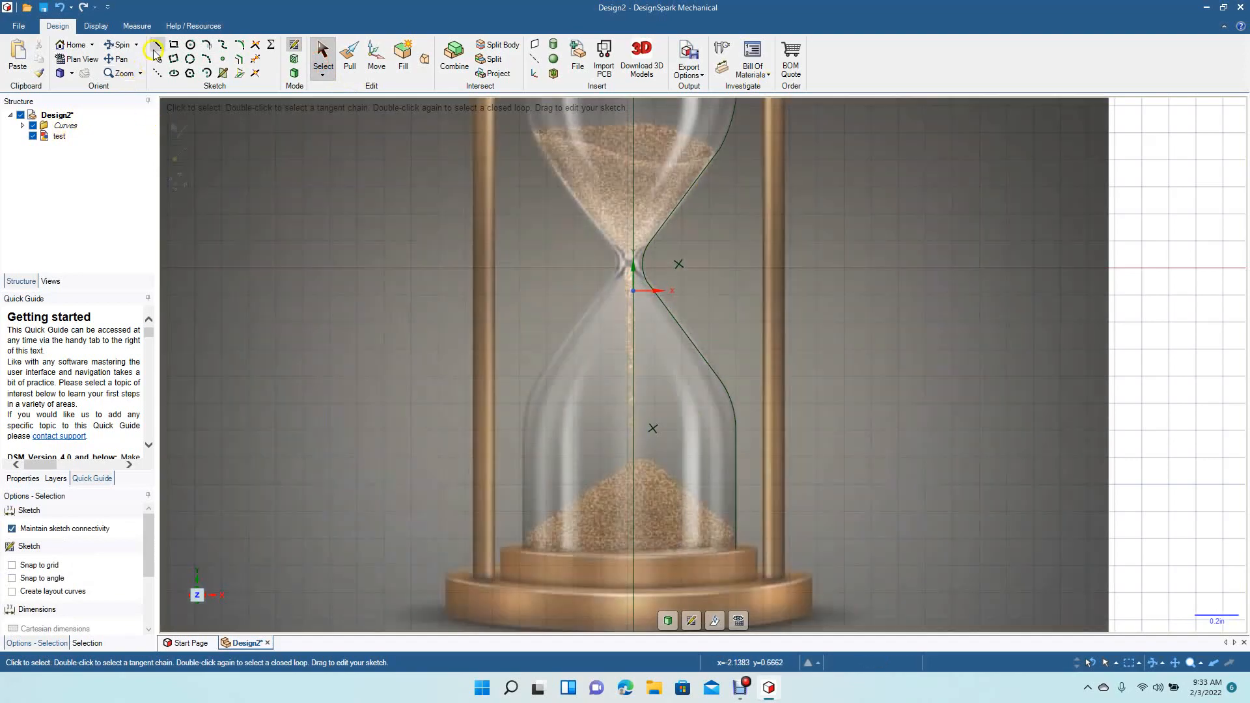
- Sketch a horizontal line about 0.47 in long from the lower end of the lower bulb's wall to the centre line
{"action": "left_click", "coordinate": [157, 44]}
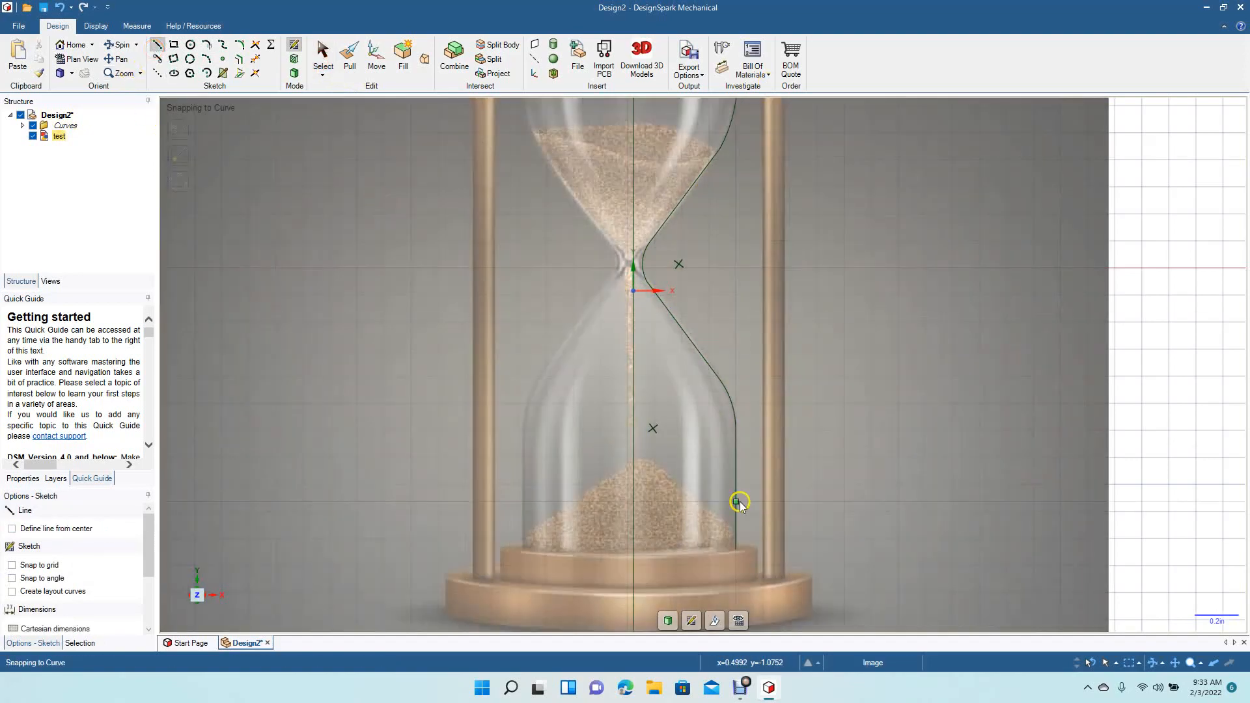
{"action": "left_click", "coordinate": [736, 551]}
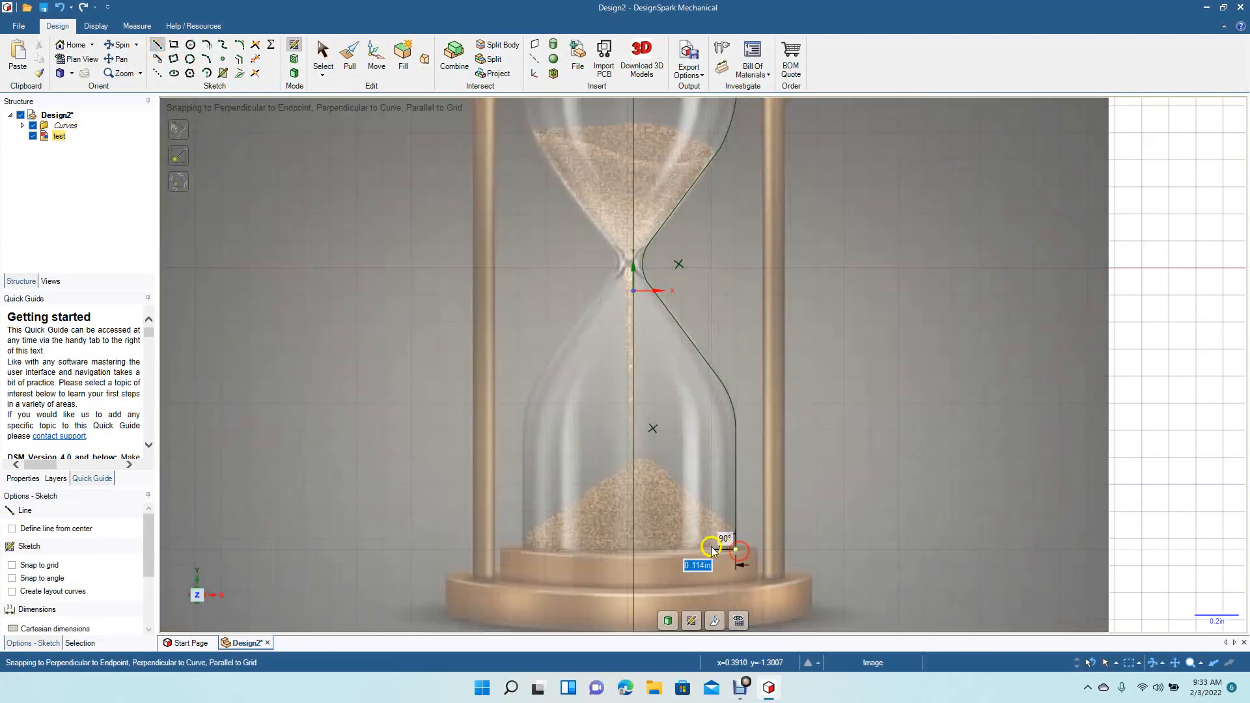
{"action": "left_click", "coordinate": [637, 548]}
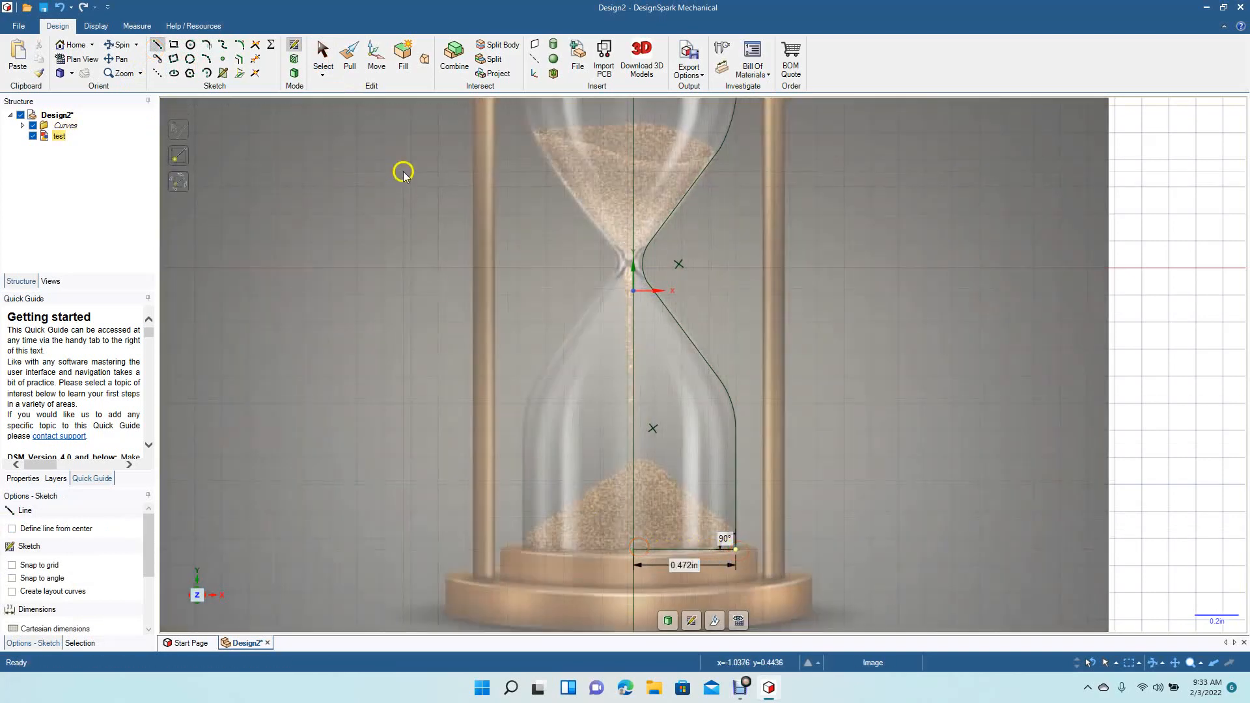
- Sketch the base's upper tier with a line about 0.57 in out from the centre line and a vertical line about 0.13 in down
{"action": "left_click", "coordinate": [323, 55]}
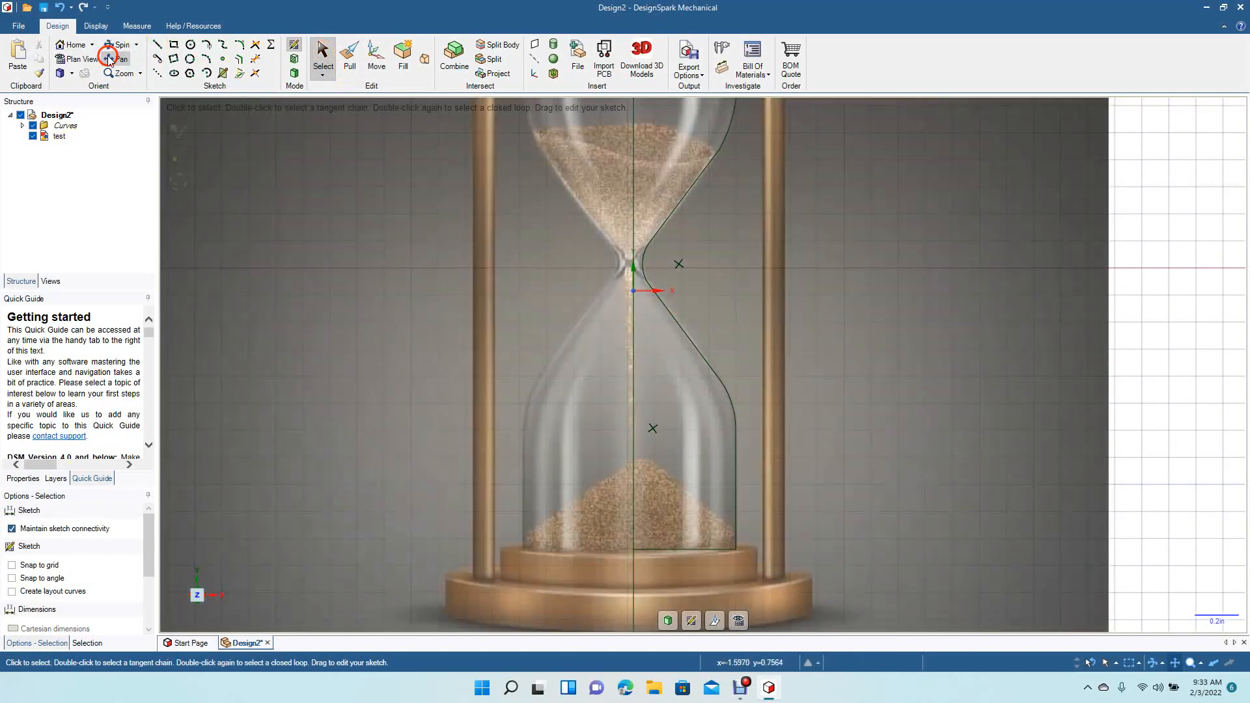
{"action": "left_click", "coordinate": [109, 59]}
{"action": "left_click_drag", "start_coordinate": [329, 341], "coordinate": [331, 277]}
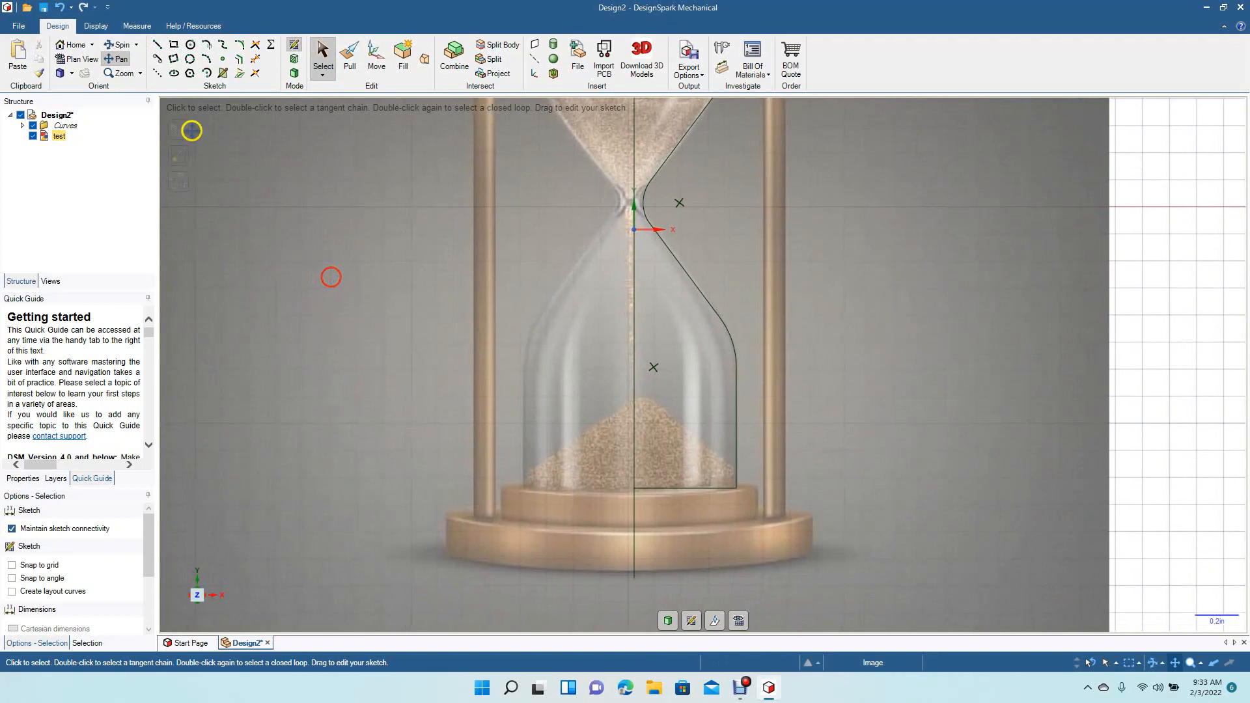
{"action": "left_click", "coordinate": [157, 44]}
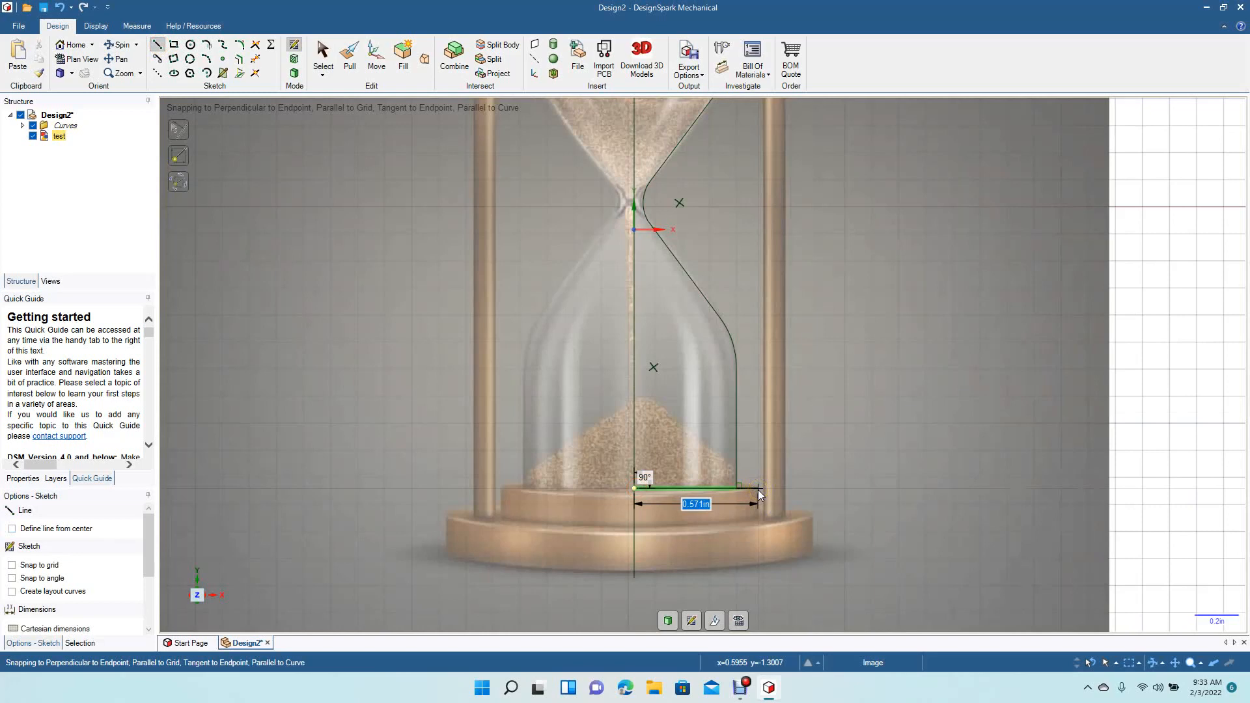
{"action": "left_click", "coordinate": [758, 489]}
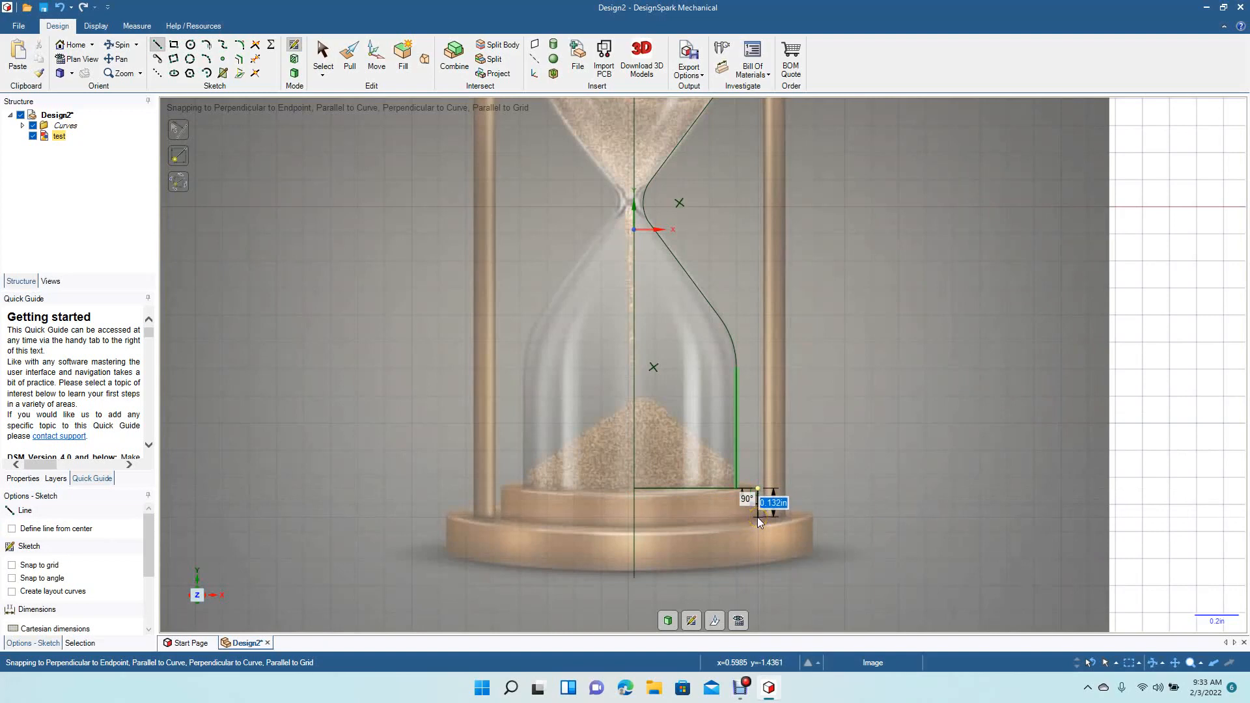
{"action": "left_click", "coordinate": [758, 517]}
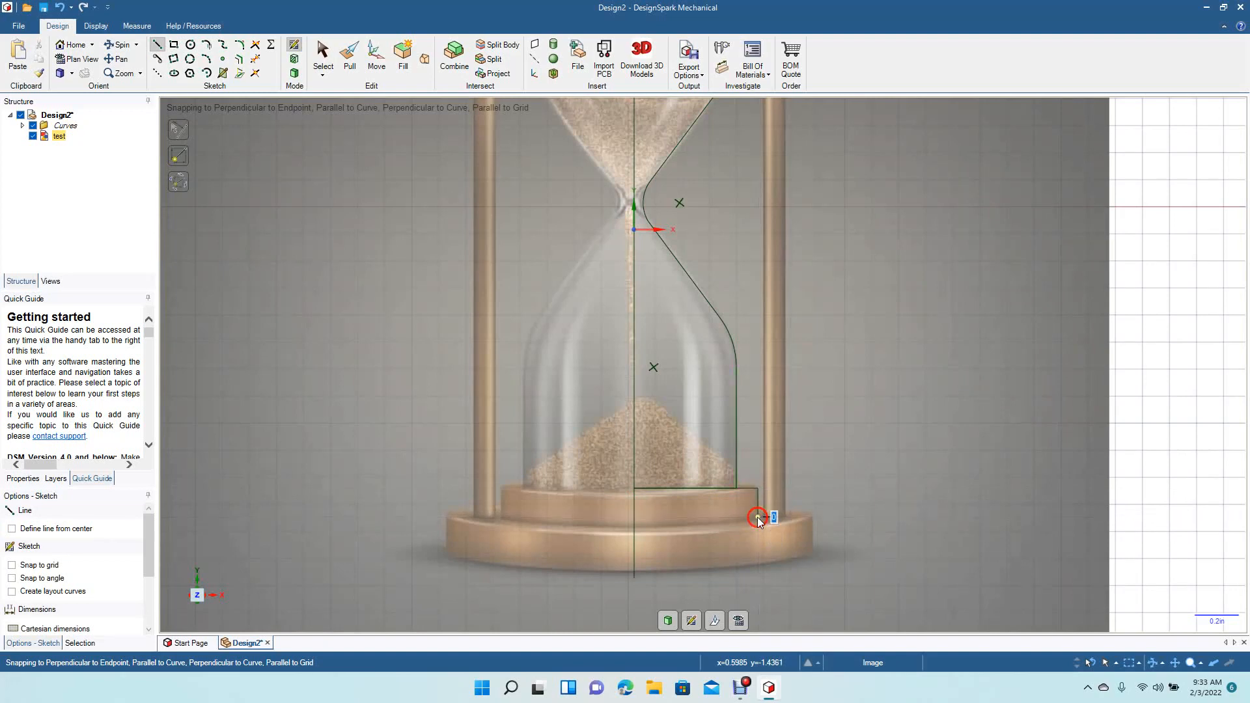
- Sketch the base's lower tier out to its outer edge, down its side, and about 0.83 in back to the centre line
{"action": "left_click", "coordinate": [814, 518]}
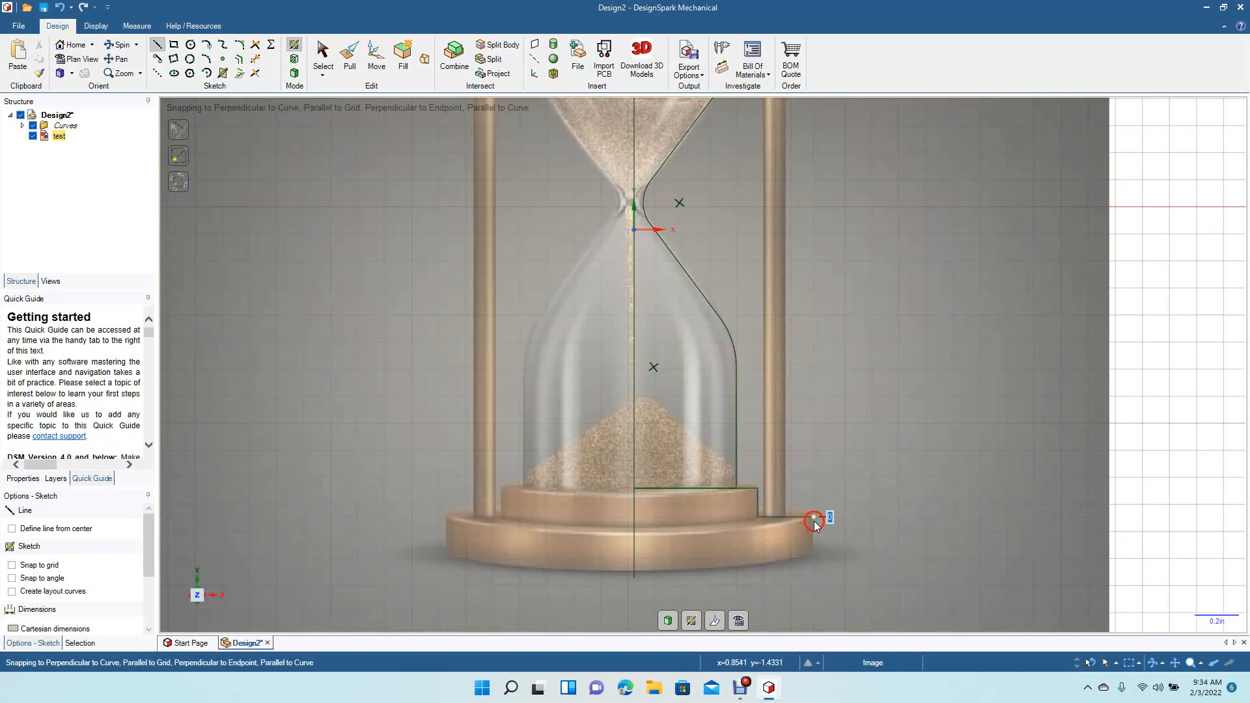
{"action": "left_click", "coordinate": [814, 569]}
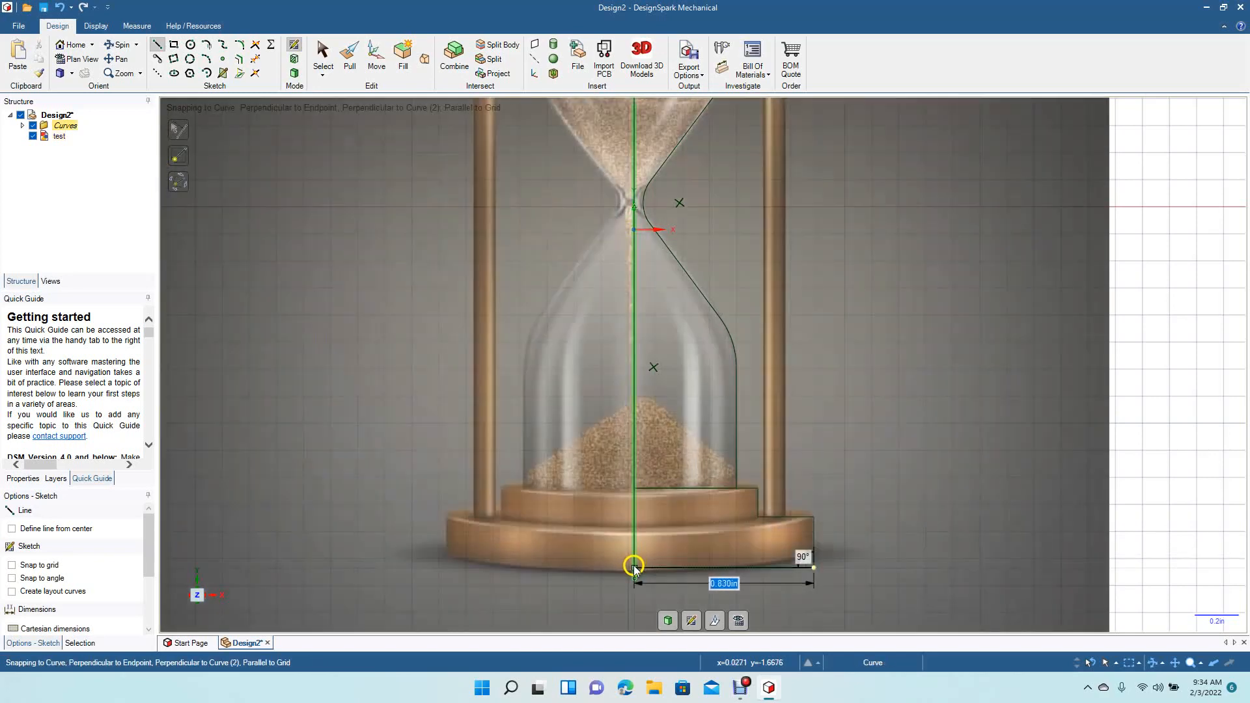
{"action": "left_click", "coordinate": [634, 567]}
- Trim the excess end of the centre line below the base
{"action": "left_click", "coordinate": [322, 56]}
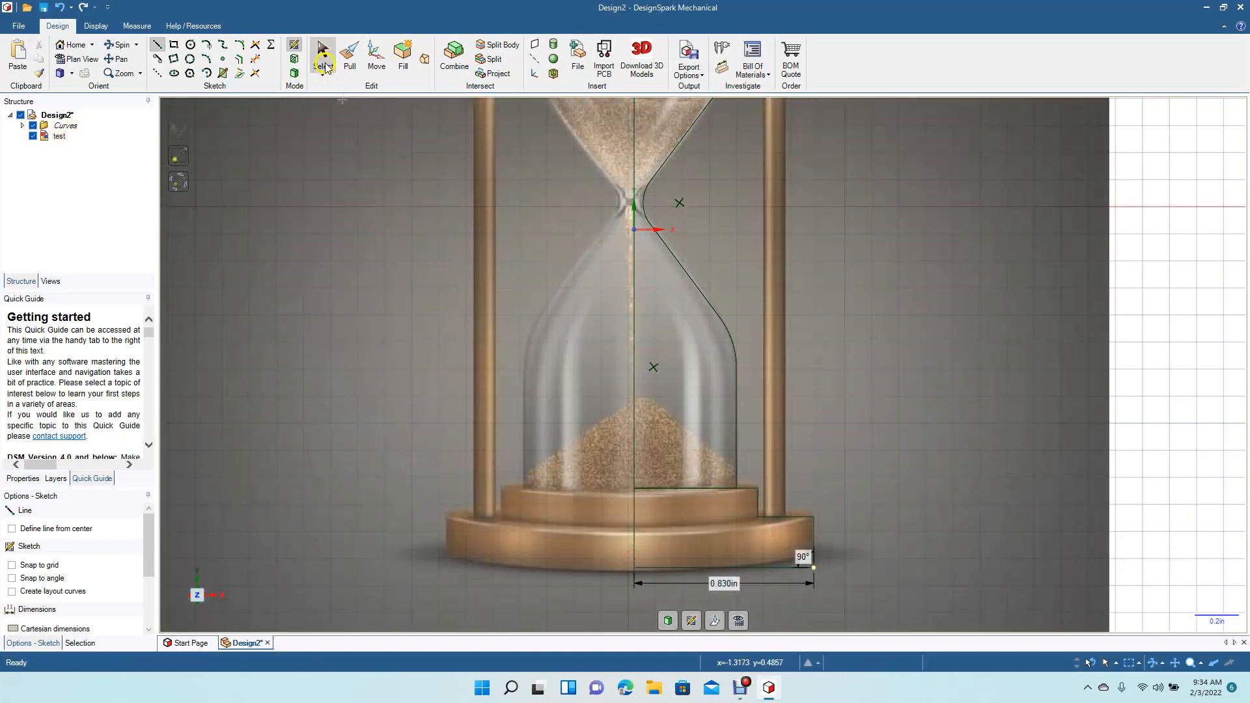
{"action": "left_click", "coordinate": [256, 60]}
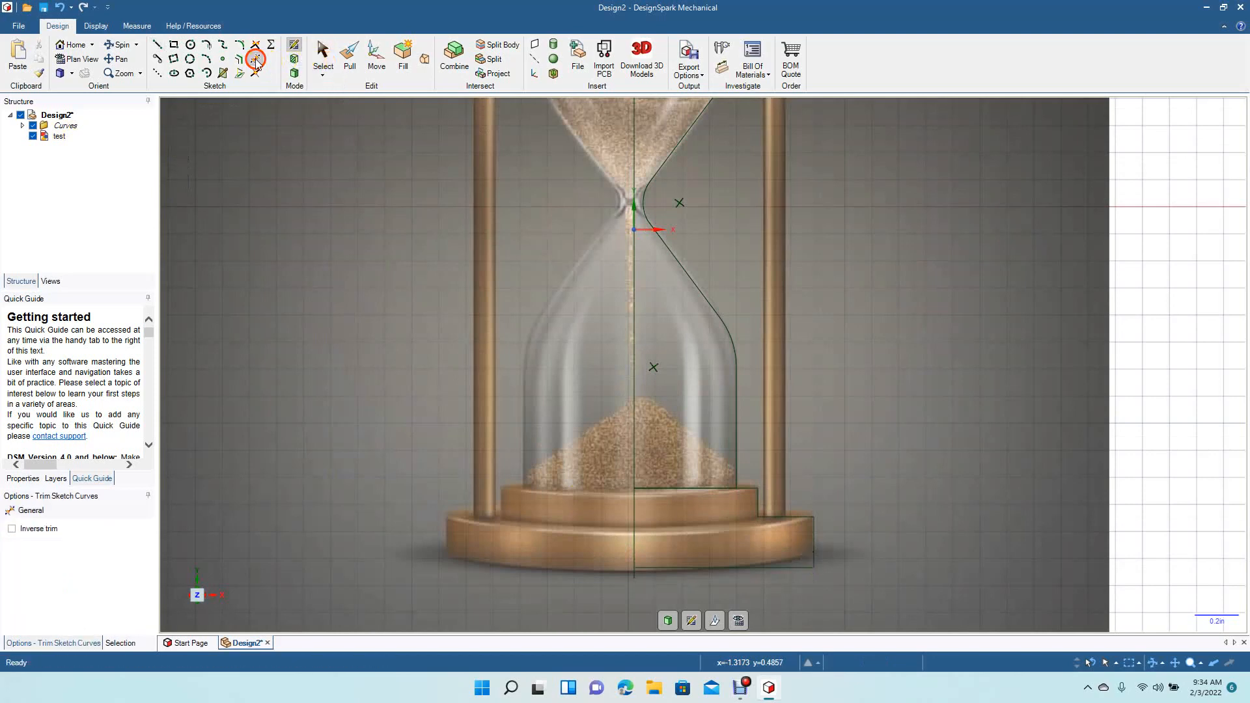
{"action": "left_click", "coordinate": [636, 573]}
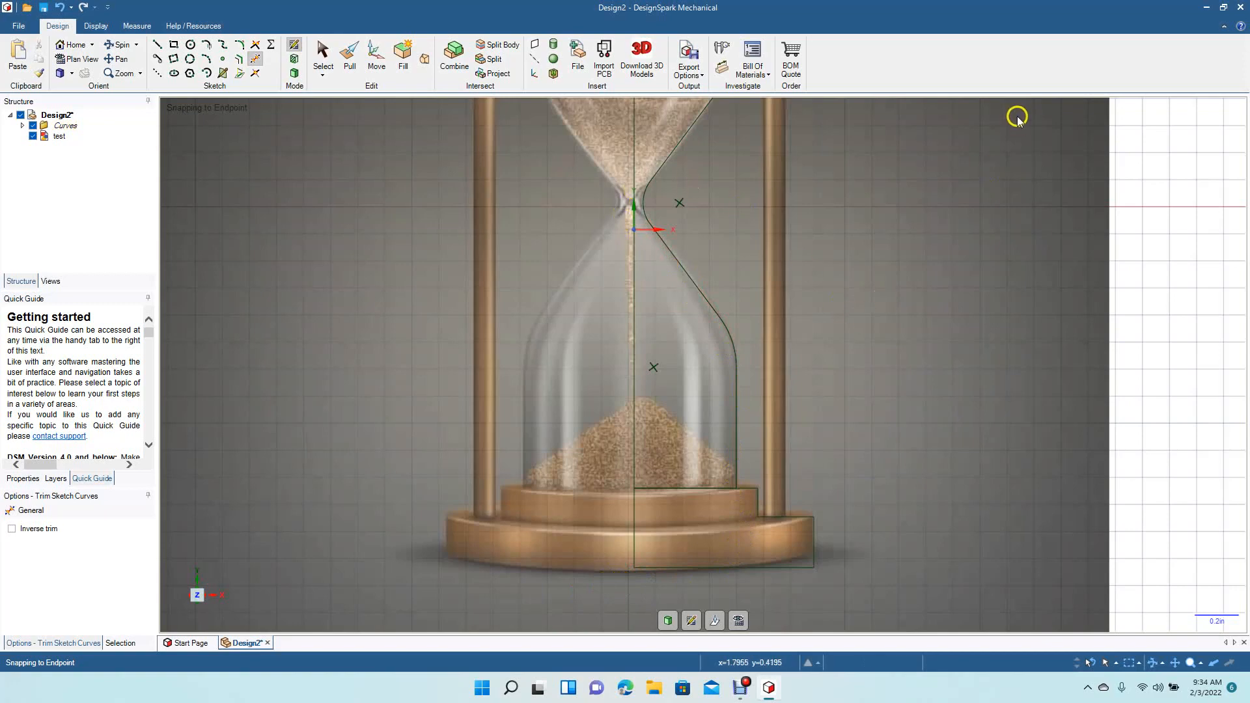
- Offset the upper bulb's vertical wall outward by 0.03 in
{"action": "scroll", "coordinate": [250, 191], "scroll_direction": "down", "scroll_amount": 1}
{"action": "scroll", "coordinate": [251, 196], "scroll_direction": "down", "scroll_amount": 3}
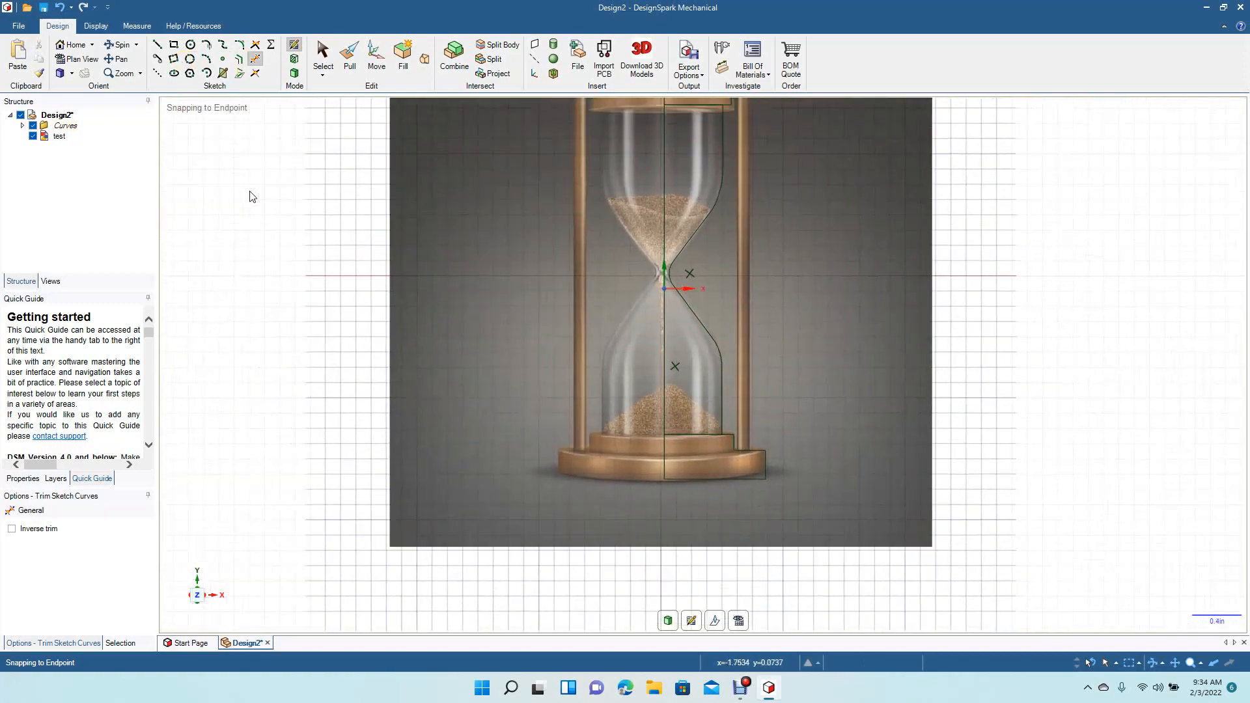
{"action": "left_click", "coordinate": [118, 60]}
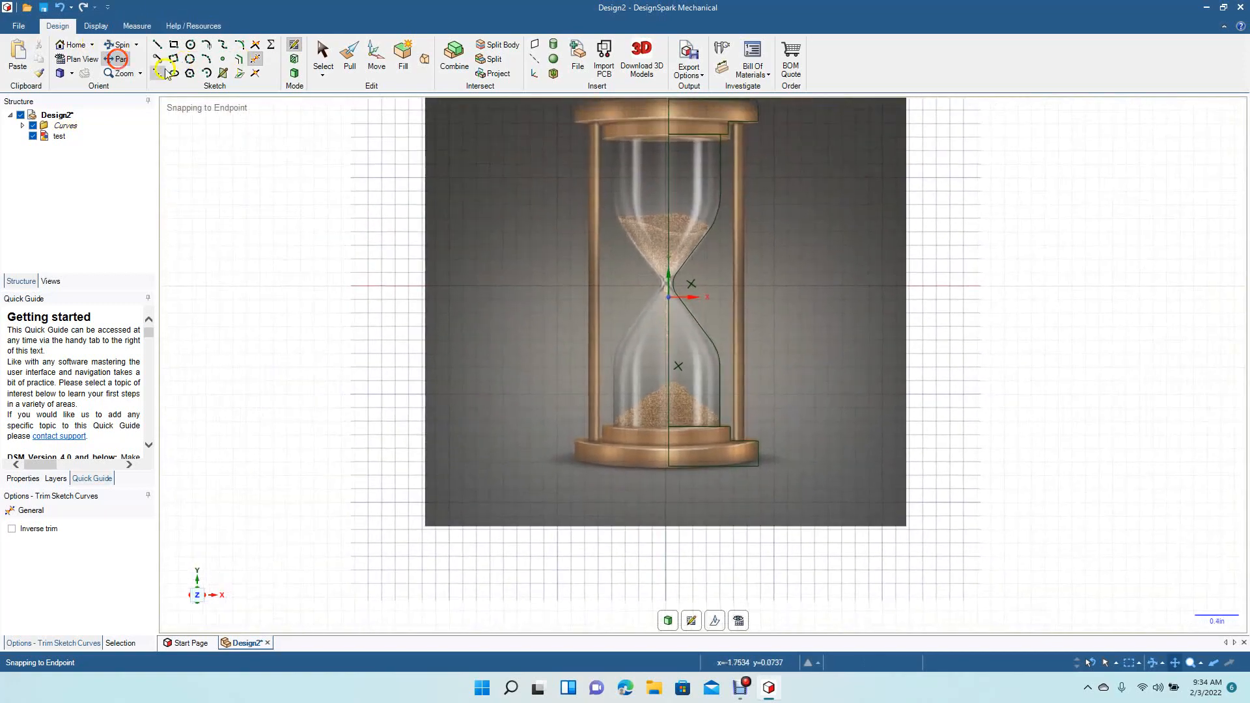
{"action": "left_click_drag", "start_coordinate": [447, 198], "coordinate": [418, 292]}
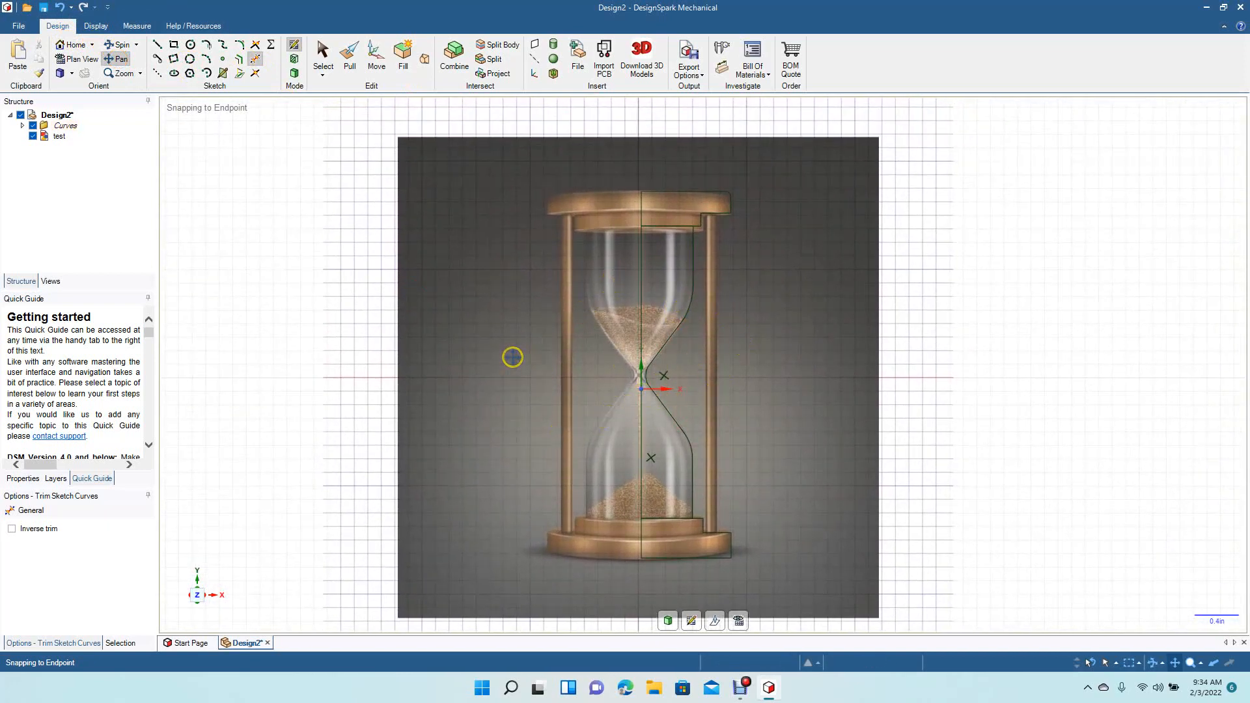
{"action": "scroll", "coordinate": [512, 356], "scroll_direction": "up", "scroll_amount": 3}
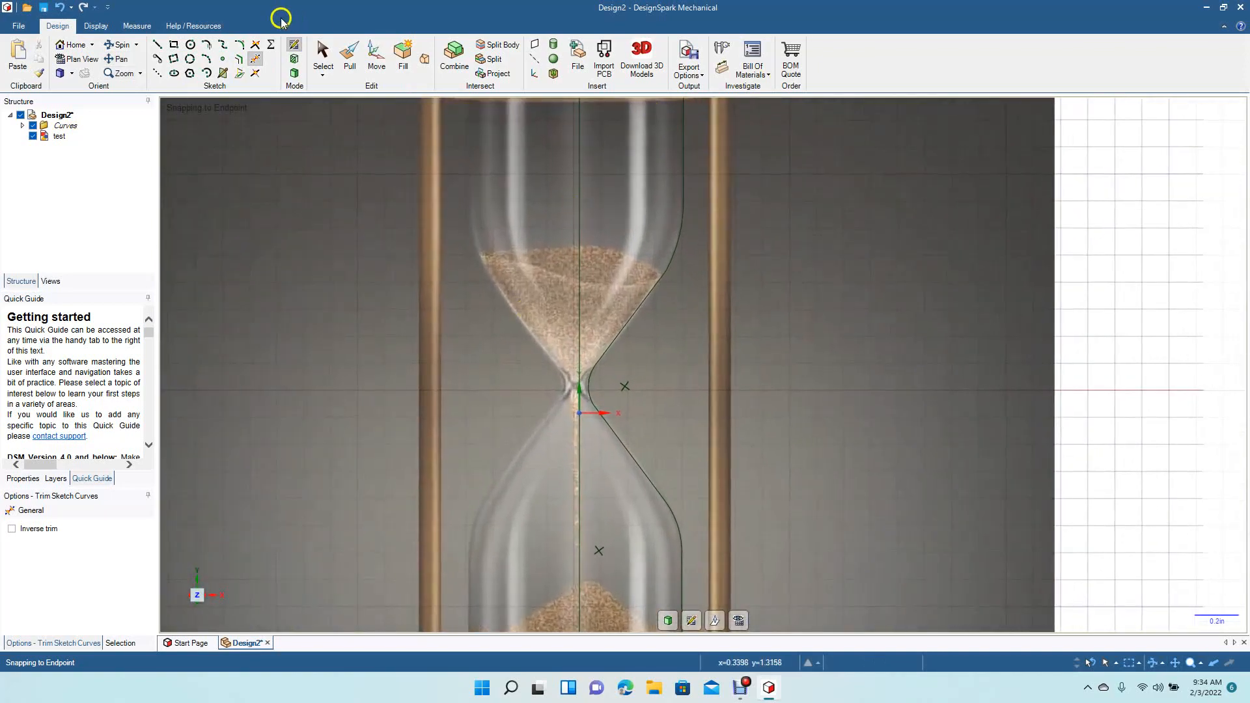
{"action": "left_click", "coordinate": [118, 59]}
{"action": "mouse_move", "coordinate": [317, 194]}
{"action": "left_mouse_down"}
{"action": "mouse_move", "coordinate": [354, 265]}
{"action": "mouse_move", "coordinate": [334, 280]}
{"action": "left_mouse_up"}
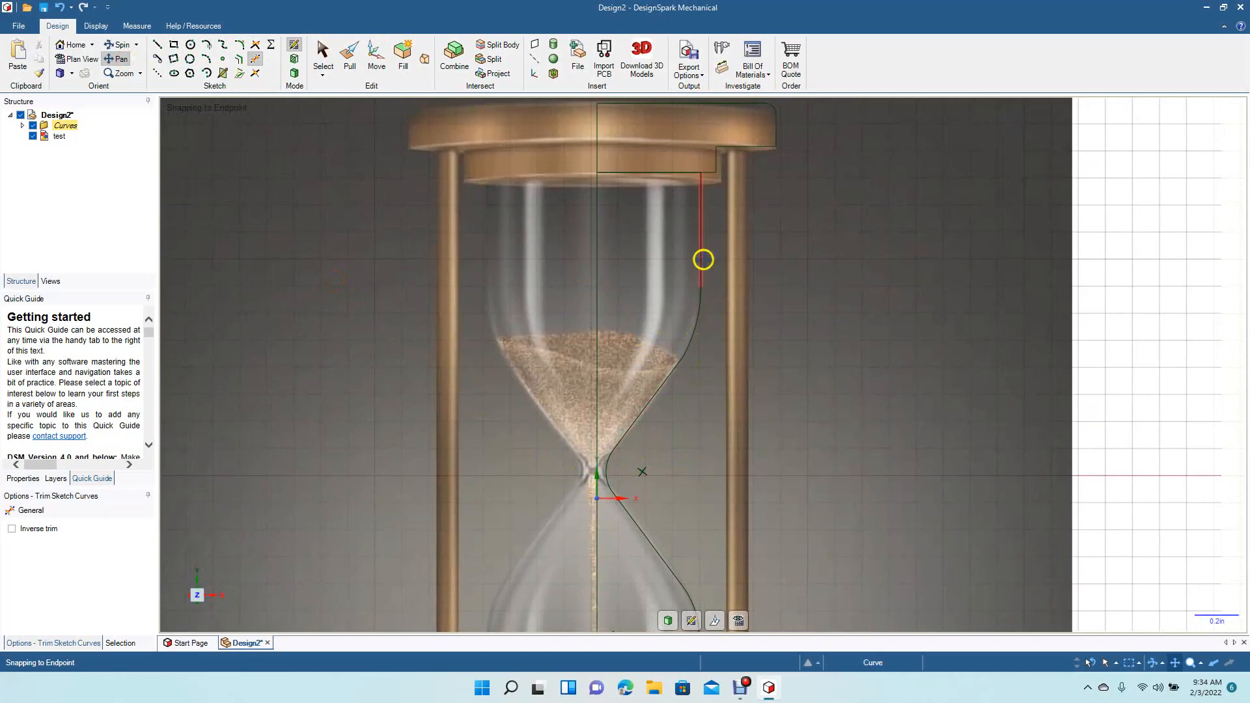
{"action": "left_click", "coordinate": [240, 59]}
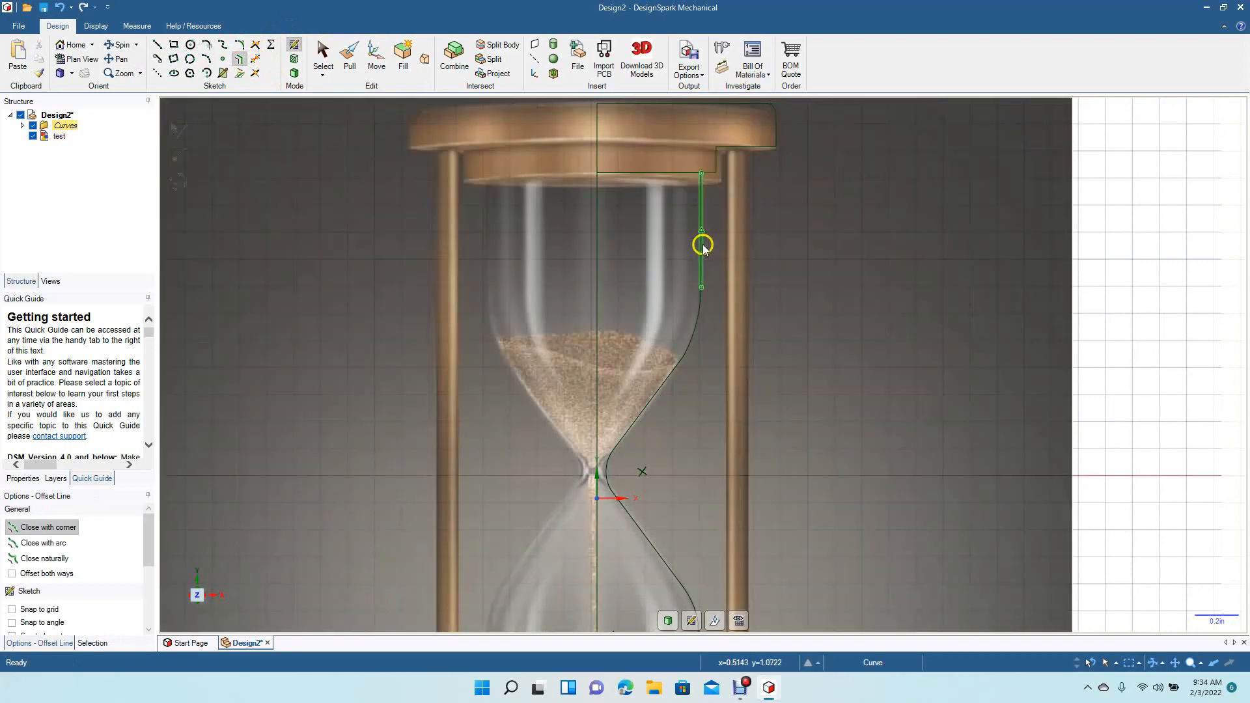
{"action": "left_click", "coordinate": [702, 246]}
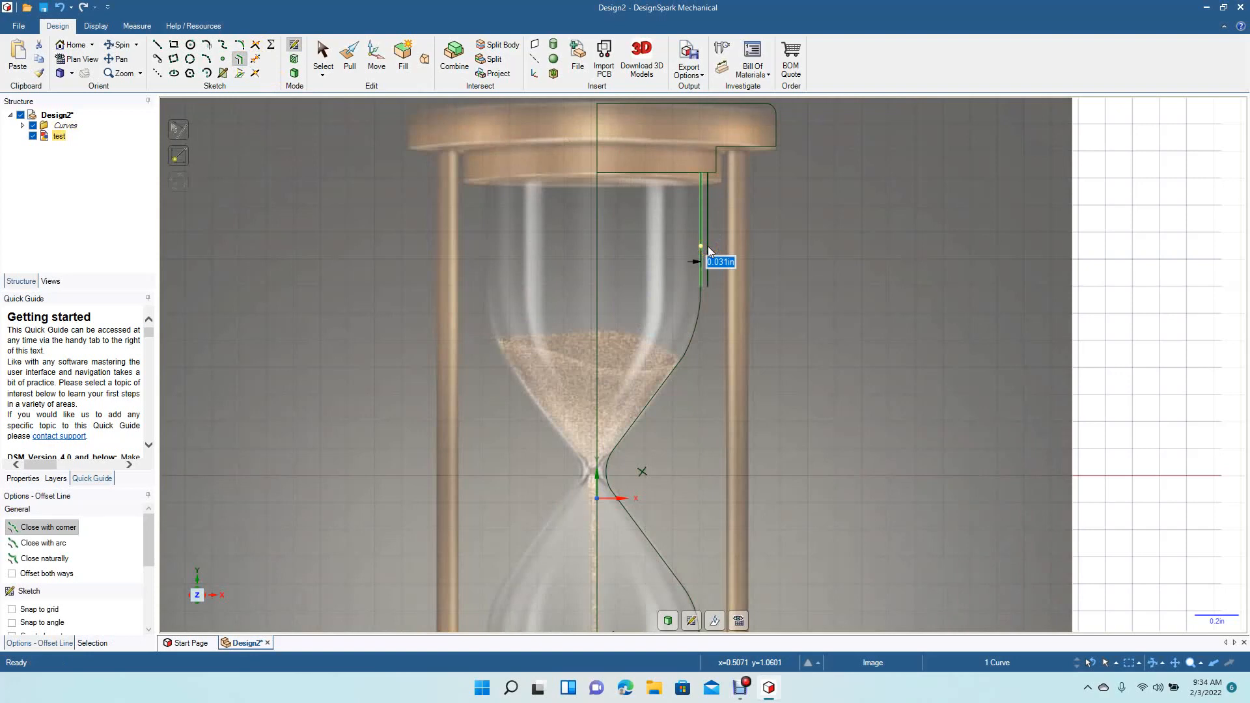
{"action": "type", "text": "0."}
{"action": "key", "text": "Return"}
- Offset the upper bulb's curved shoulder and its sloped line outward by 0.03 in each
{"action": "left_click", "coordinate": [702, 321]}
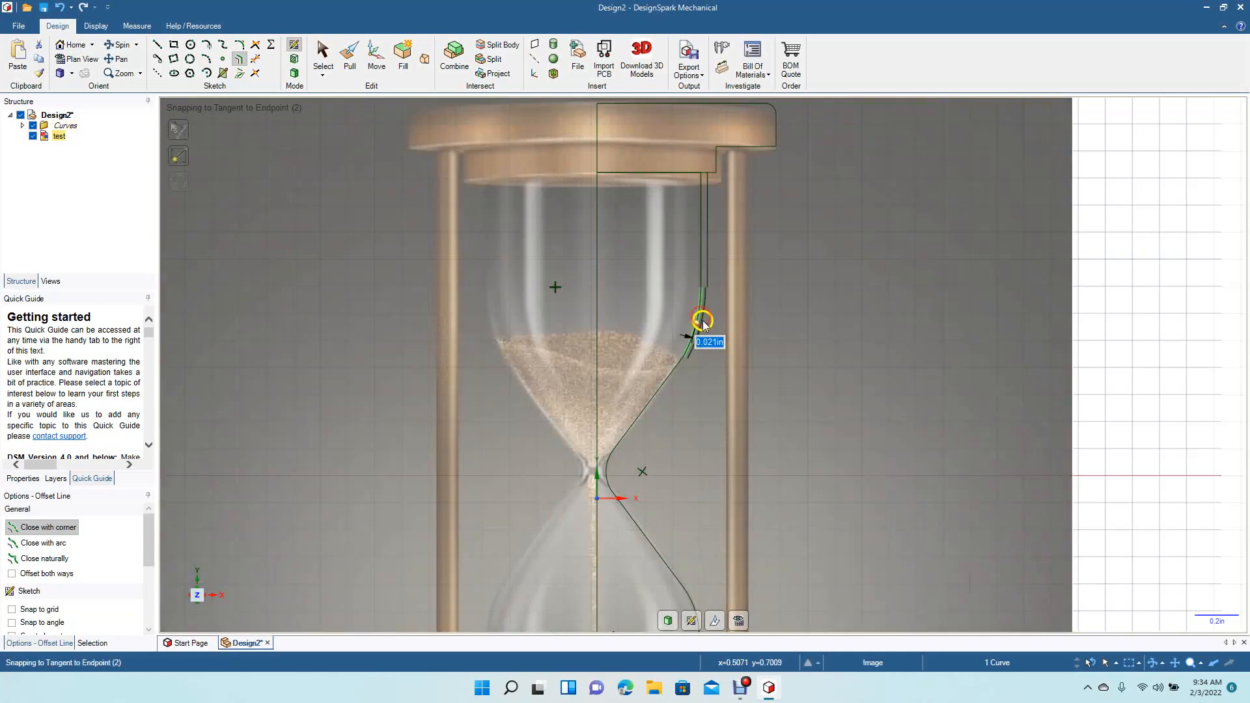
{"action": "type", "text": "0"}
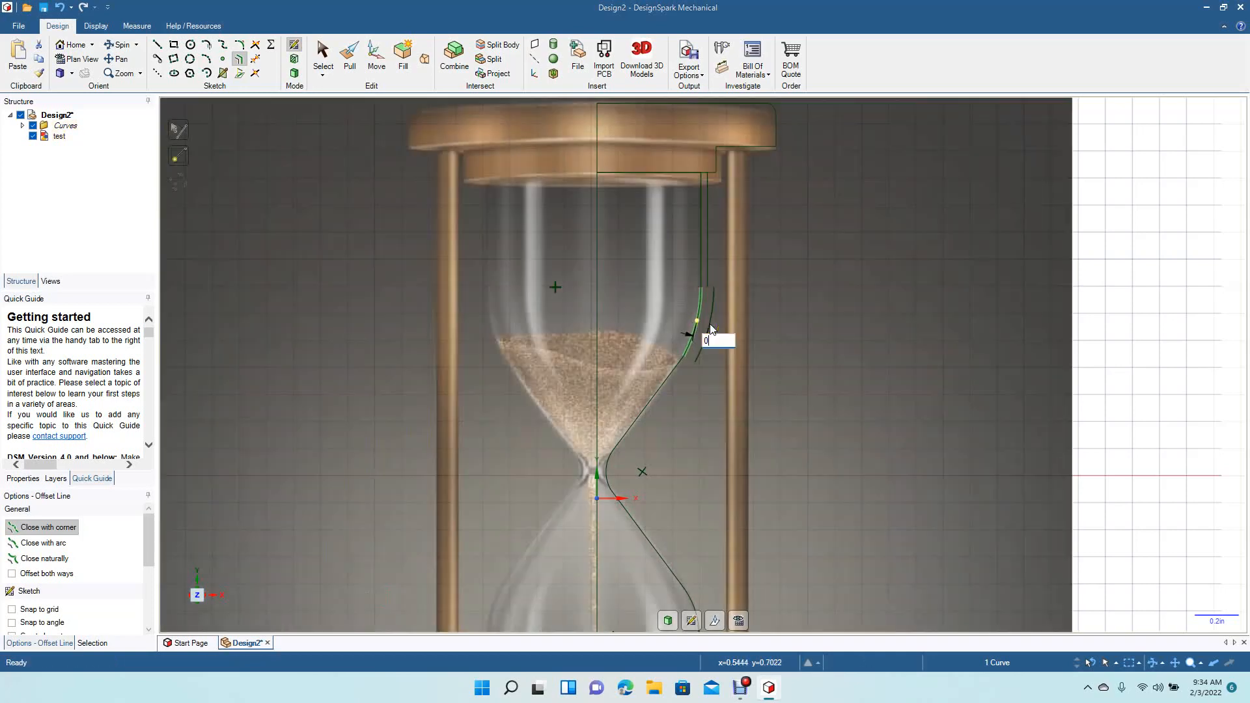
{"action": "type", "text": ".03"}
{"action": "key", "text": "Return"}
{"action": "left_click", "coordinate": [704, 323]}
{"action": "left_click", "coordinate": [664, 384]}
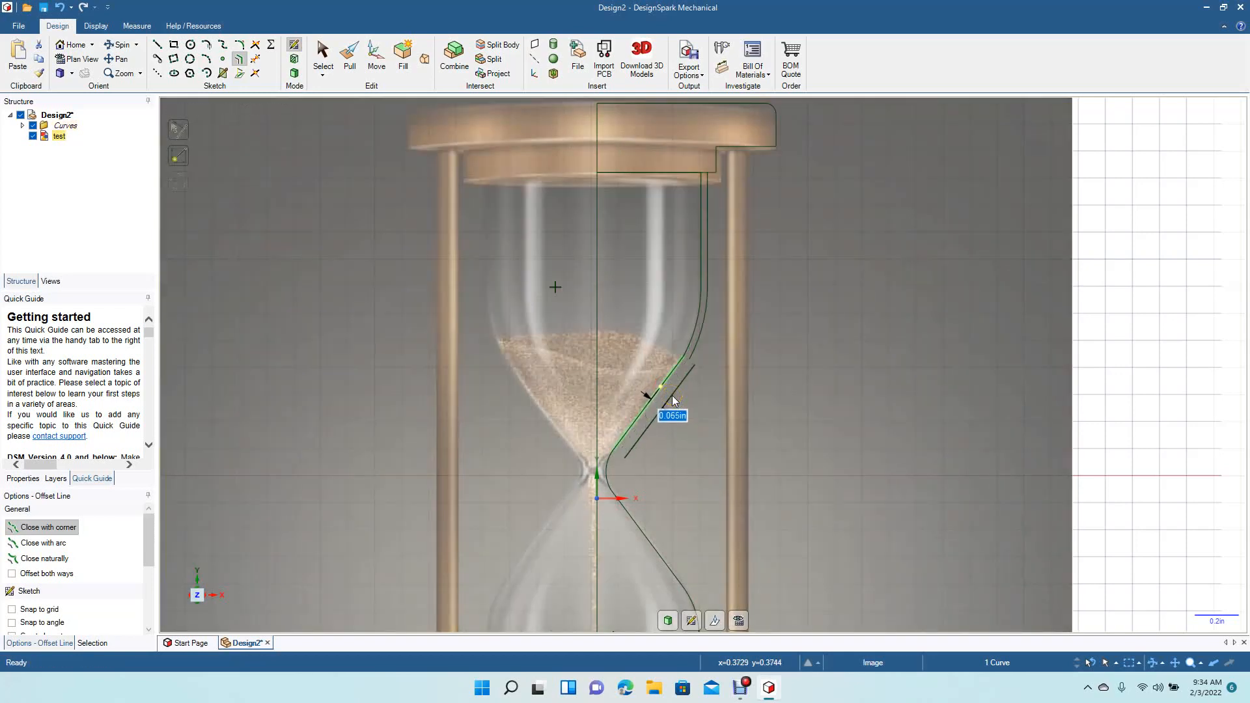
{"action": "type", "text": "0.03"}
{"action": "key", "text": "Return"}
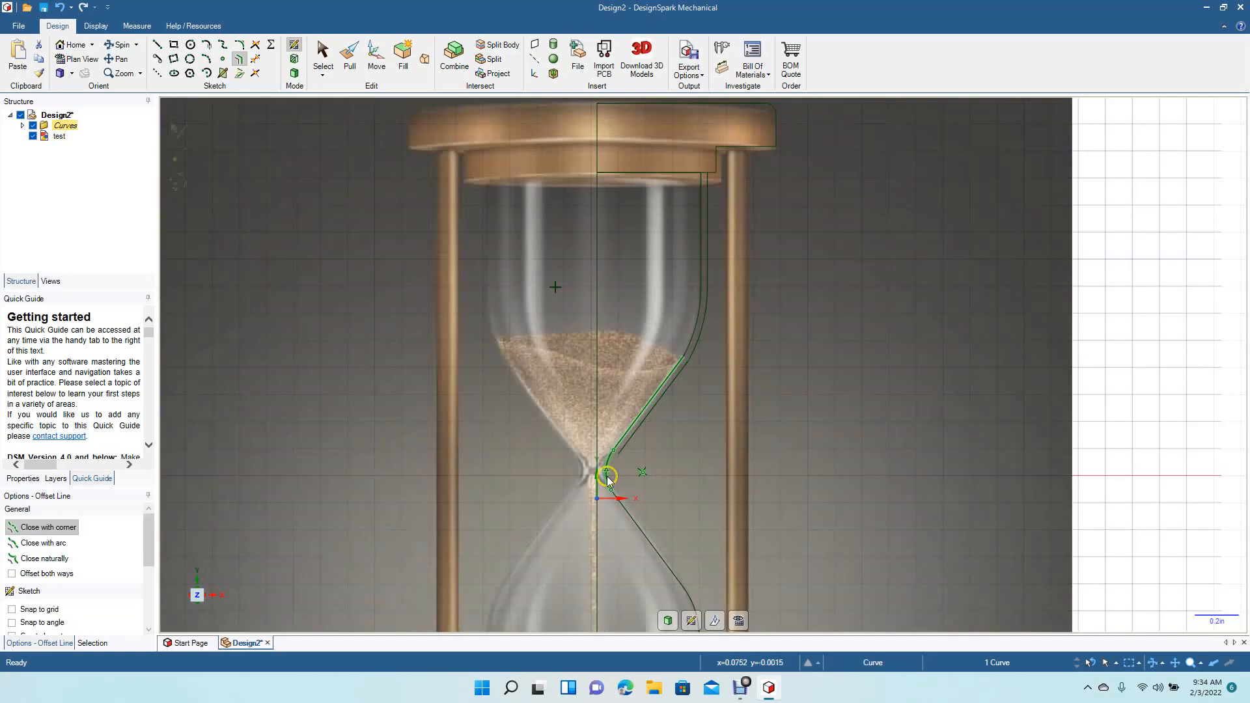
- Offset the neck arc and the lower bulb's sloped line outward by 0.03 in each
{"action": "left_click", "coordinate": [608, 481]}
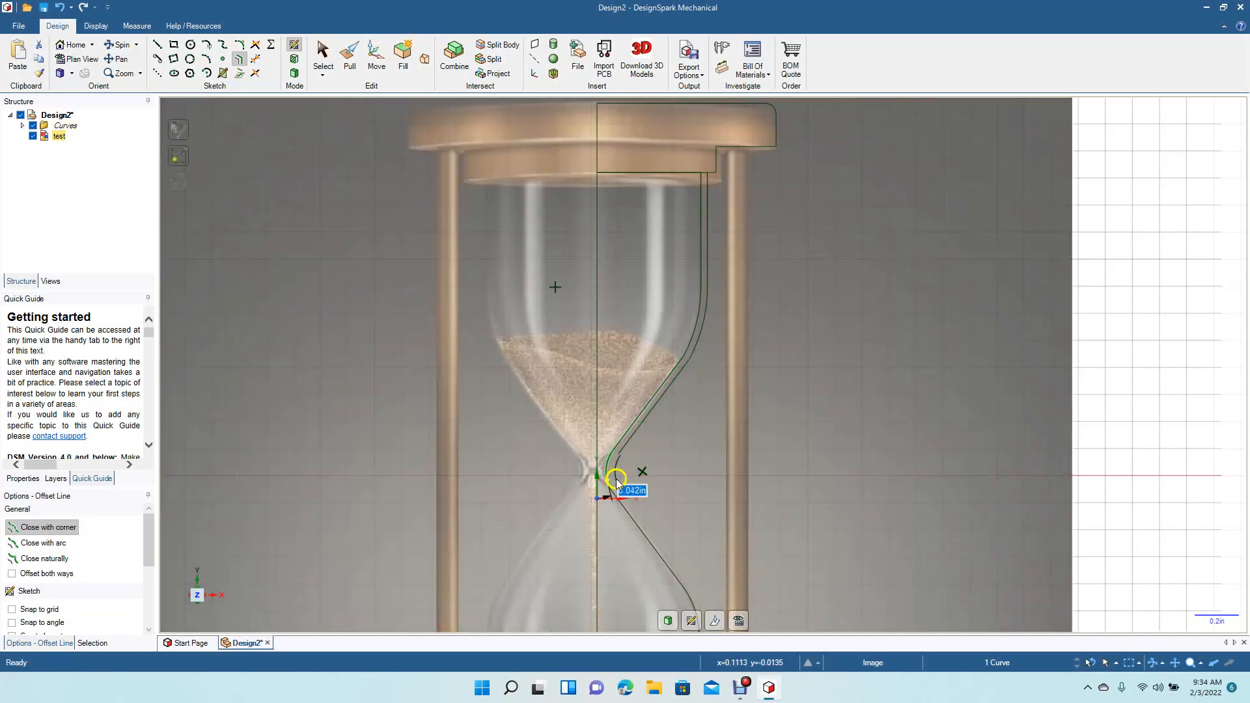
{"action": "type", "text": "0.0"}
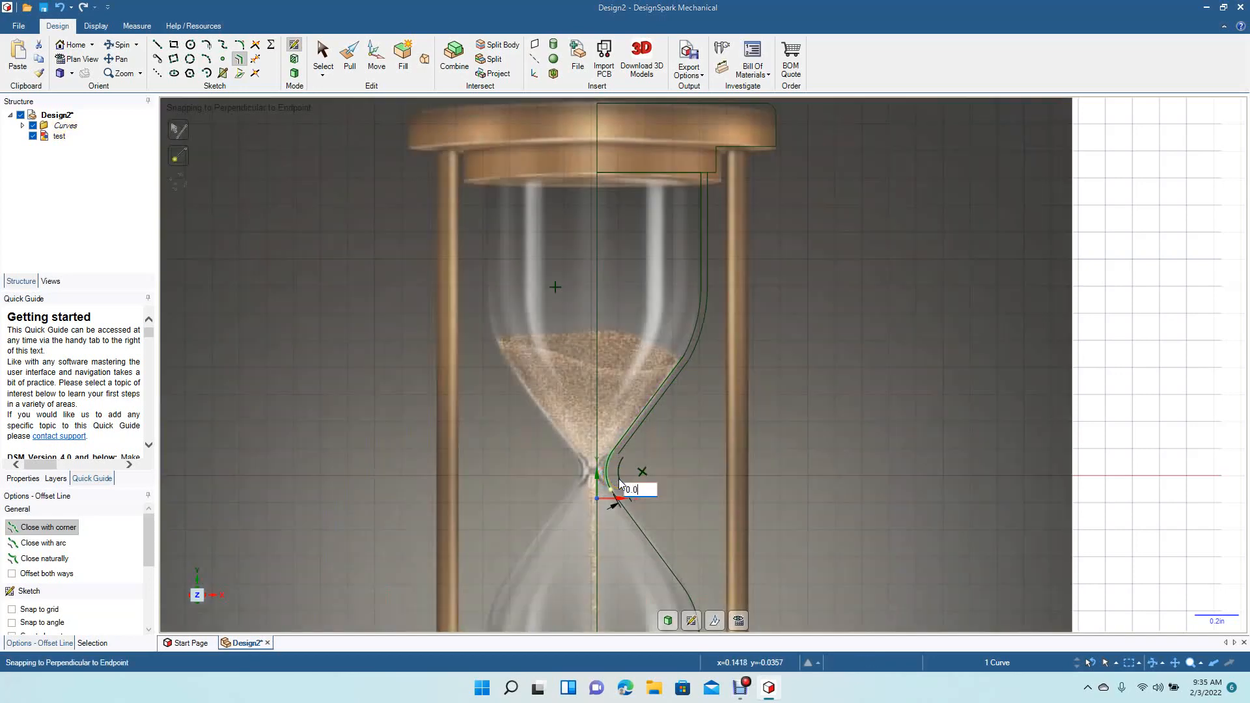
{"action": "type", "text": "3"}
{"action": "key", "text": "Return"}
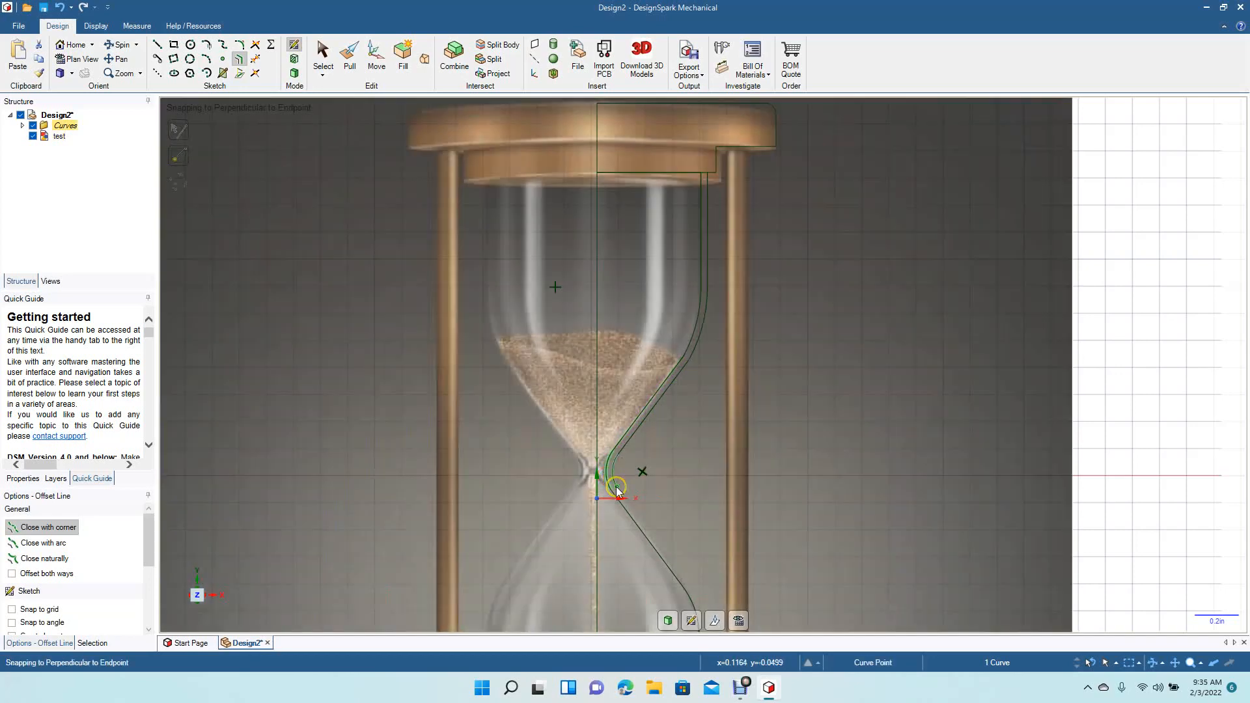
{"action": "left_click", "coordinate": [636, 524]}
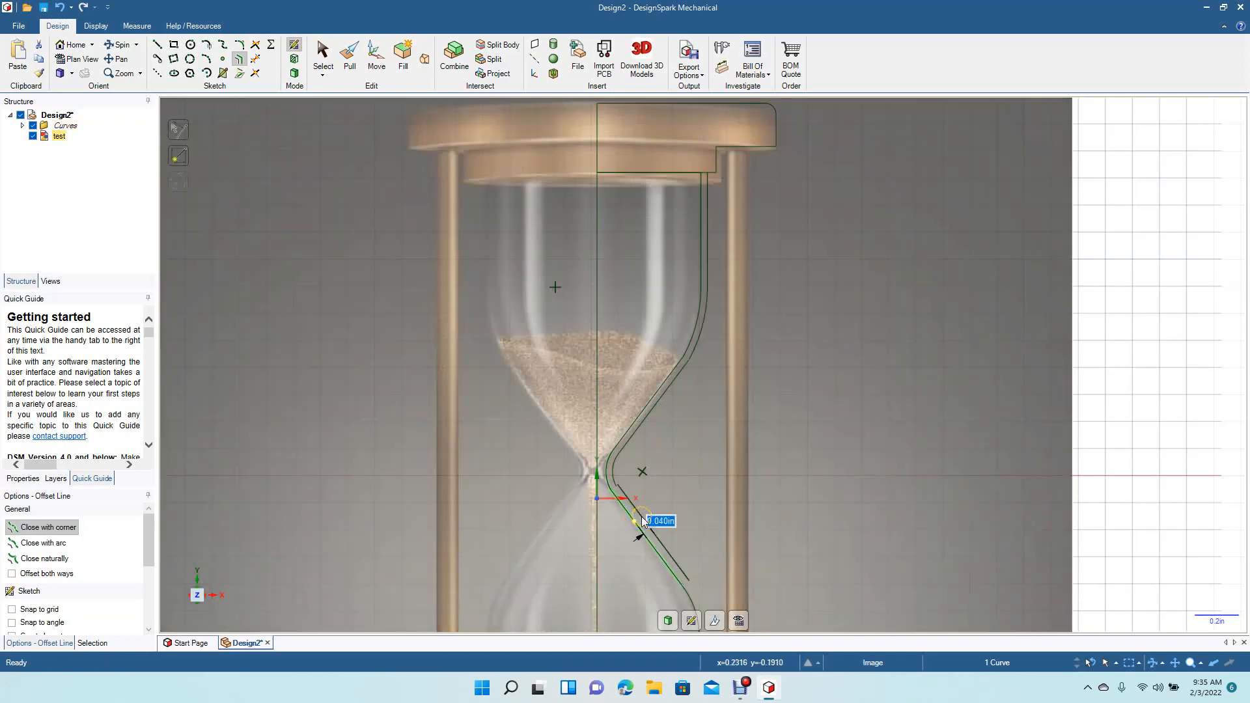
{"action": "type", "text": "0.03"}
{"action": "key", "text": "Return"}
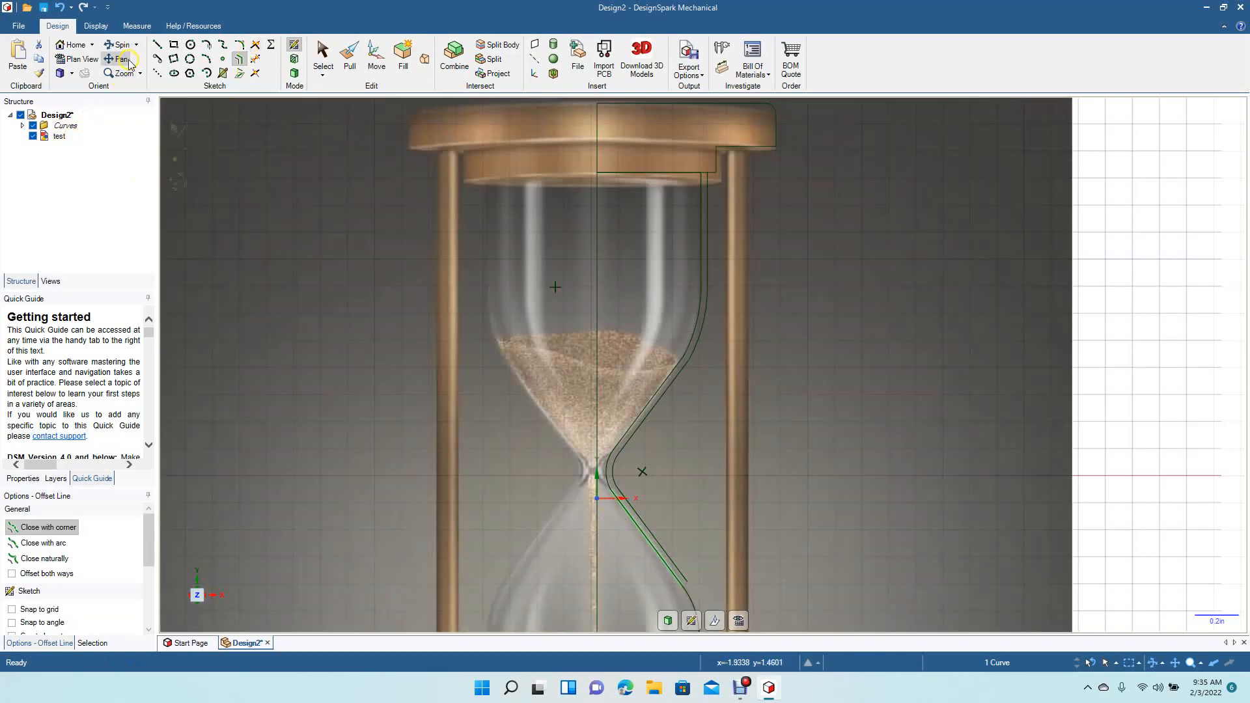
- Offset the lower bulb's curved shoulder and its vertical wall outward by 0.03 in each
{"action": "left_click", "coordinate": [125, 58]}
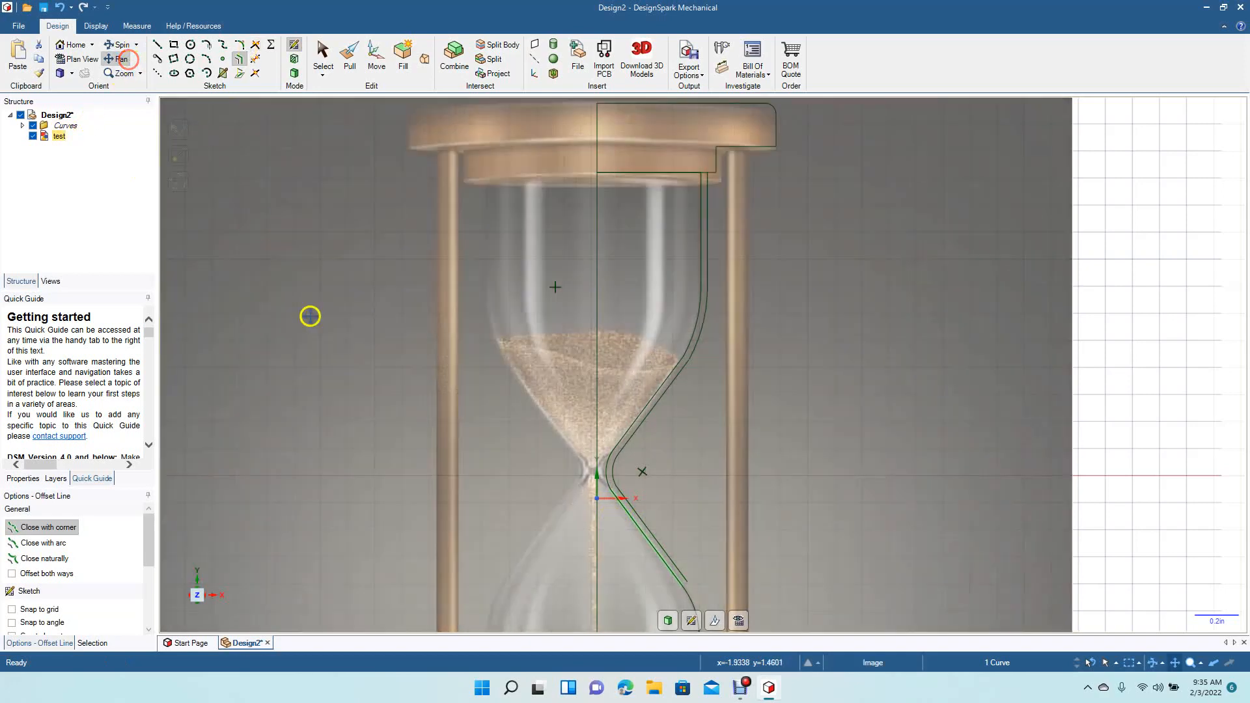
{"action": "mouse_move", "coordinate": [345, 393]}
{"action": "left_mouse_down"}
{"action": "mouse_move", "coordinate": [351, 304]}
{"action": "mouse_move", "coordinate": [344, 235]}
{"action": "mouse_move", "coordinate": [330, 225]}
{"action": "left_mouse_up"}
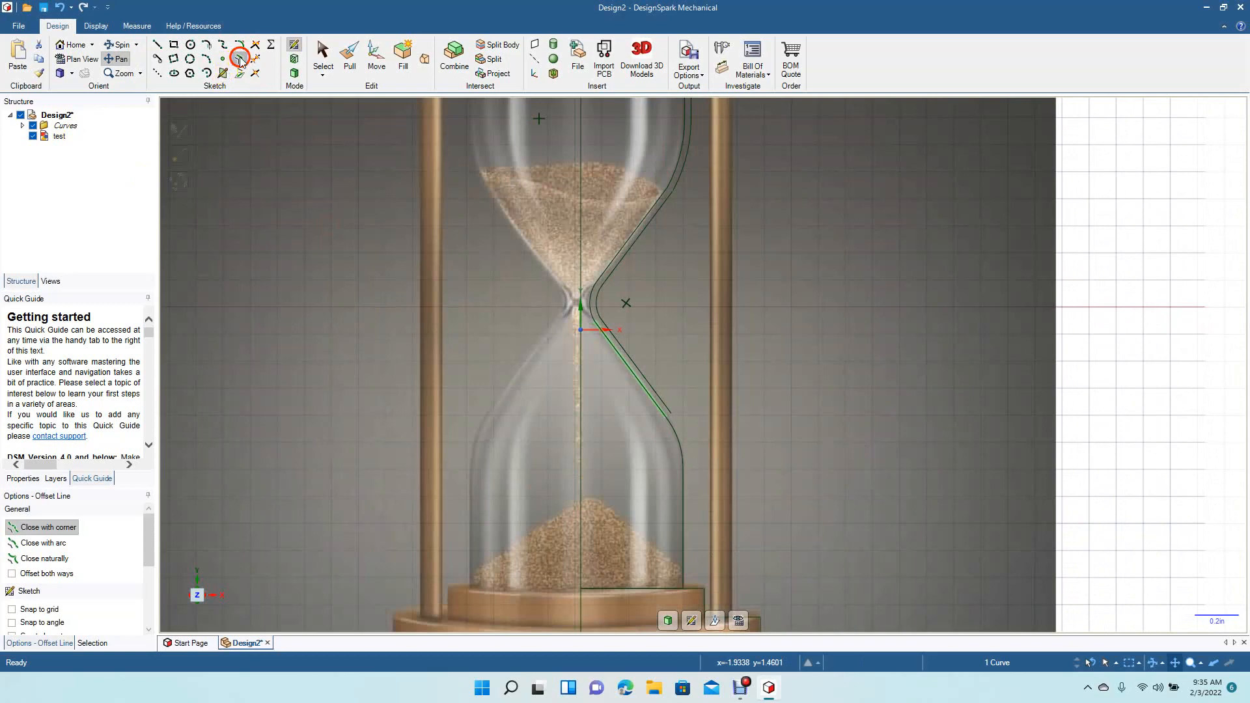
{"action": "left_click", "coordinate": [240, 58]}
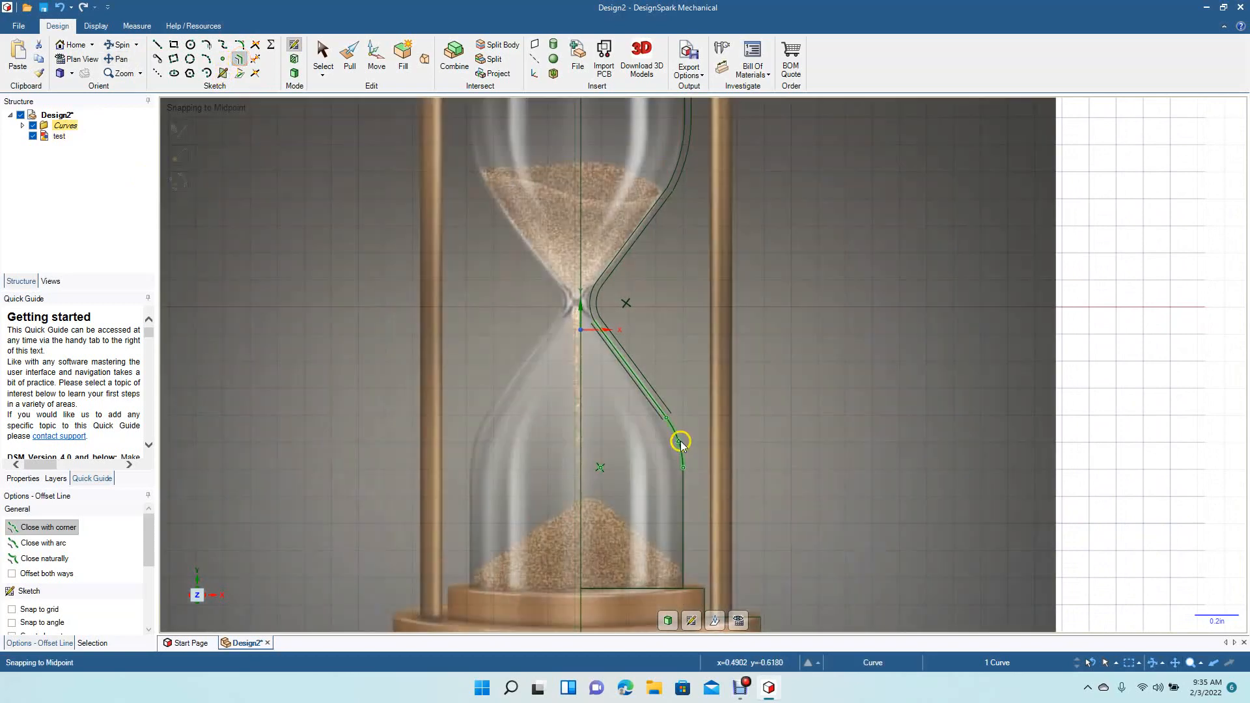
{"action": "left_click", "coordinate": [682, 440]}
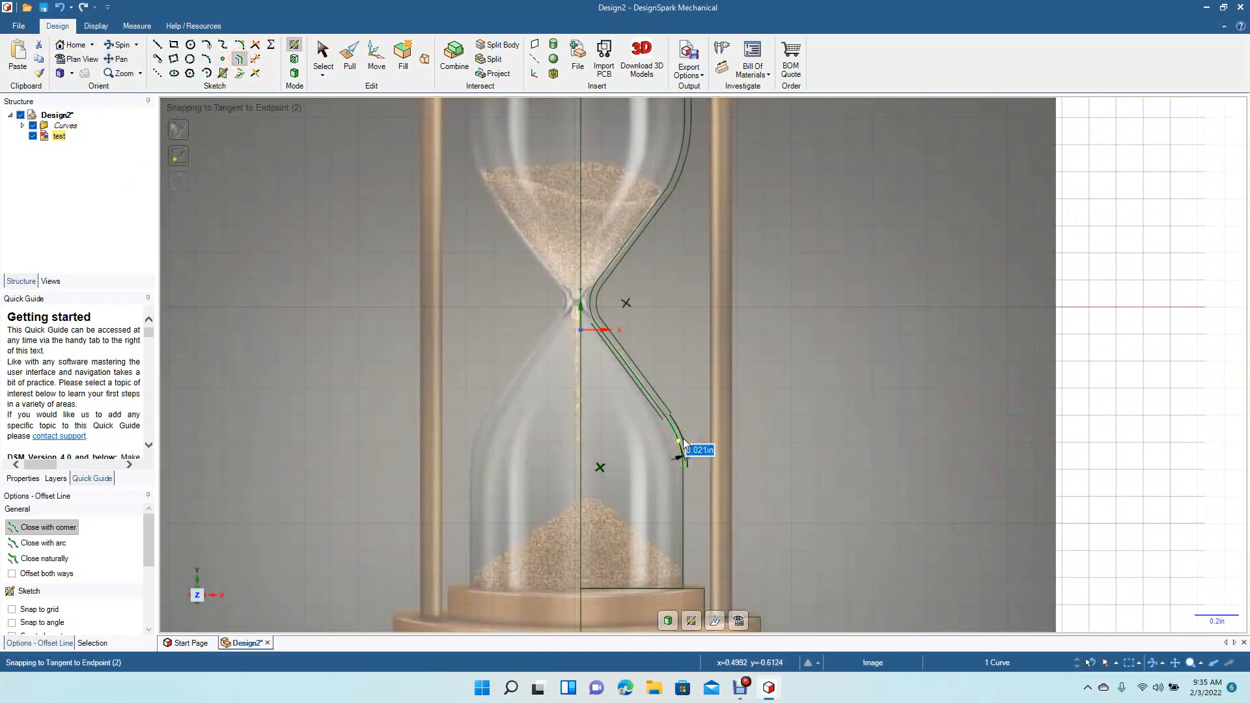
{"action": "type", "text": "0.03"}
{"action": "key", "text": "Return"}
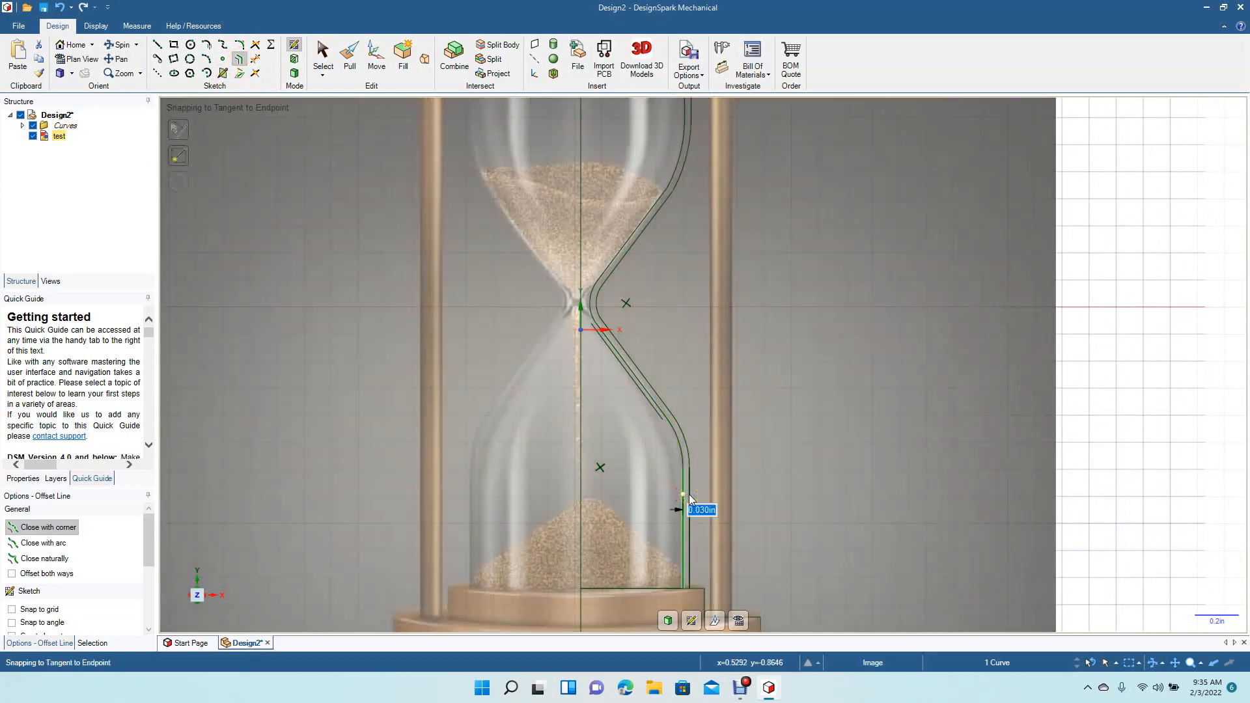
{"action": "type", "text": "0"}
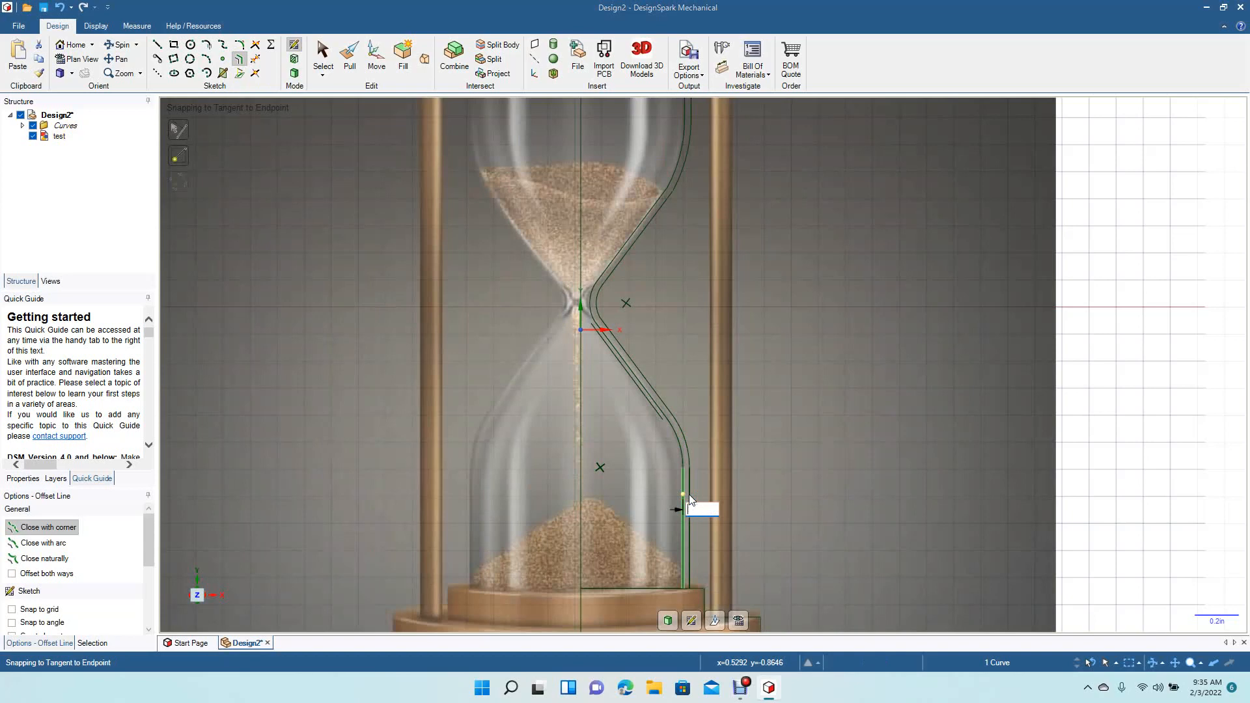
{"action": "key", "text": "Escape"}
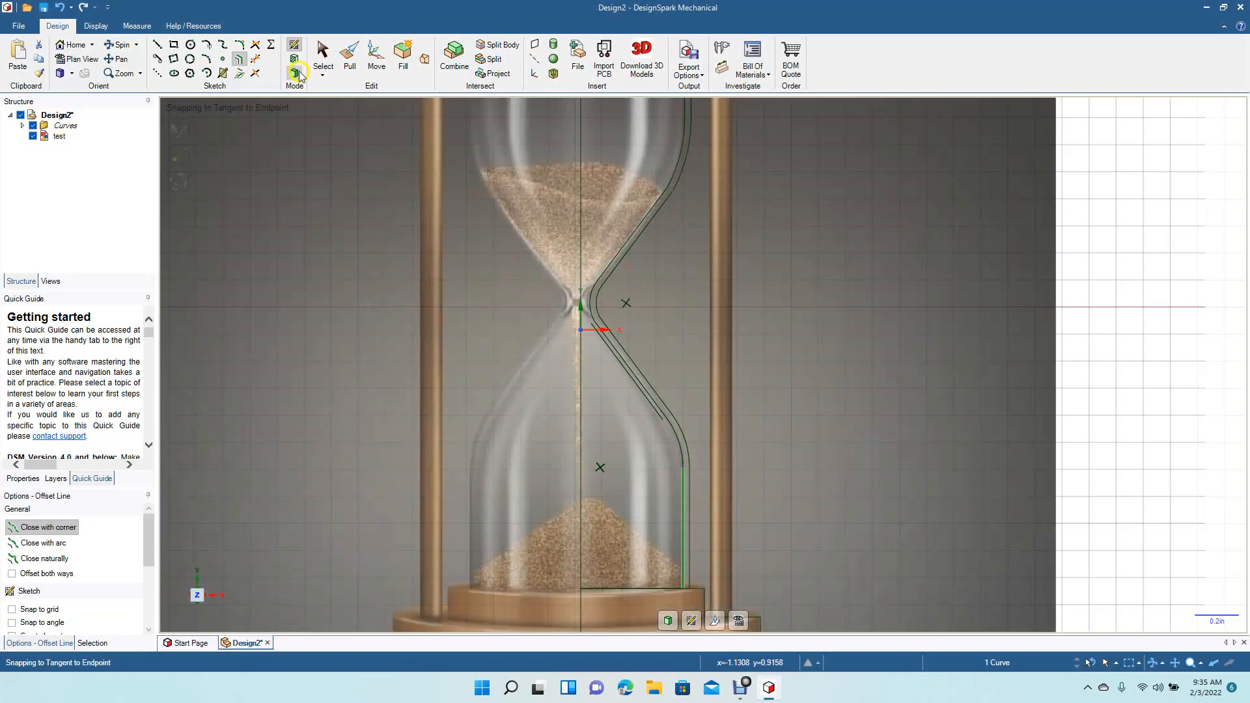
- Delete the stray sloped line on the inner side of the lower bulb's glass profile
{"action": "left_click", "coordinate": [321, 52]}
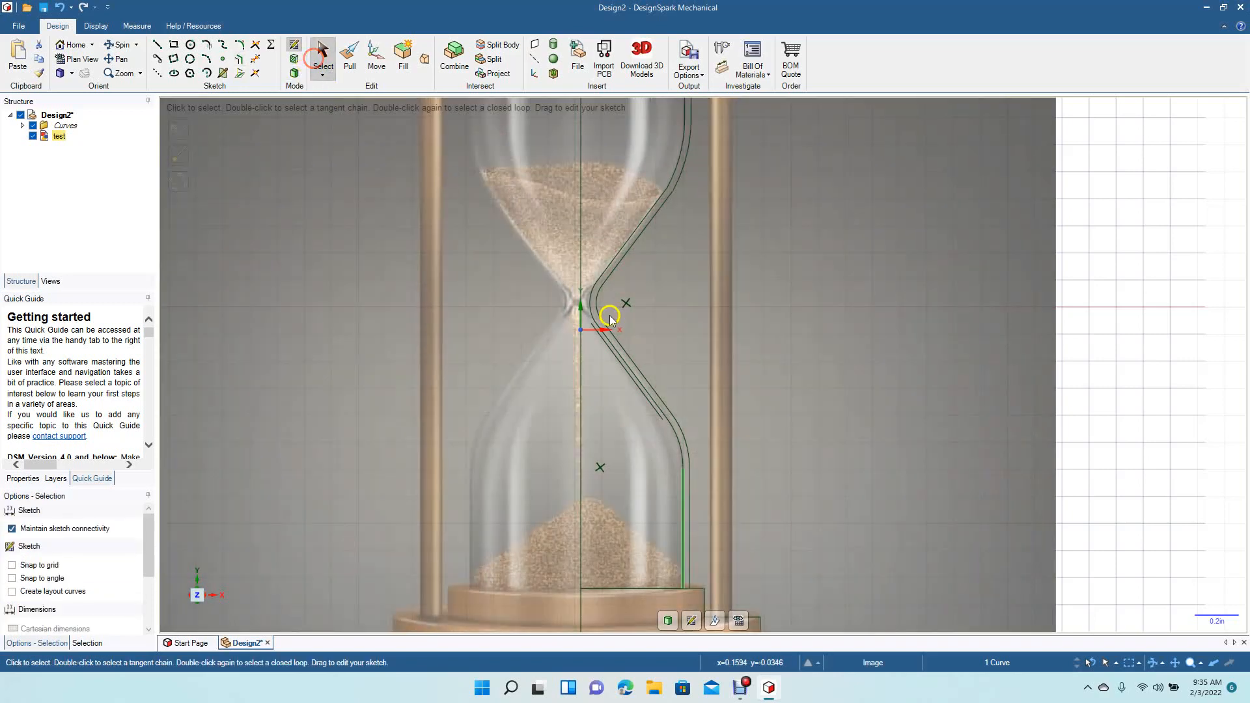
{"action": "left_click", "coordinate": [652, 412]}
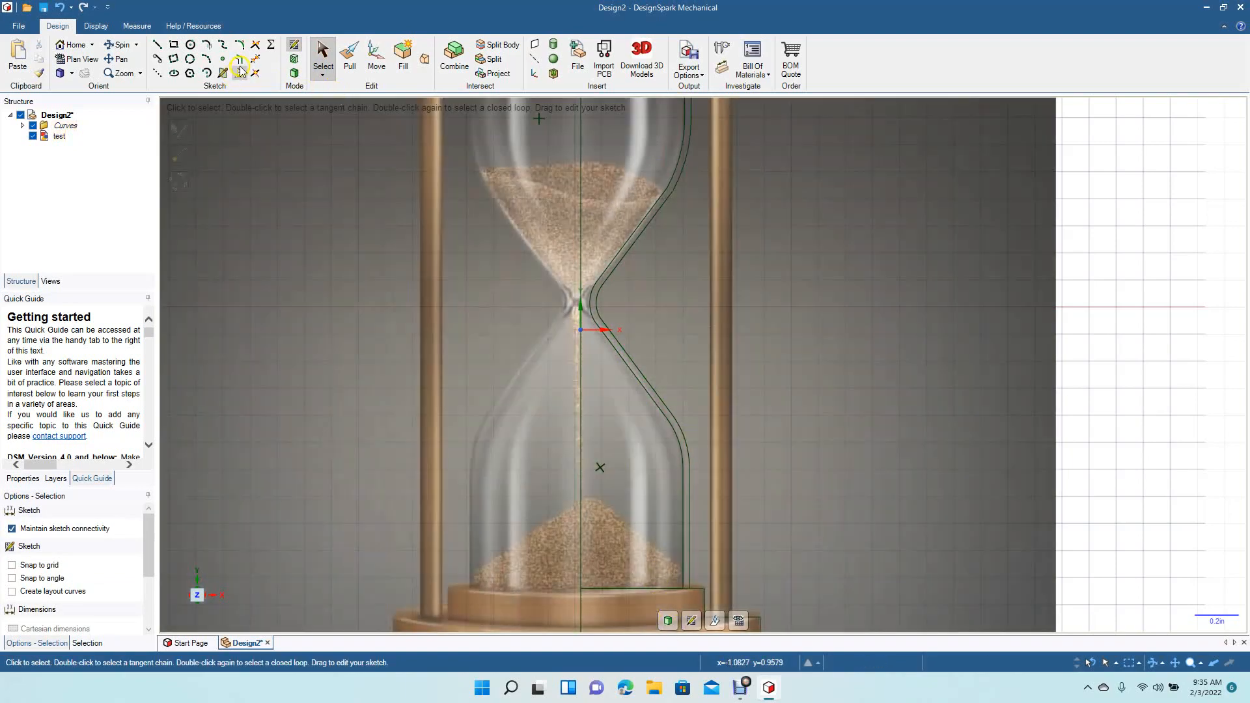
- Offset the horizontal line where the lower bulb meets the base upward by 0.03 in
{"action": "left_click", "coordinate": [239, 66]}
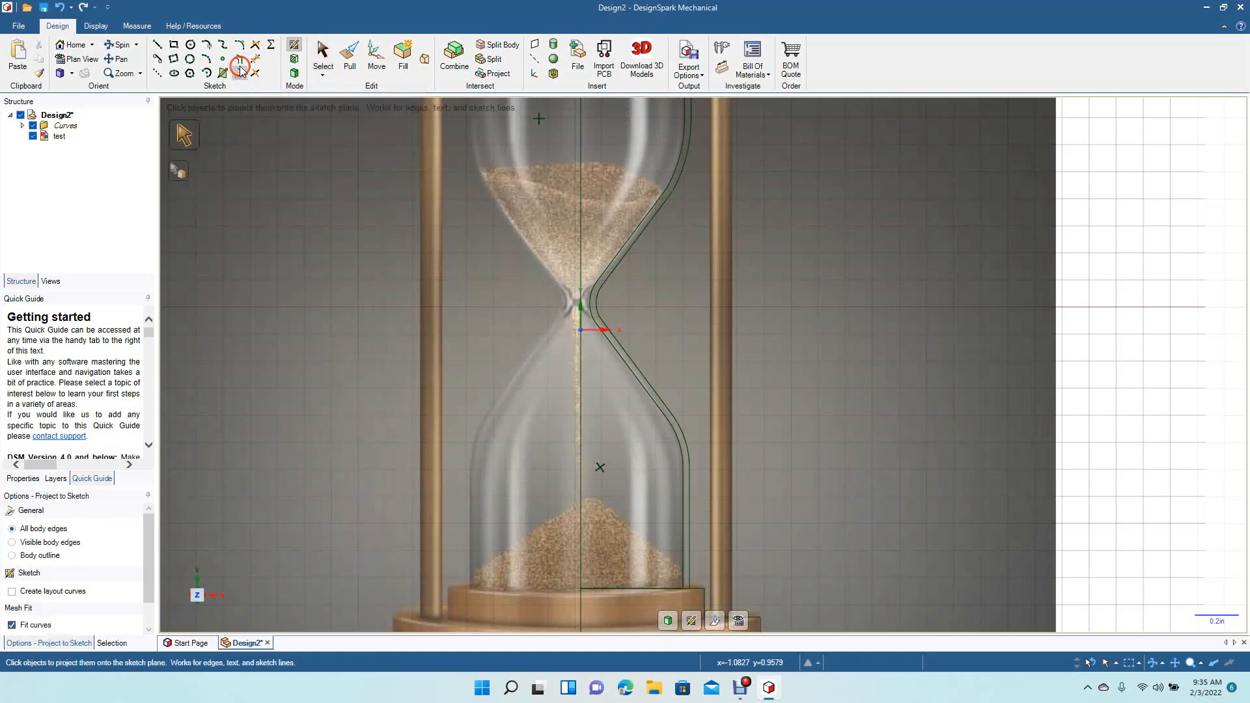
{"action": "left_click", "coordinate": [240, 61]}
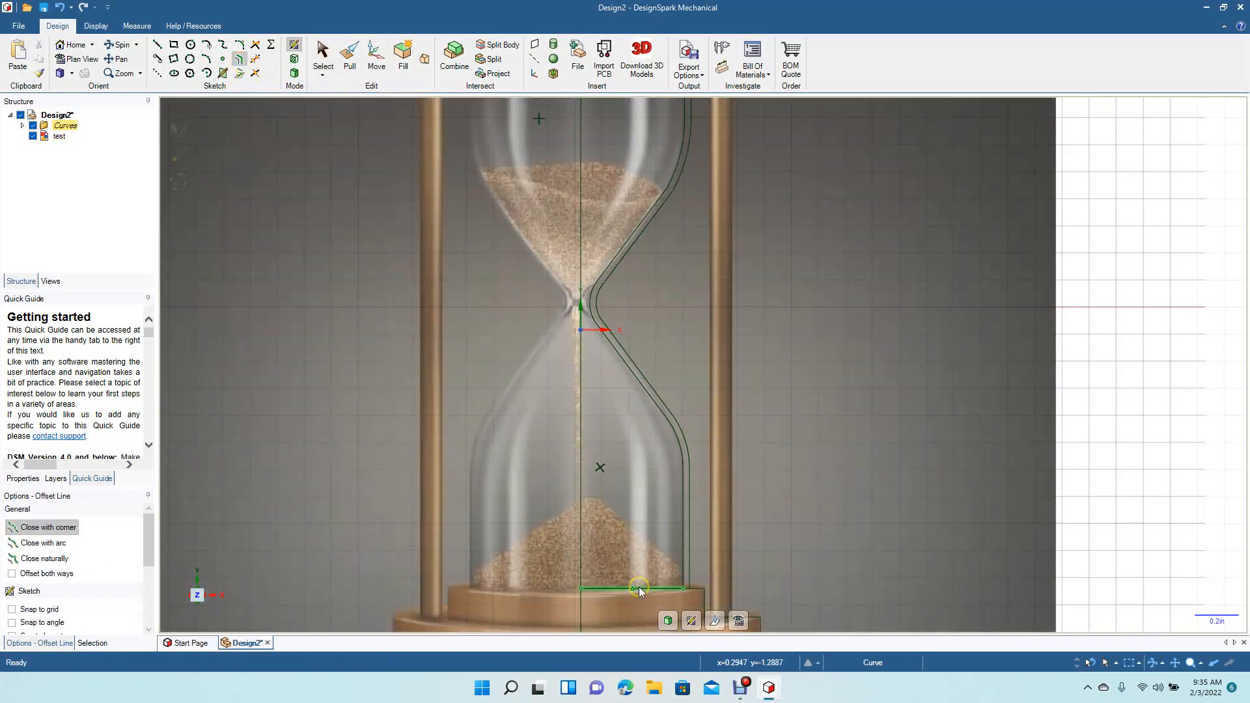
{"action": "left_click", "coordinate": [636, 588]}
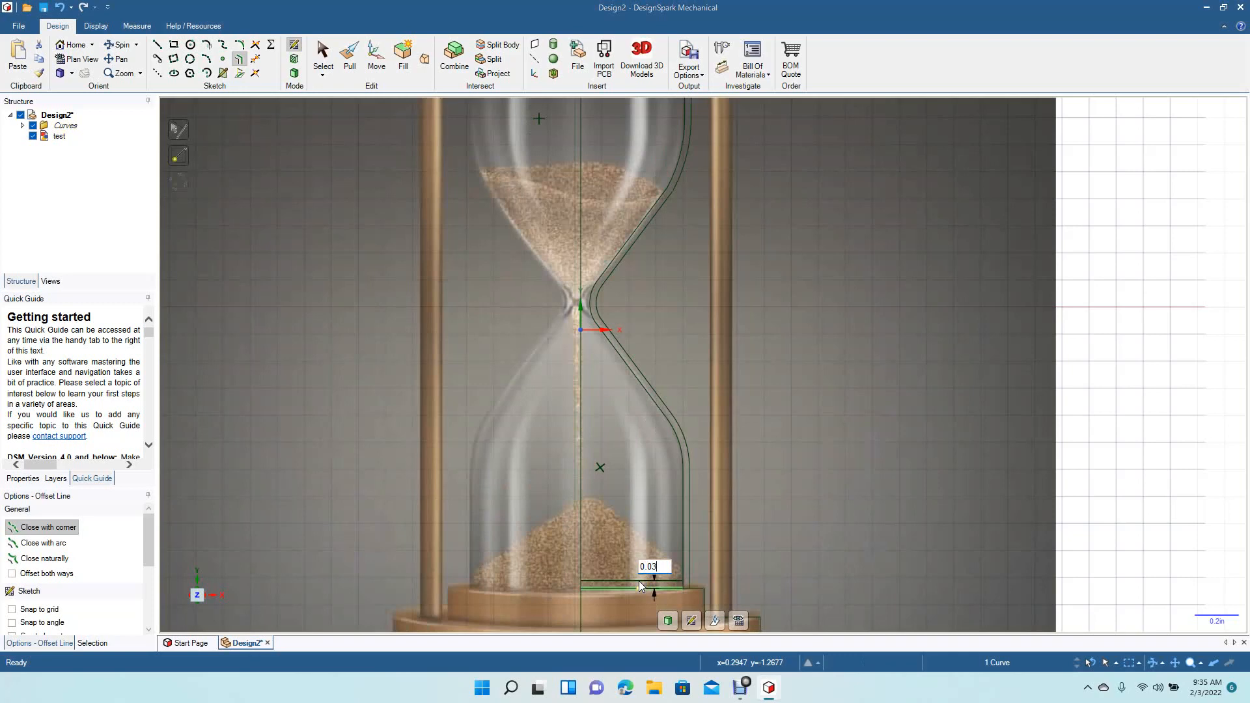
{"action": "left_click", "coordinate": [638, 581]}
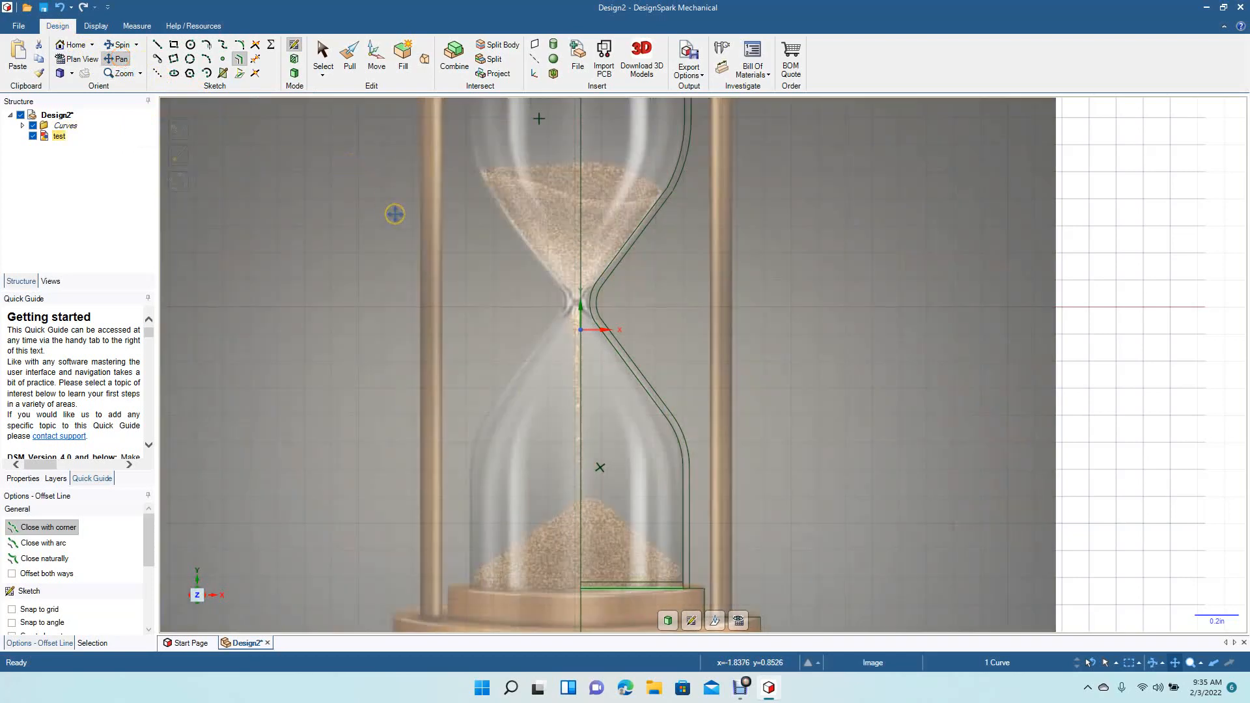
- Offset the bottom line of the upper cap downward into the glass by 0.03 in
{"action": "left_click_drag", "start_coordinate": [397, 213], "coordinate": [380, 380]}
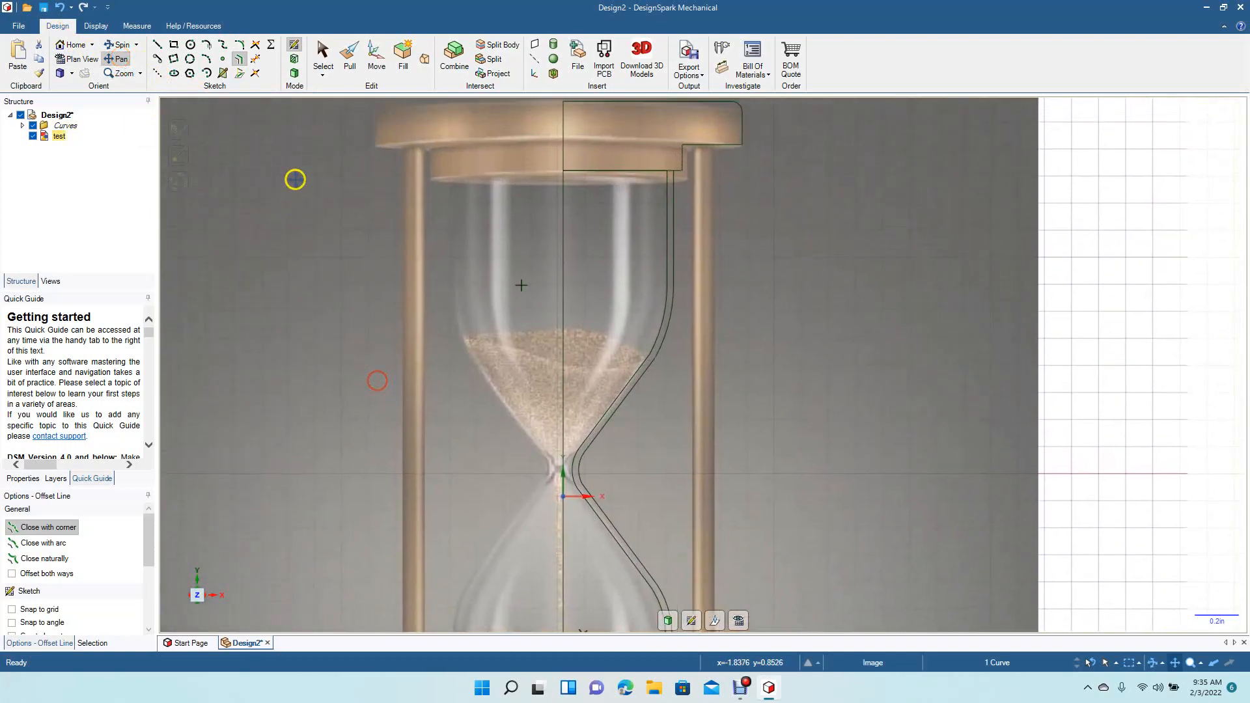
{"action": "left_click", "coordinate": [238, 62]}
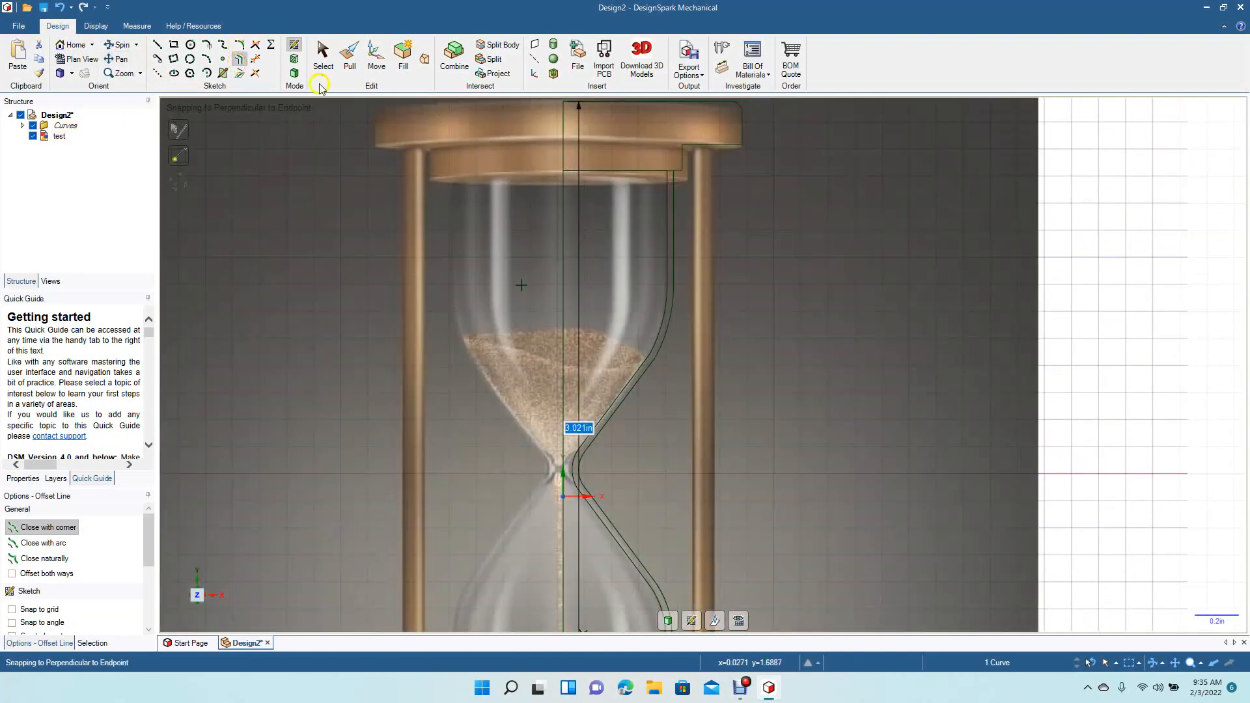
{"action": "left_click", "coordinate": [321, 52]}
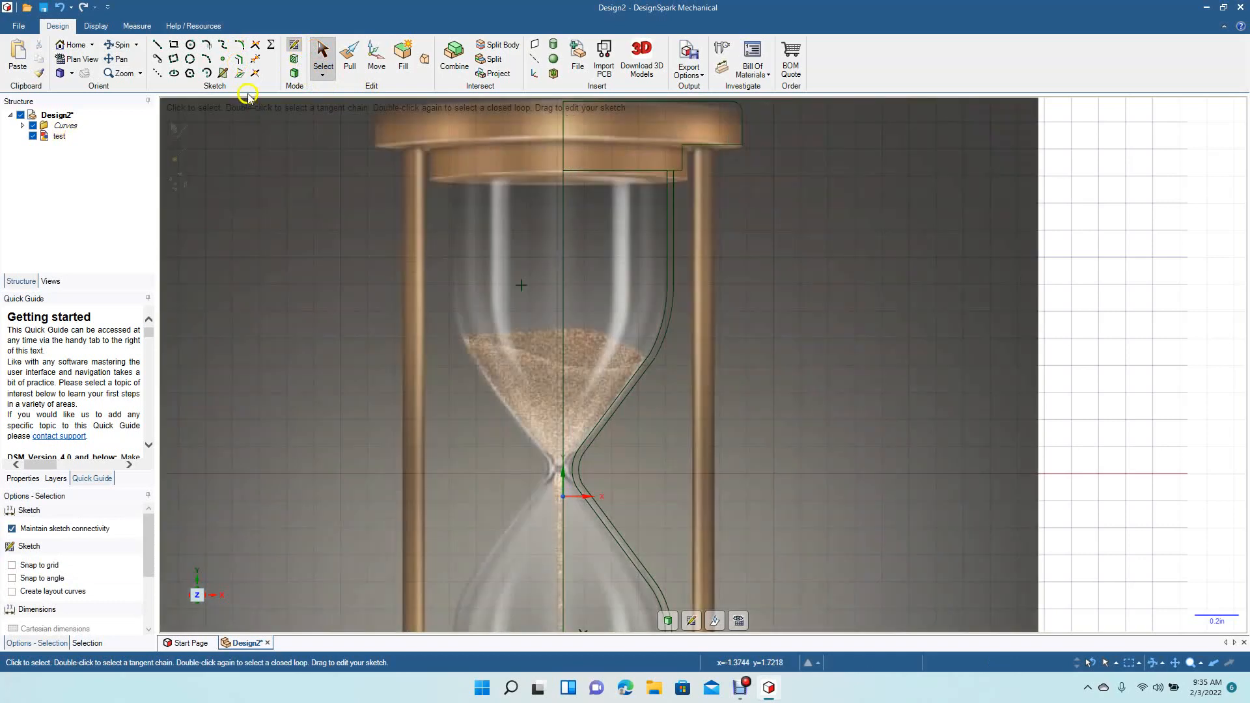
{"action": "left_click", "coordinate": [239, 61]}
{"action": "left_click", "coordinate": [640, 171]}
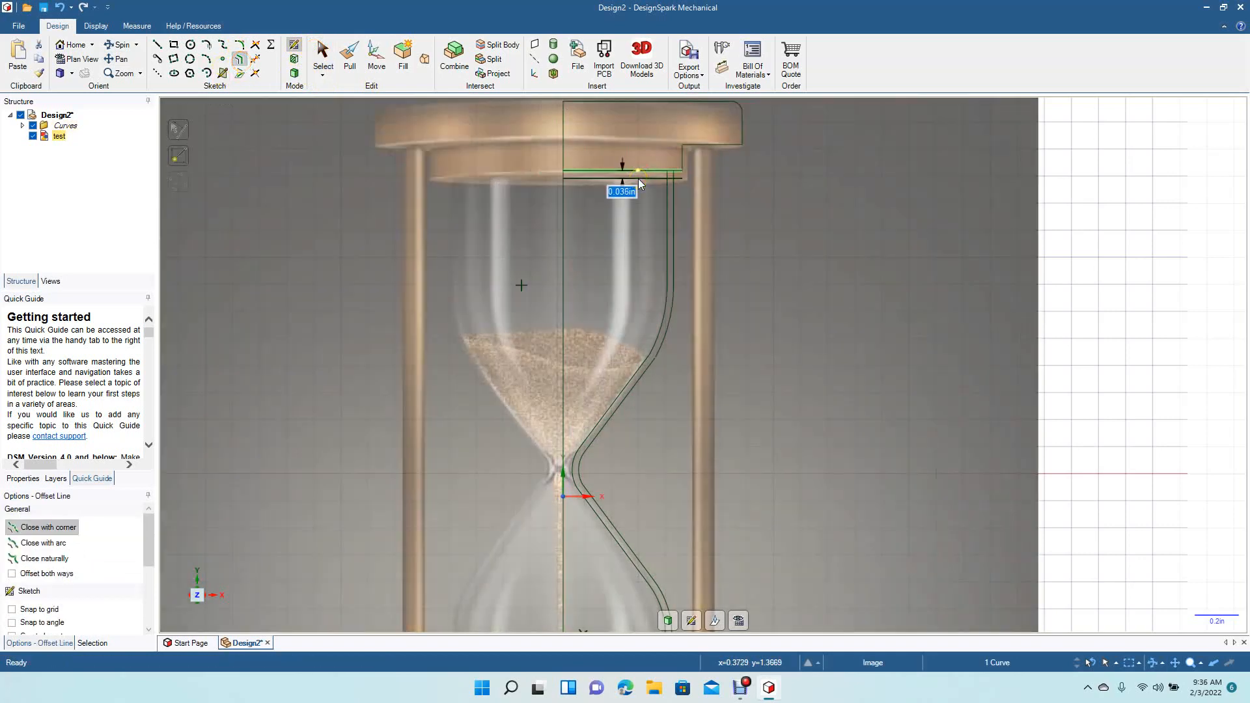
{"action": "type", "text": "0.03"}
{"action": "key", "text": "Return"}
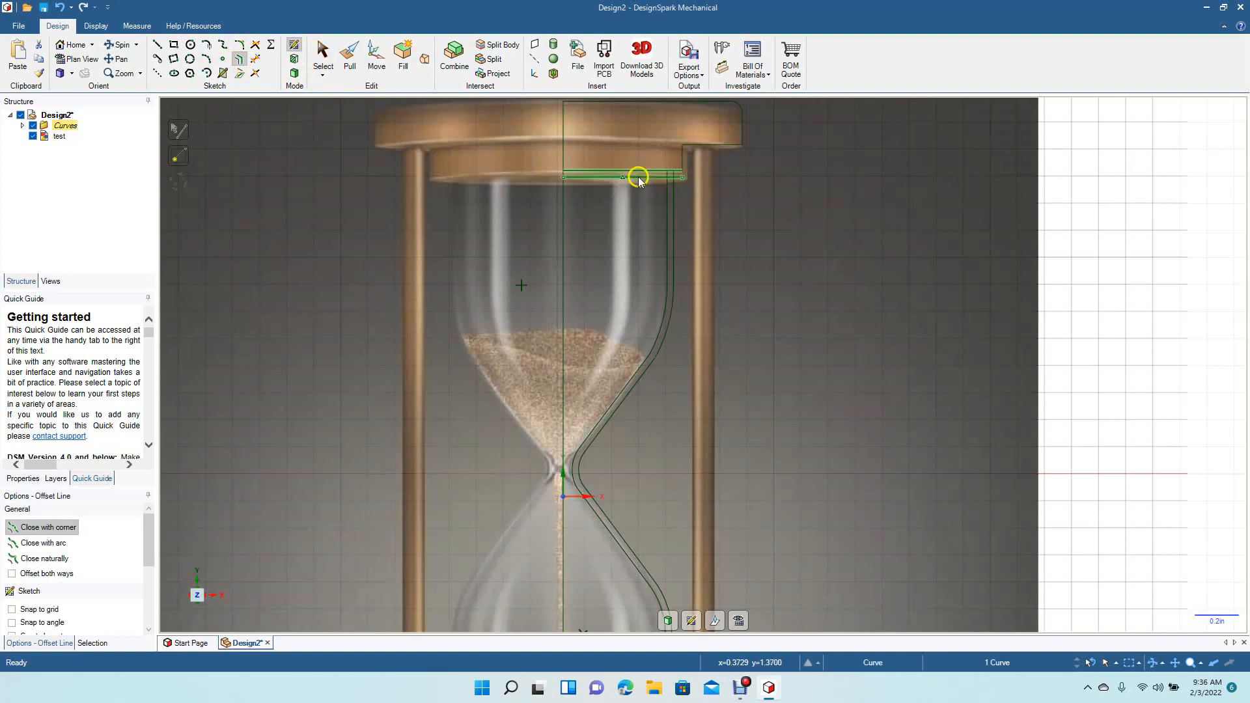
{"action": "left_click", "coordinate": [329, 55]}
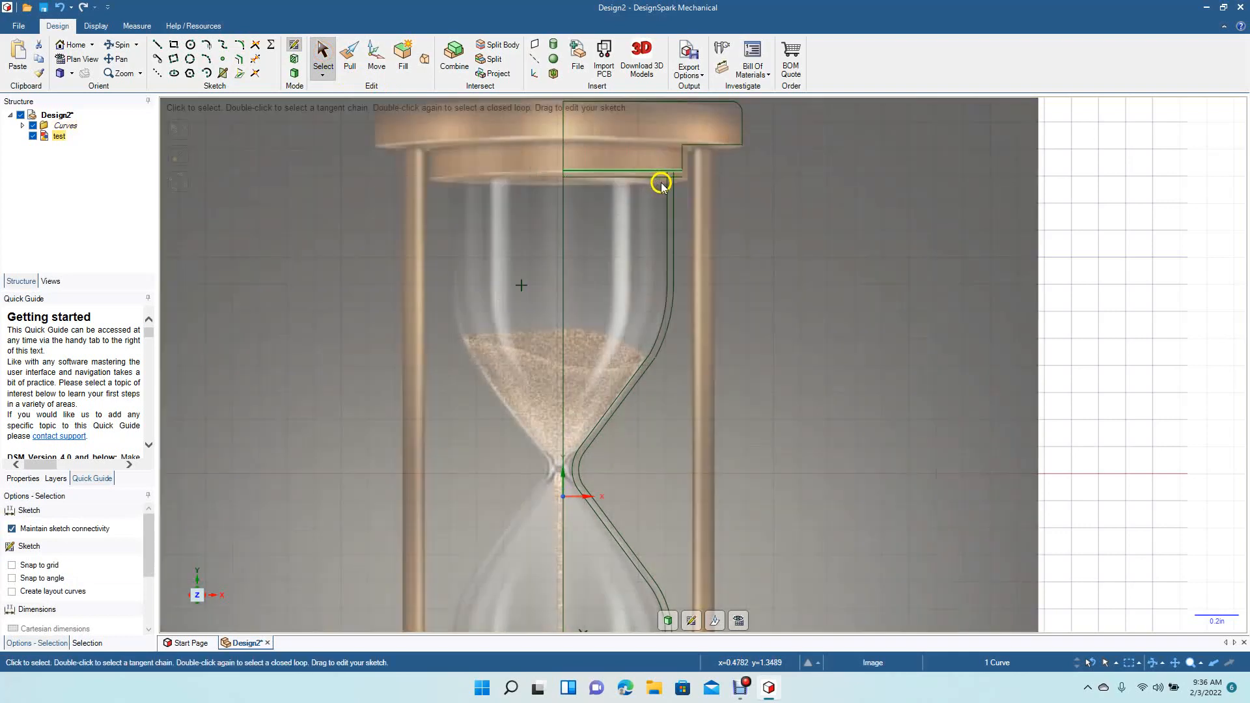
- Trim away the offset line below the upper cap, both inside the bulb and beyond the glass walls
{"action": "scroll", "coordinate": [708, 263], "scroll_direction": "up", "scroll_amount": 4}
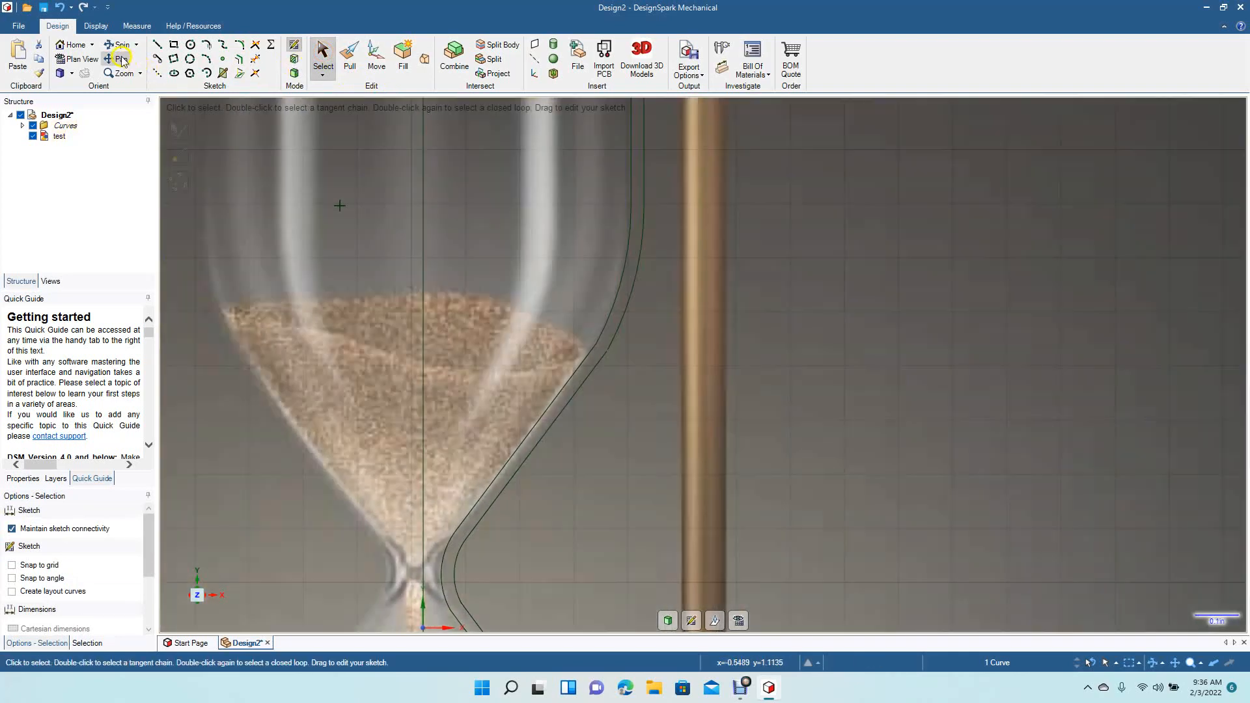
{"action": "left_click", "coordinate": [122, 60]}
{"action": "left_click_drag", "start_coordinate": [334, 215], "coordinate": [331, 458]}
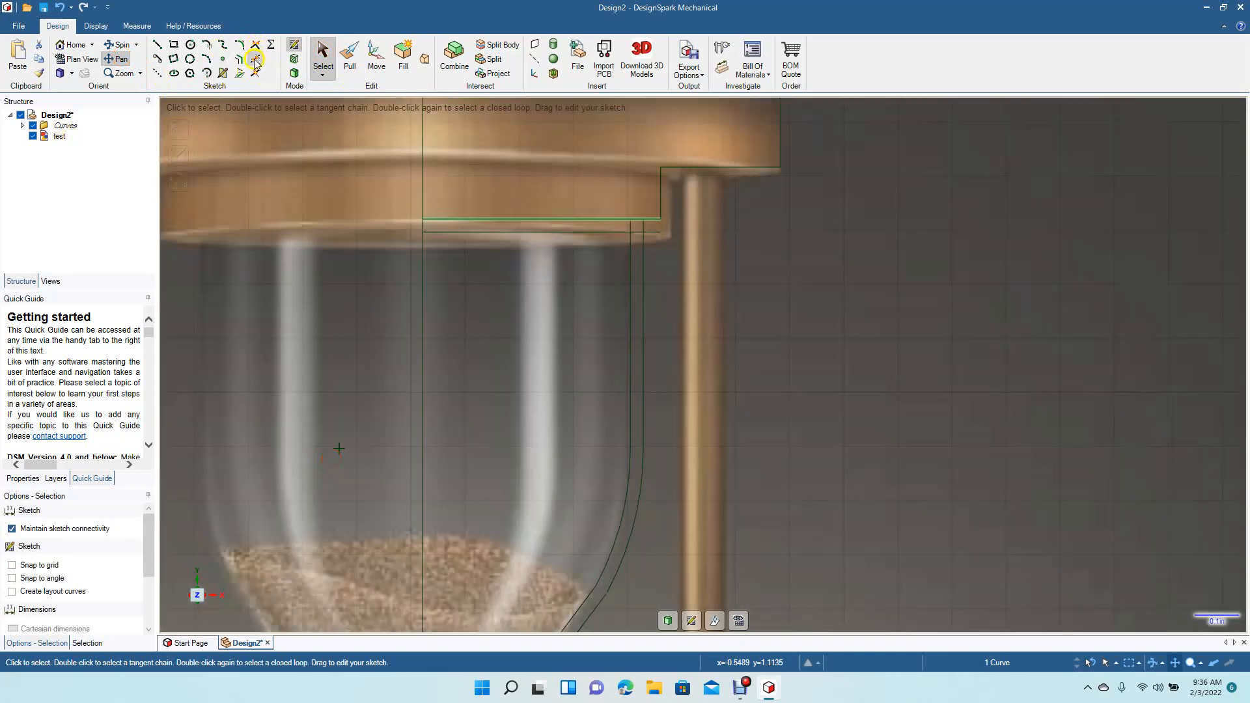
{"action": "left_click", "coordinate": [256, 61]}
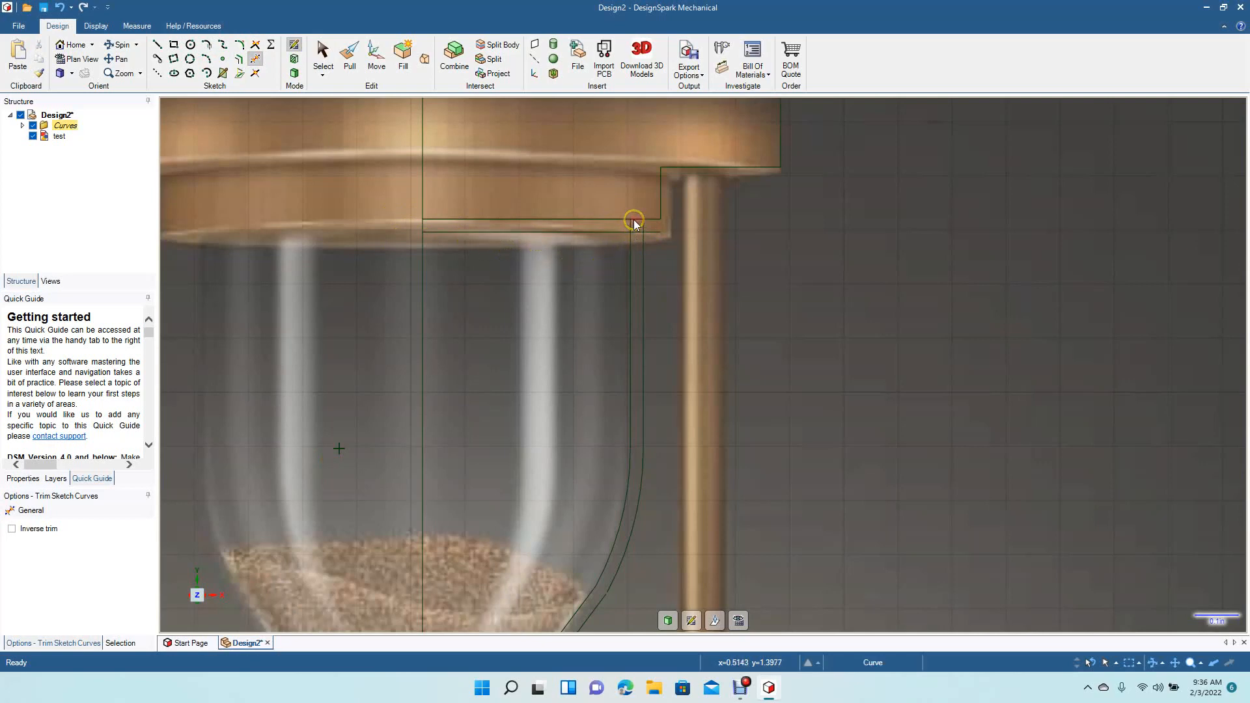
{"action": "left_click", "coordinate": [526, 232]}
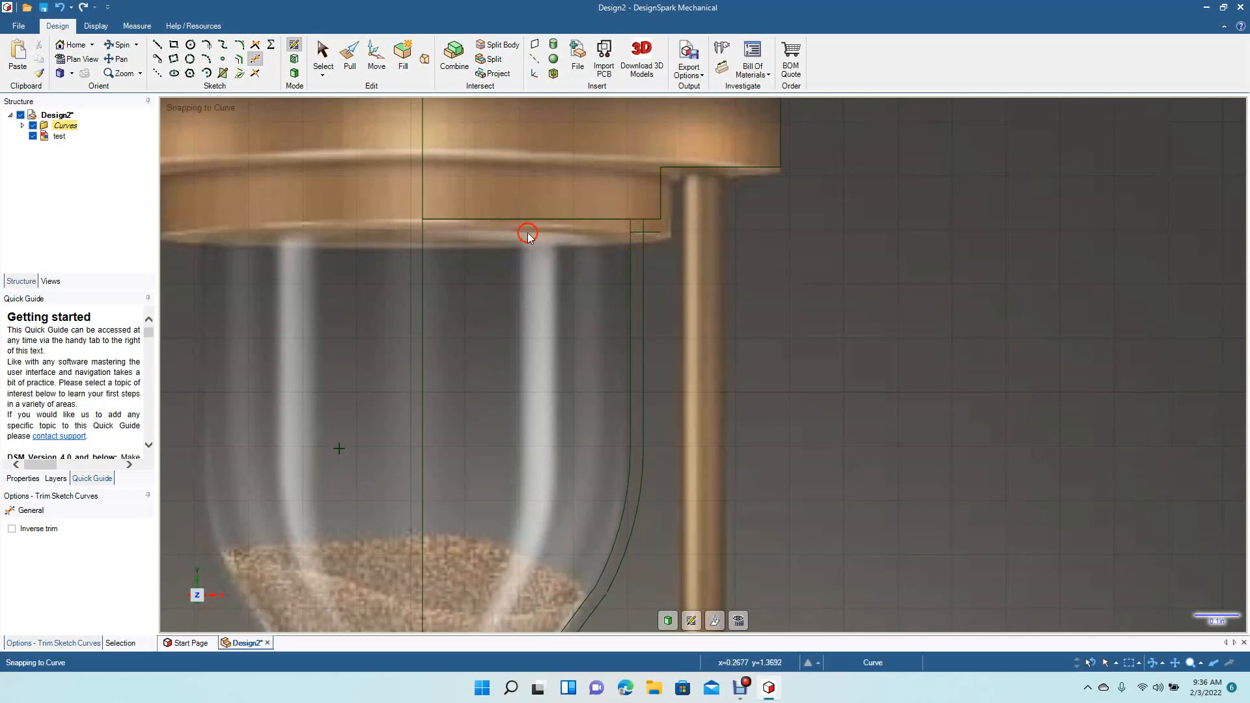
{"action": "left_click", "coordinate": [653, 236]}
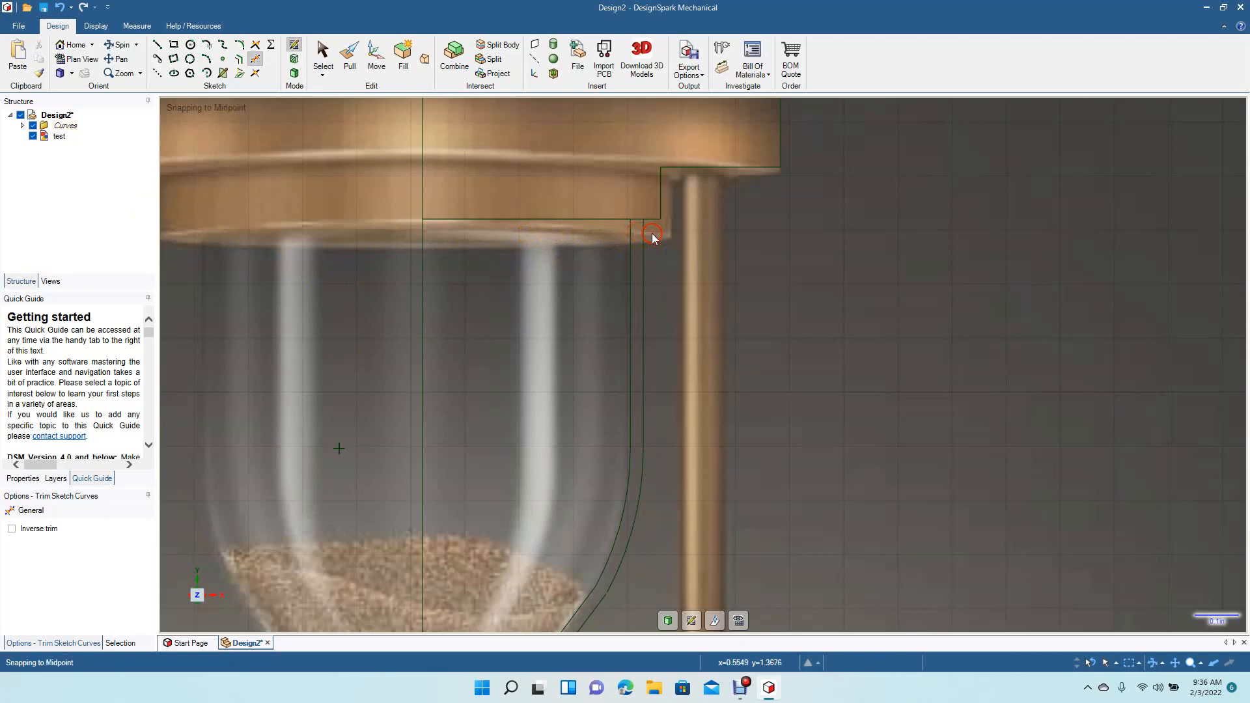
- Draw a 0.03 in line along the upper cap's underside joining the top ends of the inner and outer glass walls
{"action": "left_click", "coordinate": [158, 46]}
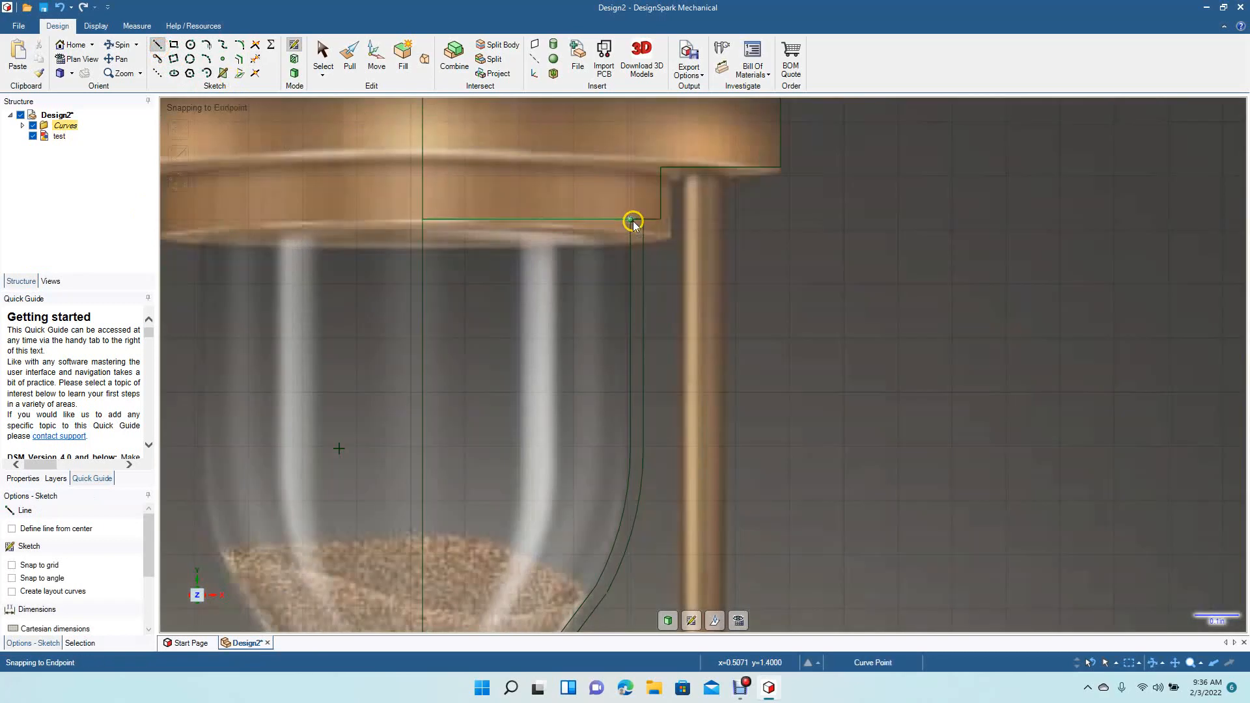
{"action": "left_click", "coordinate": [632, 221]}
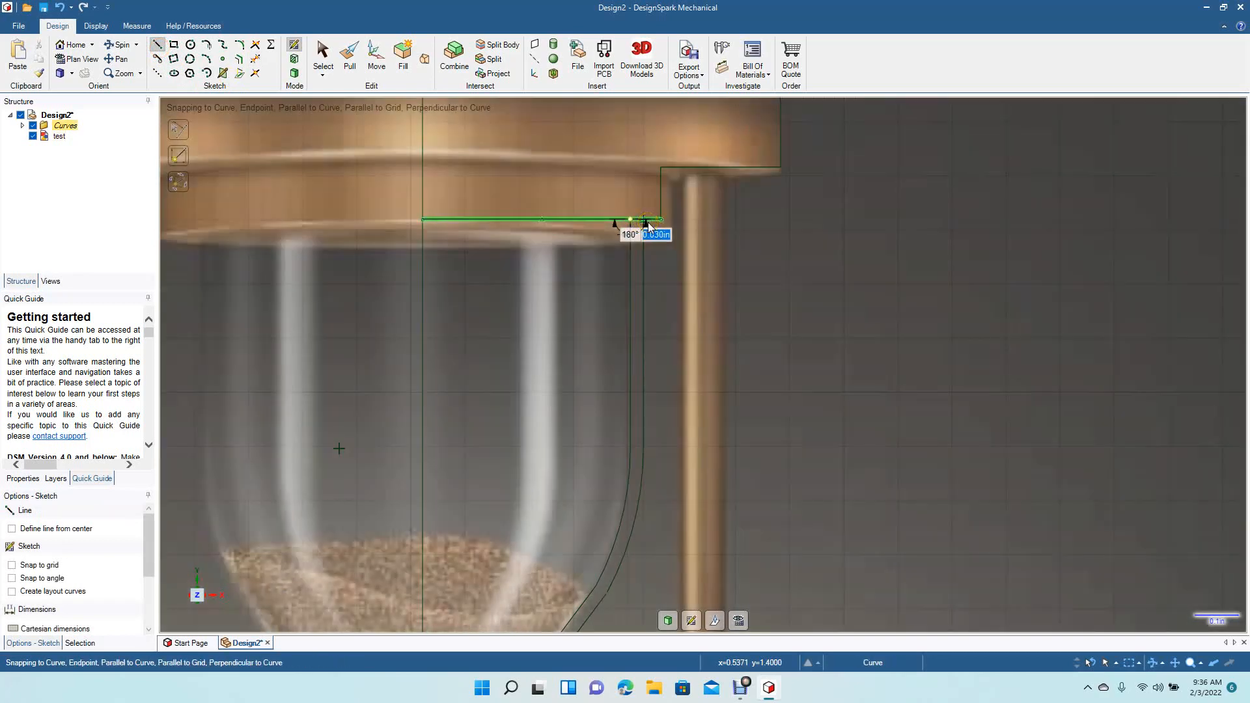
{"action": "left_click", "coordinate": [646, 224]}
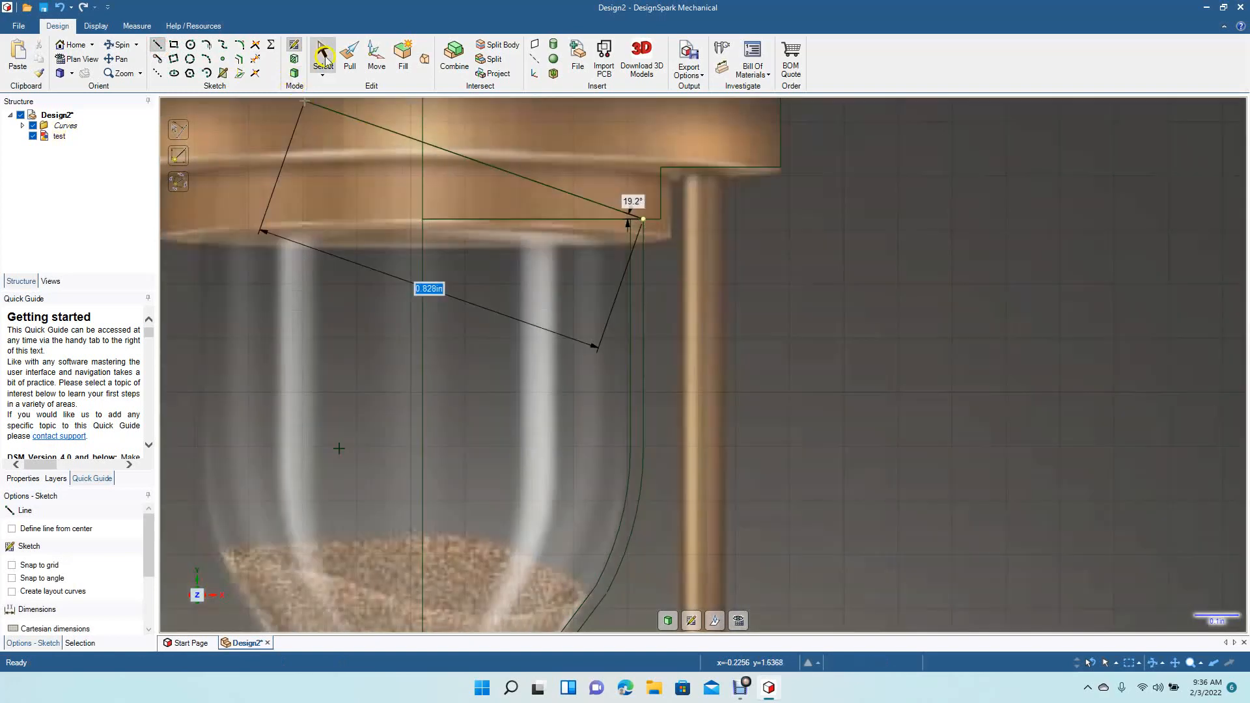
{"action": "left_click", "coordinate": [324, 55]}
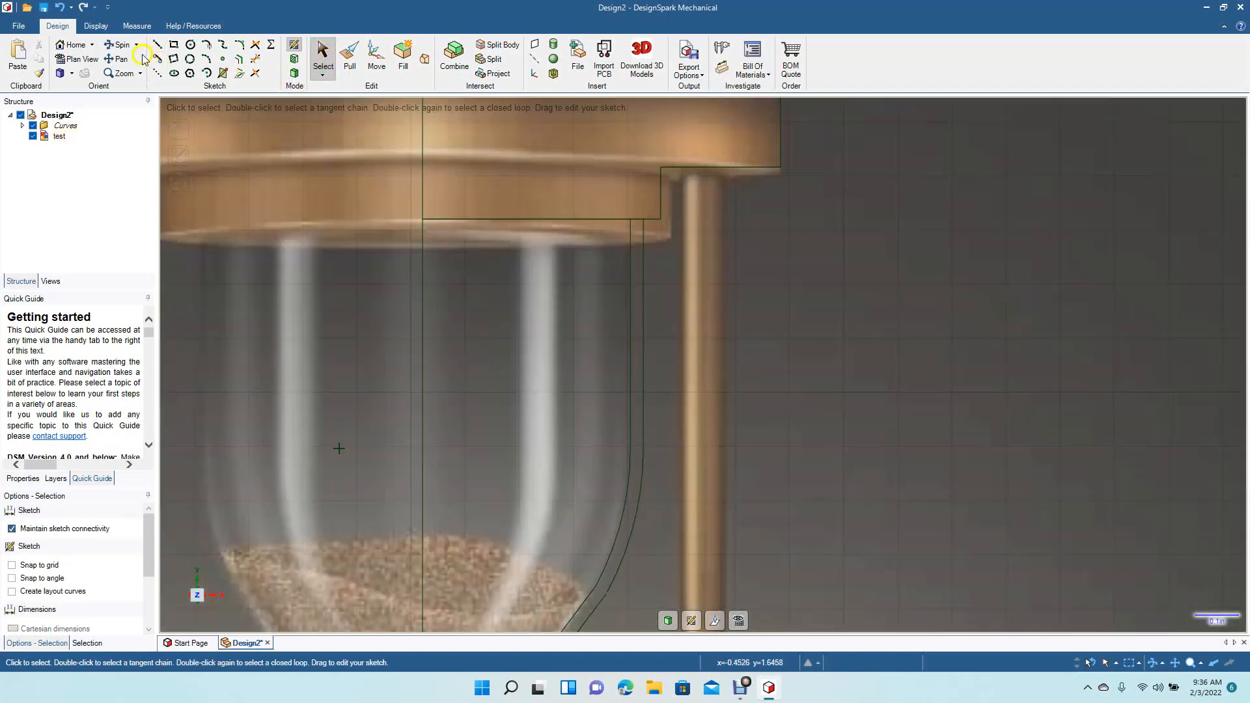
- Trim away the offset line above the lower base and the vertical centre line between the base and the cap
{"action": "left_click", "coordinate": [119, 58]}
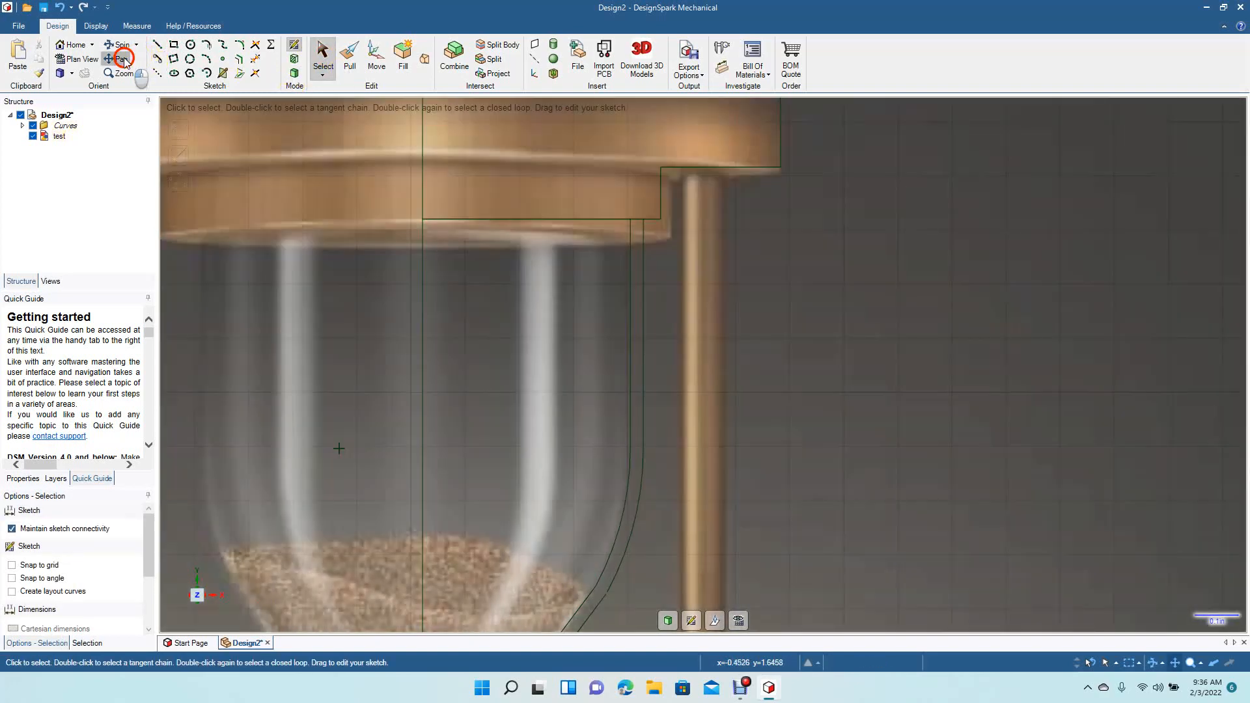
{"action": "mouse_move", "coordinate": [441, 393]}
{"action": "left_mouse_down"}
{"action": "mouse_move", "coordinate": [461, 221]}
{"action": "mouse_move", "coordinate": [445, 161]}
{"action": "mouse_move", "coordinate": [432, 407]}
{"action": "mouse_move", "coordinate": [439, 399]}
{"action": "left_mouse_up"}
{"action": "left_click_drag", "start_coordinate": [511, 506], "coordinate": [626, 202]}
{"action": "left_click_drag", "start_coordinate": [589, 355], "coordinate": [545, 189]}
{"action": "left_click_drag", "start_coordinate": [606, 393], "coordinate": [559, 223]}
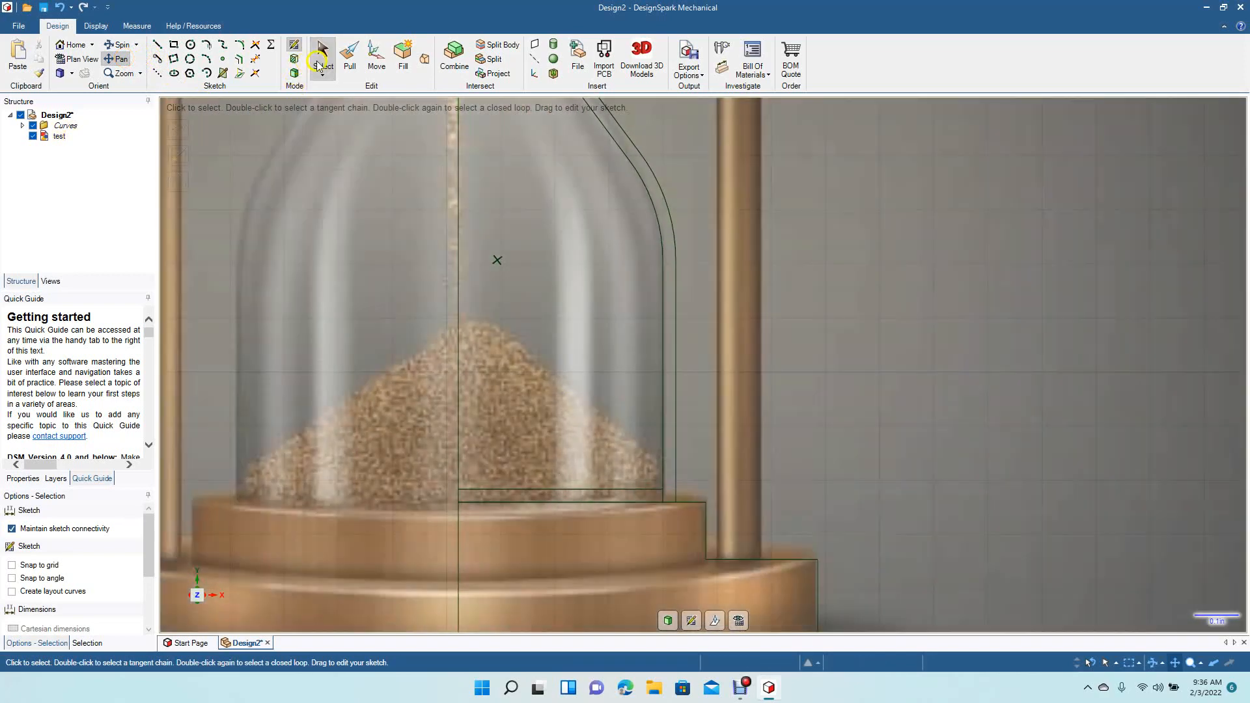
{"action": "left_click", "coordinate": [256, 59]}
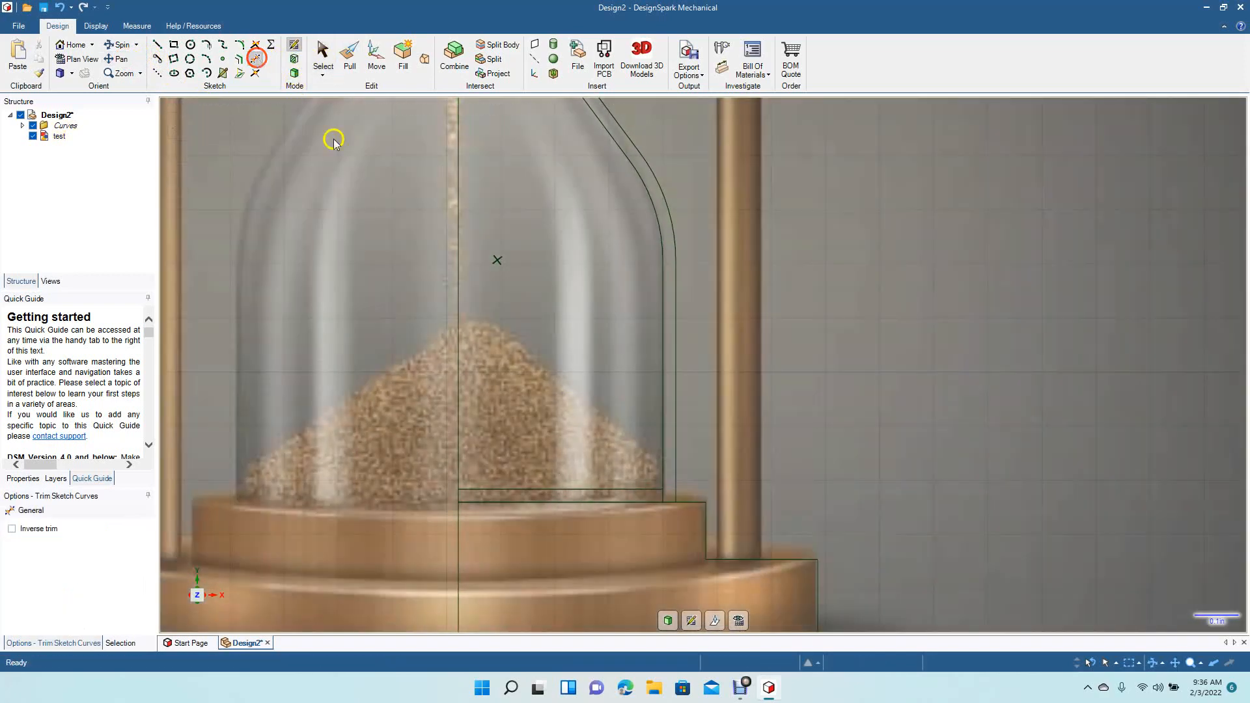
{"action": "left_click", "coordinate": [601, 489]}
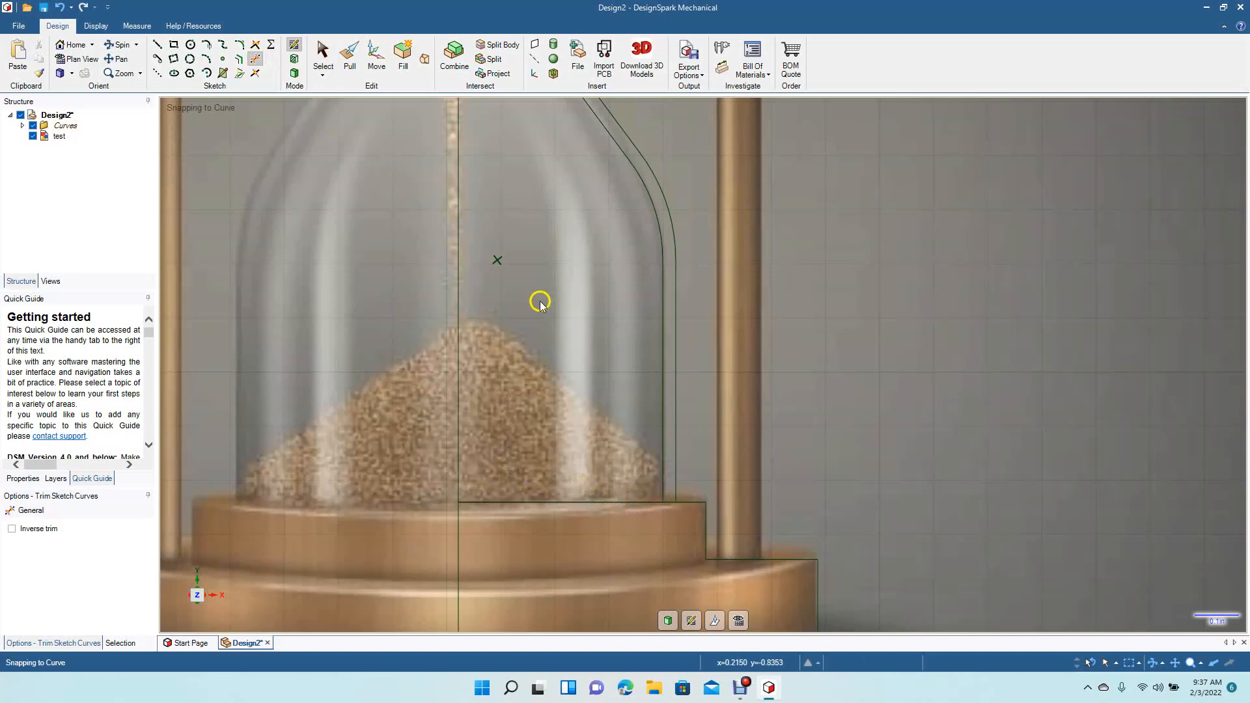
{"action": "left_click", "coordinate": [458, 335]}
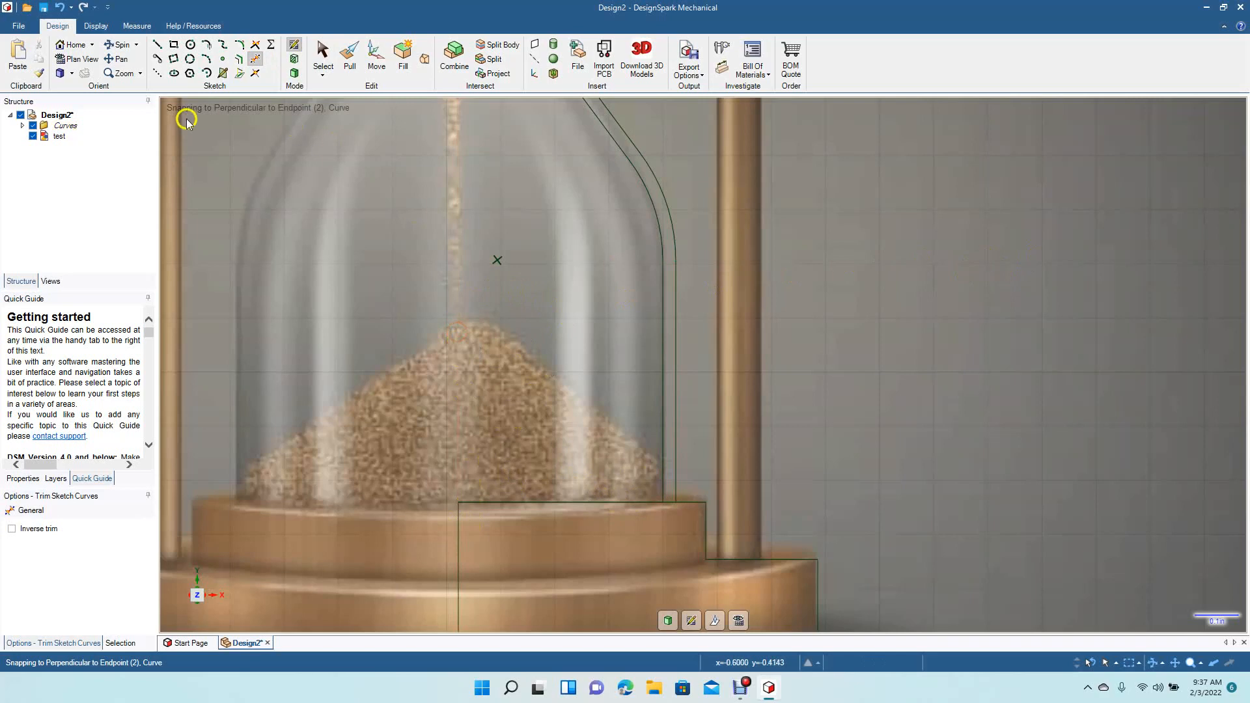
- Join the upper bulb's outer sloped line and curved shoulder into a corner to close the gap between them
{"action": "left_click", "coordinate": [123, 59]}
{"action": "left_click_drag", "start_coordinate": [385, 201], "coordinate": [399, 508]}
{"action": "left_click_drag", "start_coordinate": [392, 355], "coordinate": [425, 606]}
{"action": "left_click_drag", "start_coordinate": [460, 307], "coordinate": [381, 387]}
{"action": "scroll", "coordinate": [567, 432], "scroll_direction": "up", "scroll_amount": 5}
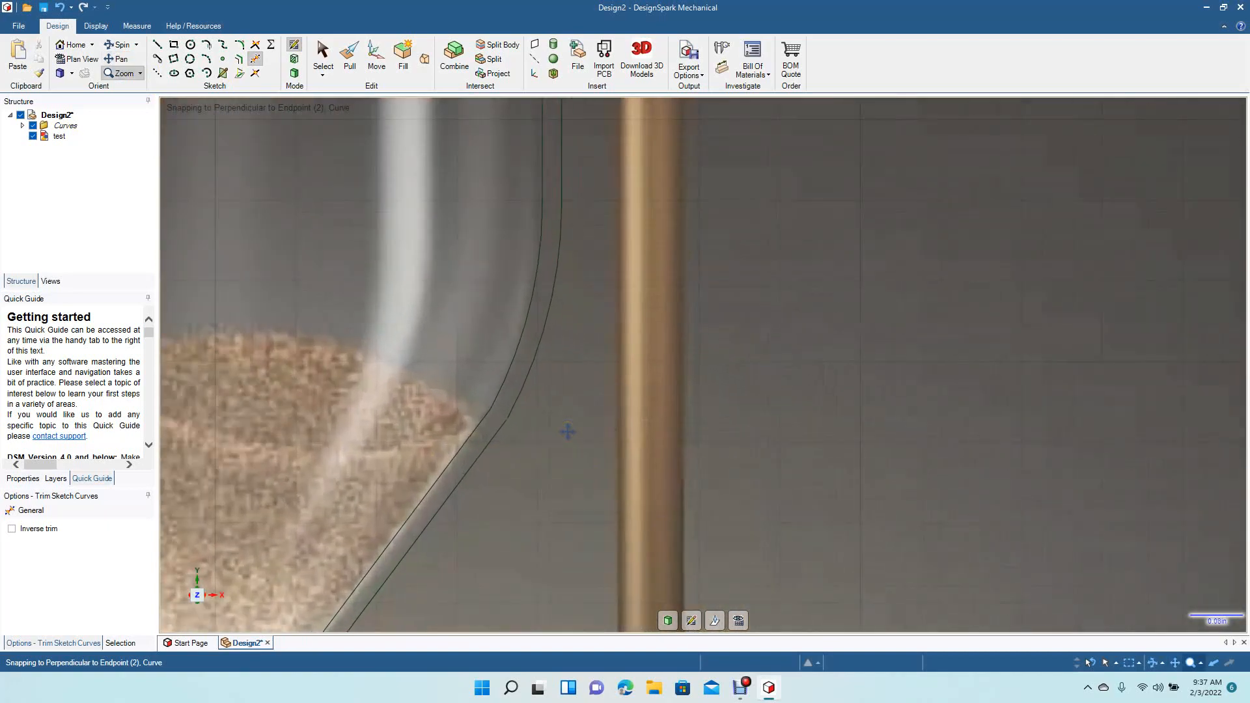
{"action": "scroll", "coordinate": [568, 432], "scroll_direction": "up", "scroll_amount": 2}
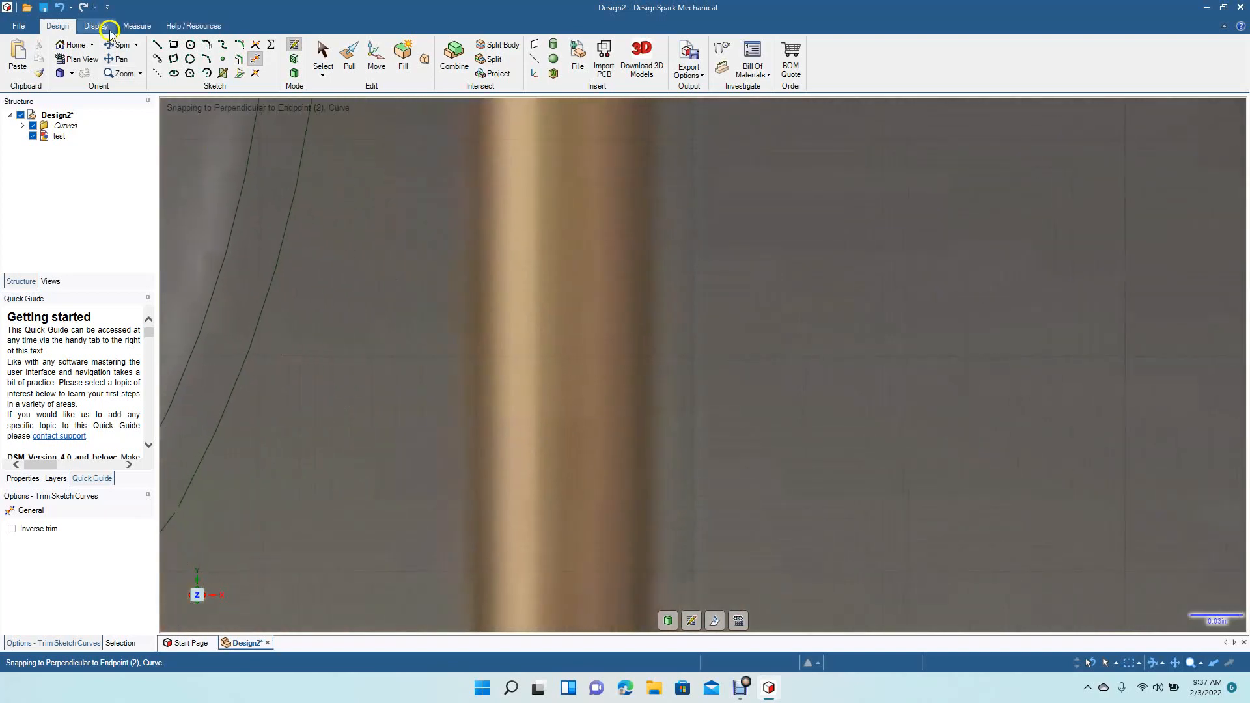
{"action": "mouse_move", "coordinate": [348, 454]}
{"action": "left_mouse_down"}
{"action": "mouse_move", "coordinate": [619, 407]}
{"action": "mouse_move", "coordinate": [789, 310]}
{"action": "left_mouse_up"}
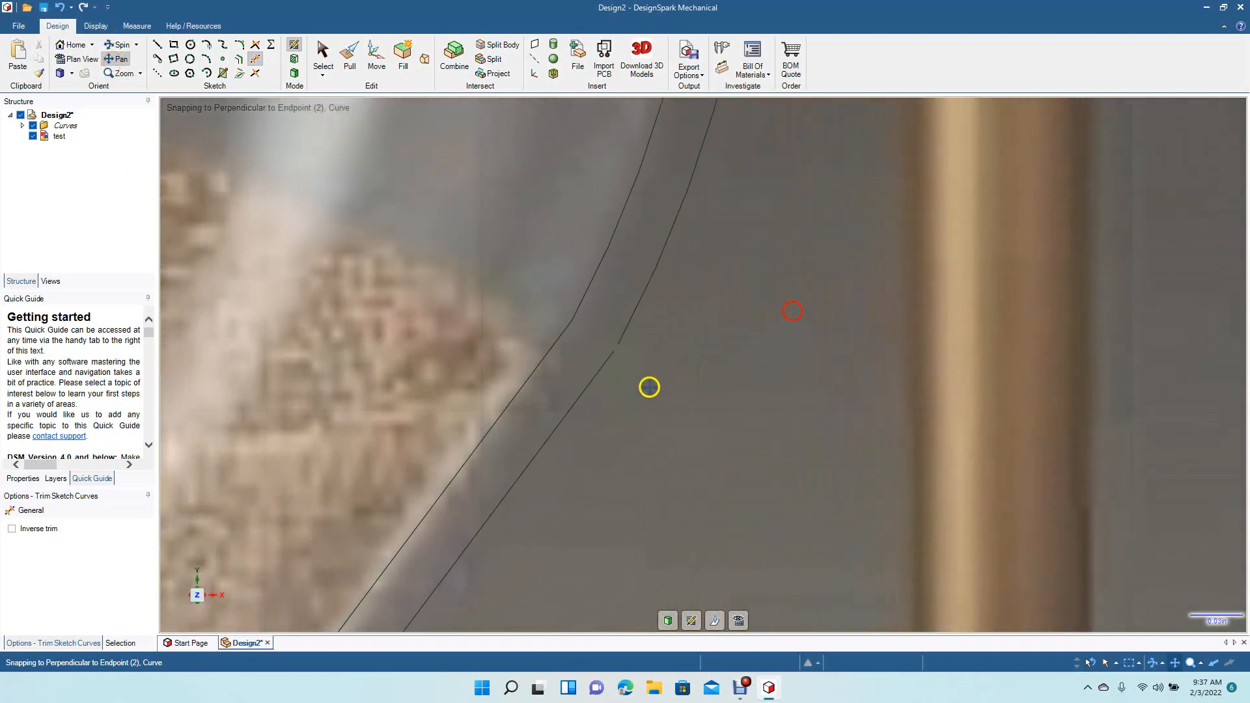
{"action": "left_click", "coordinate": [256, 45]}
{"action": "left_click", "coordinate": [606, 357]}
{"action": "left_click", "coordinate": [620, 339]}
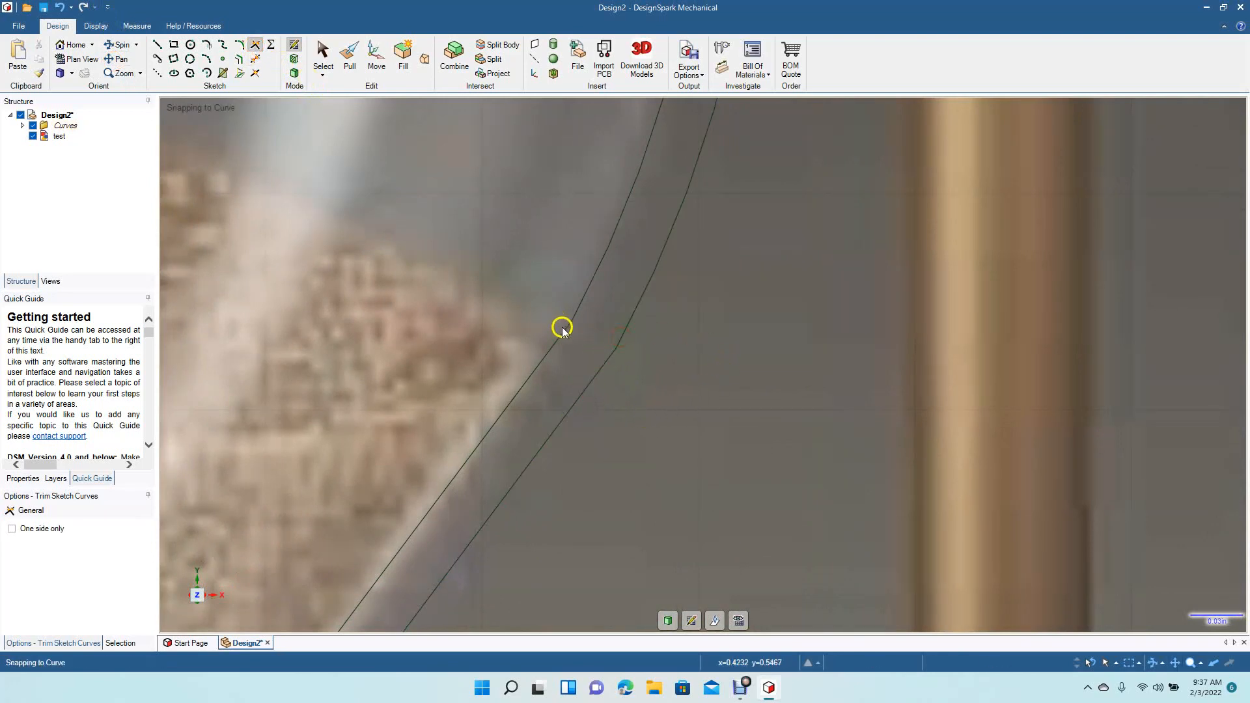
- Offset the upper bulb's inner sloped wall line 0.01 in inward to start the sand outline
{"action": "scroll", "coordinate": [710, 397], "scroll_direction": "down", "scroll_amount": 3}
{"action": "scroll", "coordinate": [713, 403], "scroll_direction": "down", "scroll_amount": 8}
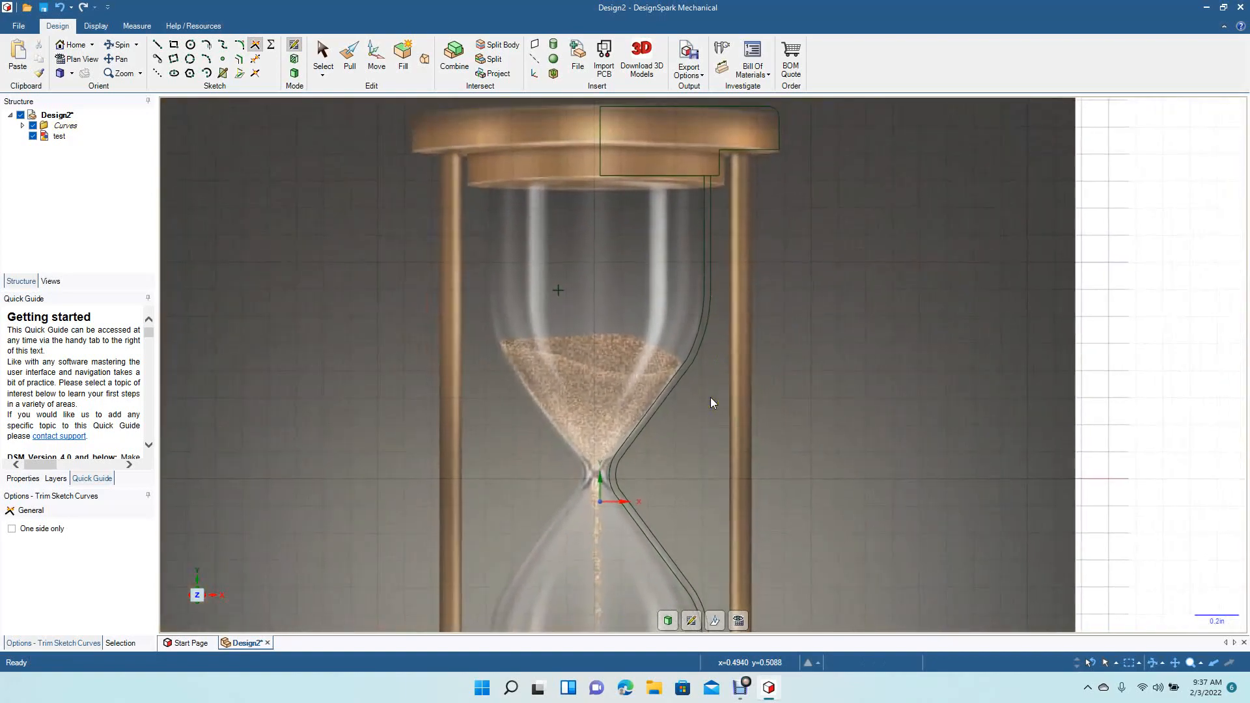
{"action": "scroll", "coordinate": [713, 404], "scroll_direction": "down", "scroll_amount": 4}
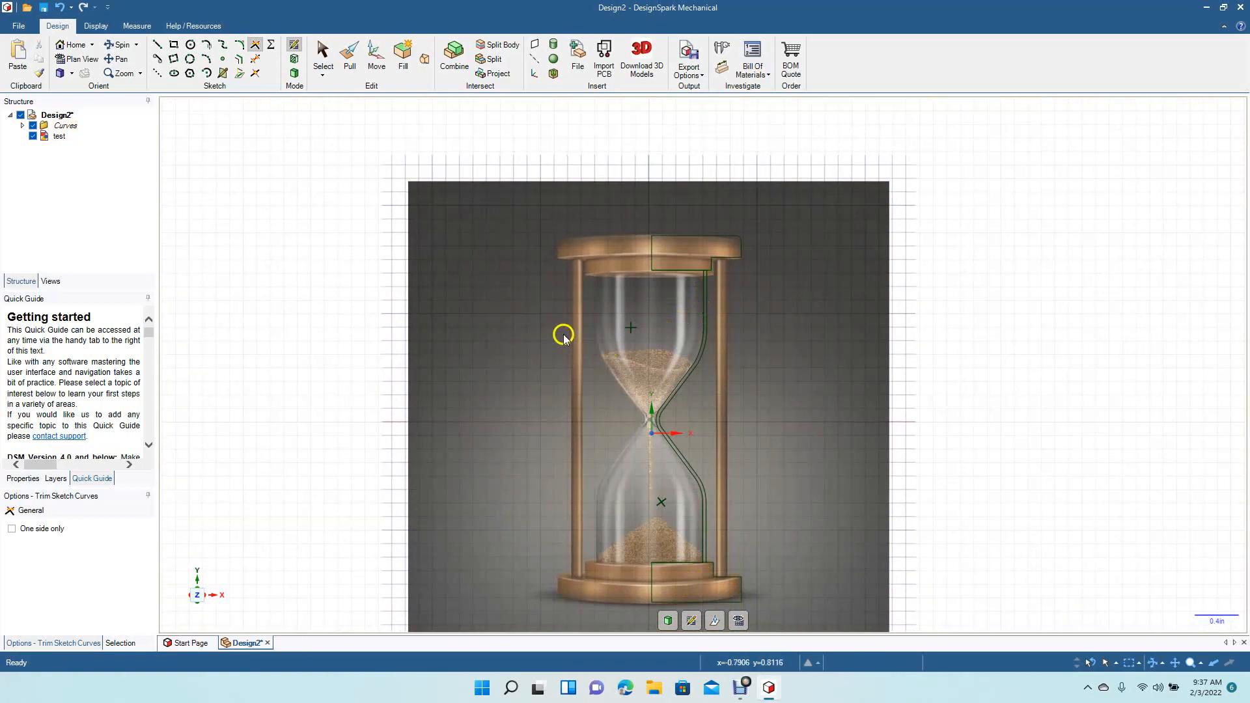
{"action": "scroll", "coordinate": [606, 568], "scroll_direction": "up", "scroll_amount": 6}
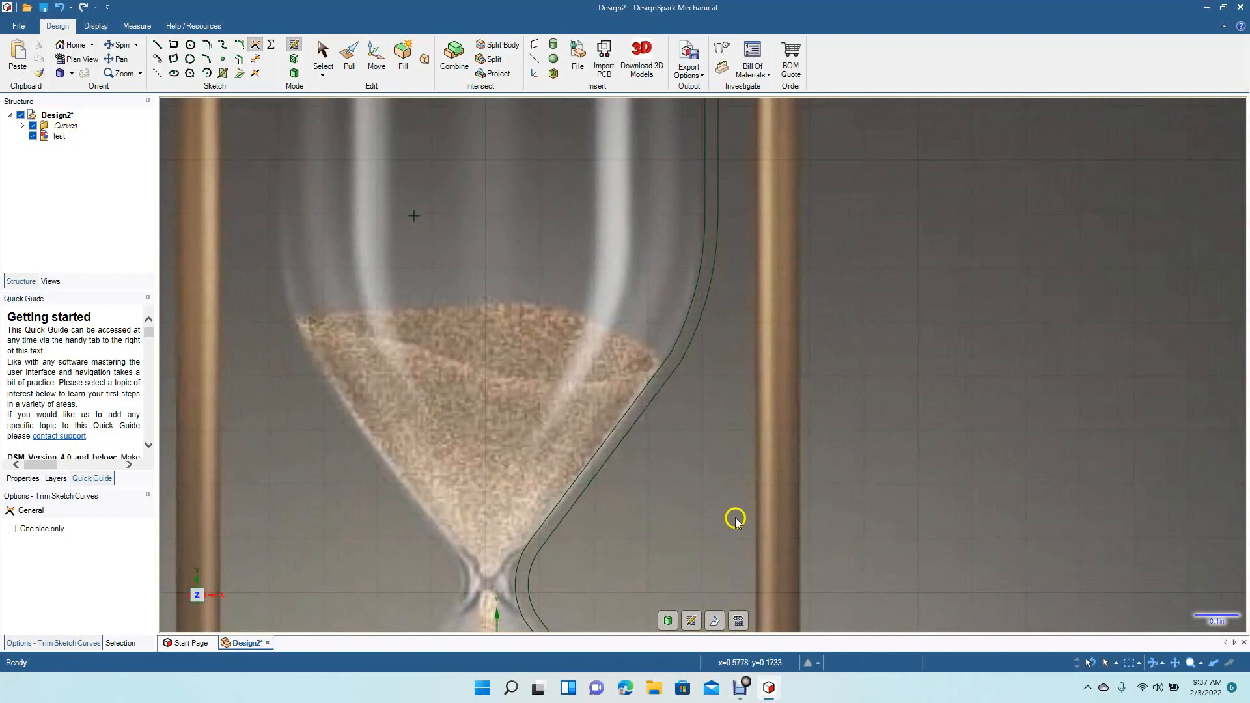
{"action": "left_click", "coordinate": [608, 427]}
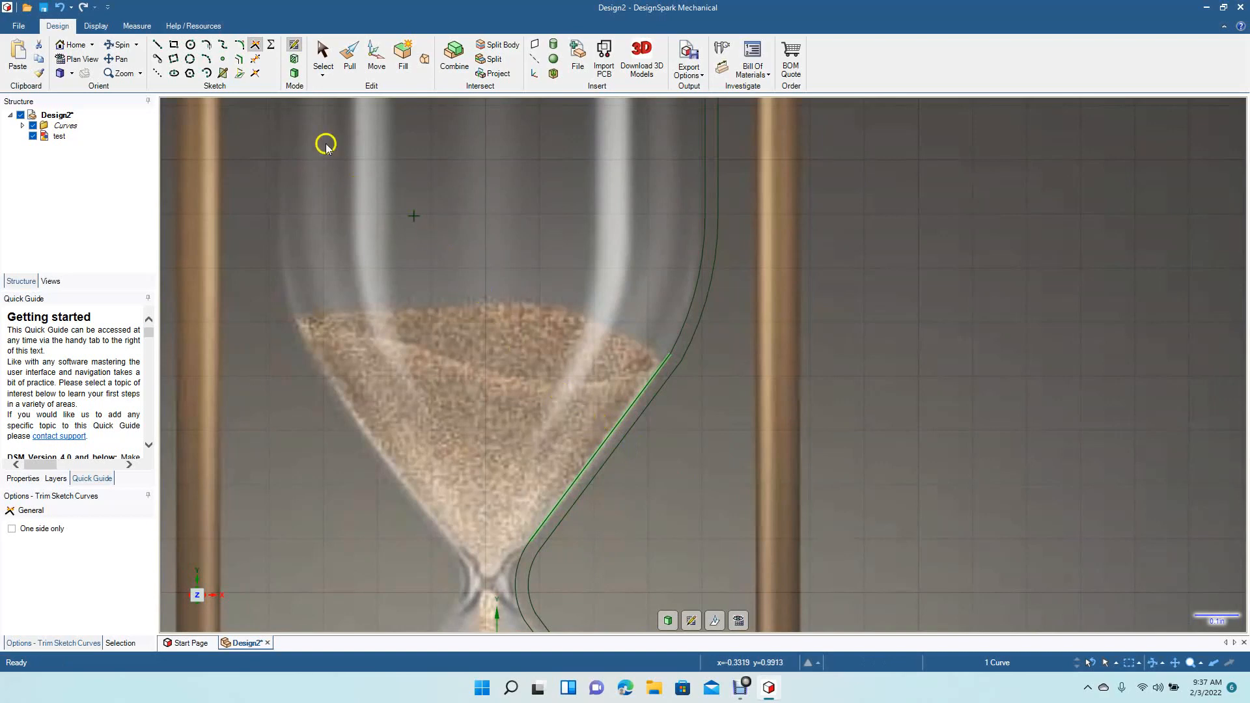
{"action": "left_click", "coordinate": [240, 59]}
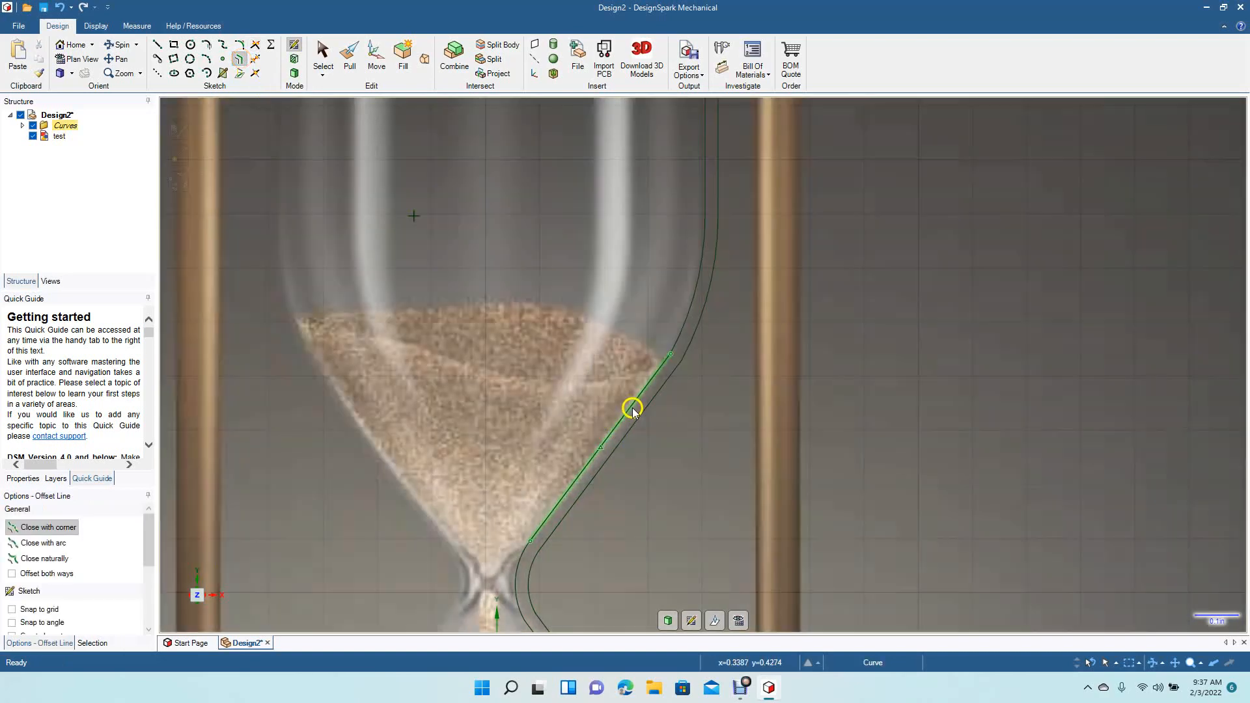
{"action": "left_click", "coordinate": [633, 413]}
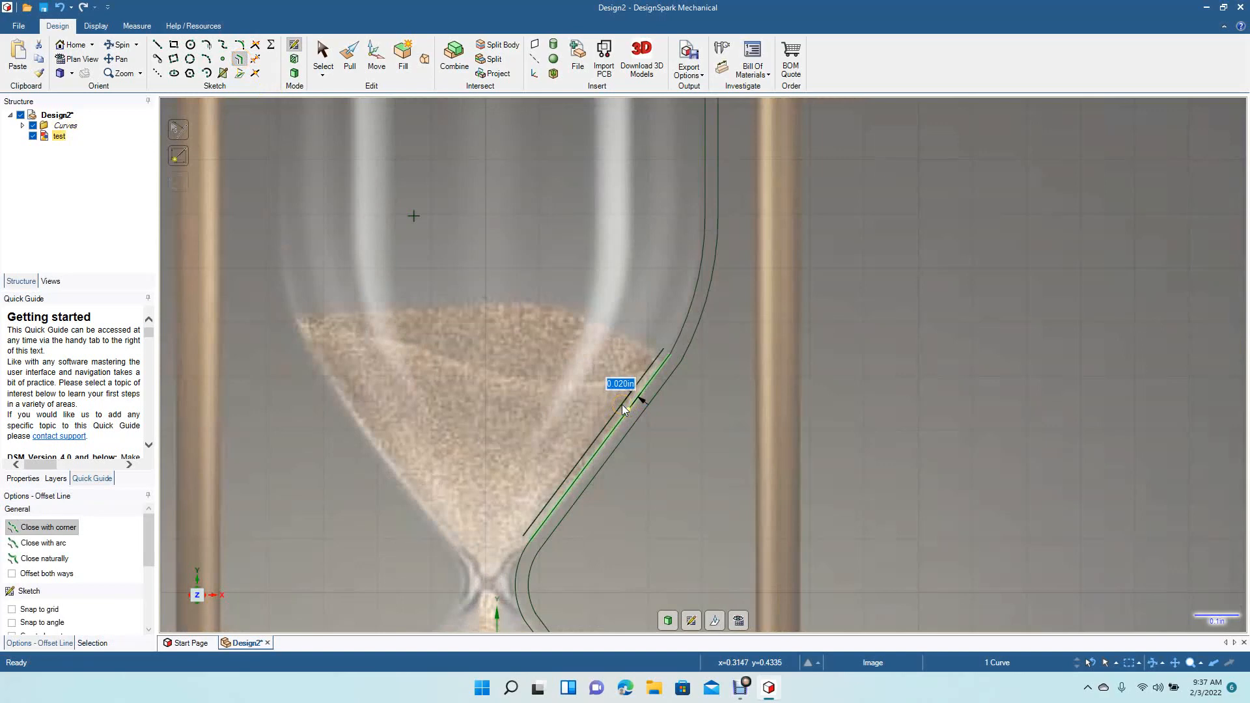
{"action": "type", "text": "0"}
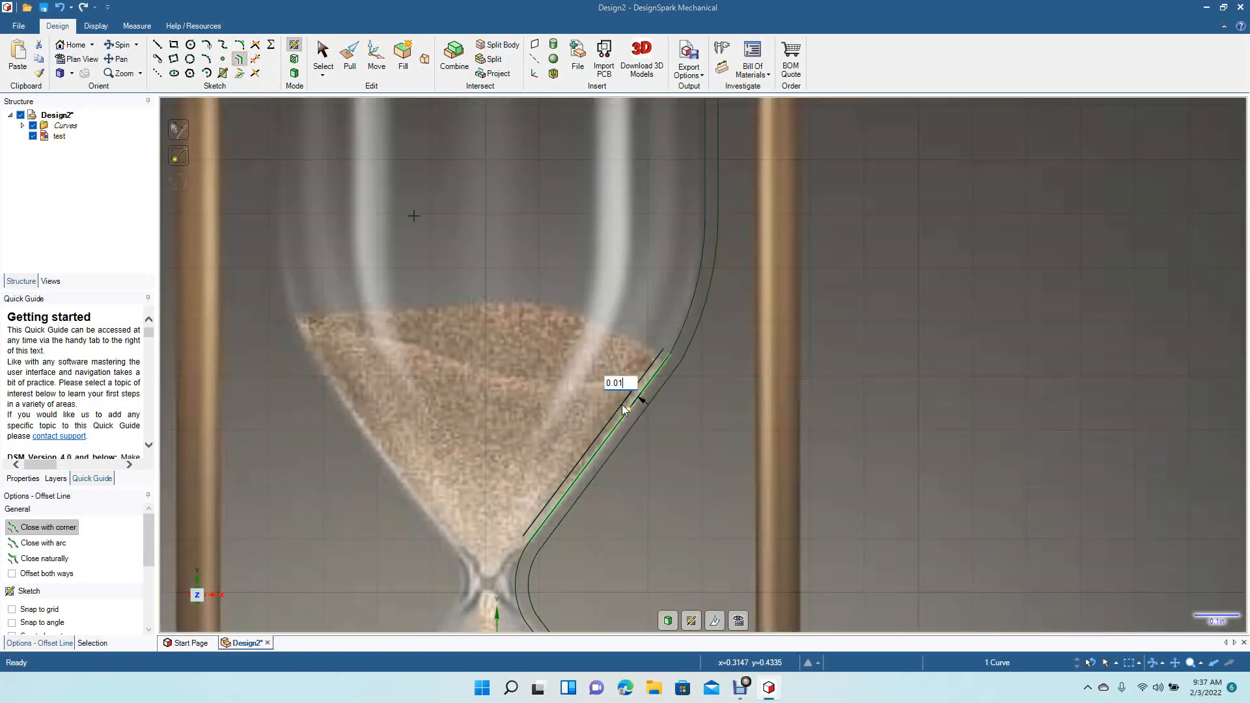
{"action": "type", "text": ".01"}
{"action": "key", "text": "Return"}
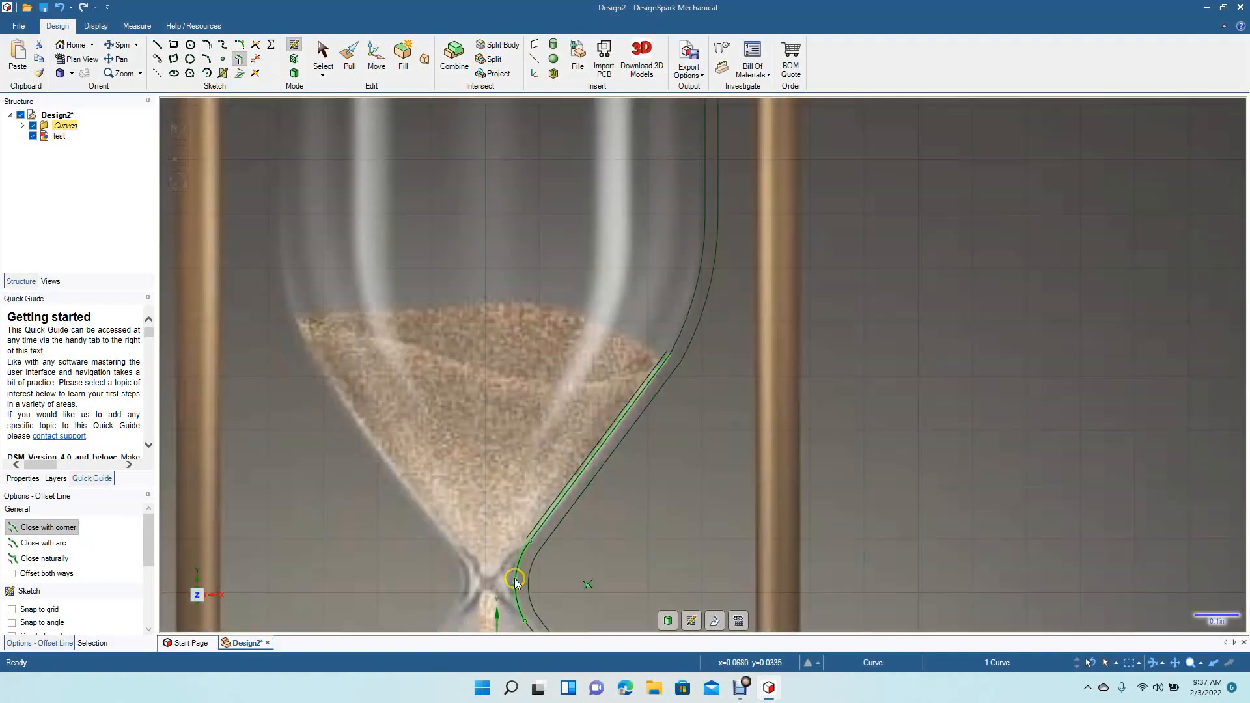
- Offset the inner glass arc at the neck 0.01 in toward the hourglass centre
{"action": "left_click", "coordinate": [515, 581]}
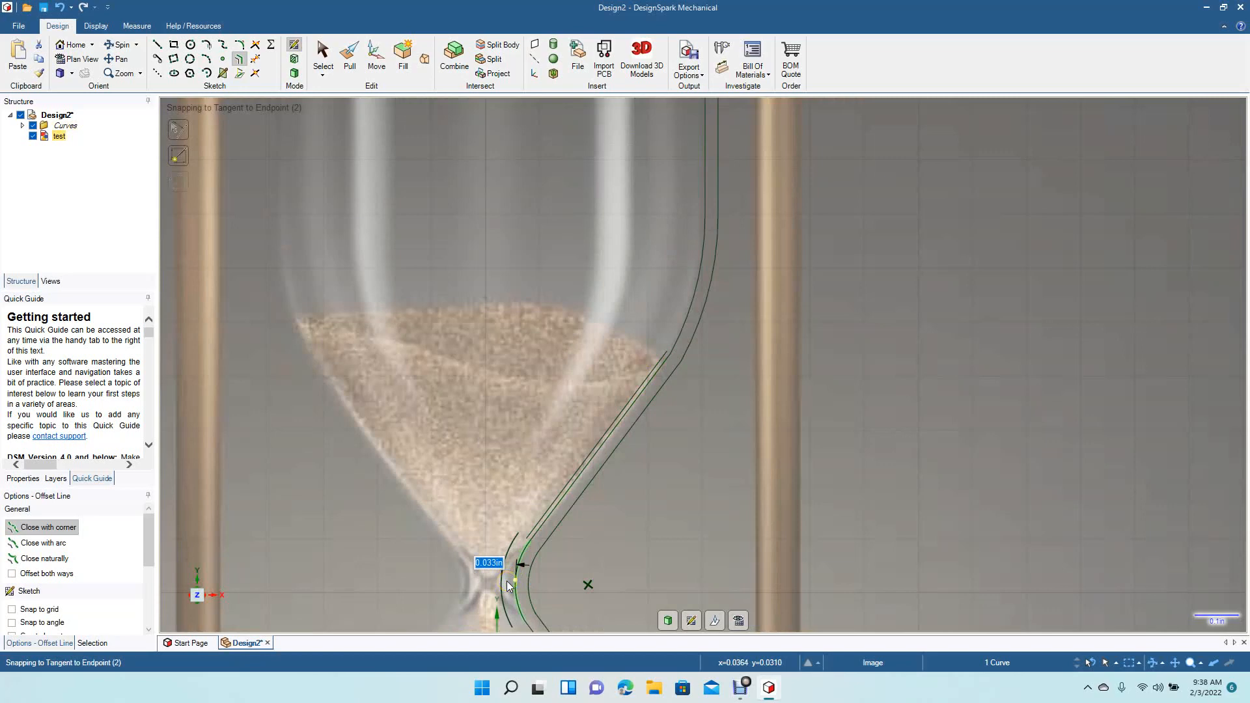
{"action": "type", "text": "0.01"}
{"action": "key", "text": "Return"}
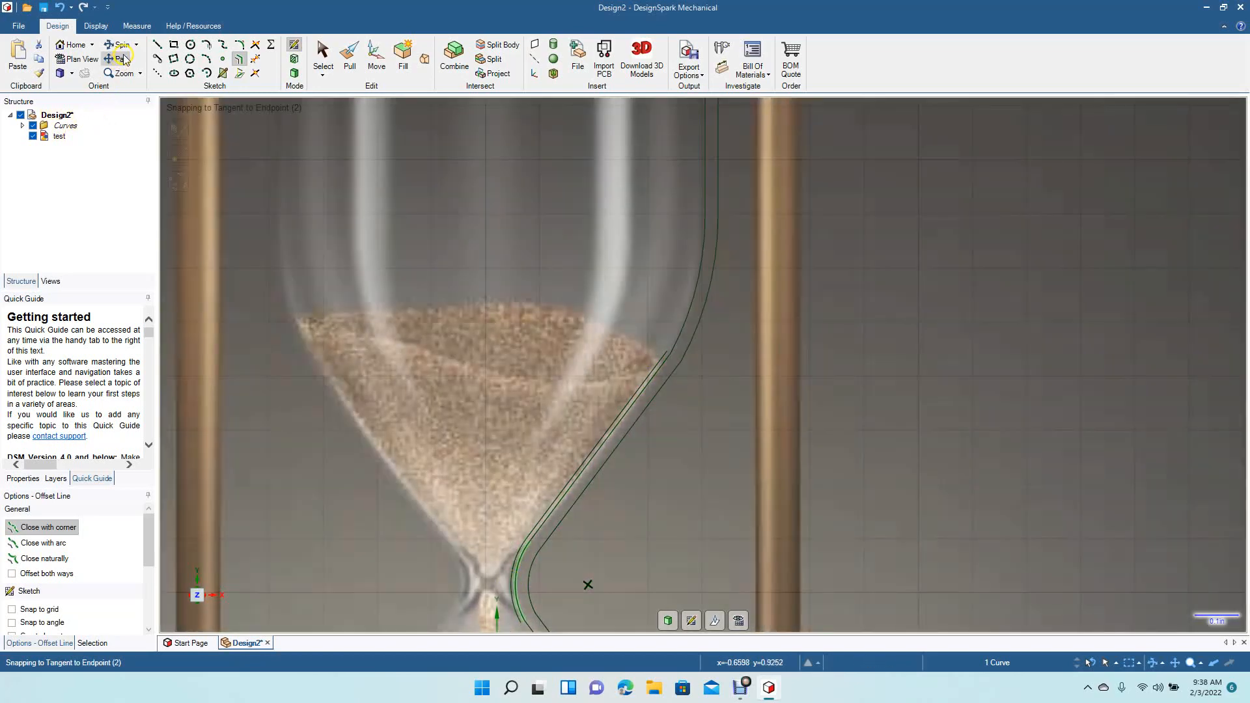
- Offset the lower bulb's inner sloped wall line 0.01 in inward, discarding the stray offset of the neck arc
{"action": "left_click", "coordinate": [118, 58]}
{"action": "mouse_move", "coordinate": [424, 441]}
{"action": "left_mouse_down"}
{"action": "mouse_move", "coordinate": [416, 310]}
{"action": "mouse_move", "coordinate": [432, 291]}
{"action": "mouse_move", "coordinate": [438, 232]}
{"action": "mouse_move", "coordinate": [421, 167]}
{"action": "left_mouse_up"}
{"action": "left_click", "coordinate": [240, 59]}
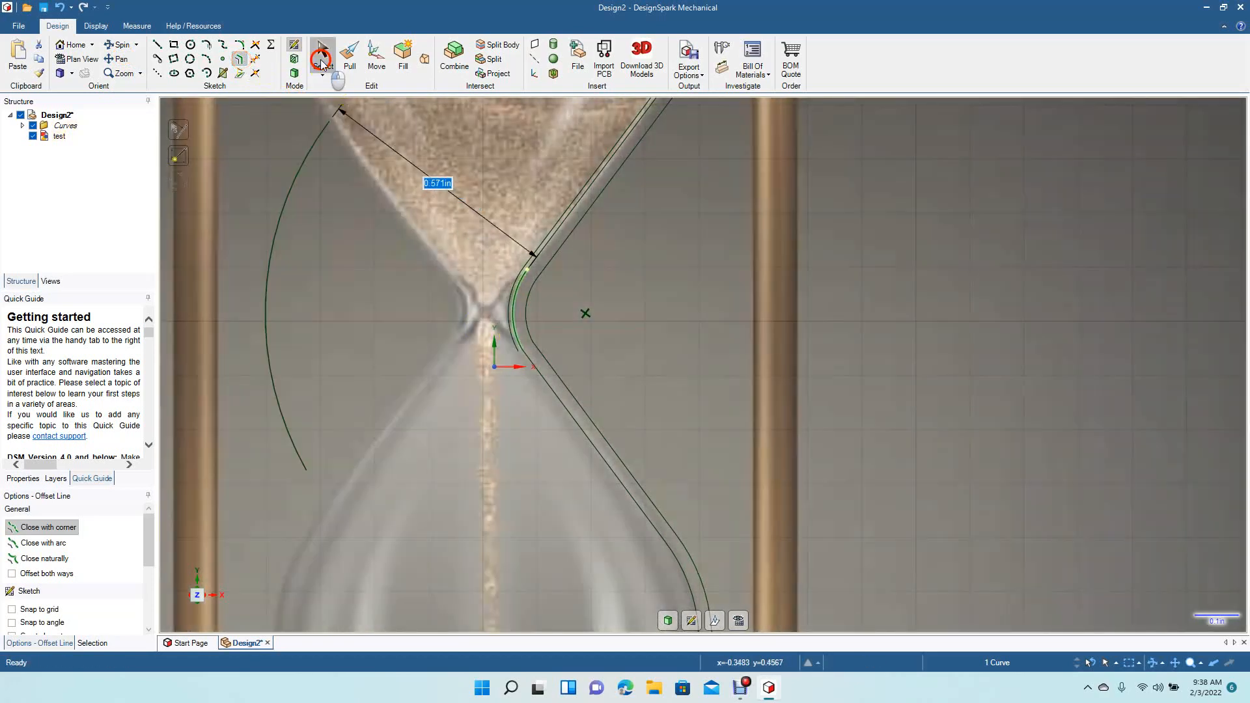
{"action": "left_click", "coordinate": [323, 58]}
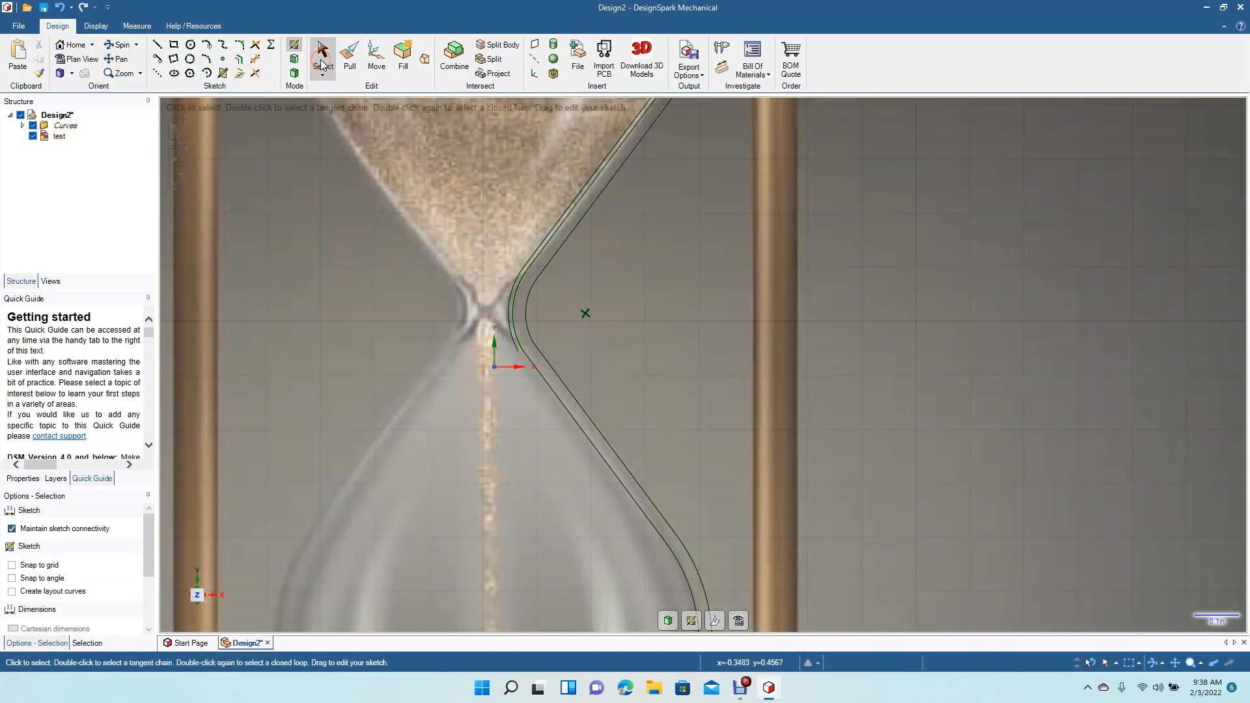
{"action": "left_click", "coordinate": [239, 59]}
{"action": "left_click_drag", "start_coordinate": [531, 365], "coordinate": [541, 390]}
{"action": "type", "text": "0.01"}
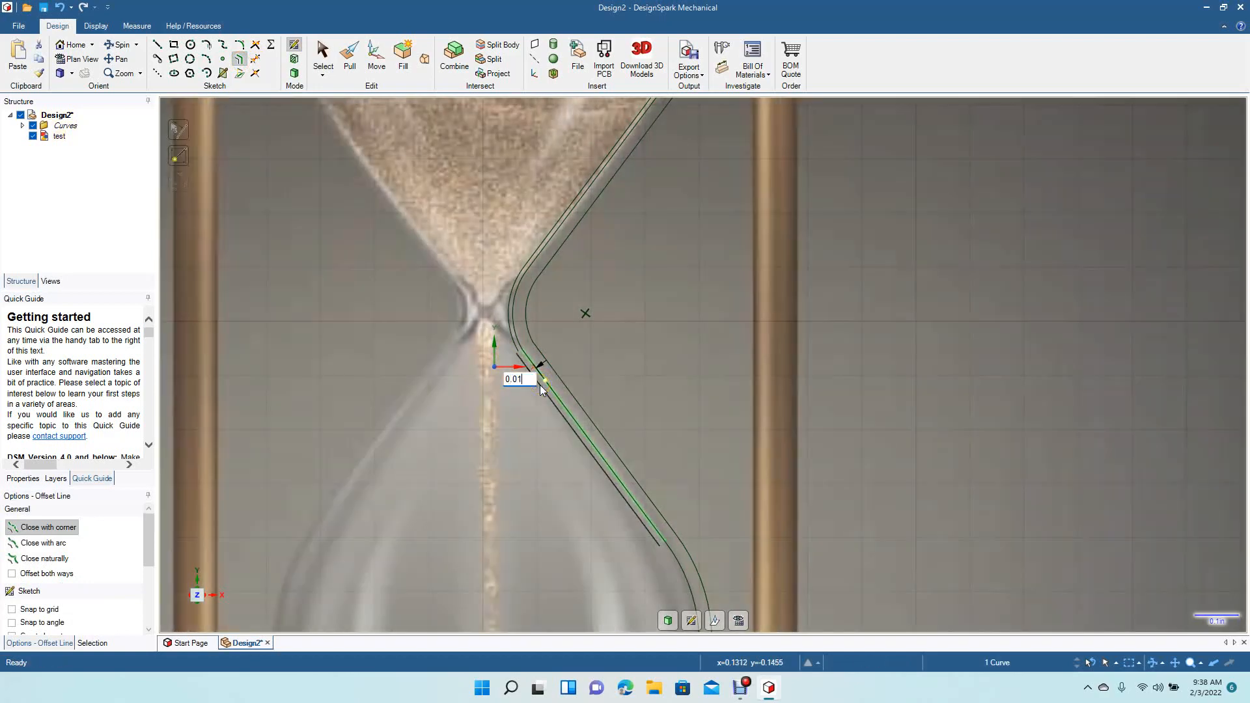
{"action": "key", "text": "Return"}
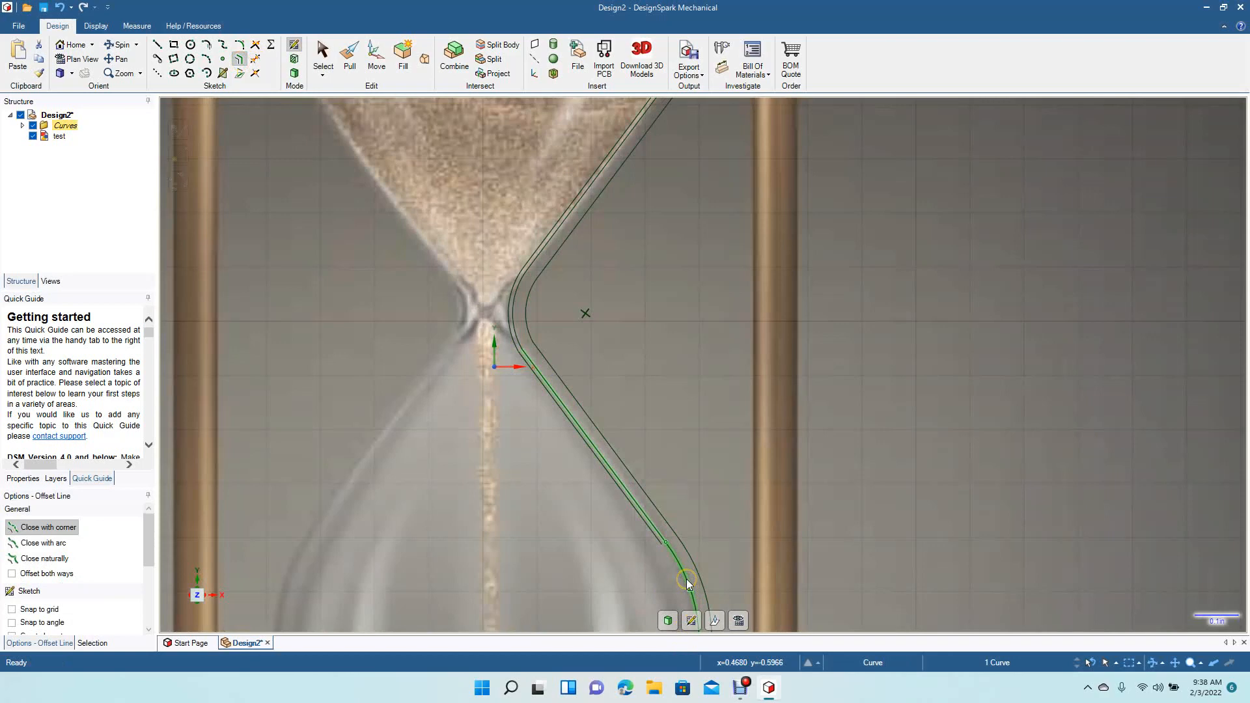
- Offset the lower bulb's inner curved shoulder inward by 0.02 in
{"action": "left_click", "coordinate": [687, 581]}
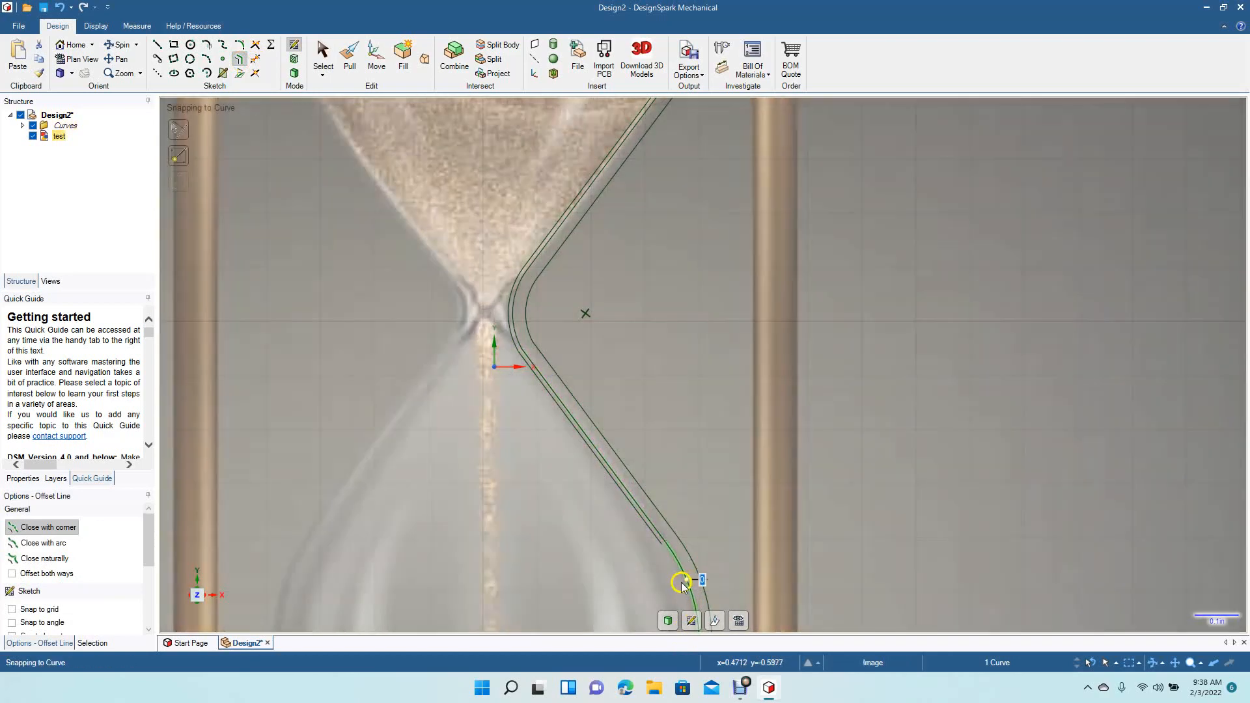
{"action": "type", "text": "0.02"}
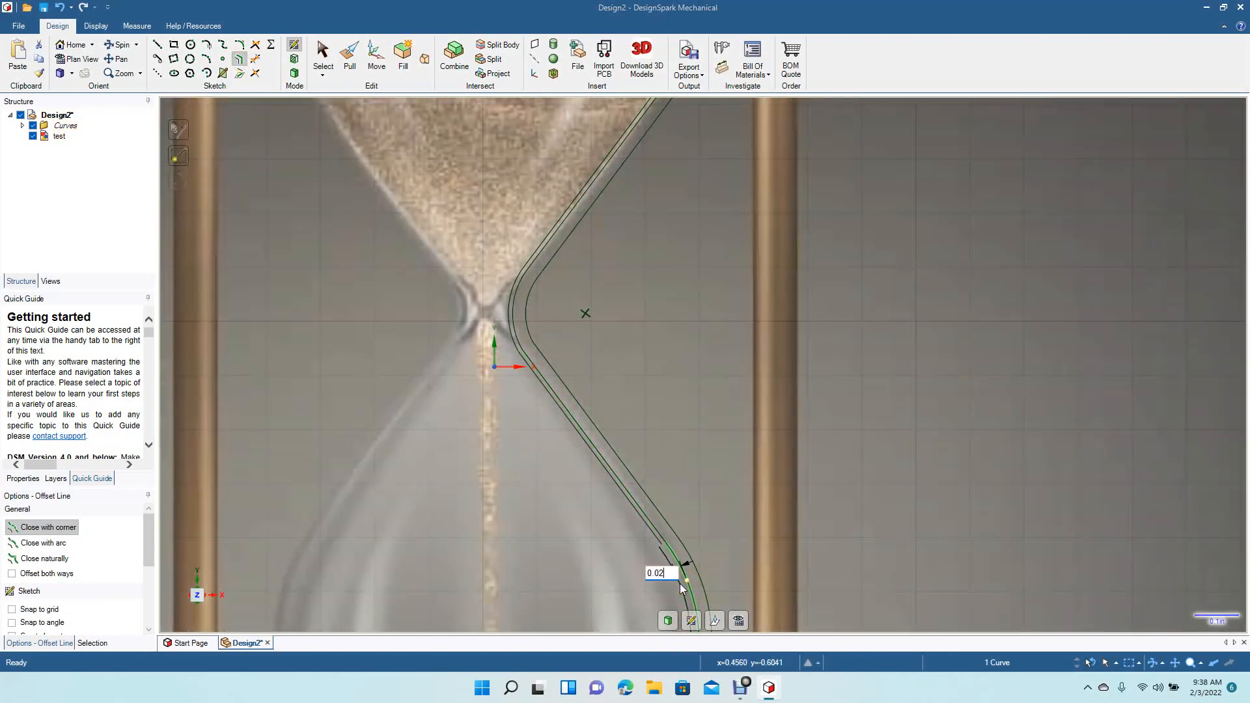
{"action": "key", "text": "Return"}
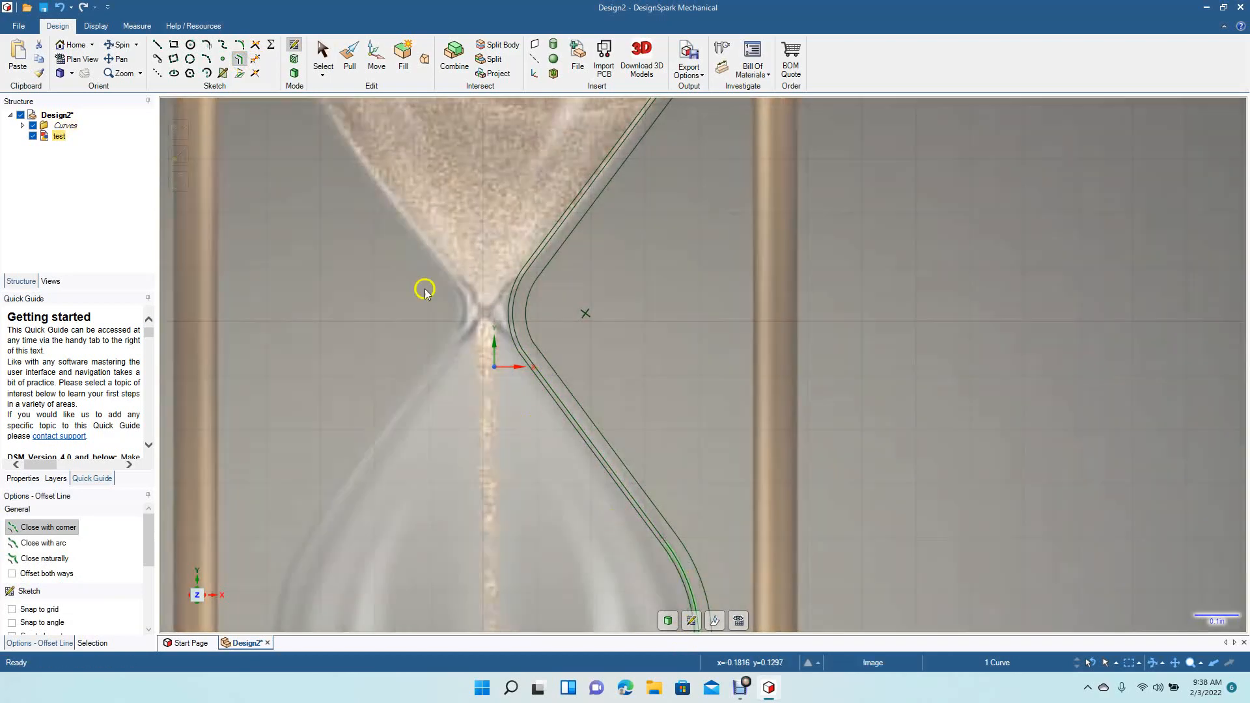
- Discard the stray shoulder offset and offset the lower bulb's straight vertical inner wall 0.01 in inward
{"action": "left_click", "coordinate": [119, 63]}
{"action": "left_click_drag", "start_coordinate": [438, 424], "coordinate": [430, 233]}
{"action": "left_click_drag", "start_coordinate": [503, 401], "coordinate": [502, 279]}
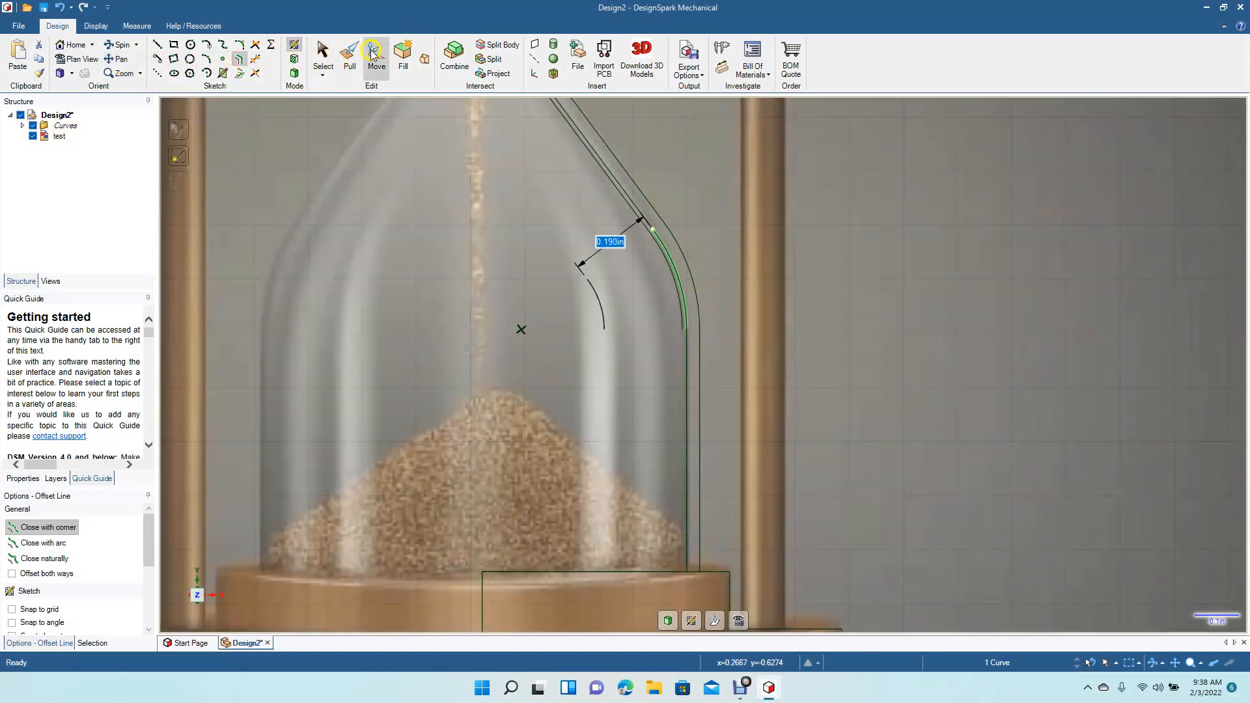
{"action": "left_click", "coordinate": [324, 53]}
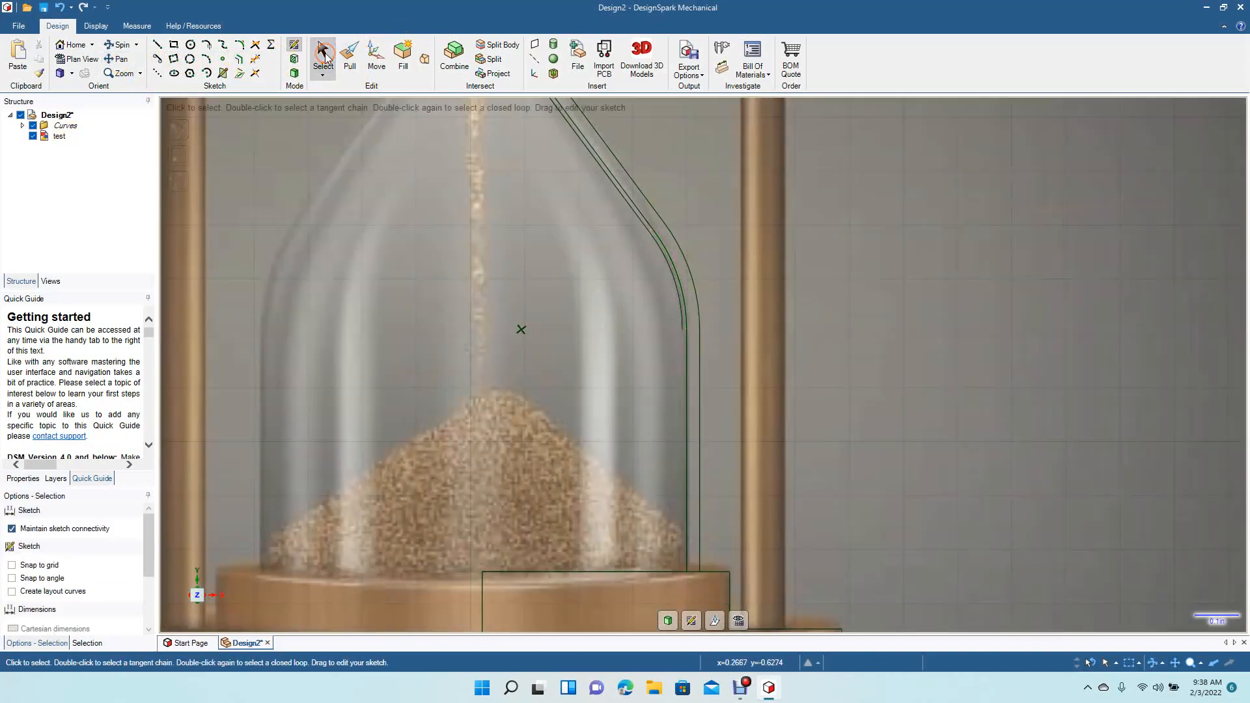
{"action": "left_click", "coordinate": [239, 61]}
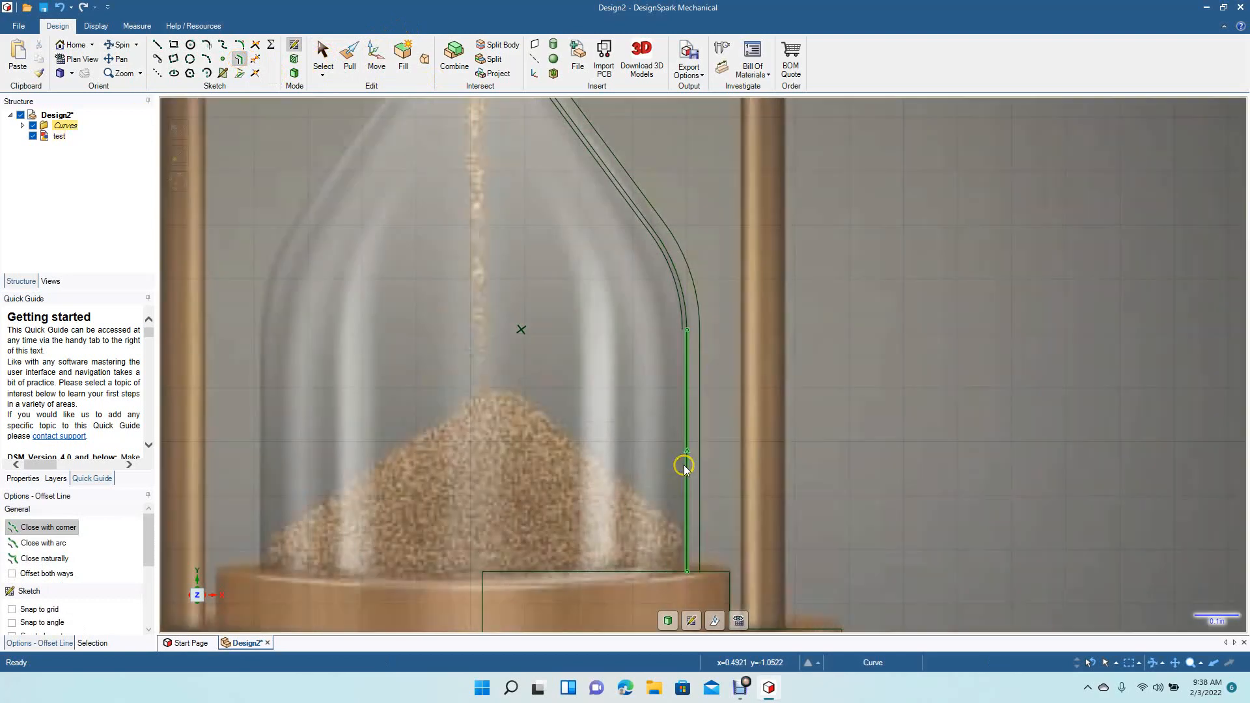
{"action": "left_click", "coordinate": [684, 467]}
{"action": "type", "text": "0.01"}
{"action": "key", "text": "Return"}
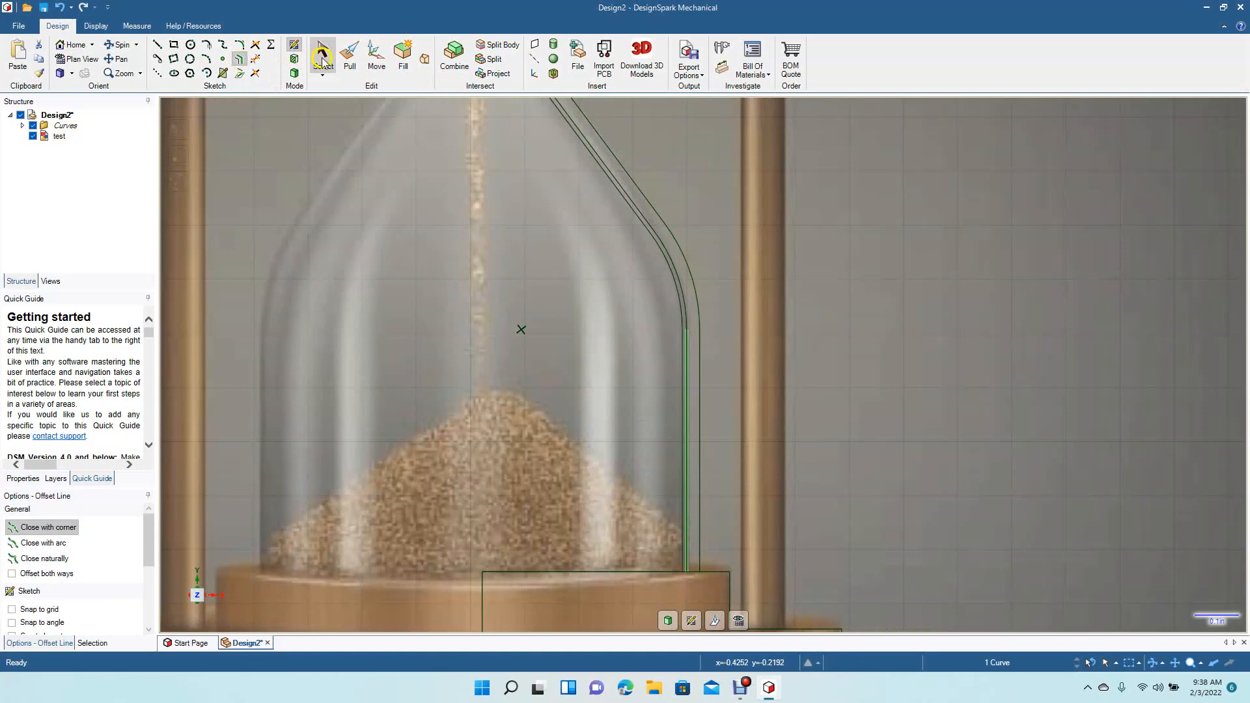
{"action": "left_click", "coordinate": [323, 58]}
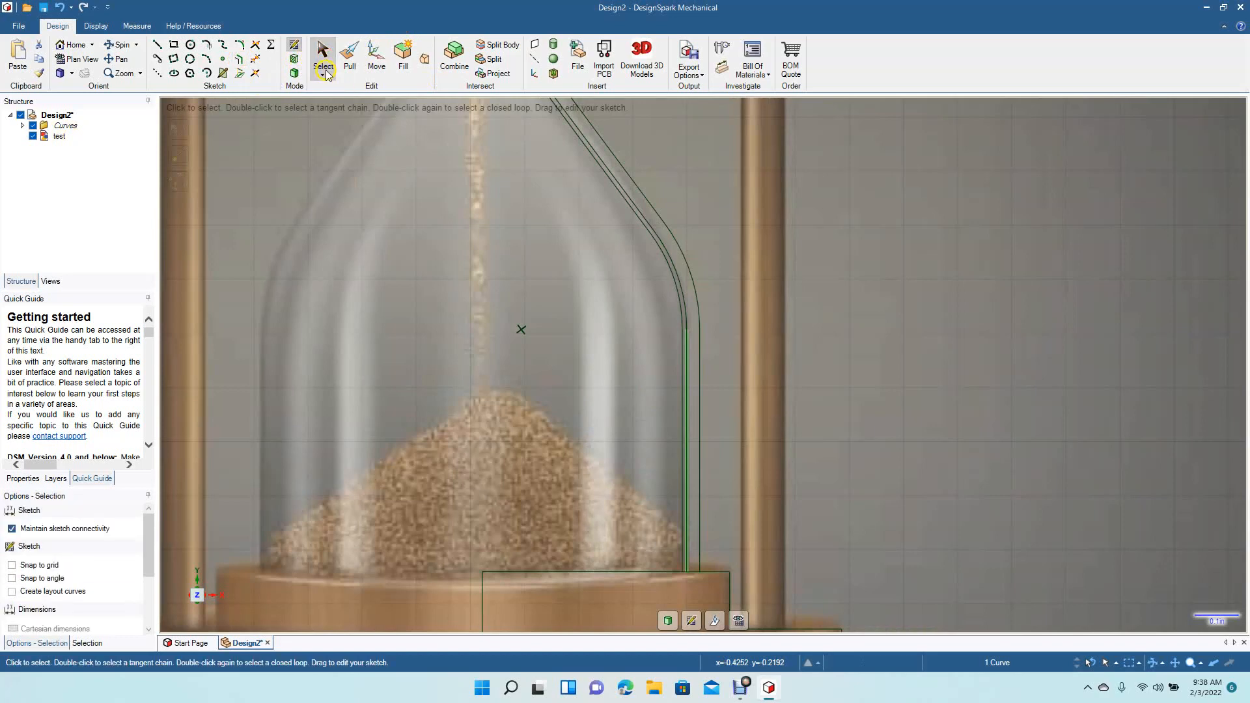
{"action": "left_click", "coordinate": [612, 389]}
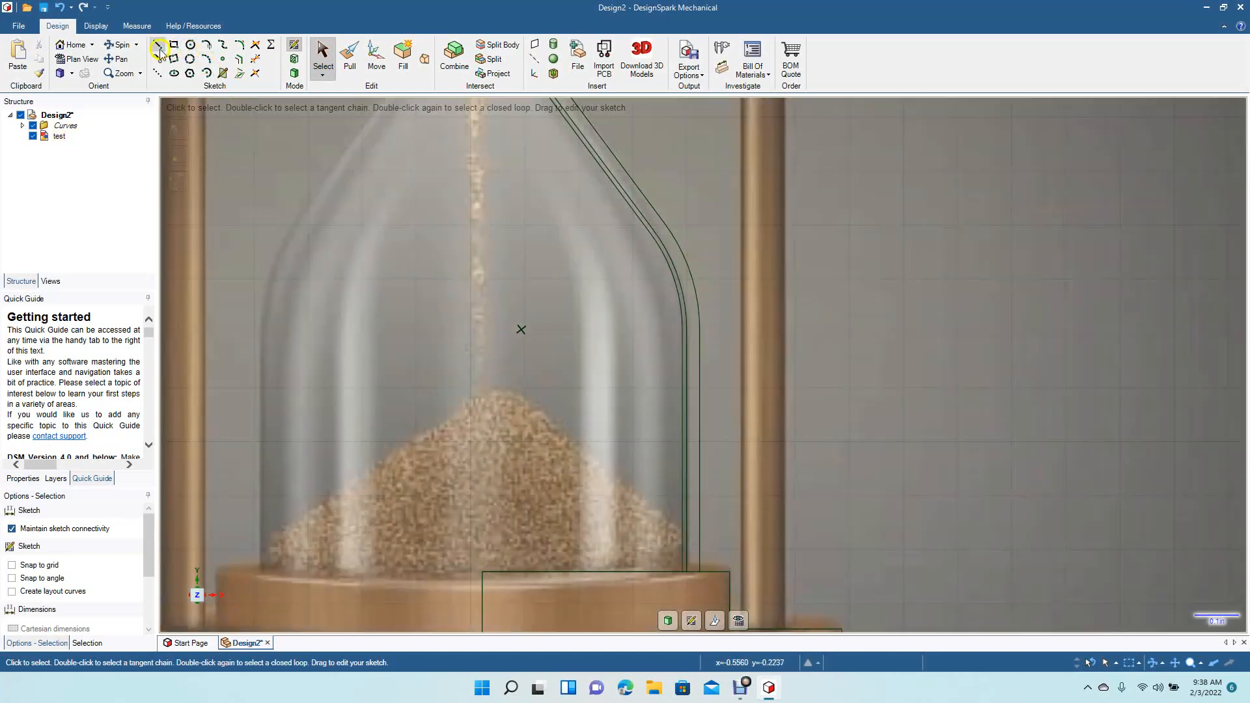
- Draw a vertical line about 0.45 in long from the centre end of the lower base's top edge to above the sand peak
{"action": "left_click", "coordinate": [157, 44]}
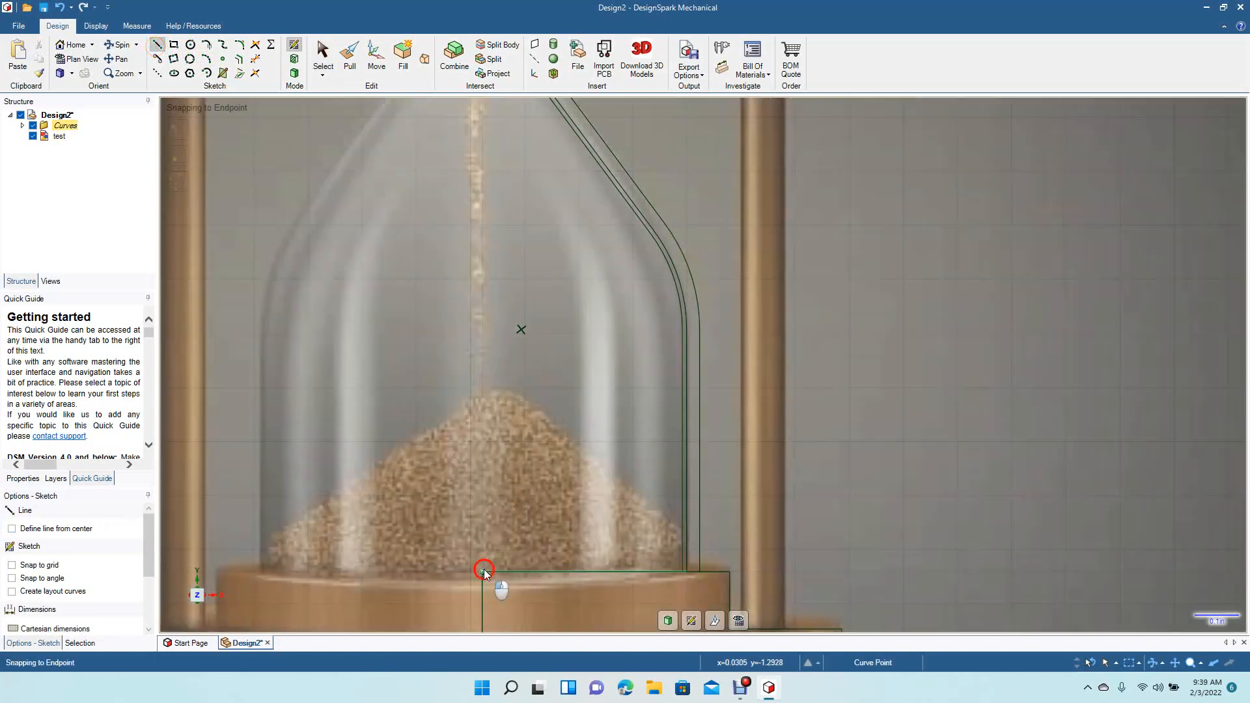
{"action": "left_click", "coordinate": [483, 572]}
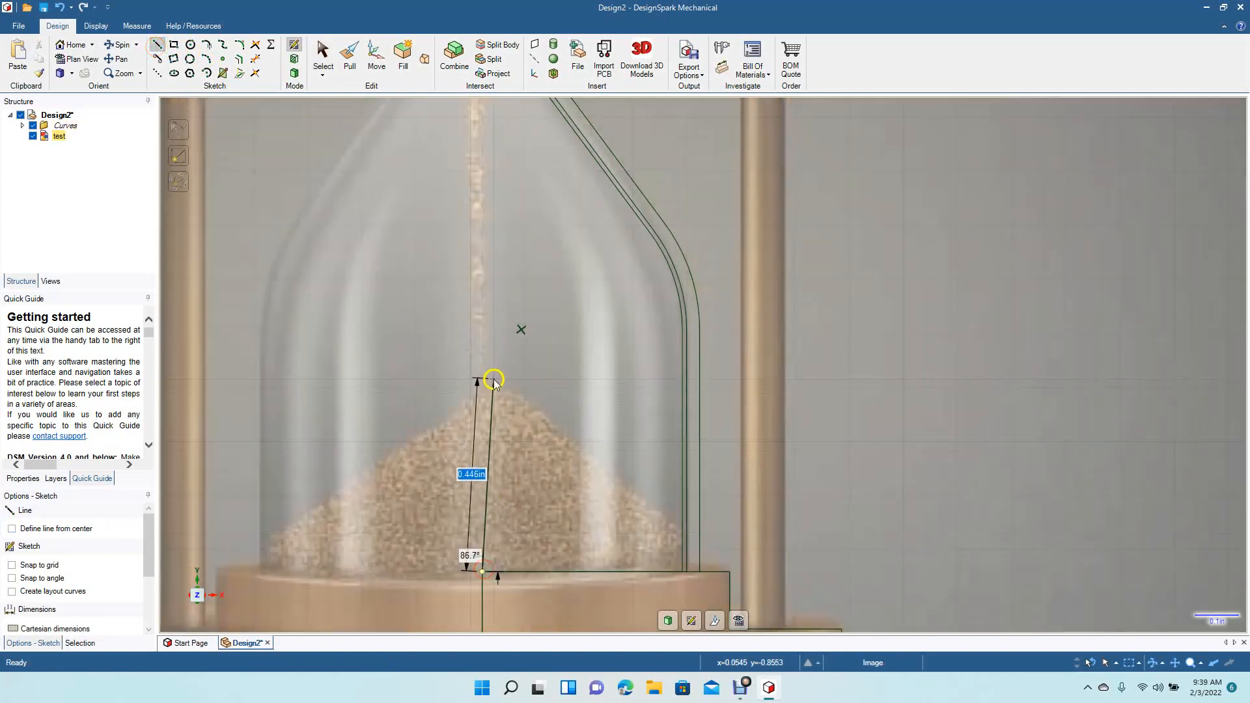
{"action": "left_click", "coordinate": [482, 374]}
{"action": "left_click", "coordinate": [320, 57]}
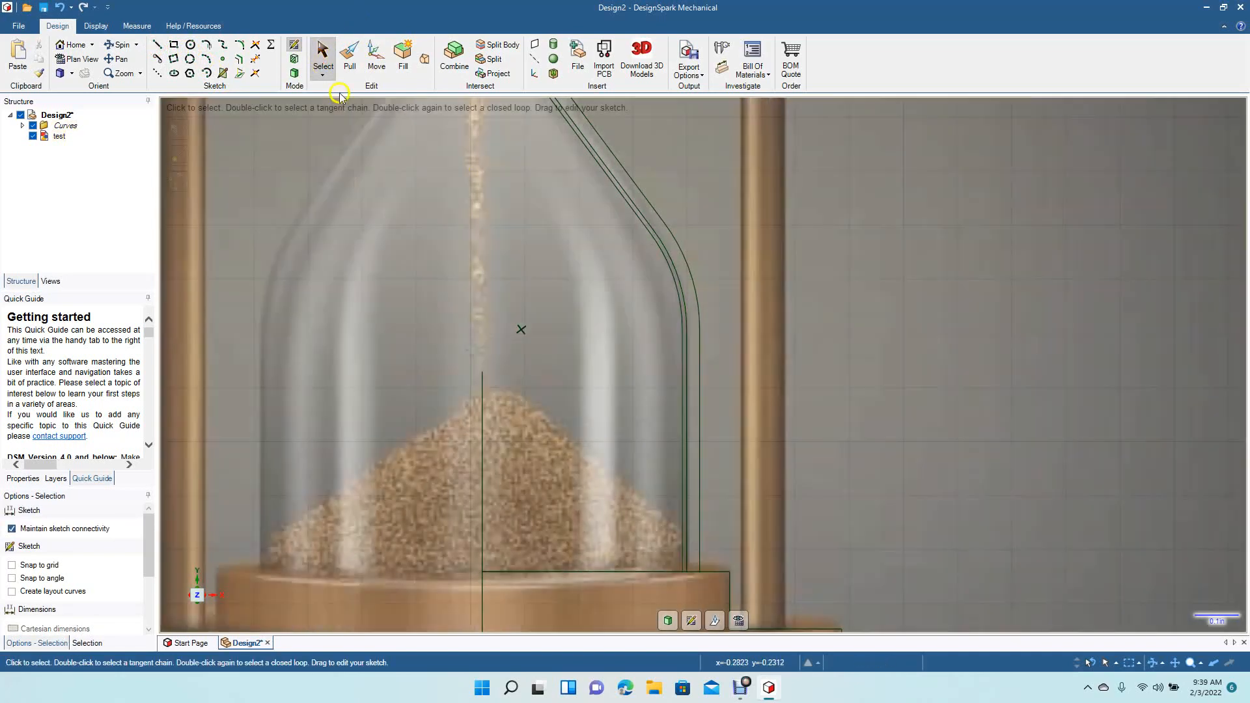
- Draw a three-point arc of about 1.22 in radius from the centre line's upper end to the sand offset line along the lower wall
{"action": "left_click", "coordinate": [204, 61]}
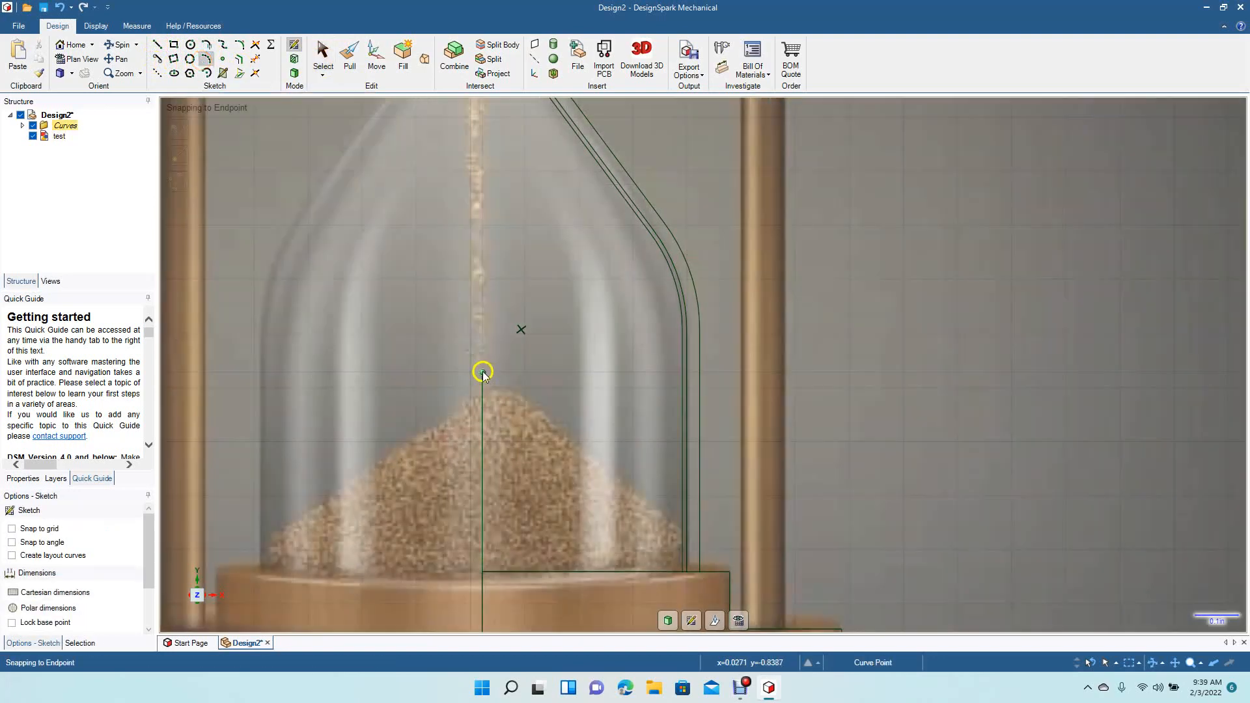
{"action": "left_click", "coordinate": [482, 372]}
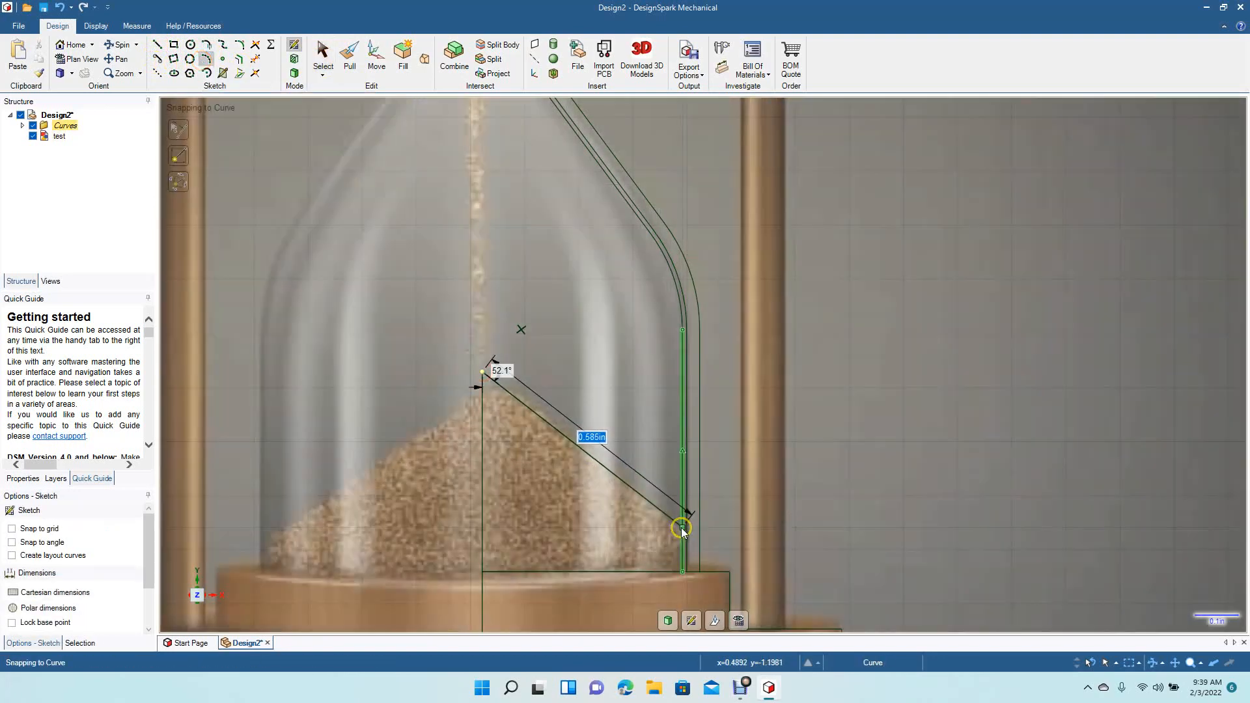
{"action": "left_click", "coordinate": [682, 527]}
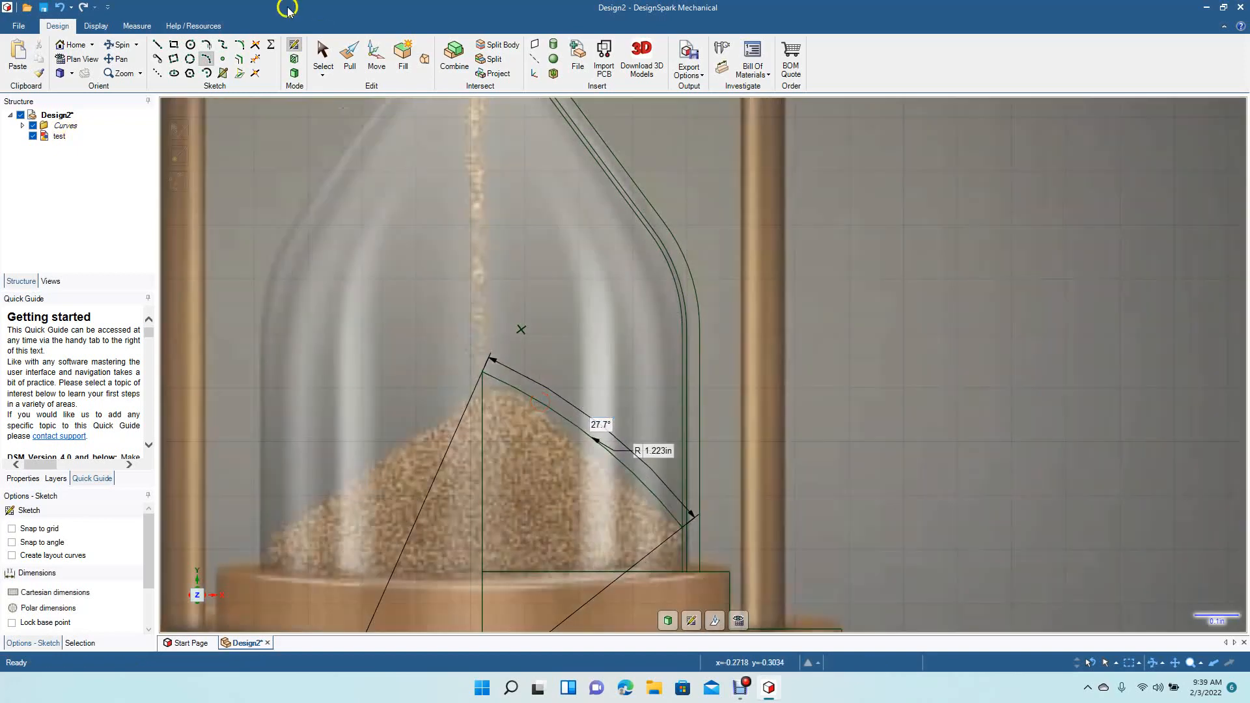
{"action": "left_click", "coordinate": [323, 54]}
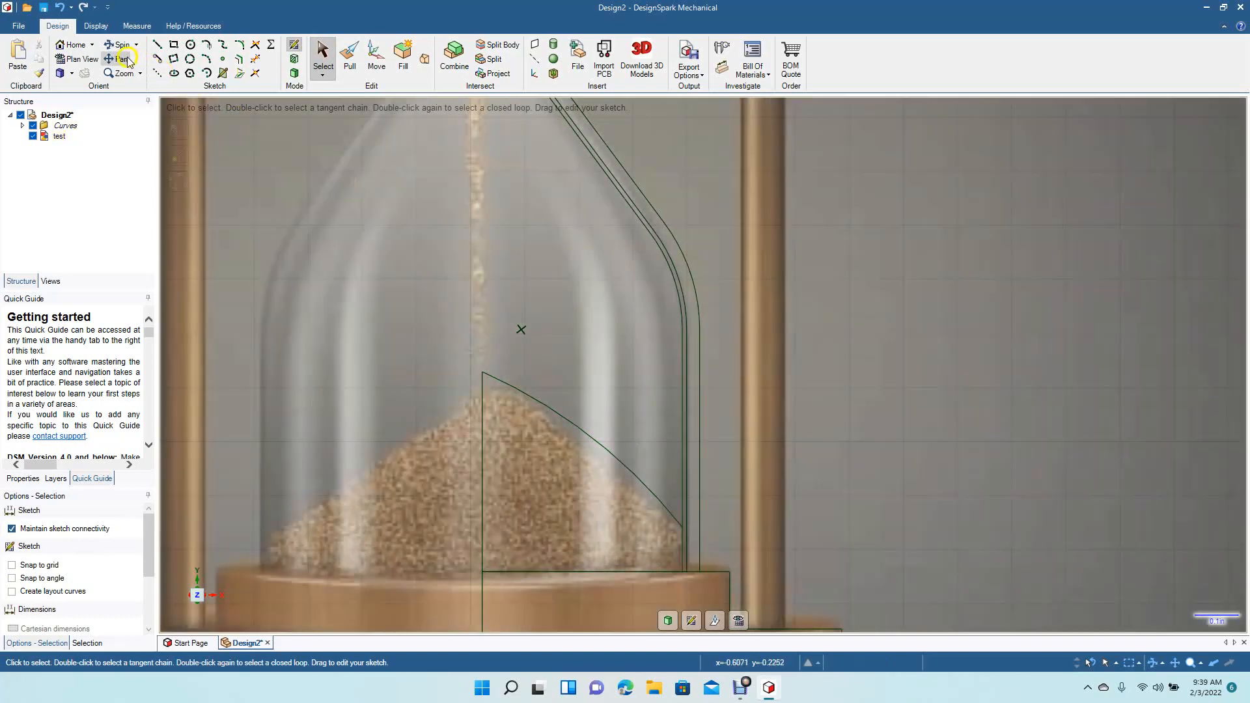
- Draw a three-point arc of about 0.73 in radius along the upper sand surface, from the upper sand offset line's end to the centre
{"action": "left_click", "coordinate": [115, 62]}
{"action": "left_click_drag", "start_coordinate": [567, 271], "coordinate": [625, 698]}
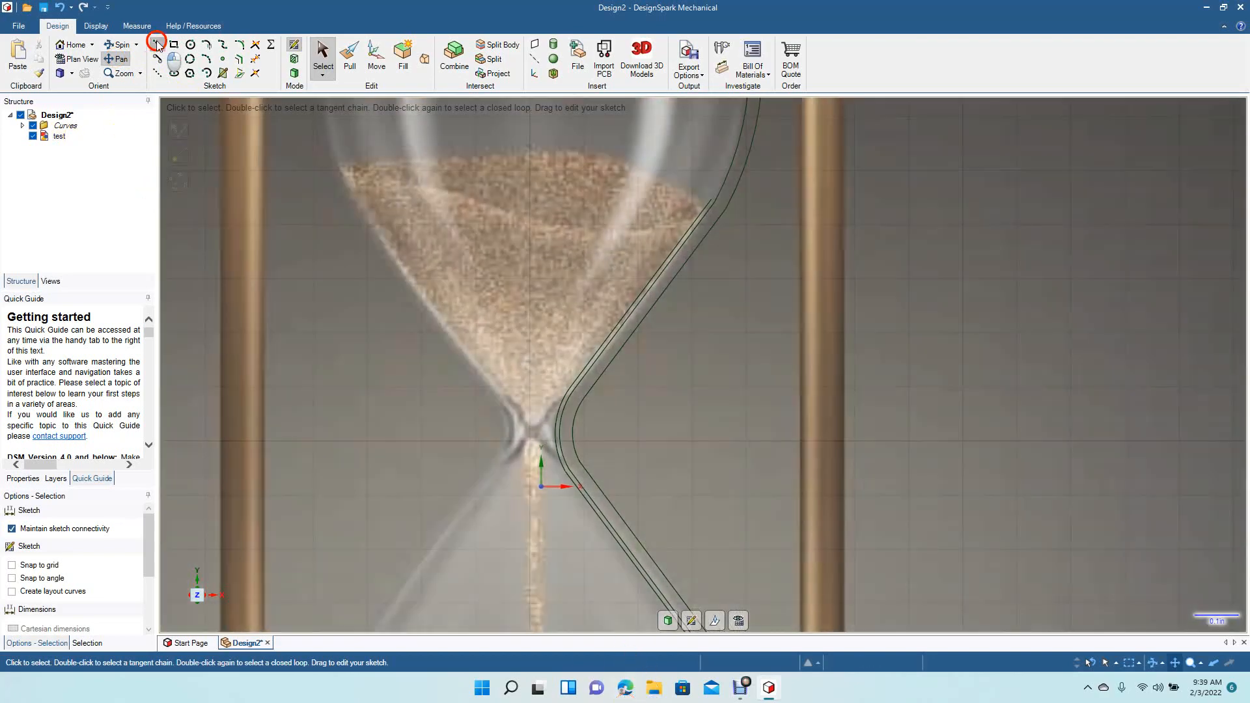
{"action": "left_click", "coordinate": [157, 44]}
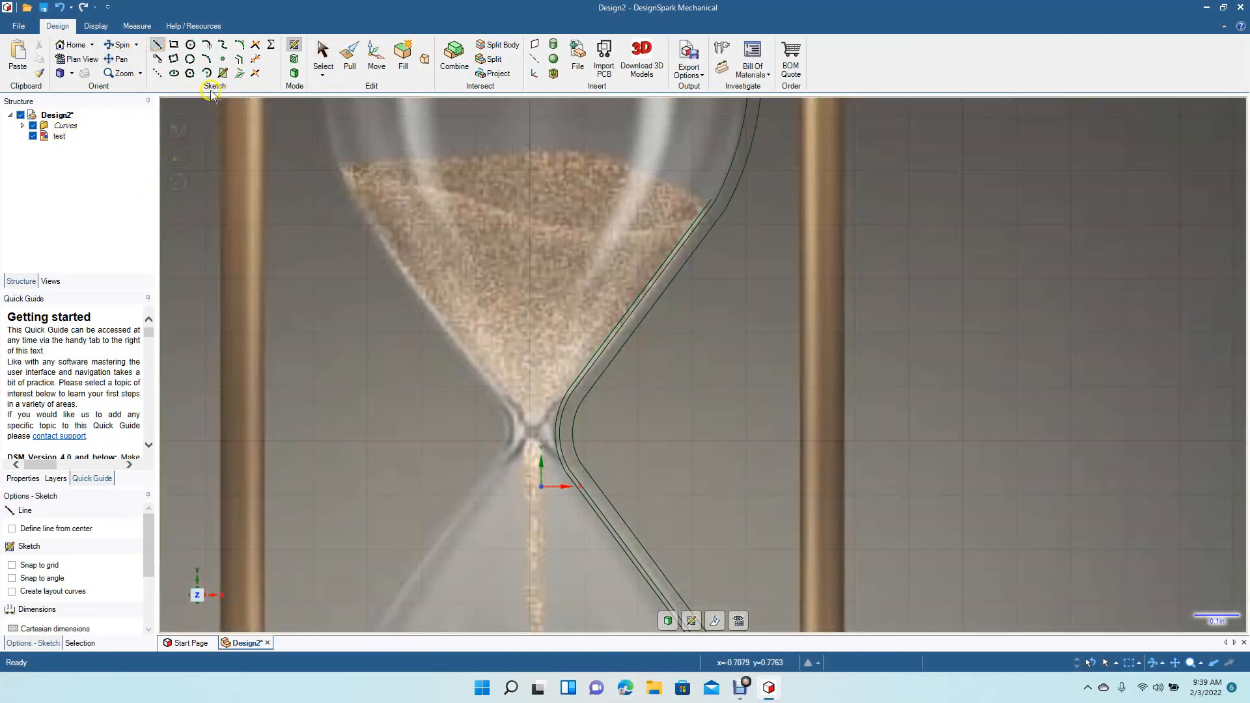
{"action": "left_click", "coordinate": [206, 60]}
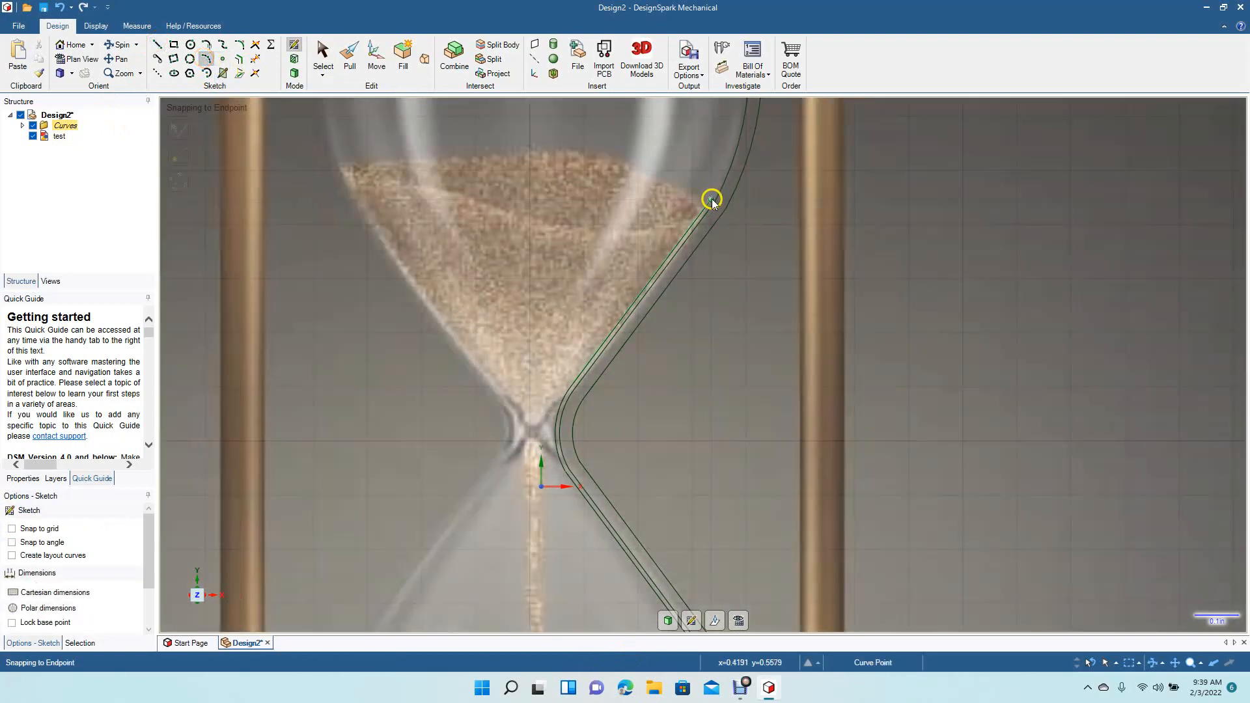
{"action": "left_click", "coordinate": [711, 200]}
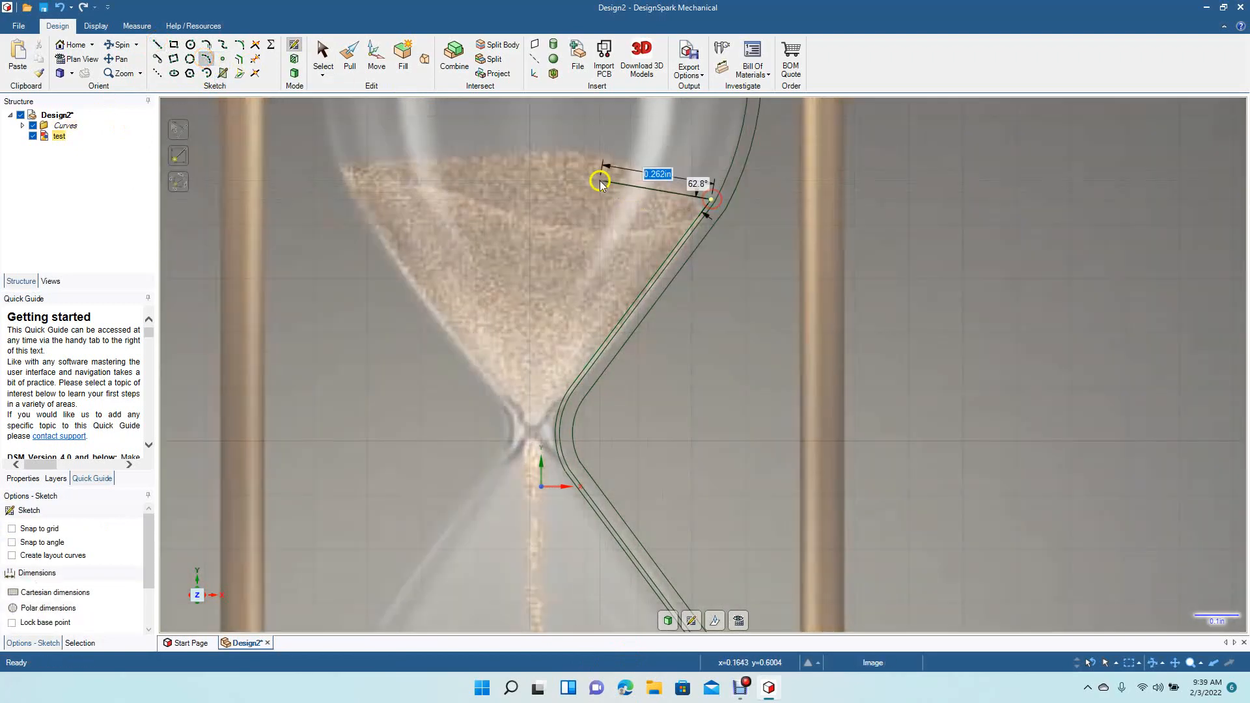
{"action": "left_click", "coordinate": [531, 157]}
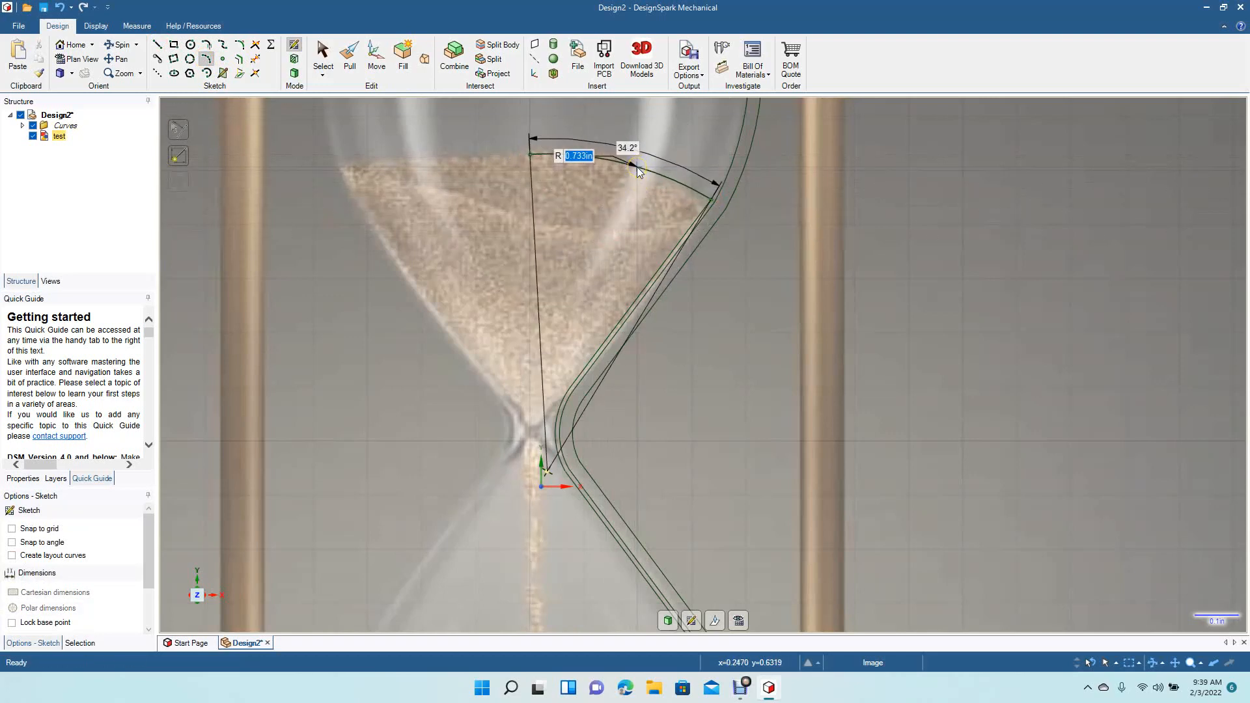
{"action": "left_click", "coordinate": [638, 171]}
{"action": "left_click", "coordinate": [323, 55]}
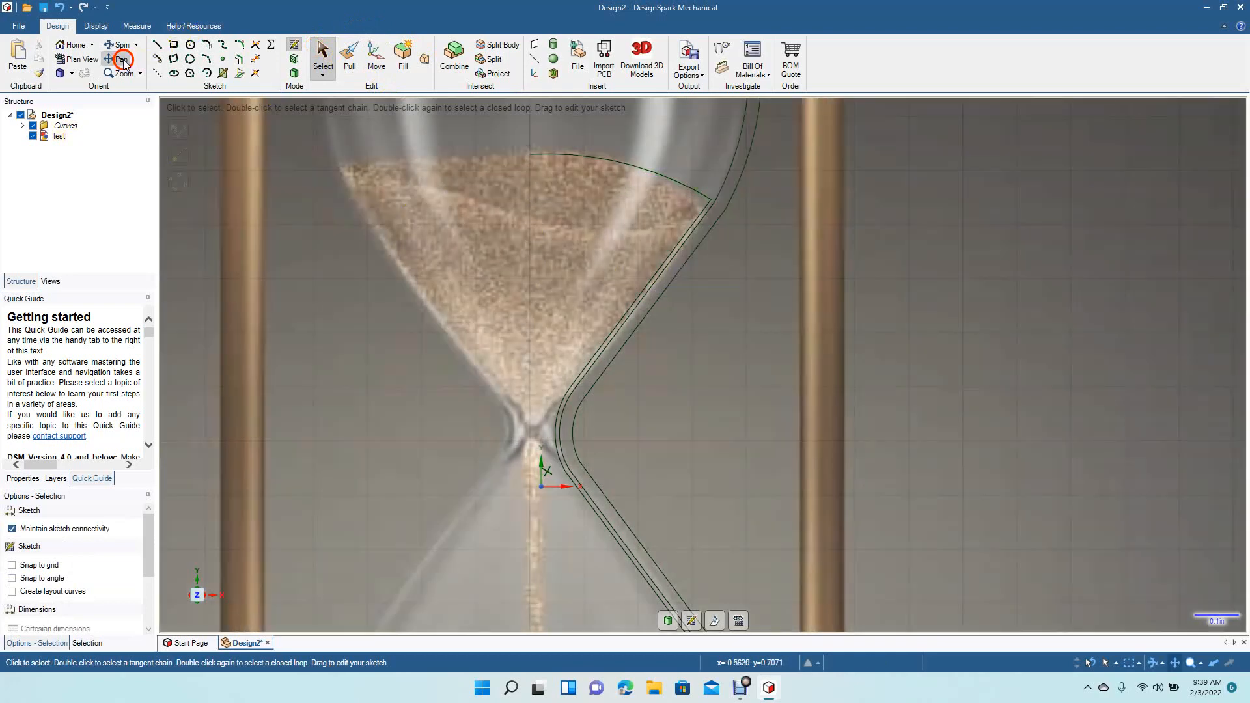
- Draw a vertical line about 0.84 in long from the centre end of the upper cap's lower edge down past the upper sand arc
{"action": "left_click", "coordinate": [122, 60]}
{"action": "left_click_drag", "start_coordinate": [448, 182], "coordinate": [470, 502]}
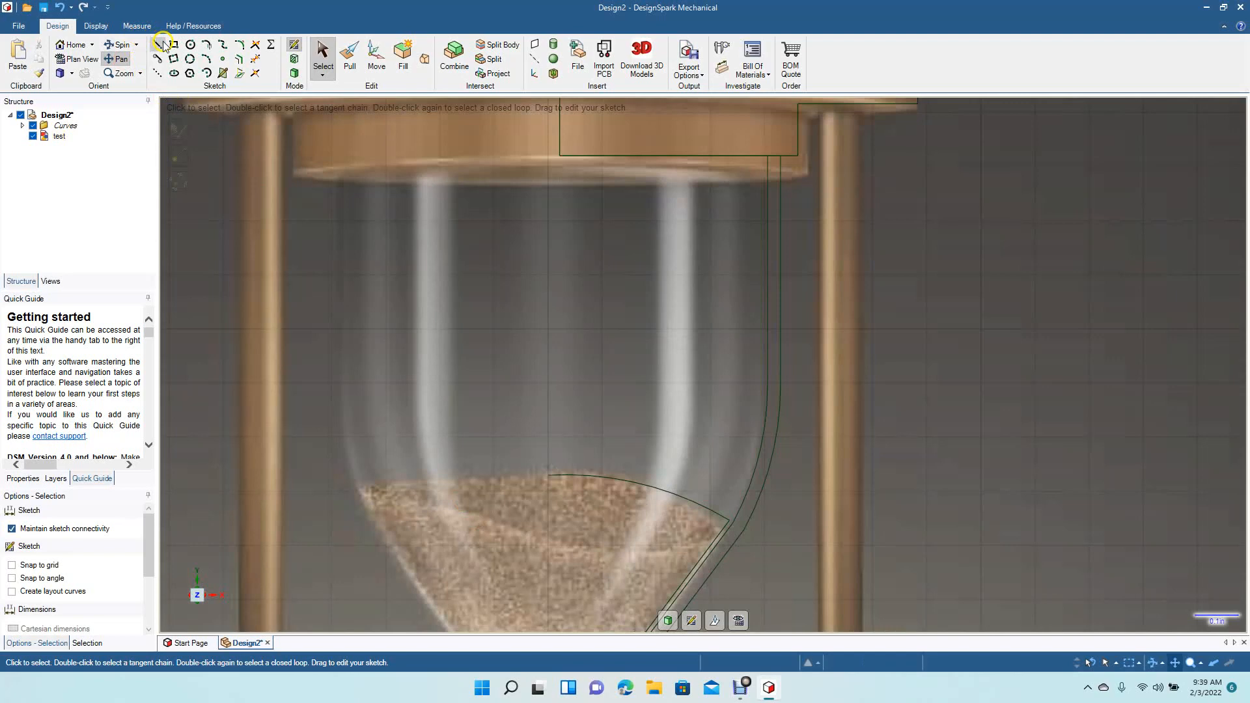
{"action": "left_click", "coordinate": [160, 45]}
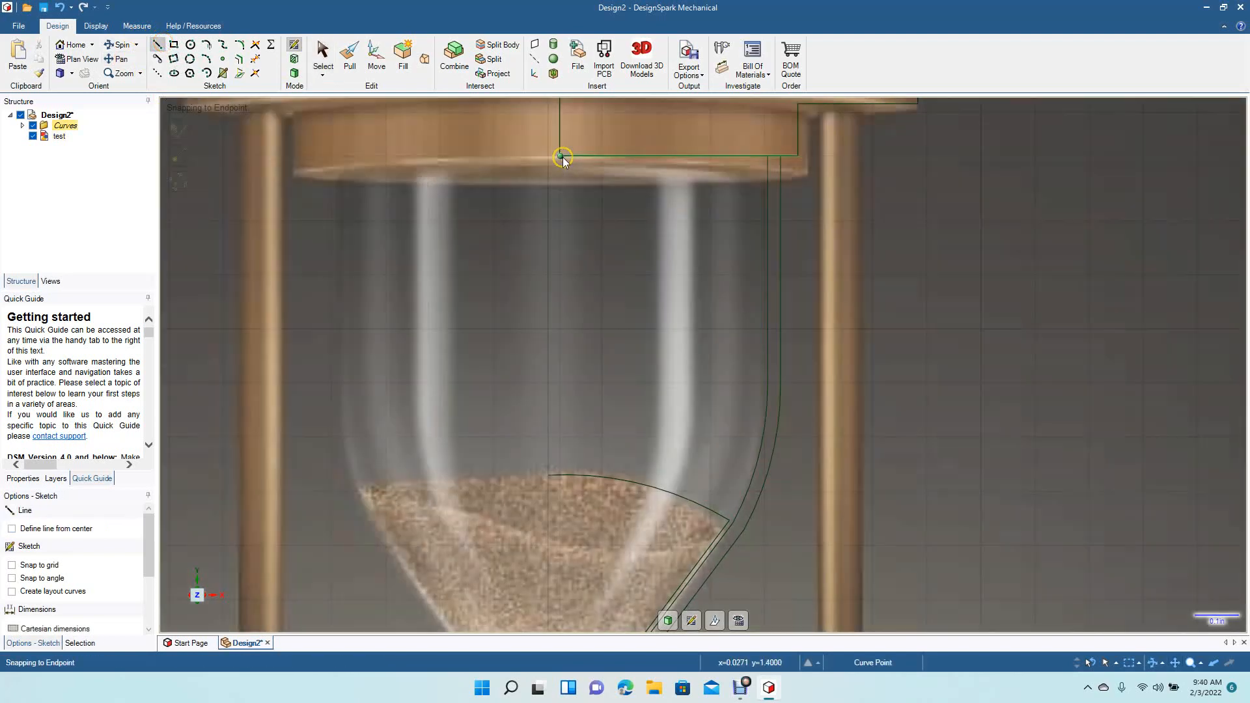
{"action": "left_click", "coordinate": [562, 158]}
{"action": "left_click", "coordinate": [562, 519]}
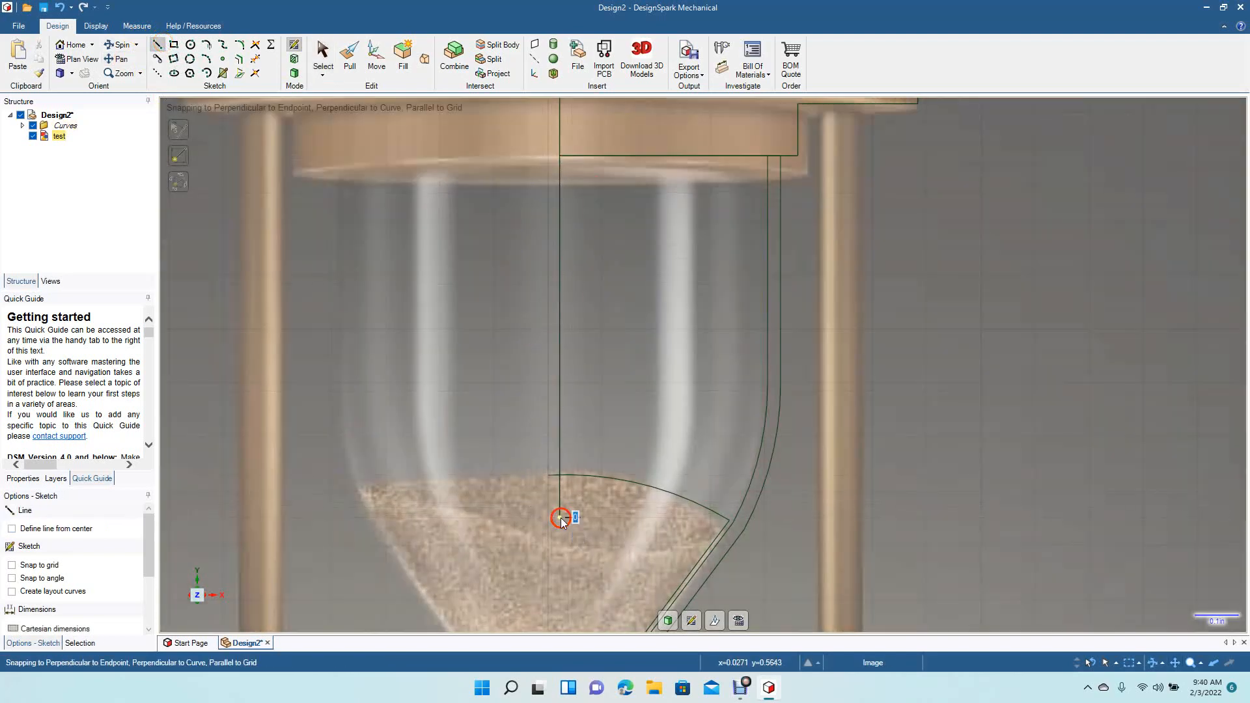
{"action": "left_click", "coordinate": [323, 58]}
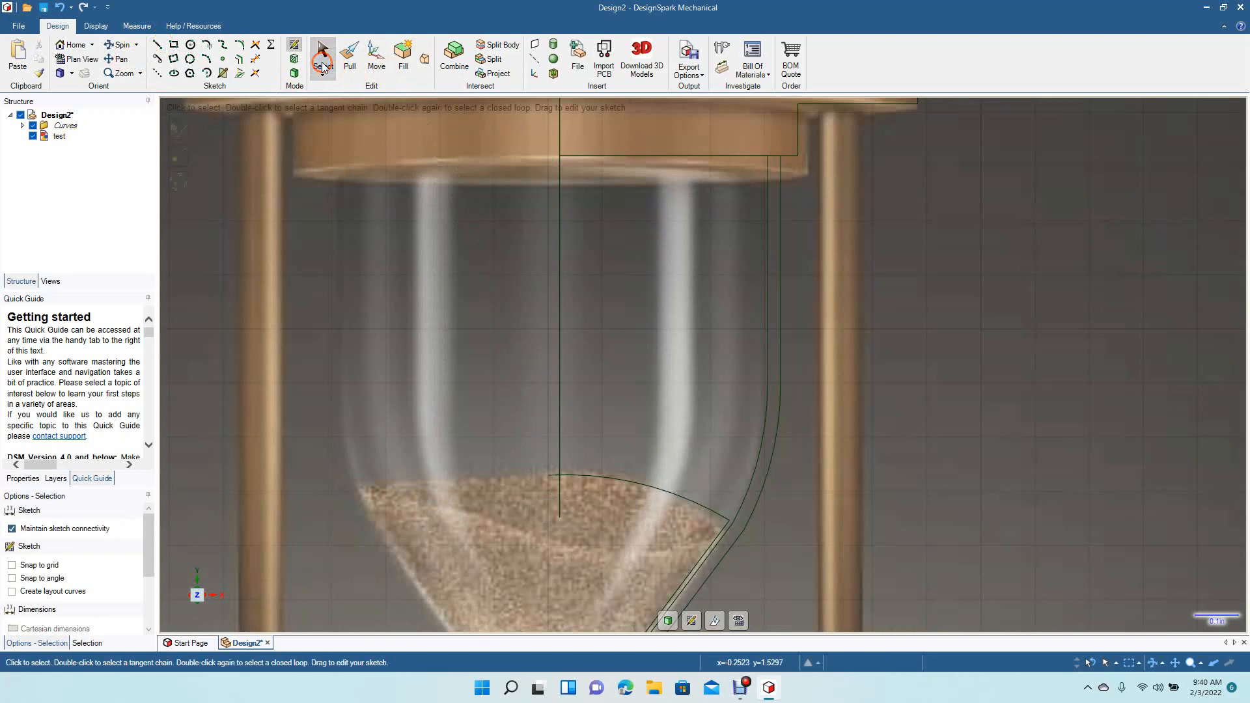
- Trim the vertical centre line below and above the upper sand arc, and the arc's overhang beyond the line
{"action": "left_click", "coordinate": [255, 59]}
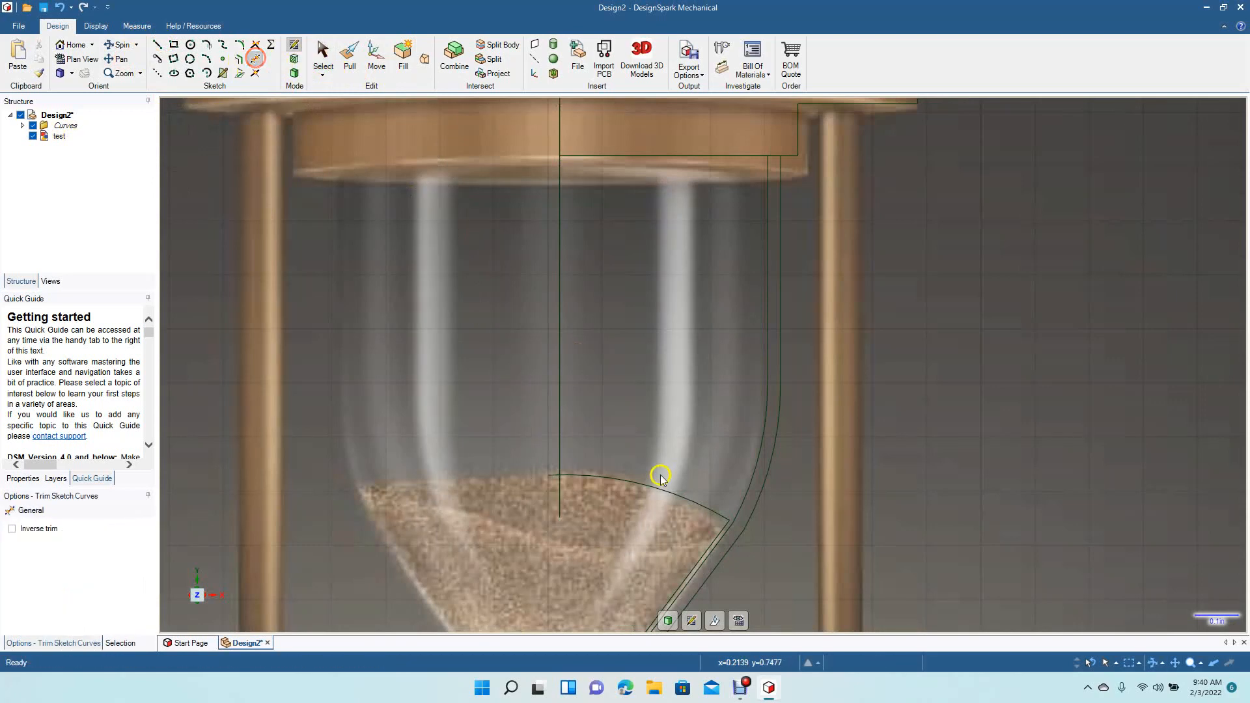
{"action": "left_click", "coordinate": [559, 498]}
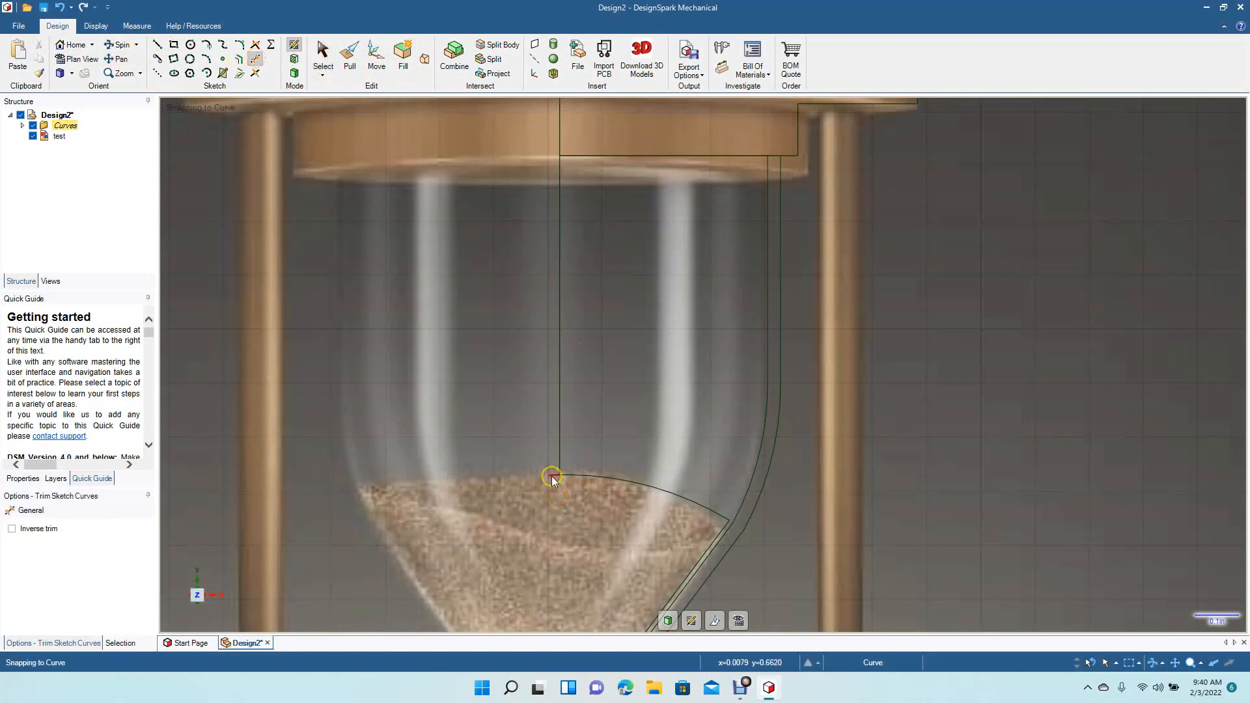
{"action": "left_click", "coordinate": [558, 437]}
- Draw a sloped line about 0.12 in long at the neck, continuing the upper sand offset line tangentially to the centre axis
{"action": "left_click", "coordinate": [119, 61]}
{"action": "mouse_move", "coordinate": [433, 460]}
{"action": "left_mouse_down"}
{"action": "mouse_move", "coordinate": [459, 284]}
{"action": "mouse_move", "coordinate": [456, 20]}
{"action": "left_mouse_up"}
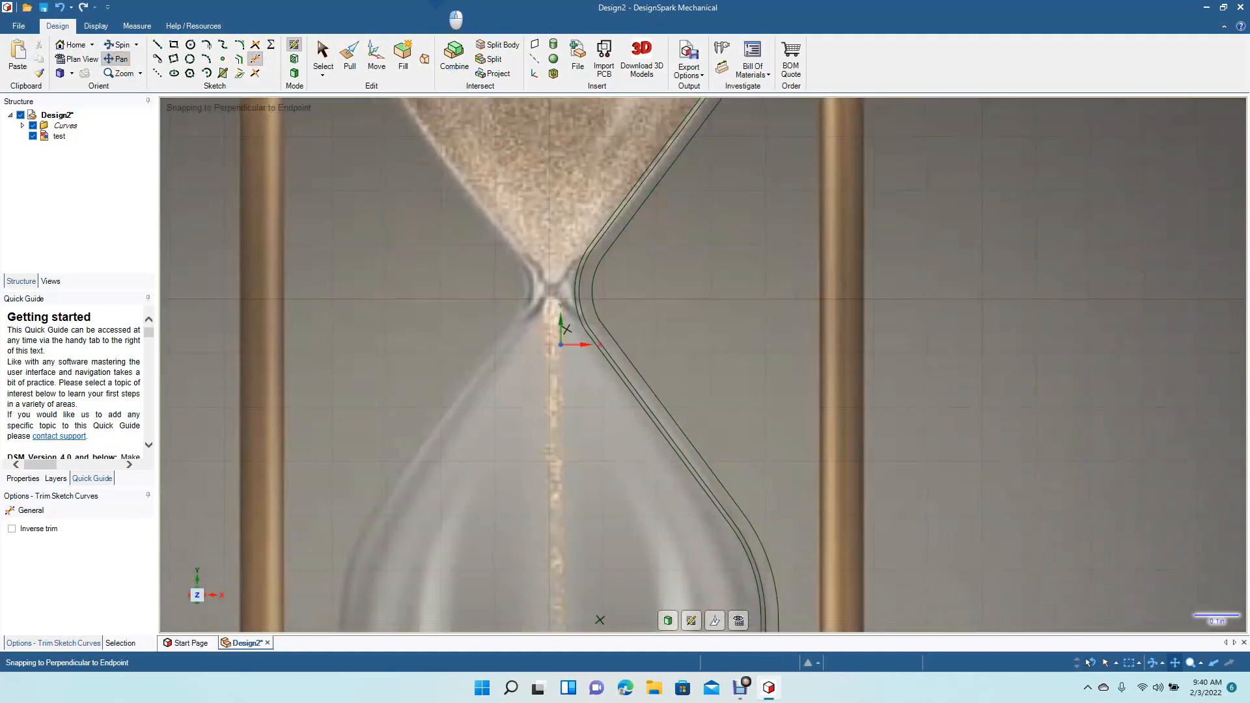
{"action": "left_click_drag", "start_coordinate": [444, 339], "coordinate": [450, 135]}
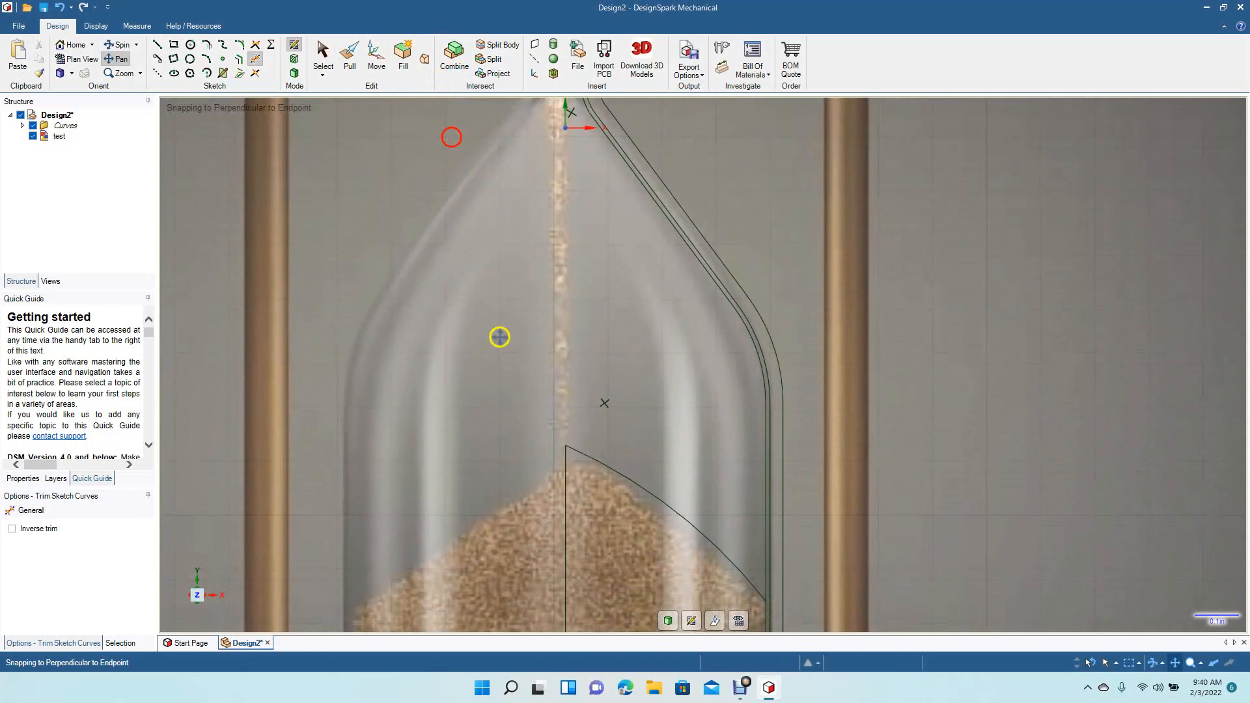
{"action": "left_click", "coordinate": [558, 448]}
{"action": "left_click_drag", "start_coordinate": [536, 412], "coordinate": [526, 698]}
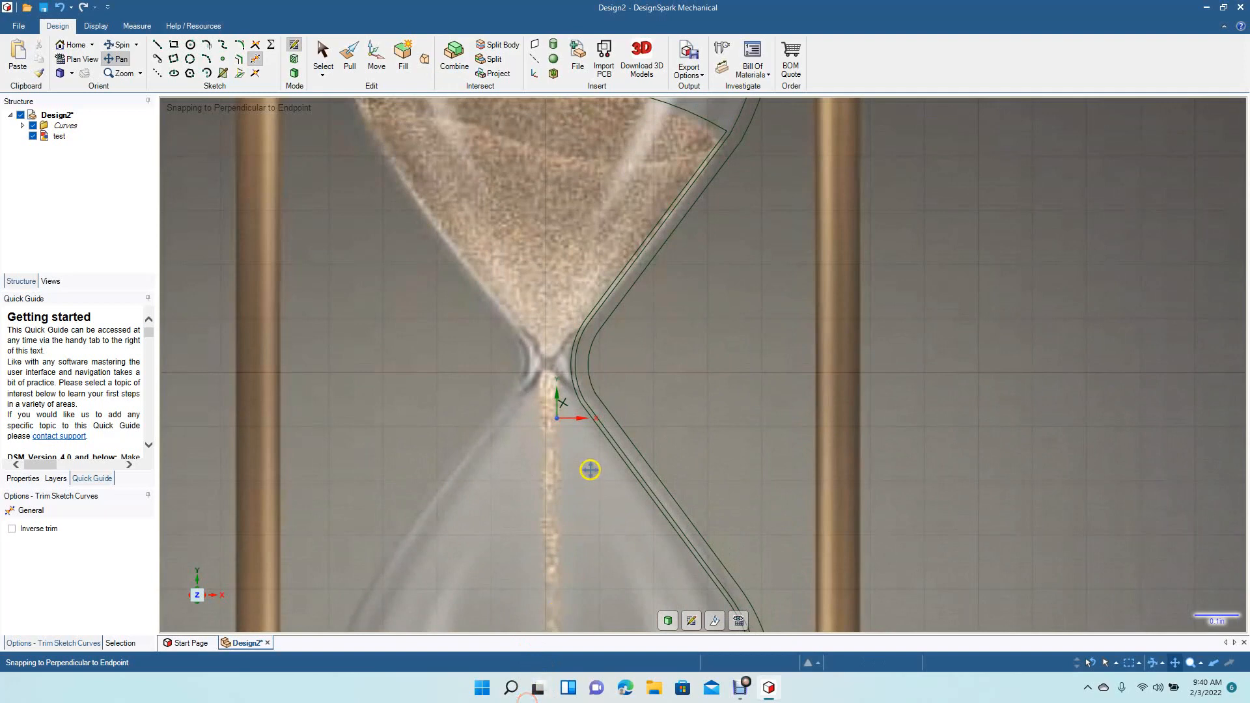
{"action": "left_click", "coordinate": [157, 43]}
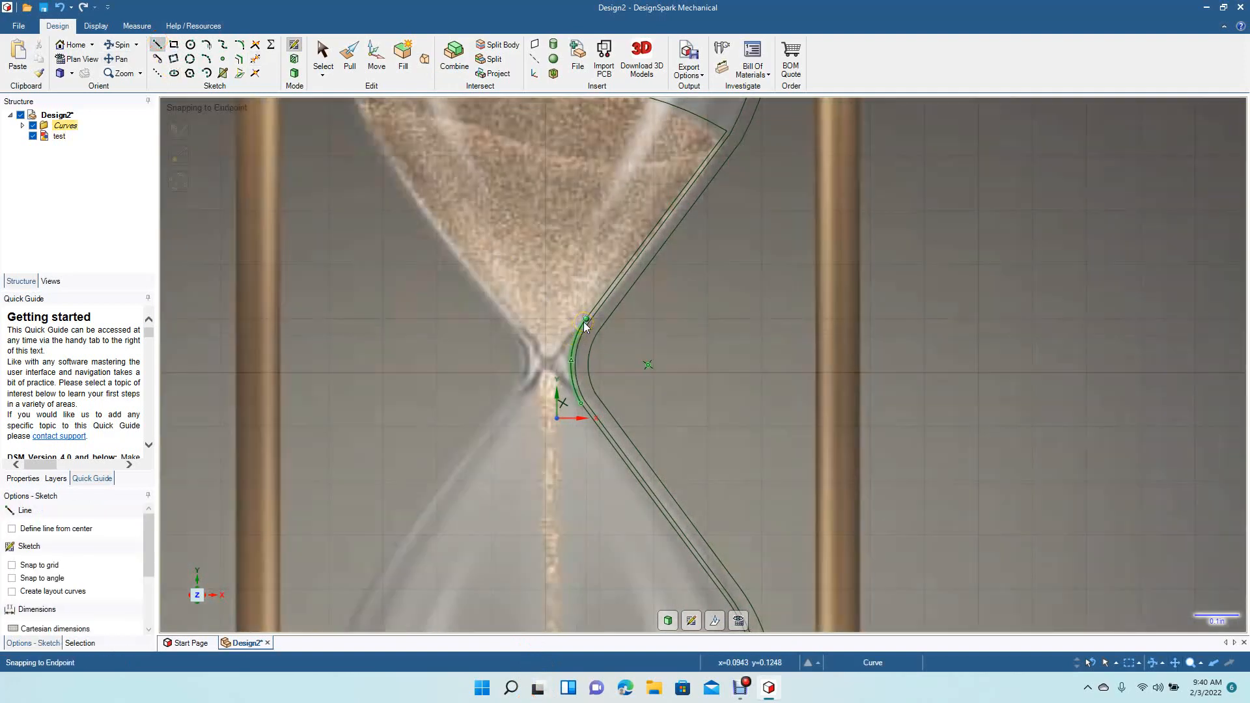
{"action": "left_click", "coordinate": [585, 320]}
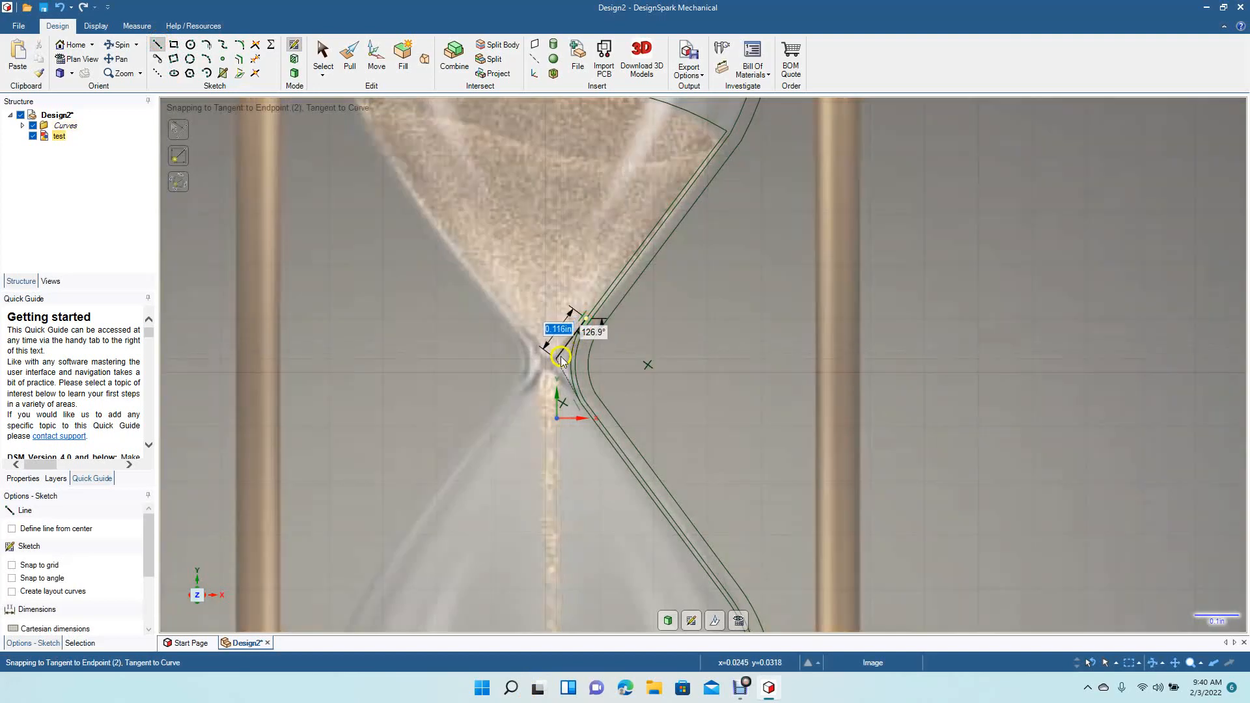
{"action": "left_click", "coordinate": [558, 359]}
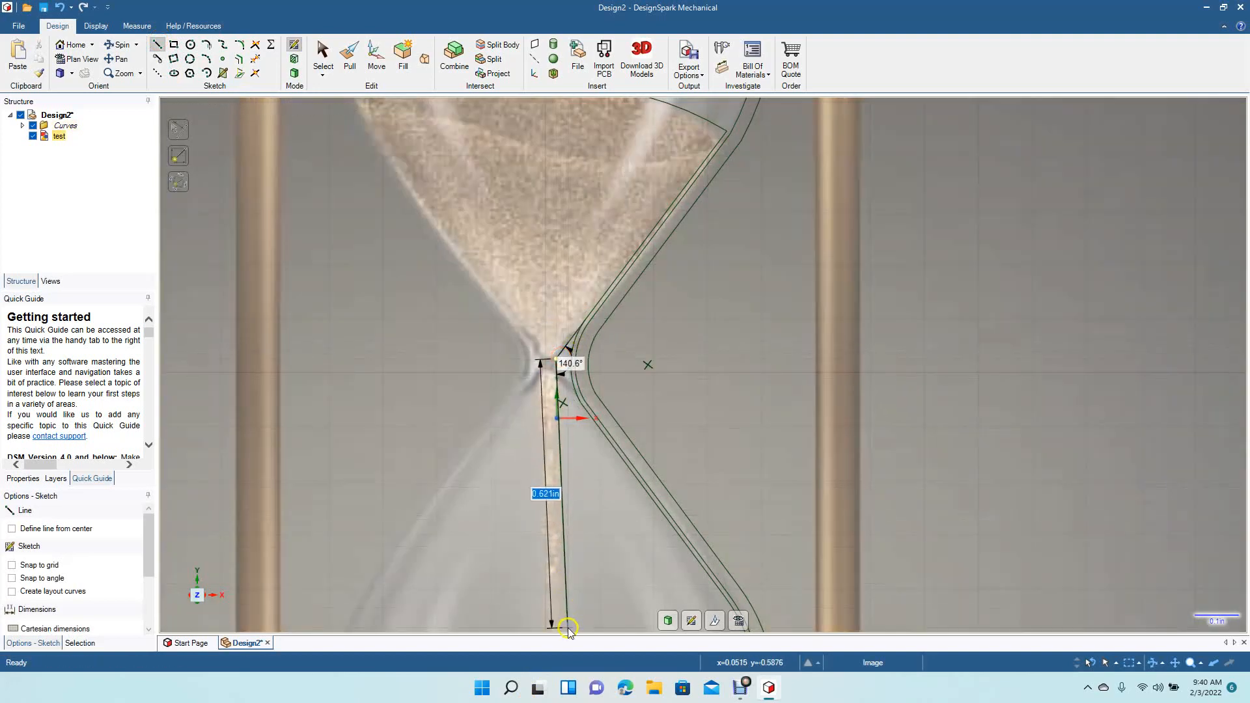
- Continue from the neck with a vertical line about 0.87 in long along the centre axis to the lower sand peak
{"action": "scroll", "coordinate": [562, 632], "scroll_direction": "down", "scroll_amount": 3}
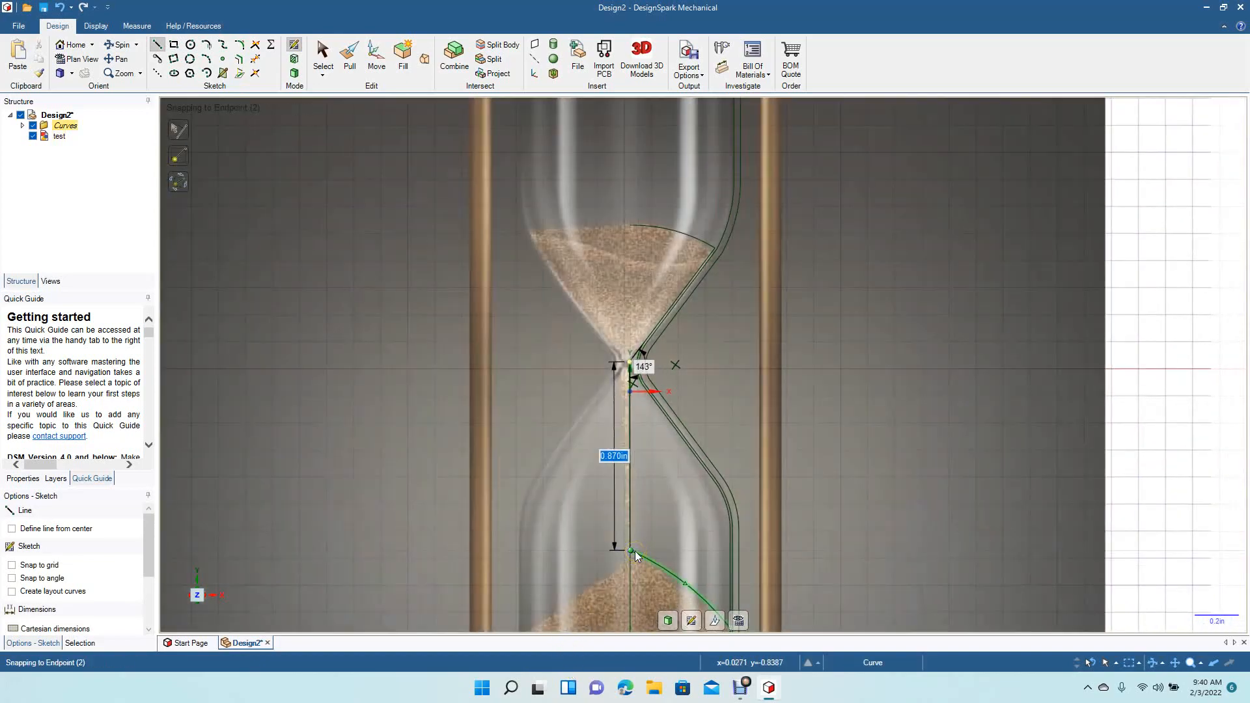
{"action": "left_click", "coordinate": [635, 551]}
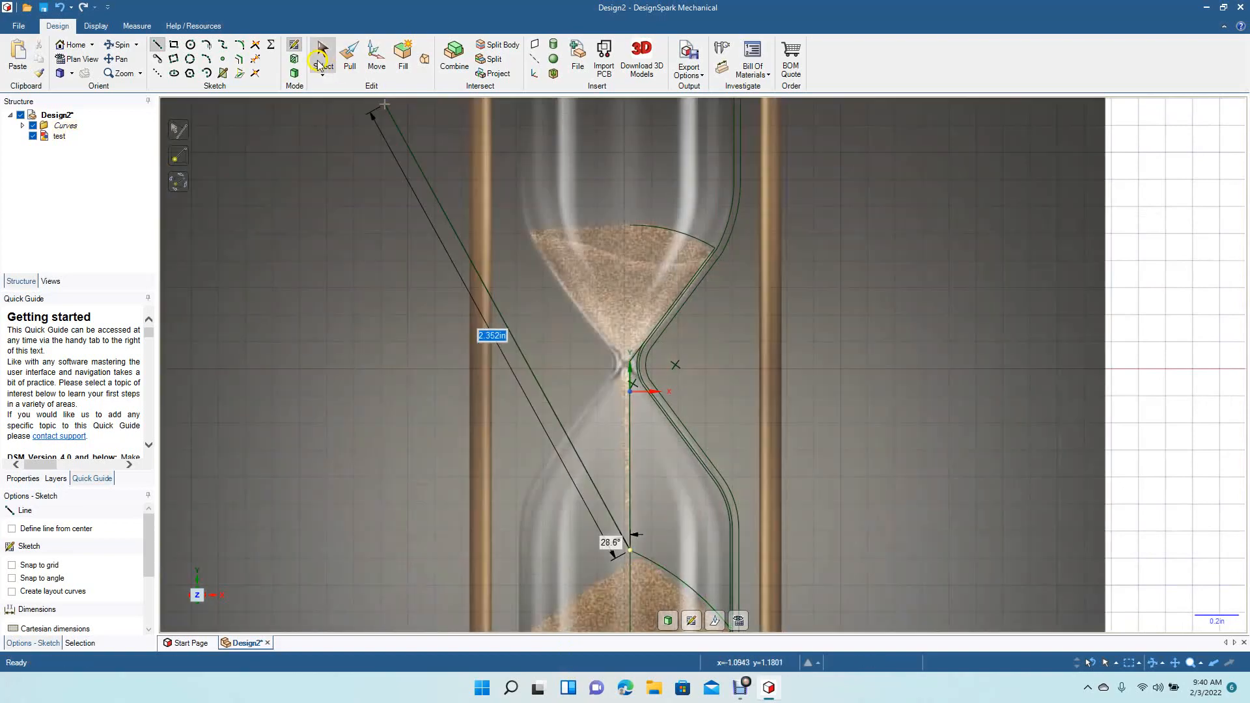
{"action": "left_click", "coordinate": [319, 60]}
- Fillet the neck corner between the sloped sand line and the vertical sand stream line with a radius of about 0.138 in
{"action": "scroll", "coordinate": [677, 367], "scroll_direction": "up", "scroll_amount": 5}
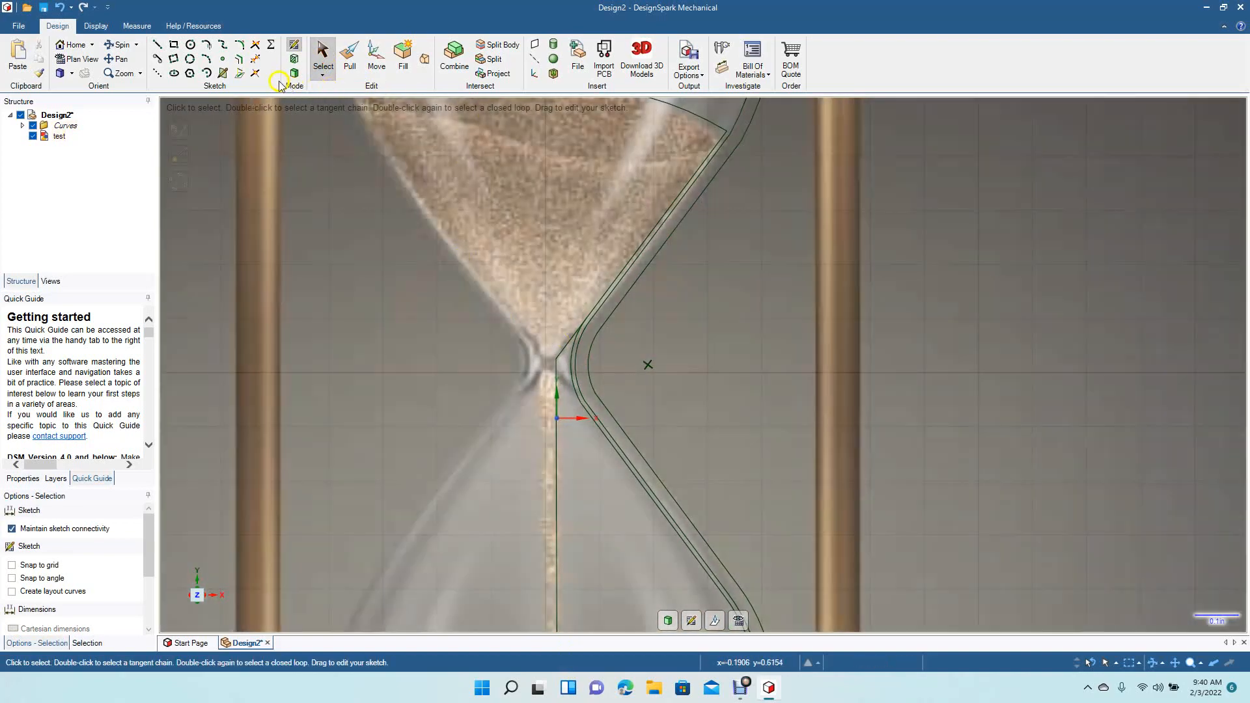
{"action": "left_click", "coordinate": [243, 47]}
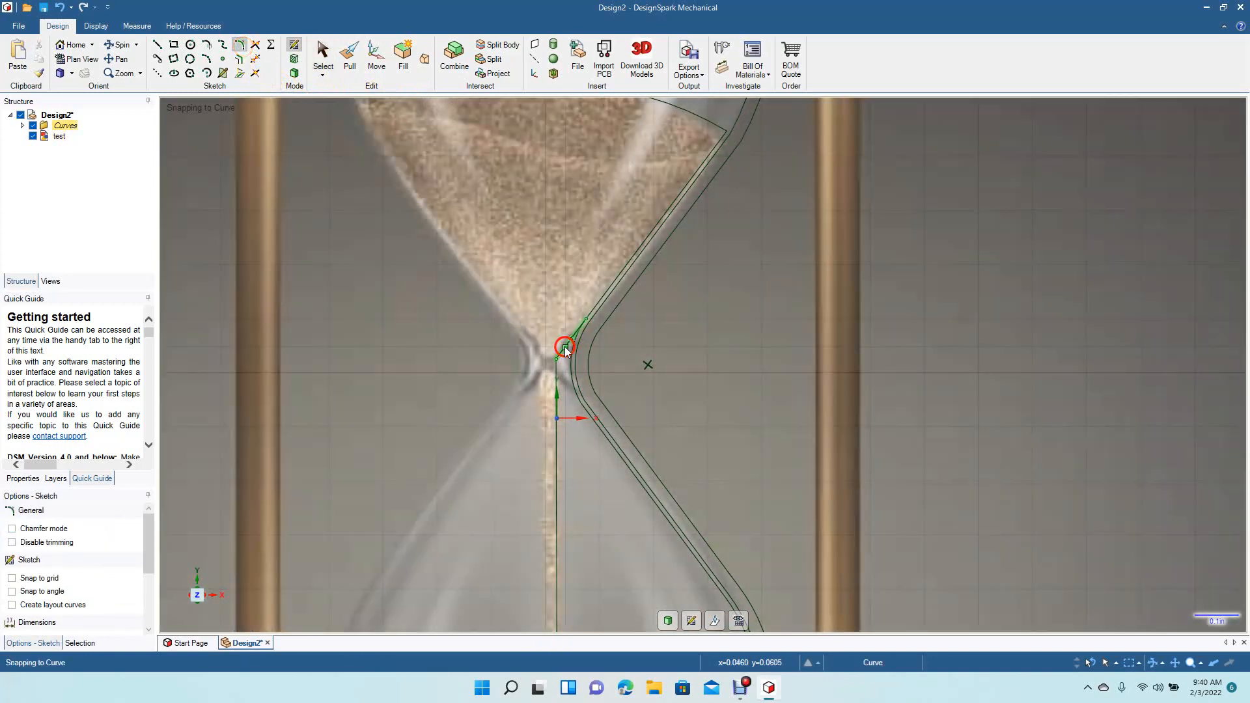
{"action": "left_click", "coordinate": [565, 350]}
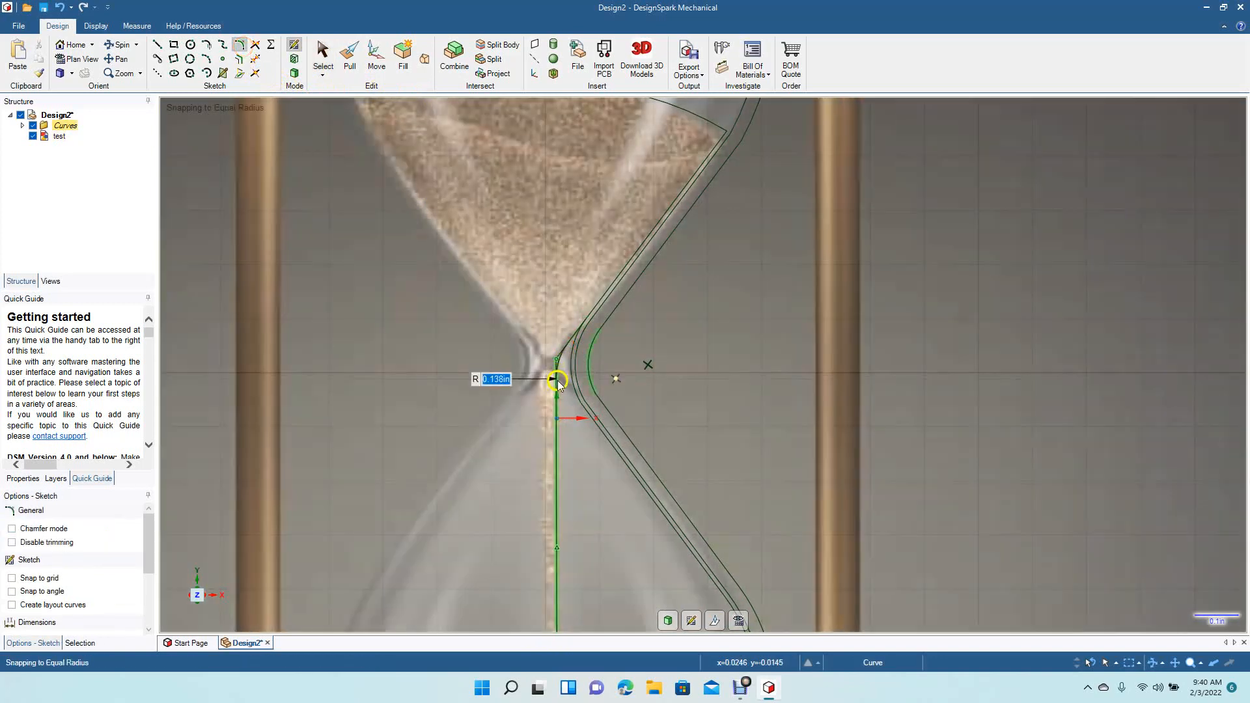
{"action": "left_click", "coordinate": [322, 52]}
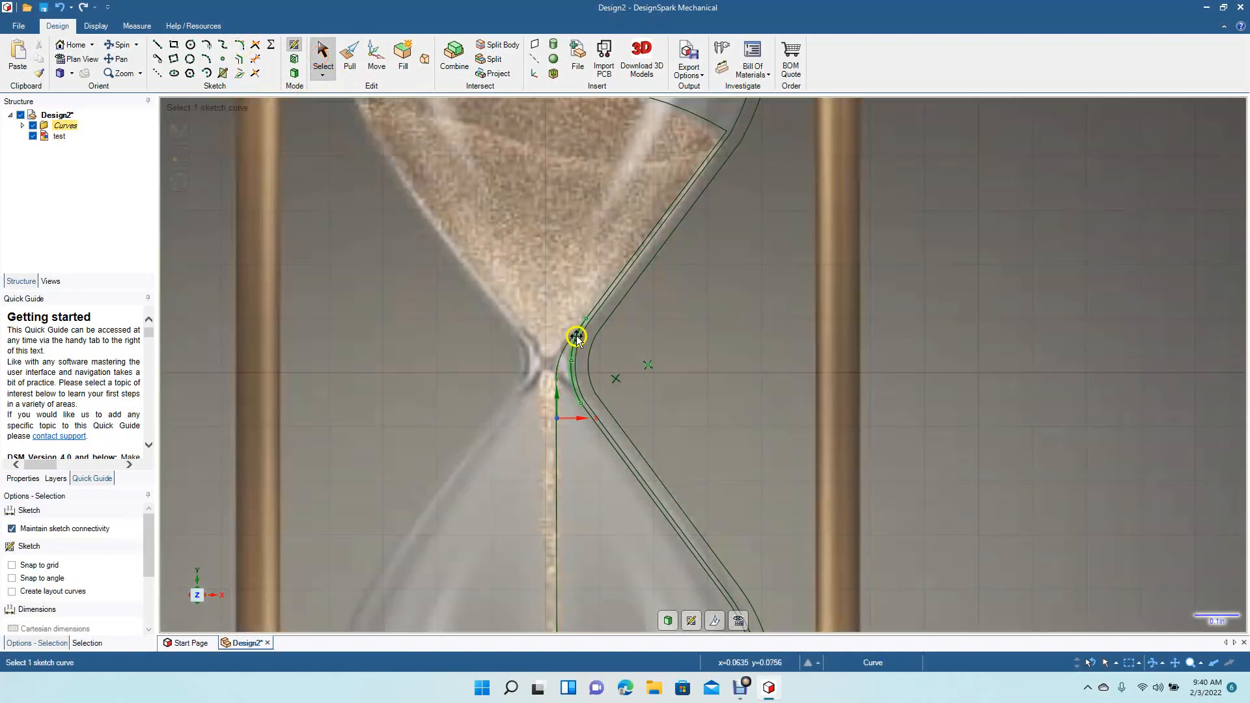
- Delete the leftover sand offset arc at the neck and the sloped sand offset line below it in the lower bulb
{"action": "left_click", "coordinate": [580, 346]}
{"action": "left_click", "coordinate": [573, 364]}
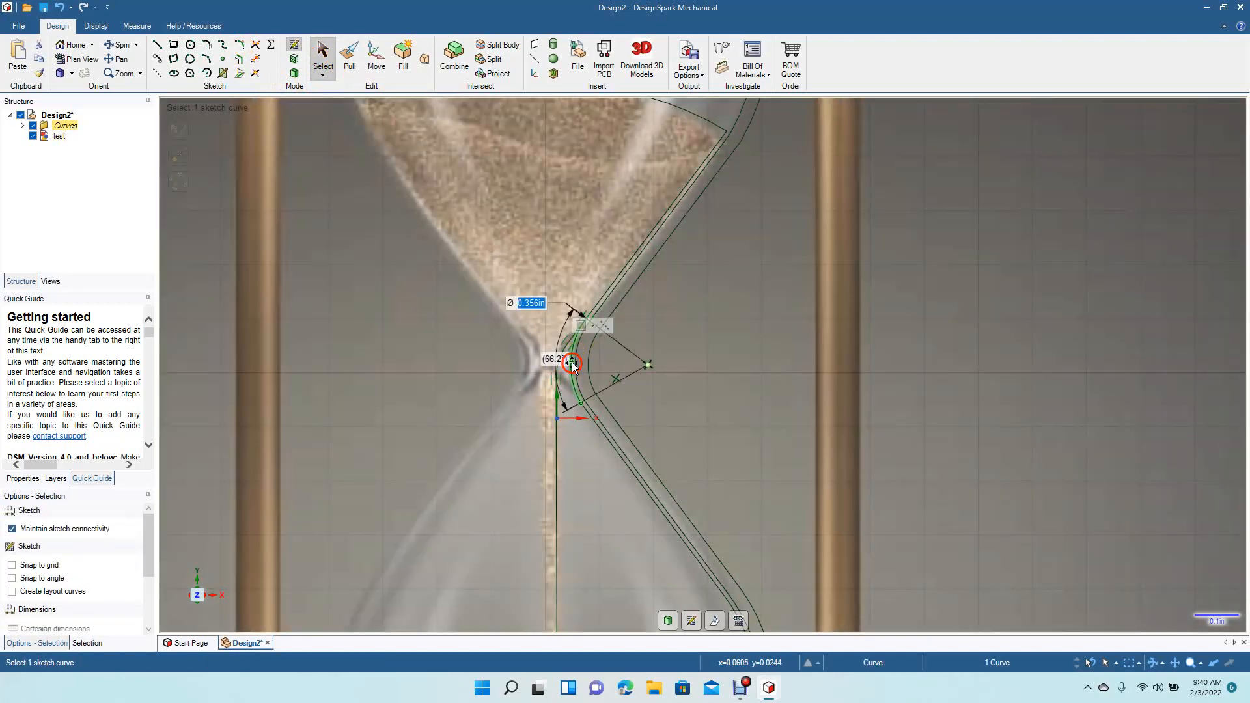
{"action": "key", "text": "Delete"}
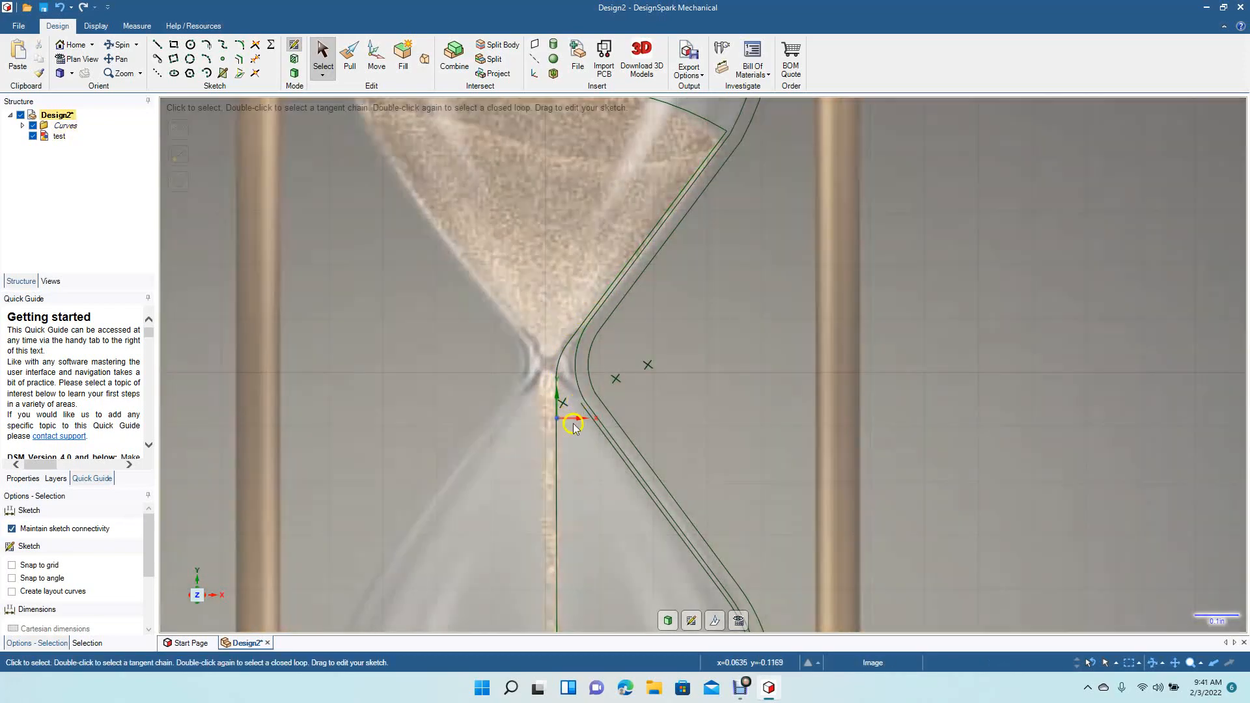
{"action": "left_click", "coordinate": [592, 424]}
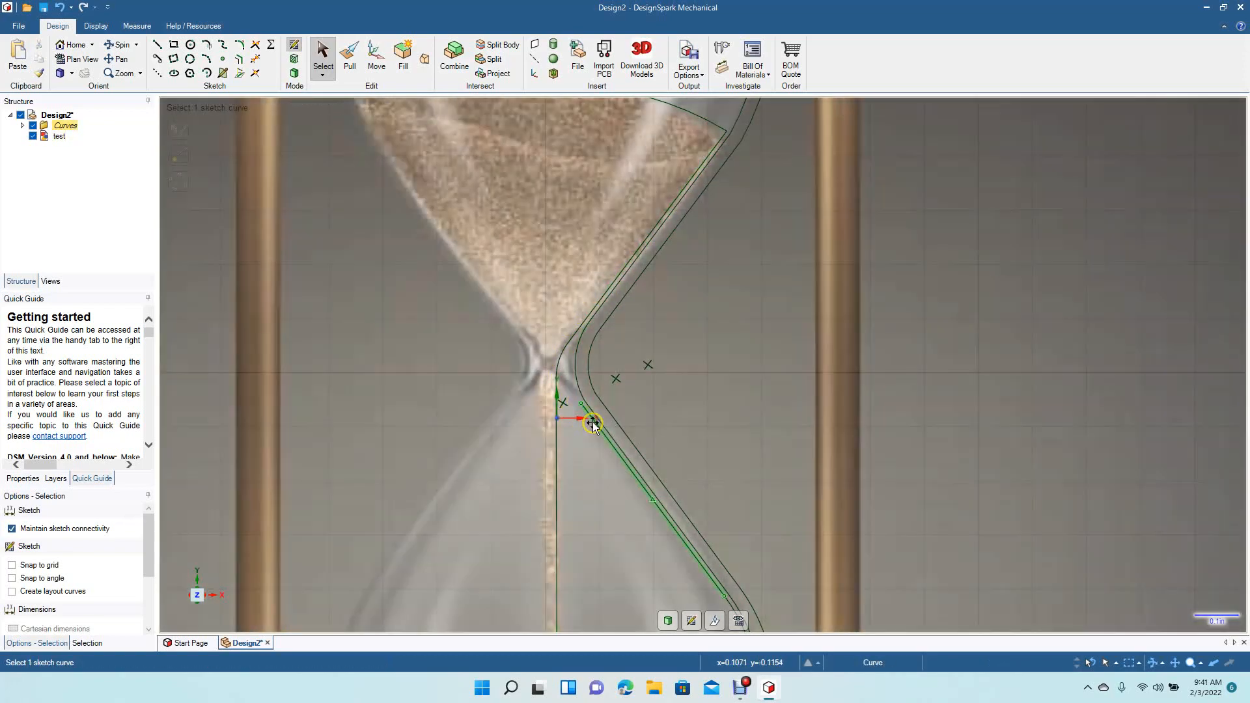
{"action": "key", "text": "Delete"}
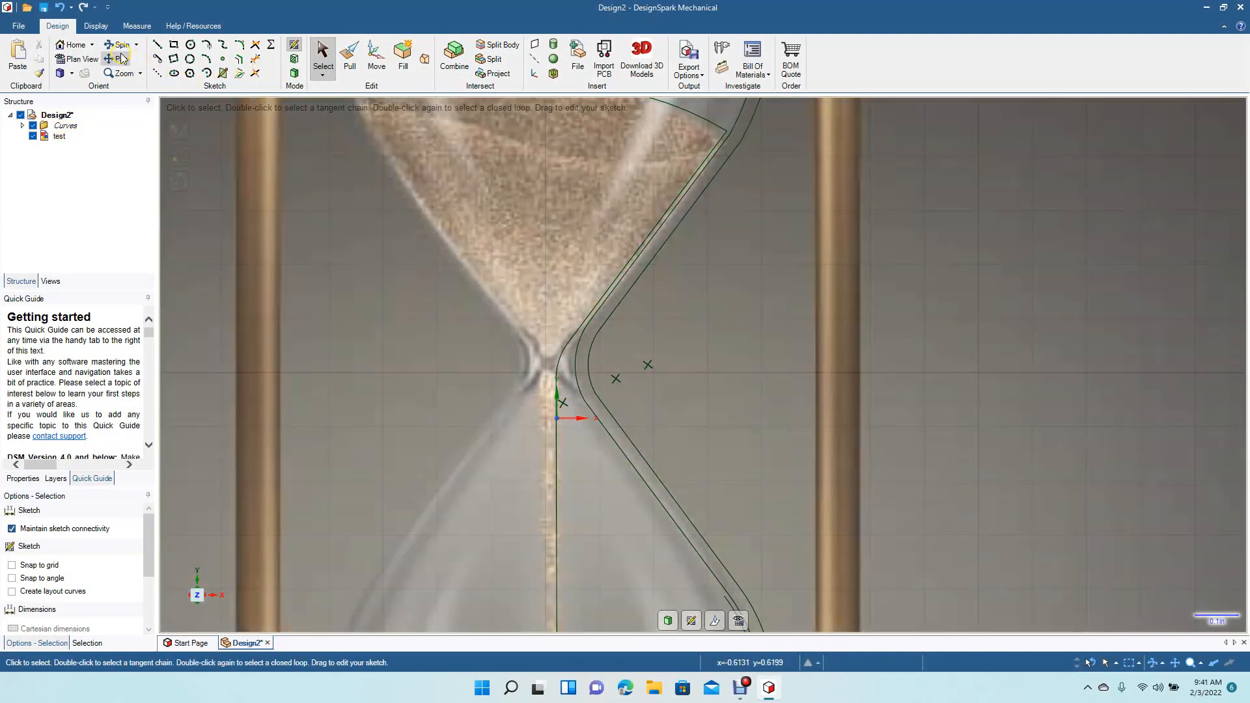
- Delete the curved sand offset line at the lower bulb's shoulder
{"action": "left_click", "coordinate": [121, 58]}
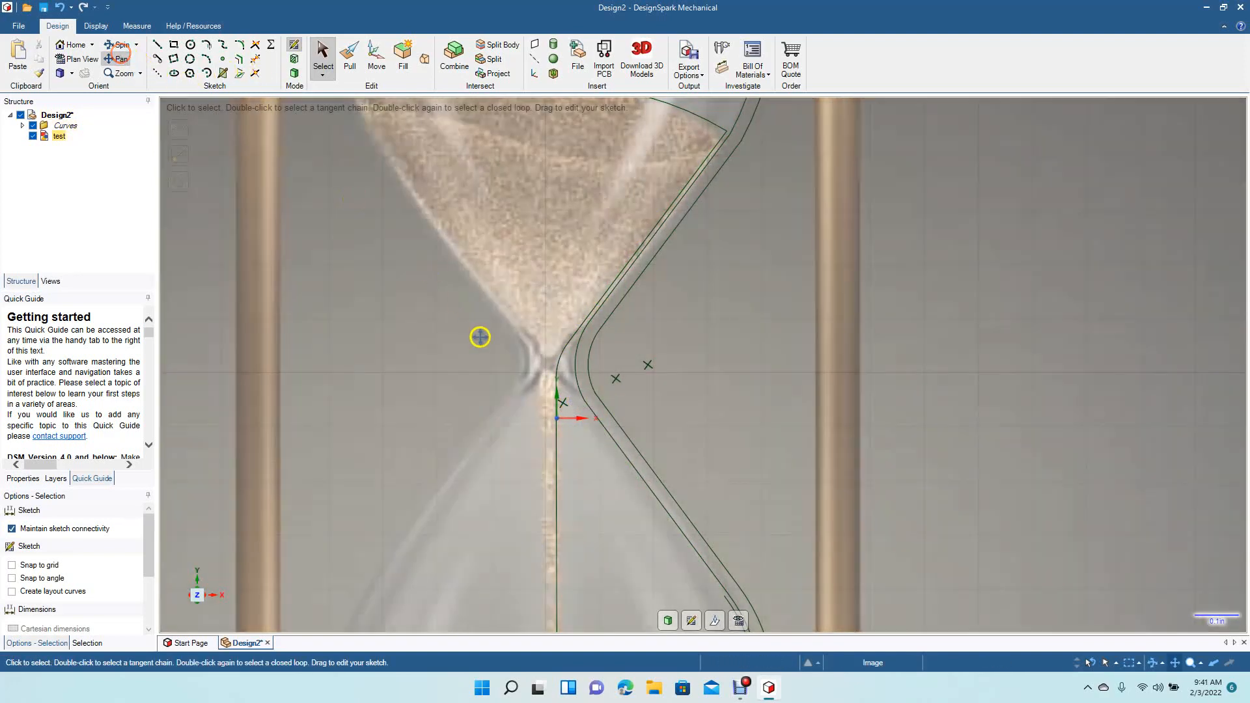
{"action": "mouse_move", "coordinate": [506, 424]}
{"action": "left_mouse_down"}
{"action": "mouse_move", "coordinate": [496, 199]}
{"action": "mouse_move", "coordinate": [488, 169]}
{"action": "mouse_move", "coordinate": [479, 176]}
{"action": "left_mouse_up"}
{"action": "left_click", "coordinate": [711, 376]}
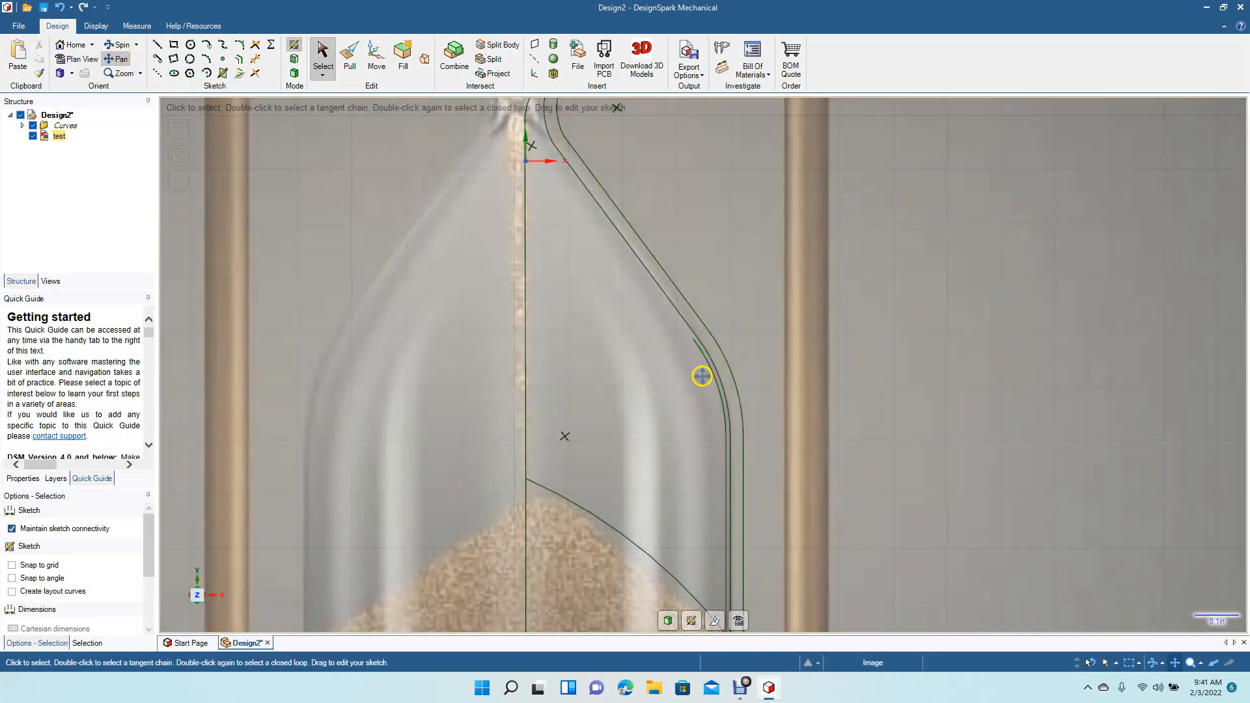
{"action": "left_click", "coordinate": [702, 376]}
{"action": "left_click", "coordinate": [710, 374]}
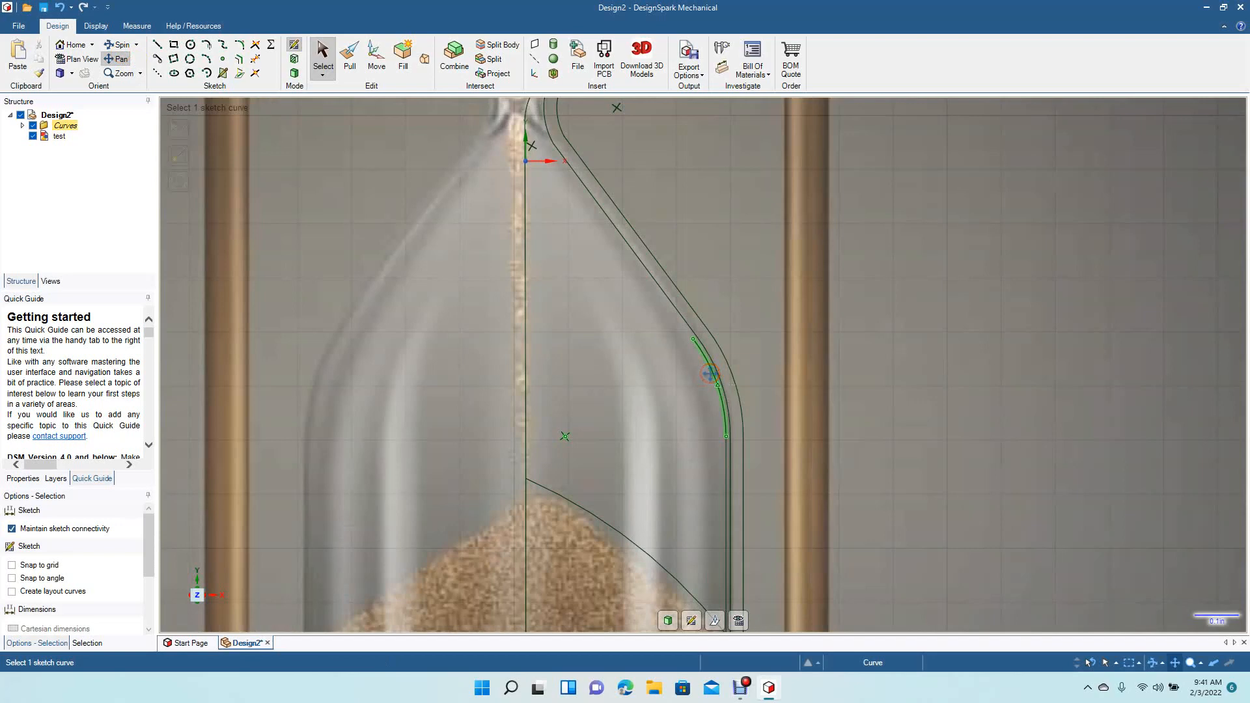
{"action": "left_click", "coordinate": [255, 62]}
{"action": "left_click", "coordinate": [322, 63]}
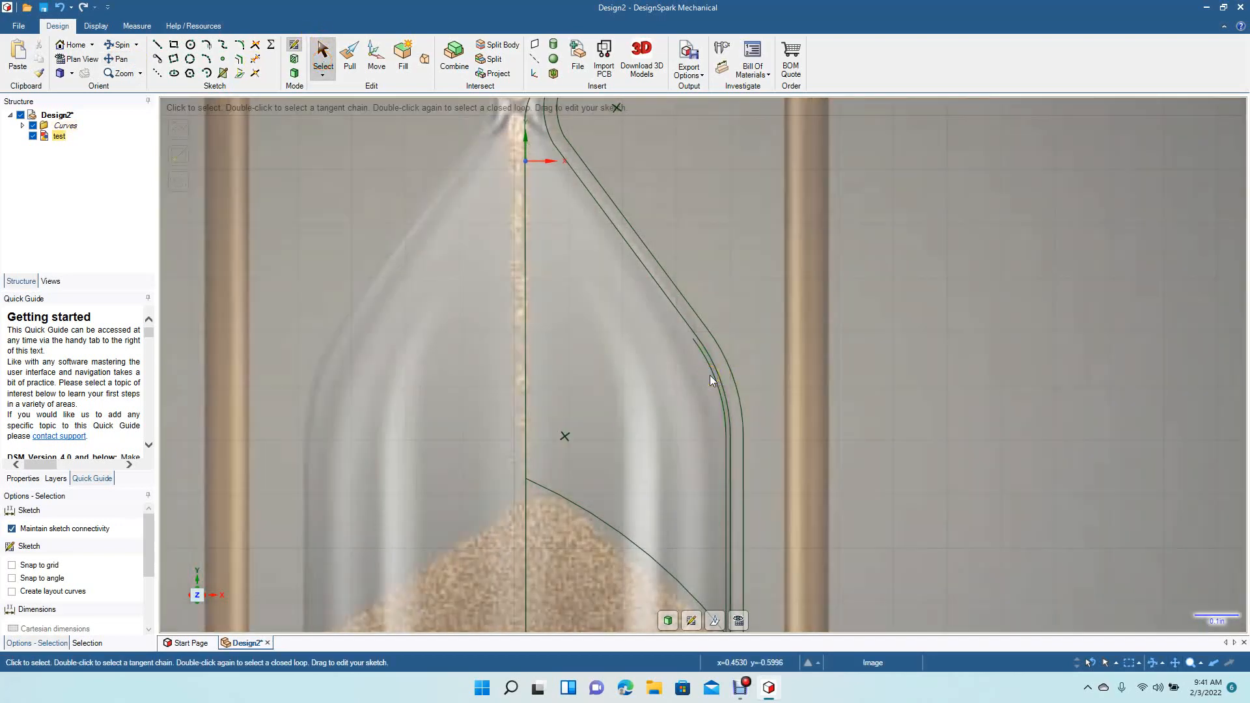
{"action": "left_click", "coordinate": [709, 375]}
{"action": "key", "text": "Delete"}
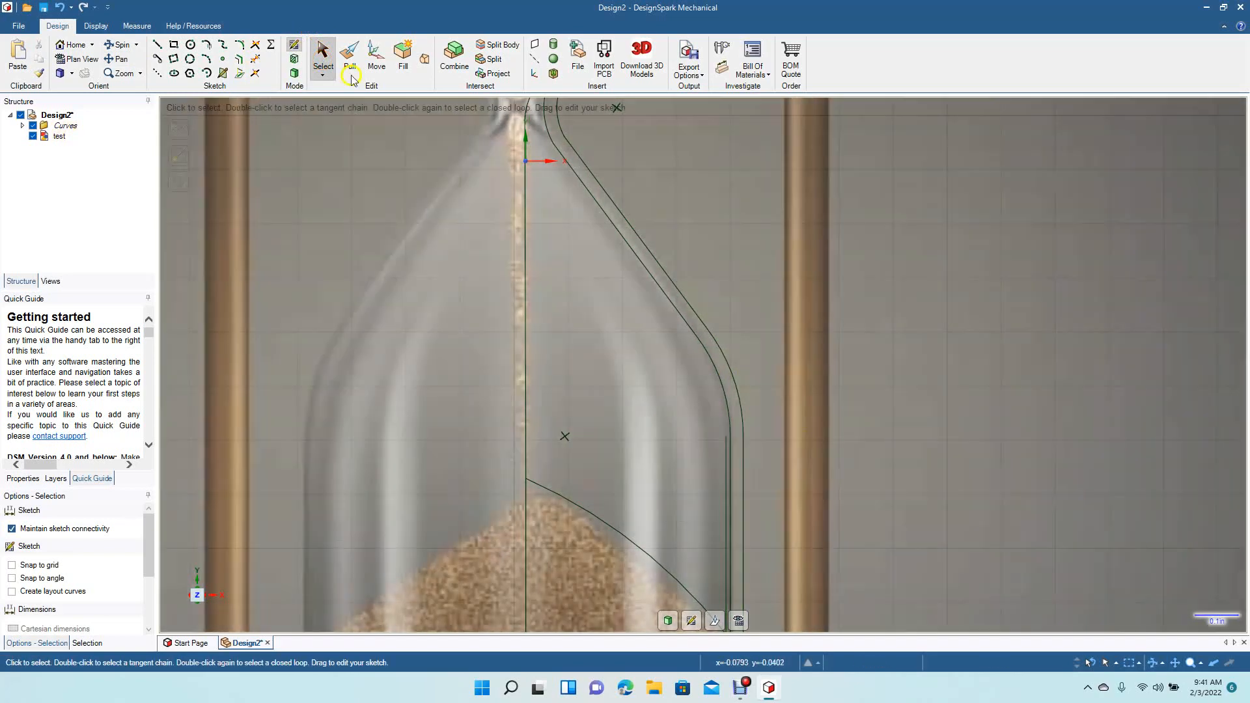
- Trim the lower bulb's vertical sand offset line above the point where the sand arc meets it
{"action": "left_click", "coordinate": [116, 59]}
{"action": "left_click_drag", "start_coordinate": [463, 412], "coordinate": [446, 293]}
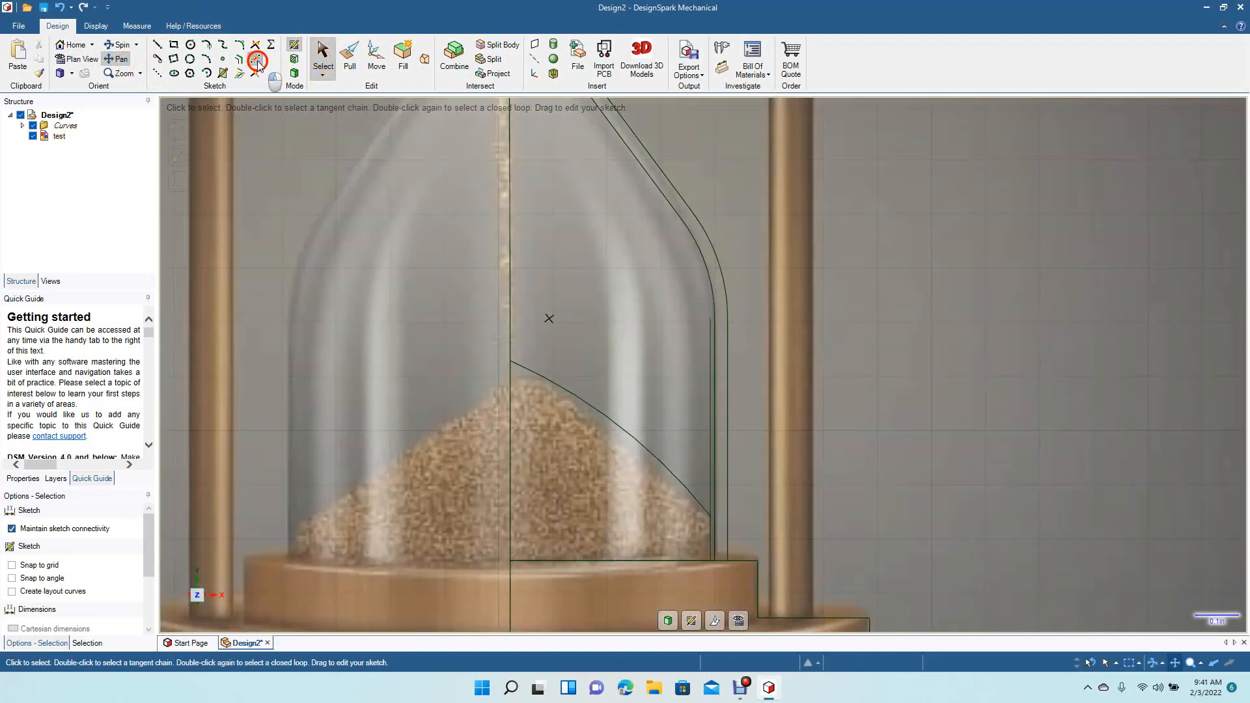
{"action": "left_click", "coordinate": [257, 61]}
{"action": "left_click", "coordinate": [707, 400]}
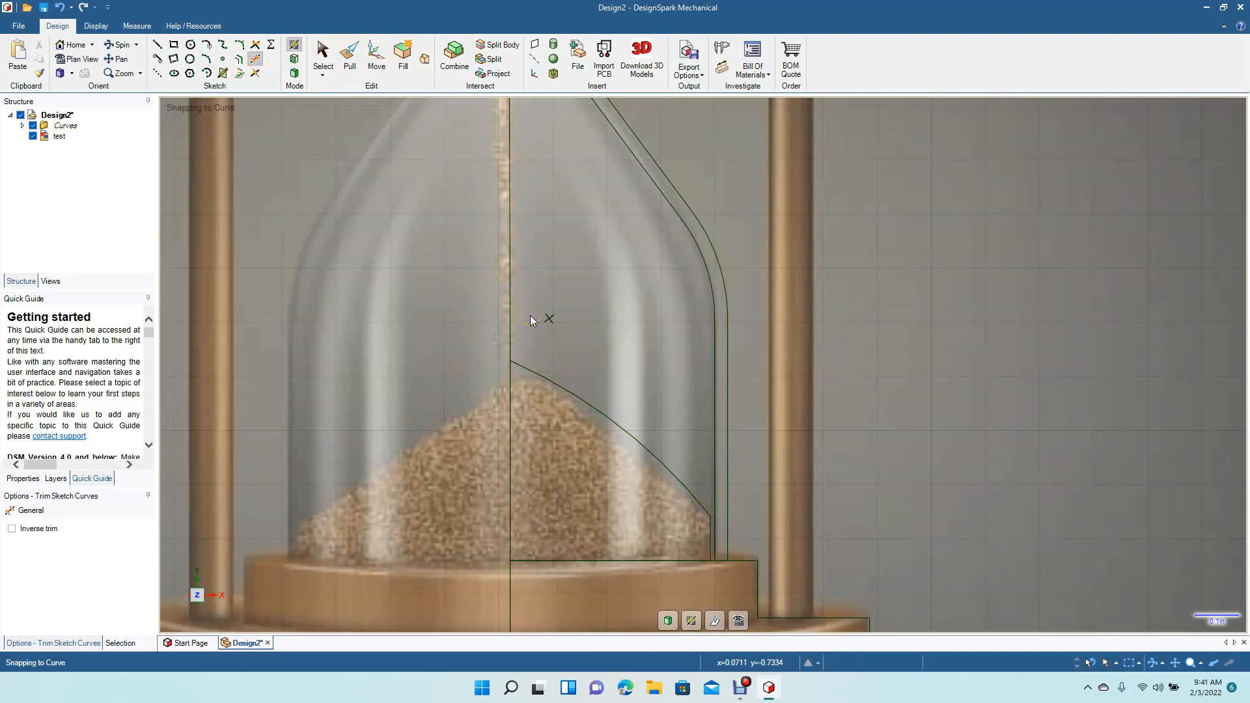
- Offset the vertical sand stream line 0.01 in outward from the centre axis, towards the glass wall
{"action": "left_click", "coordinate": [239, 60]}
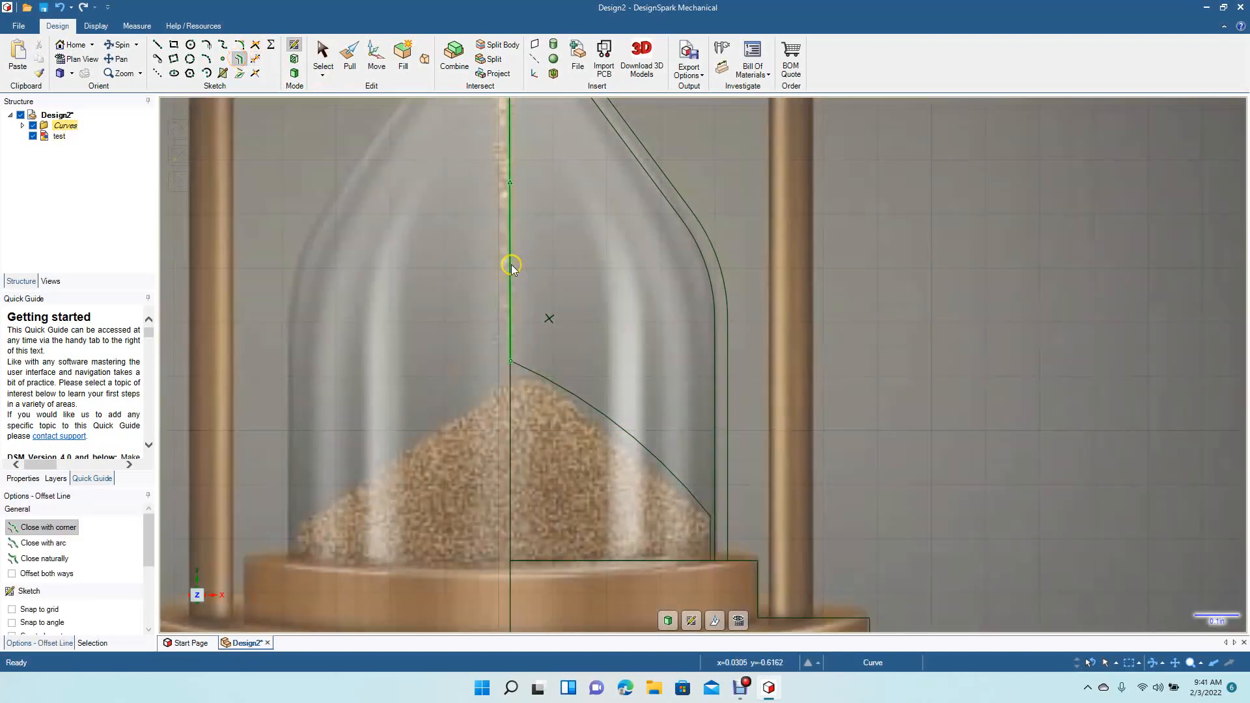
{"action": "left_click", "coordinate": [511, 264]}
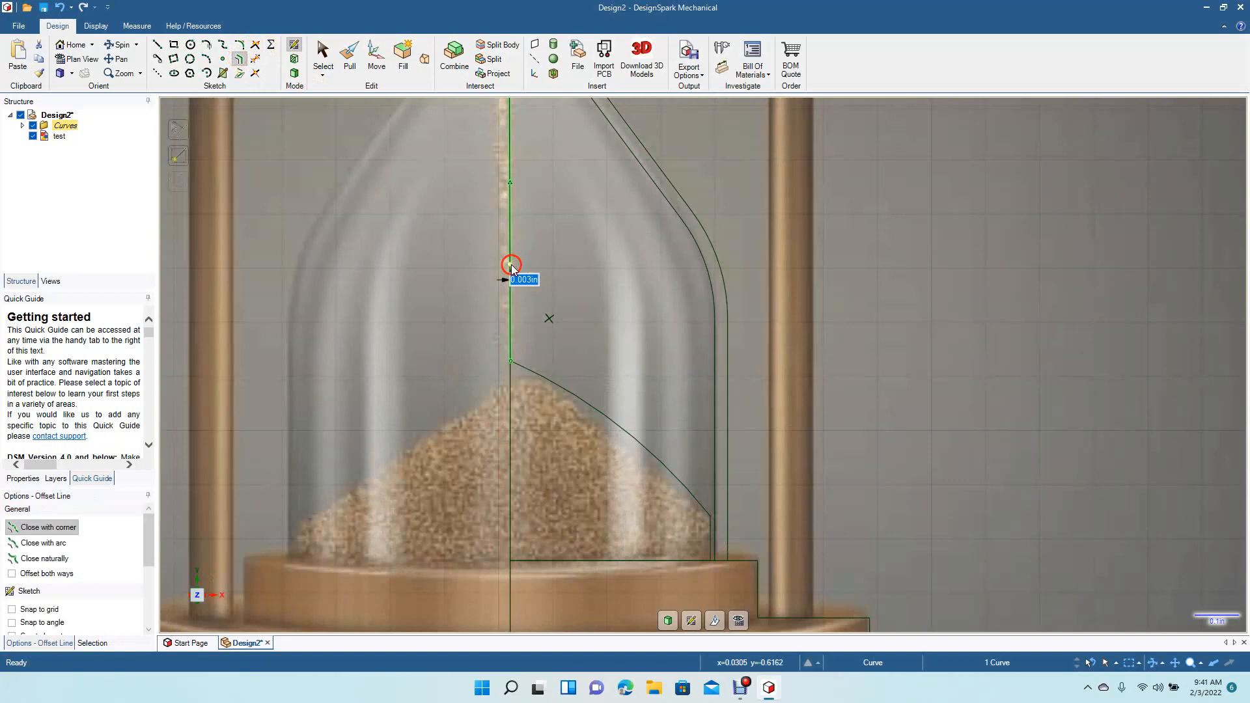
{"action": "type", "text": "0.01"}
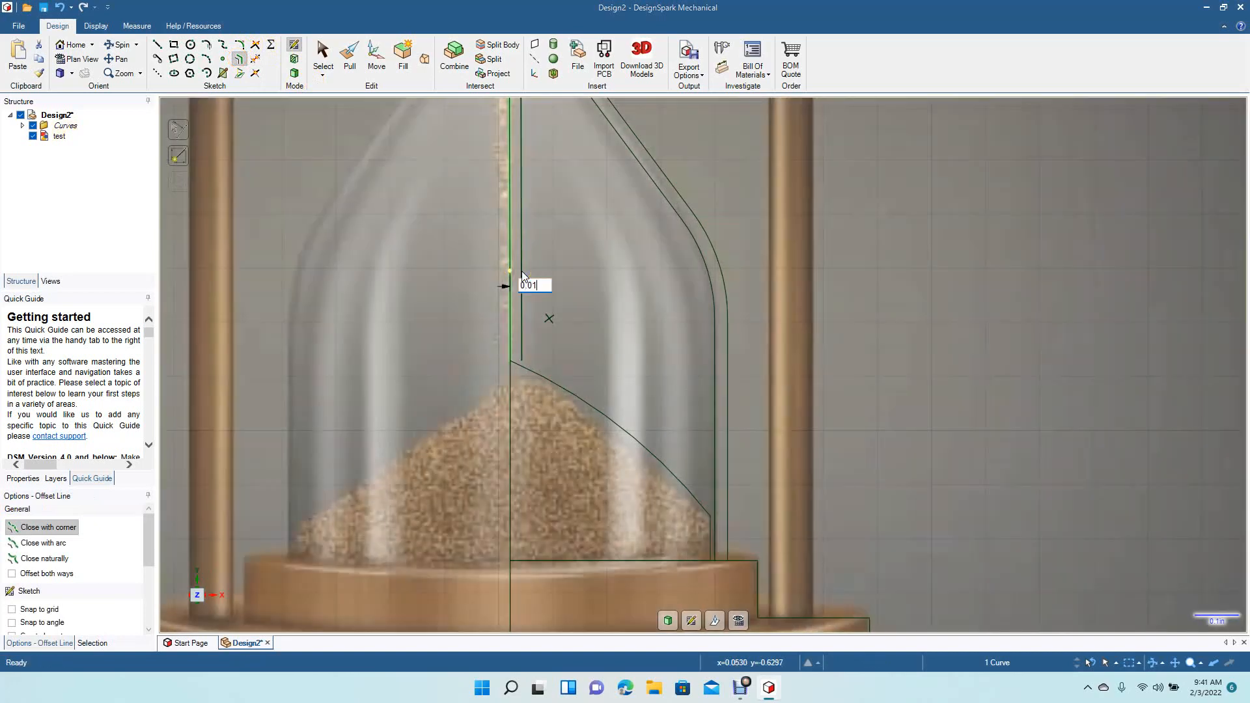
{"action": "key", "text": "Return"}
{"action": "left_click", "coordinate": [521, 394]}
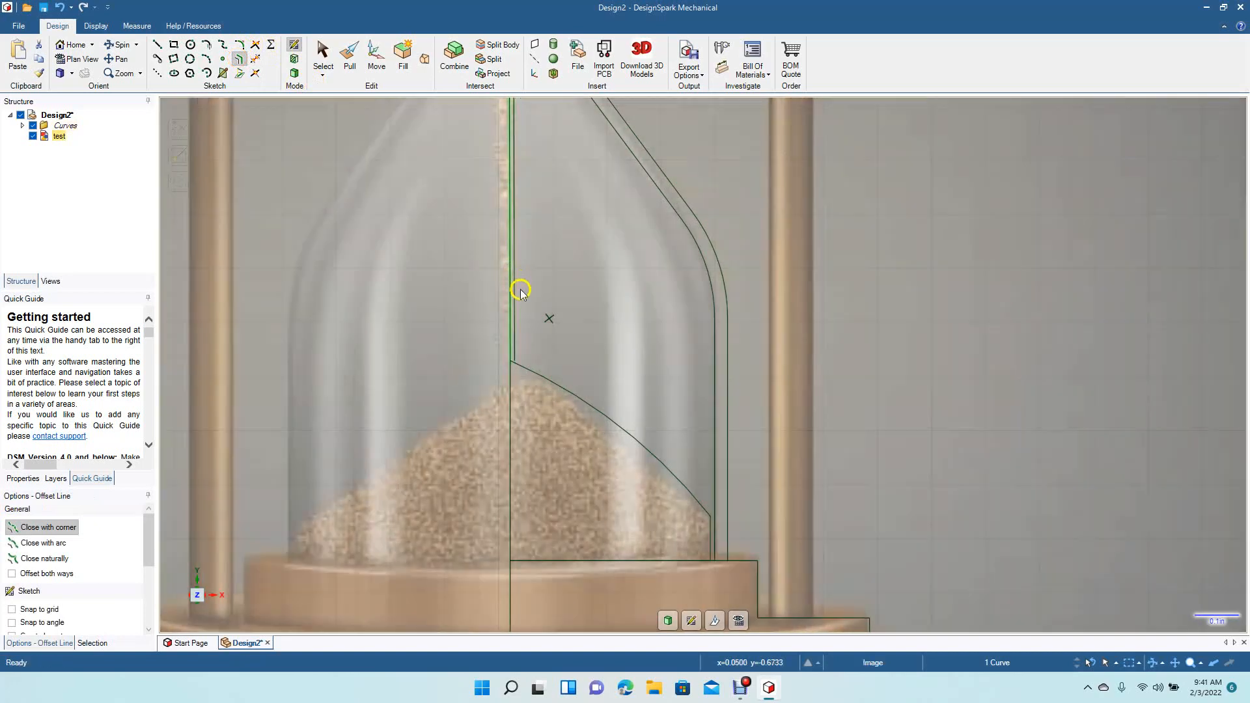
- Trim the excess curve where the sand pile arc meets the falling sand stream line
{"action": "key", "text": "Escape"}
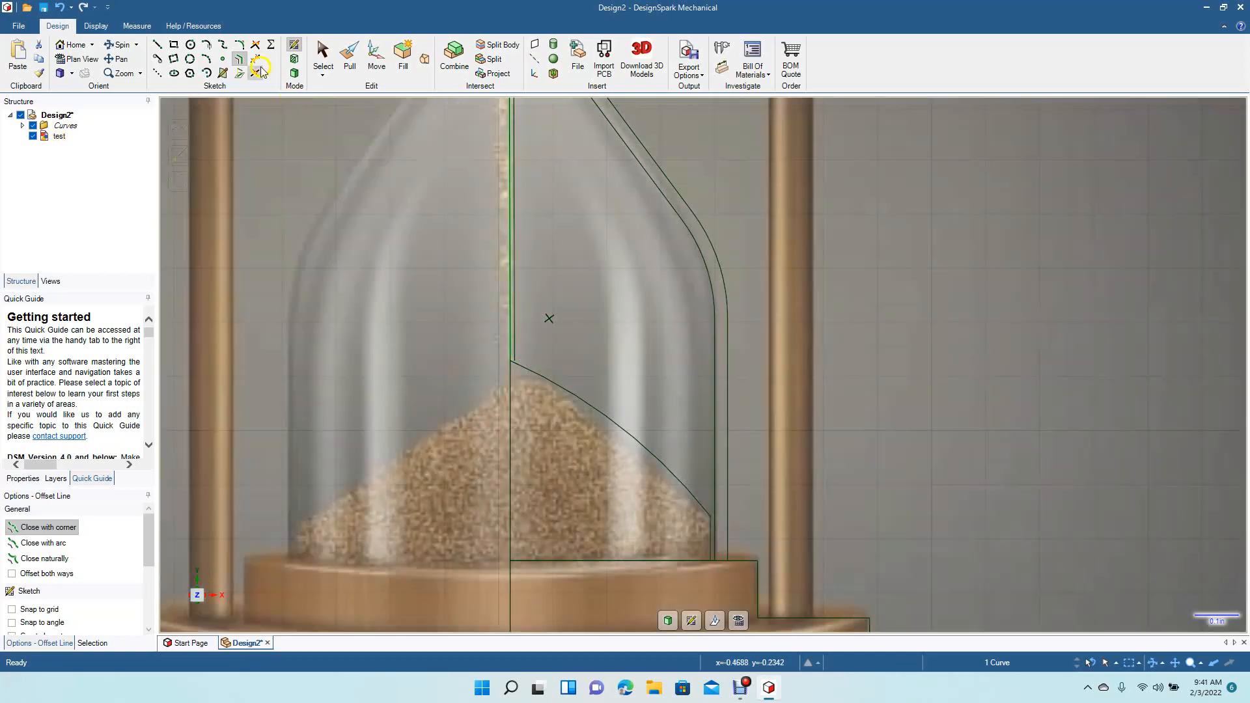
{"action": "left_click", "coordinate": [256, 46]}
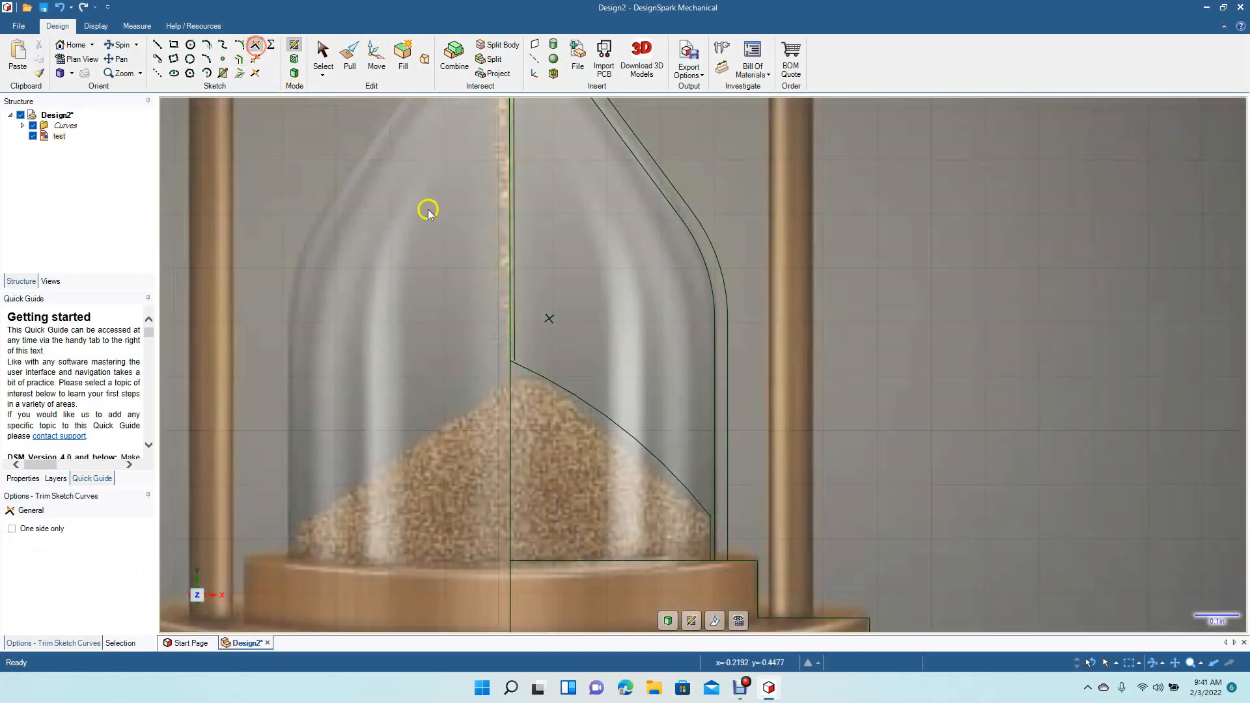
{"action": "left_click", "coordinate": [535, 371]}
{"action": "left_click", "coordinate": [517, 346]}
- Delete the innermost sand arc at the hourglass neck and the short slanted line segment just above it
{"action": "left_click", "coordinate": [121, 59]}
{"action": "mouse_move", "coordinate": [398, 229]}
{"action": "left_mouse_down"}
{"action": "mouse_move", "coordinate": [416, 419]}
{"action": "mouse_move", "coordinate": [396, 519]}
{"action": "left_mouse_up"}
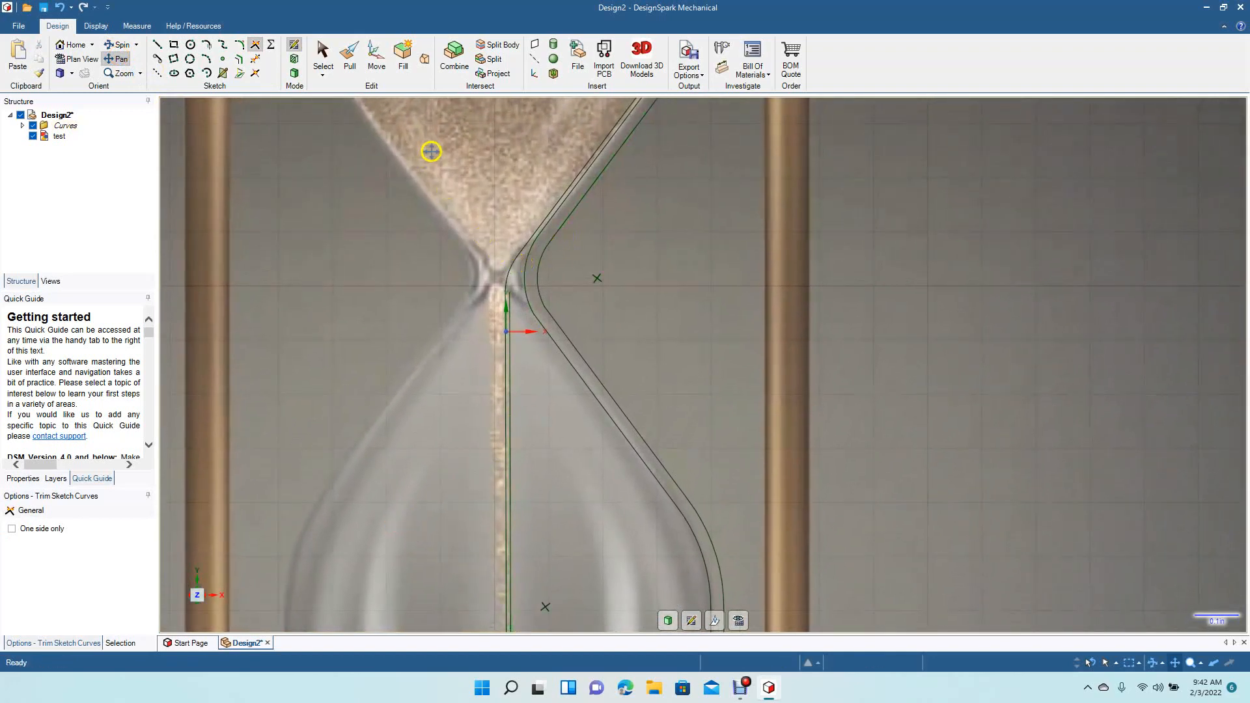
{"action": "left_click", "coordinate": [317, 52]}
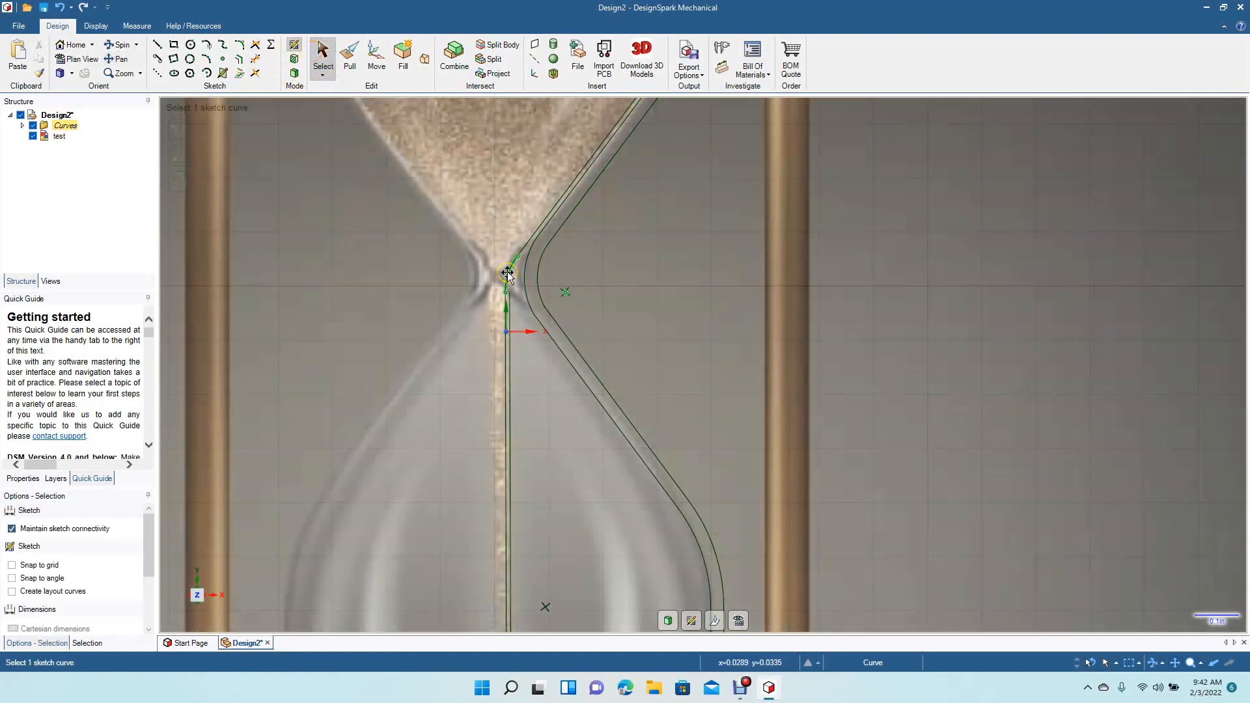
{"action": "left_click", "coordinate": [507, 273]}
{"action": "key", "text": "Delete"}
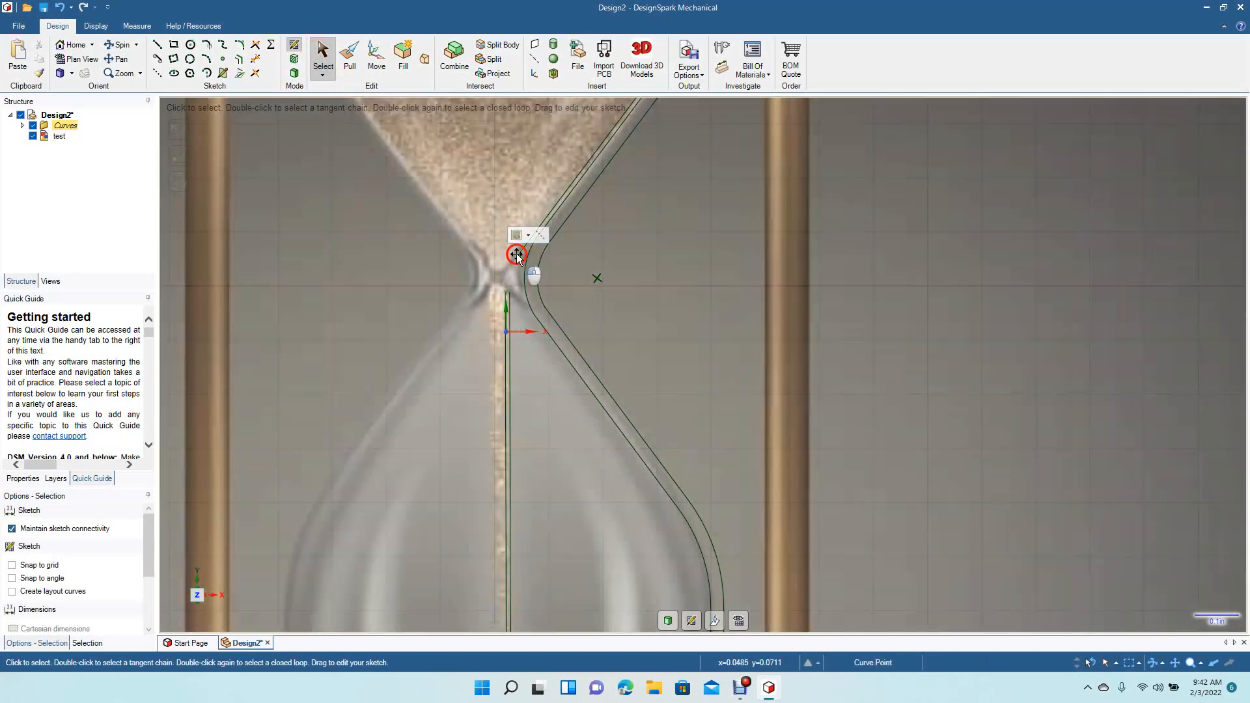
{"action": "left_click", "coordinate": [517, 255]}
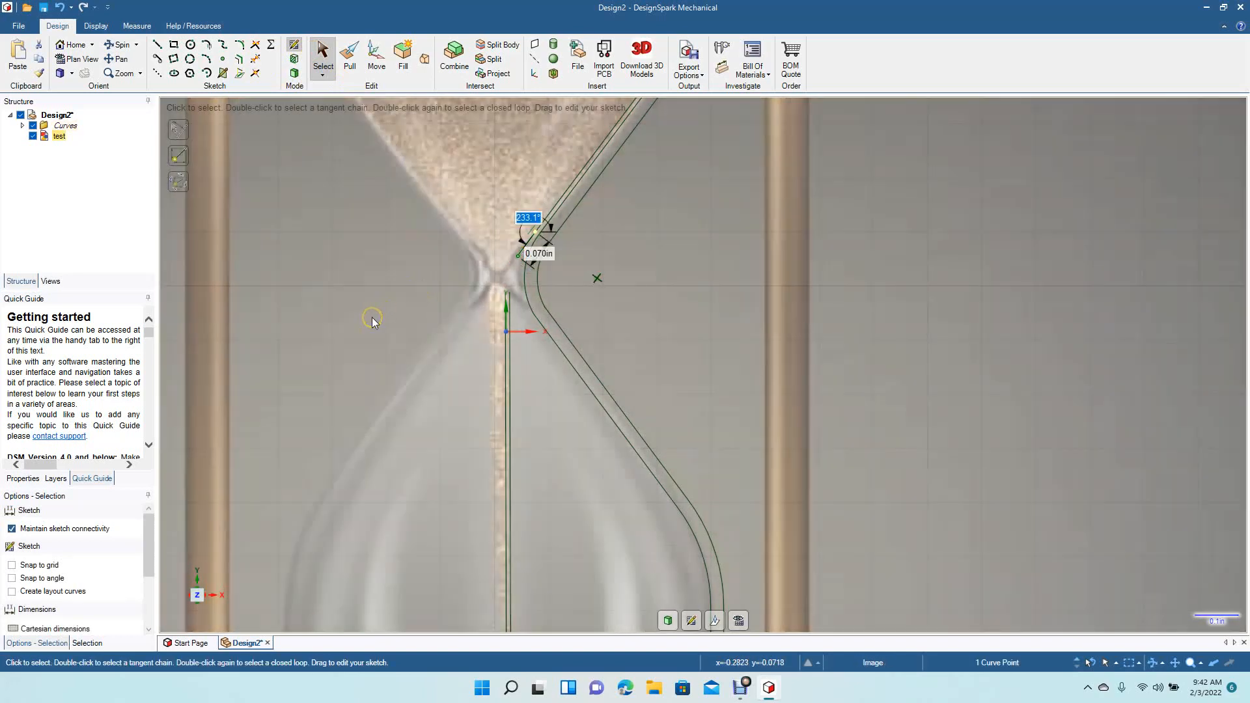
{"action": "left_click", "coordinate": [371, 315]}
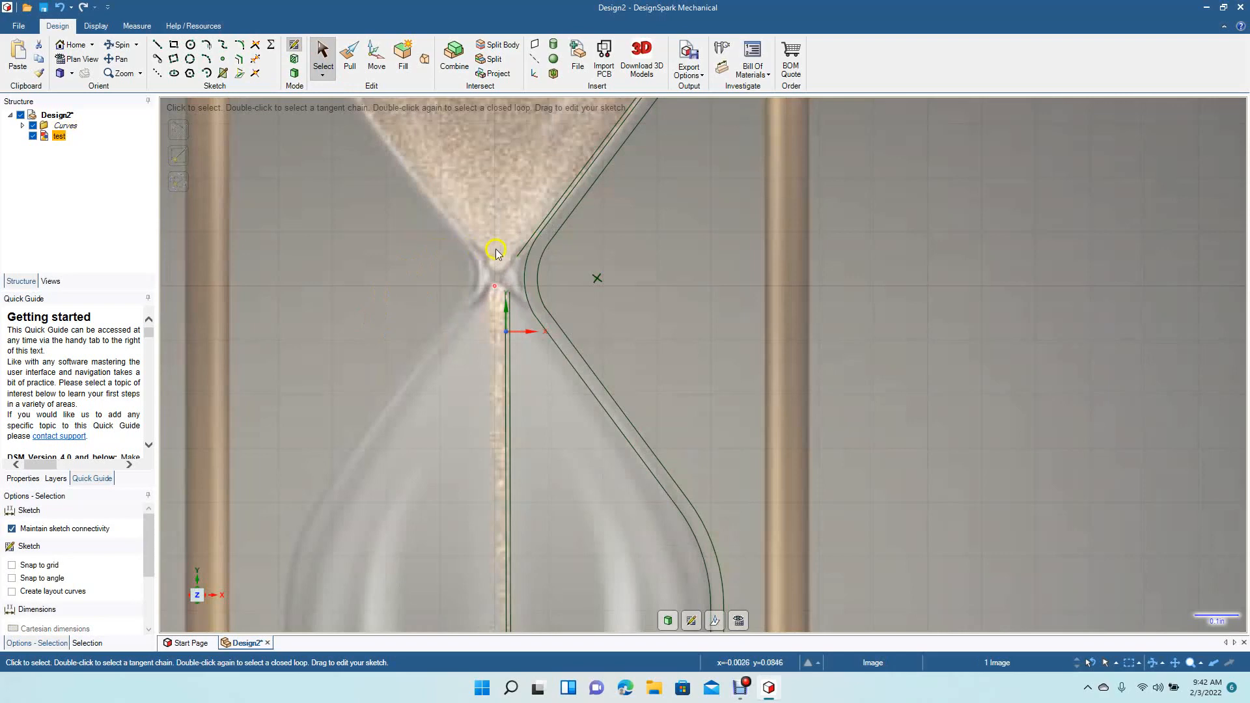
{"action": "left_click", "coordinate": [521, 250]}
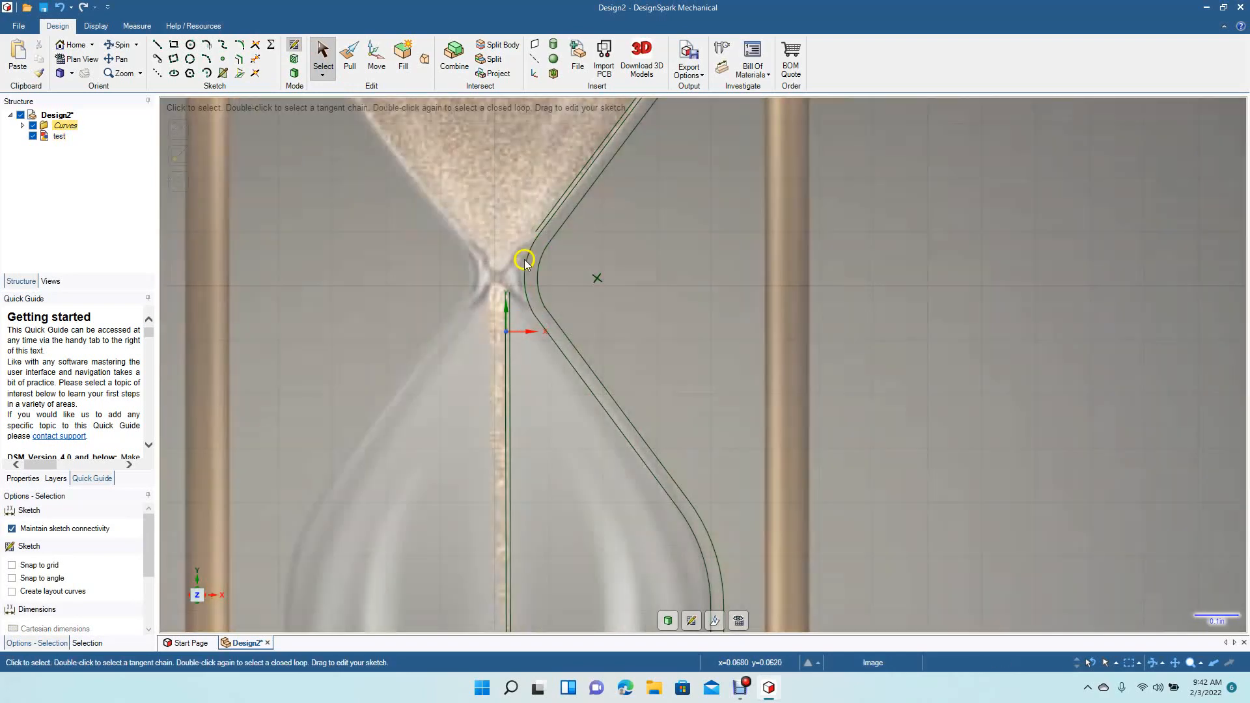
{"action": "left_click", "coordinate": [509, 293]}
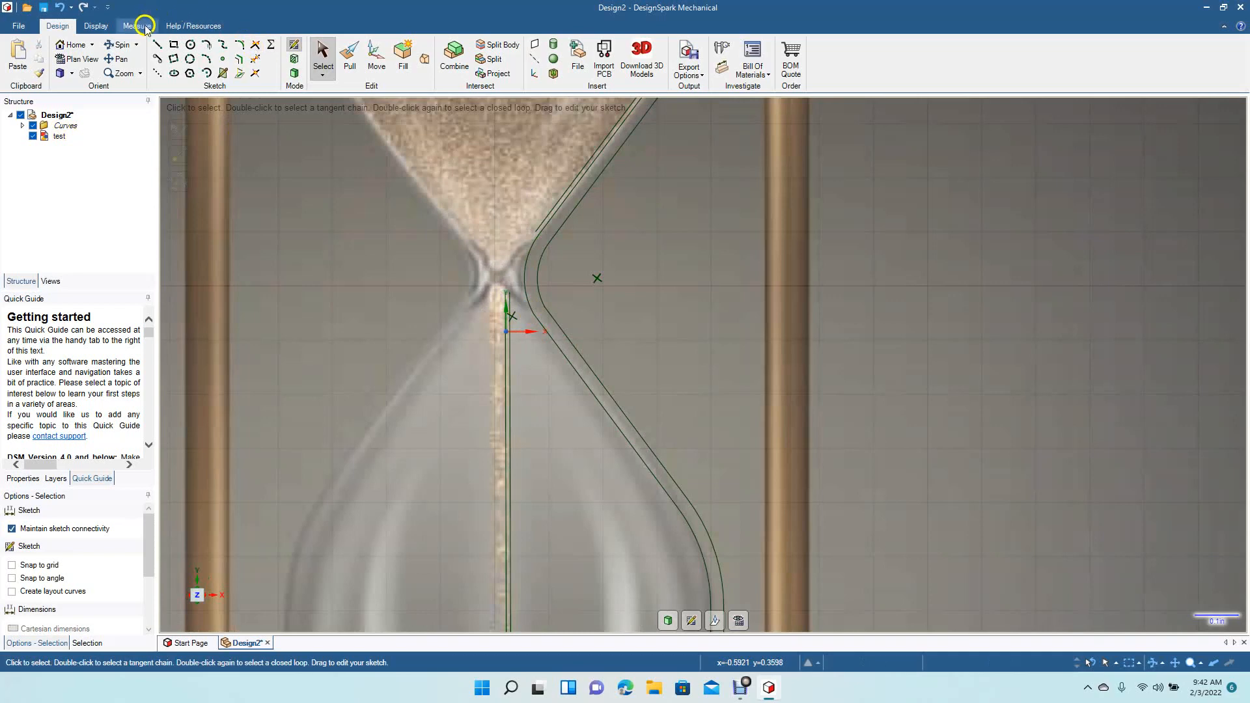
- Sketch an arc of about 0.167 in radius joining the top of the sand stream line to the slanted upper sand line
{"action": "left_click", "coordinate": [117, 58]}
{"action": "mouse_move", "coordinate": [384, 427]}
{"action": "left_mouse_down"}
{"action": "mouse_move", "coordinate": [368, 265]}
{"action": "mouse_move", "coordinate": [357, 393]}
{"action": "mouse_move", "coordinate": [338, 436]}
{"action": "left_mouse_up"}
{"action": "left_click", "coordinate": [469, 325]}
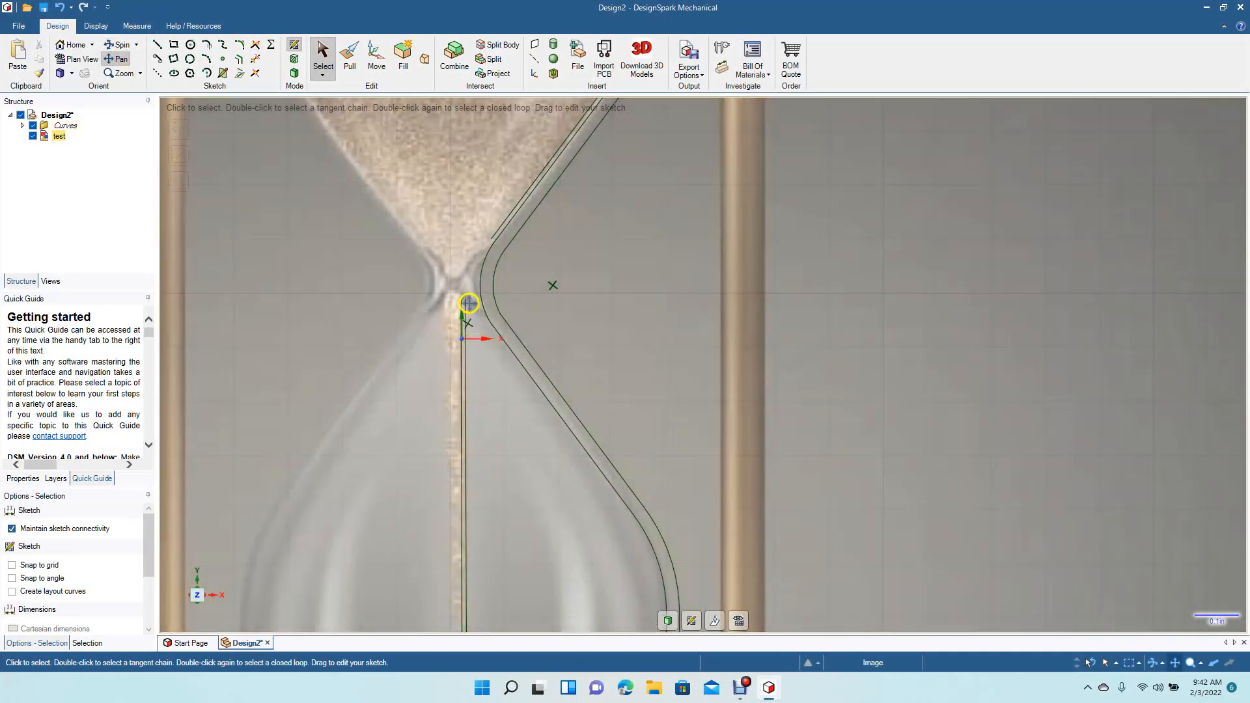
{"action": "left_click", "coordinate": [496, 241]}
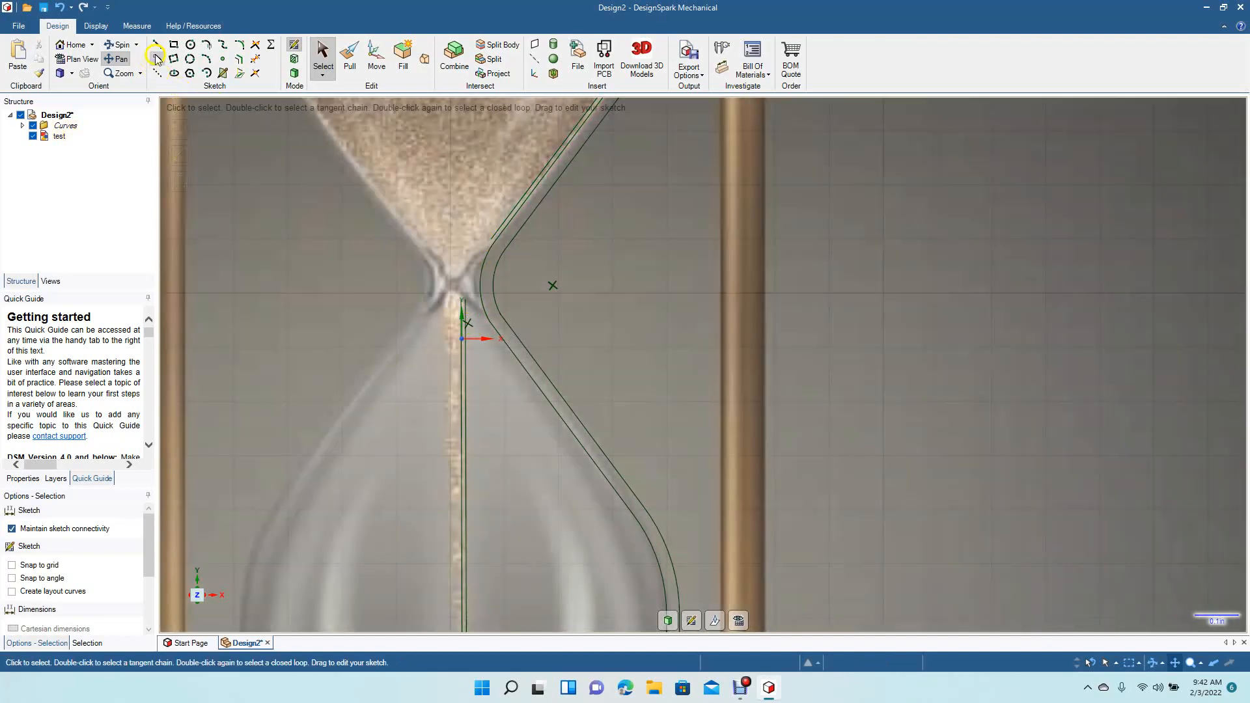
{"action": "left_click", "coordinate": [204, 60]}
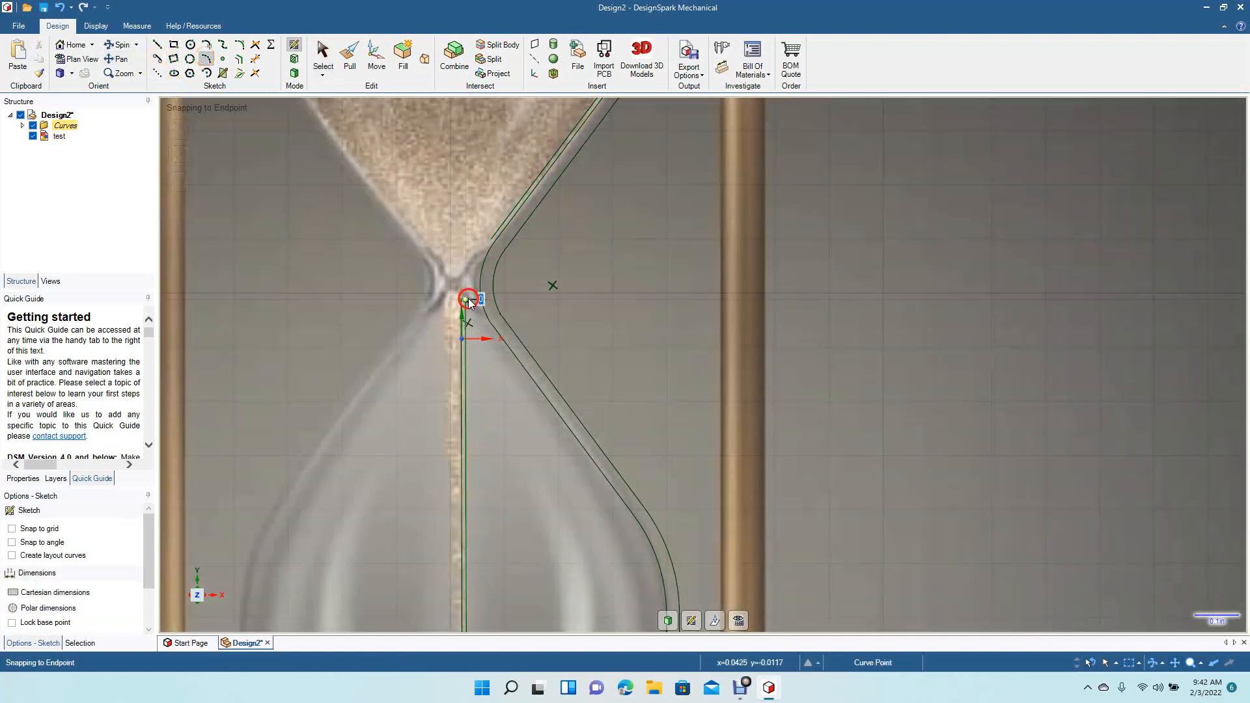
{"action": "left_click", "coordinate": [469, 301]}
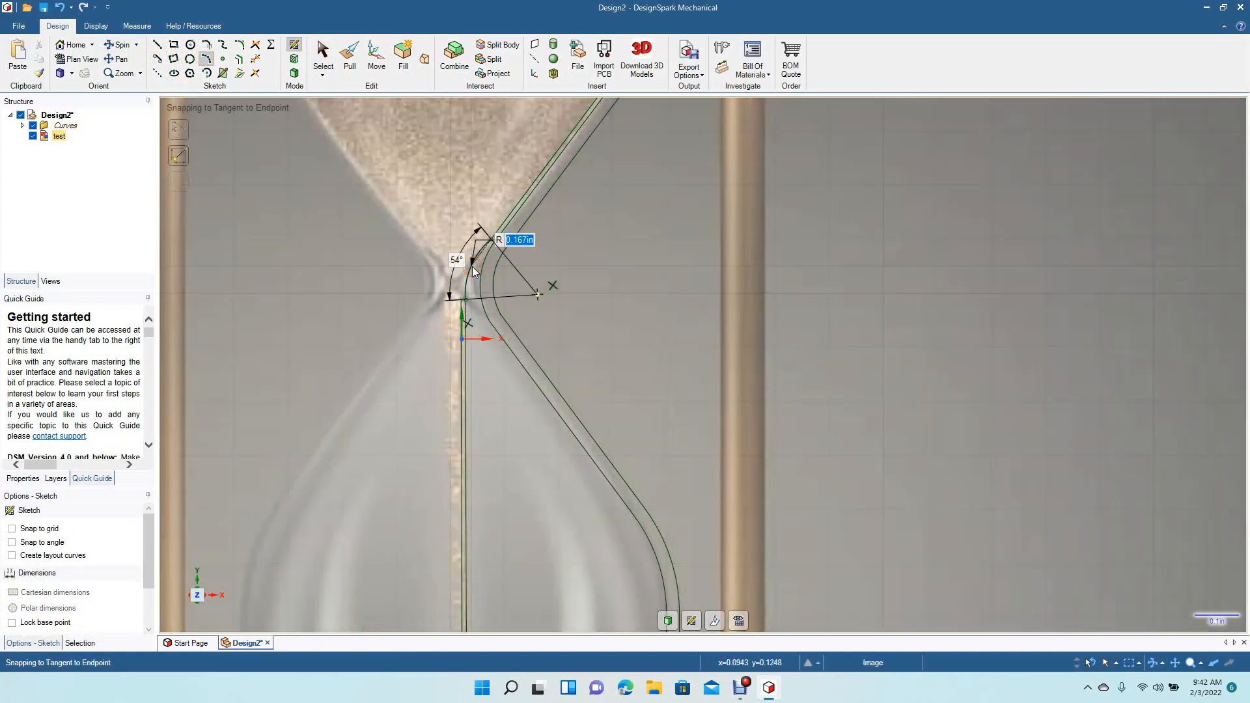
{"action": "left_click", "coordinate": [474, 269]}
- Delete the vertical centerline segment running beside the falling sand stream below the neck
{"action": "left_click", "coordinate": [323, 58]}
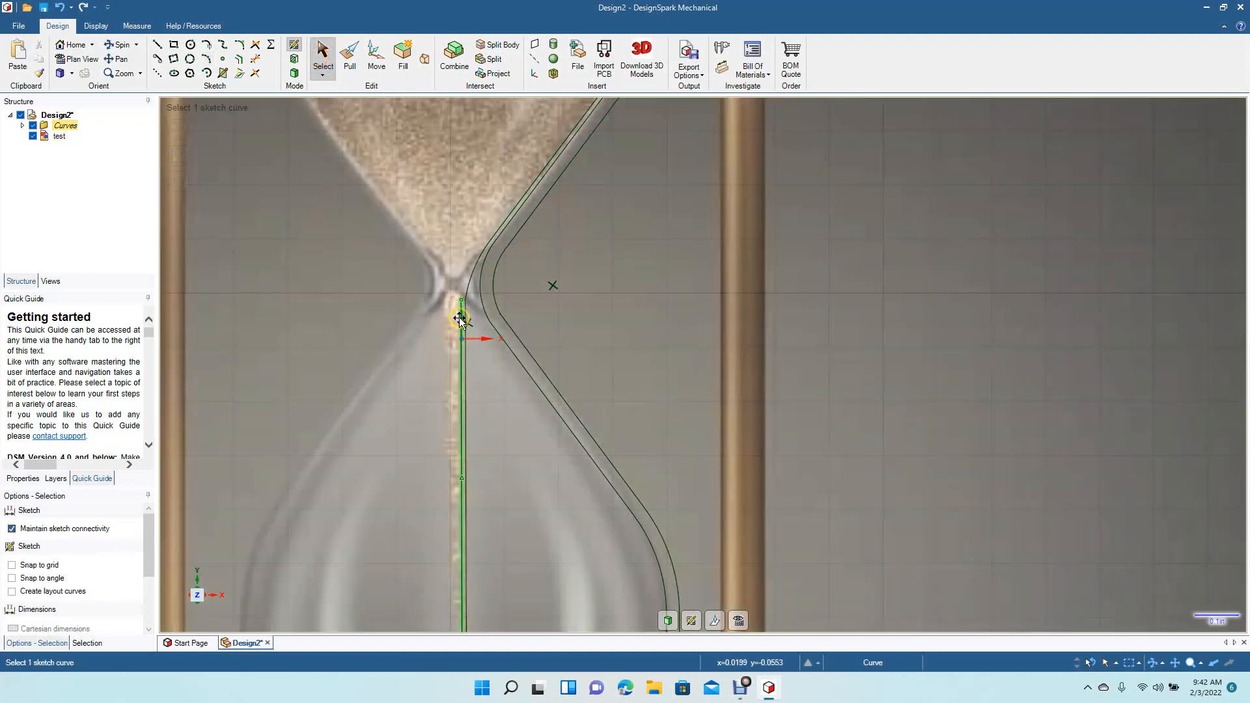
{"action": "left_click", "coordinate": [459, 318]}
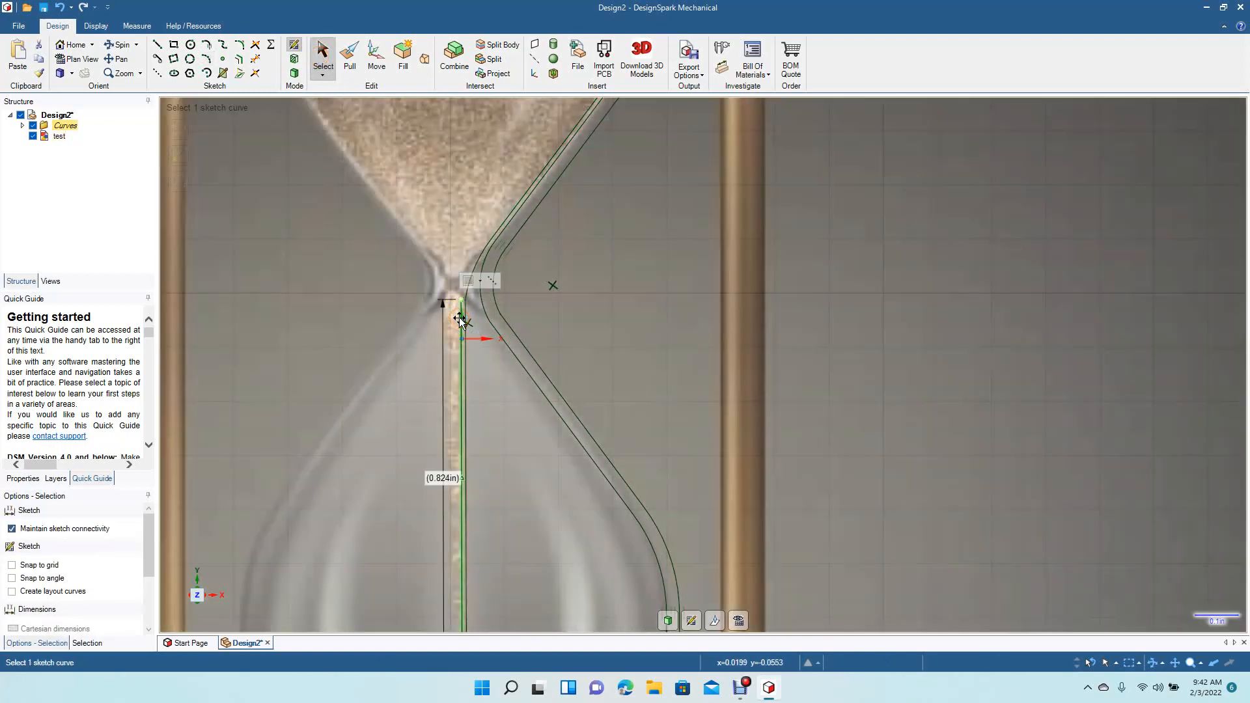
{"action": "left_click", "coordinate": [596, 413]}
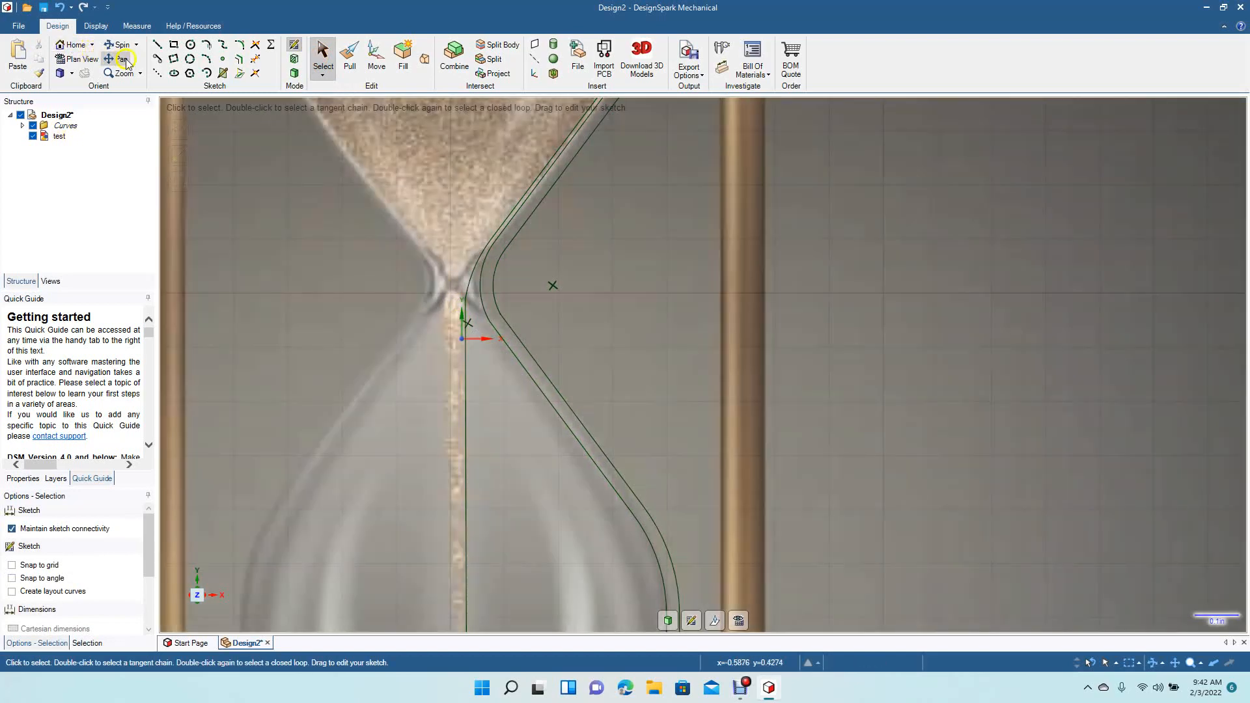
- Delete the vertical centerline segment inside the lower sand pile, between the pile's peak and the base
{"action": "left_click", "coordinate": [123, 59]}
{"action": "left_click_drag", "start_coordinate": [346, 193], "coordinate": [338, 373]}
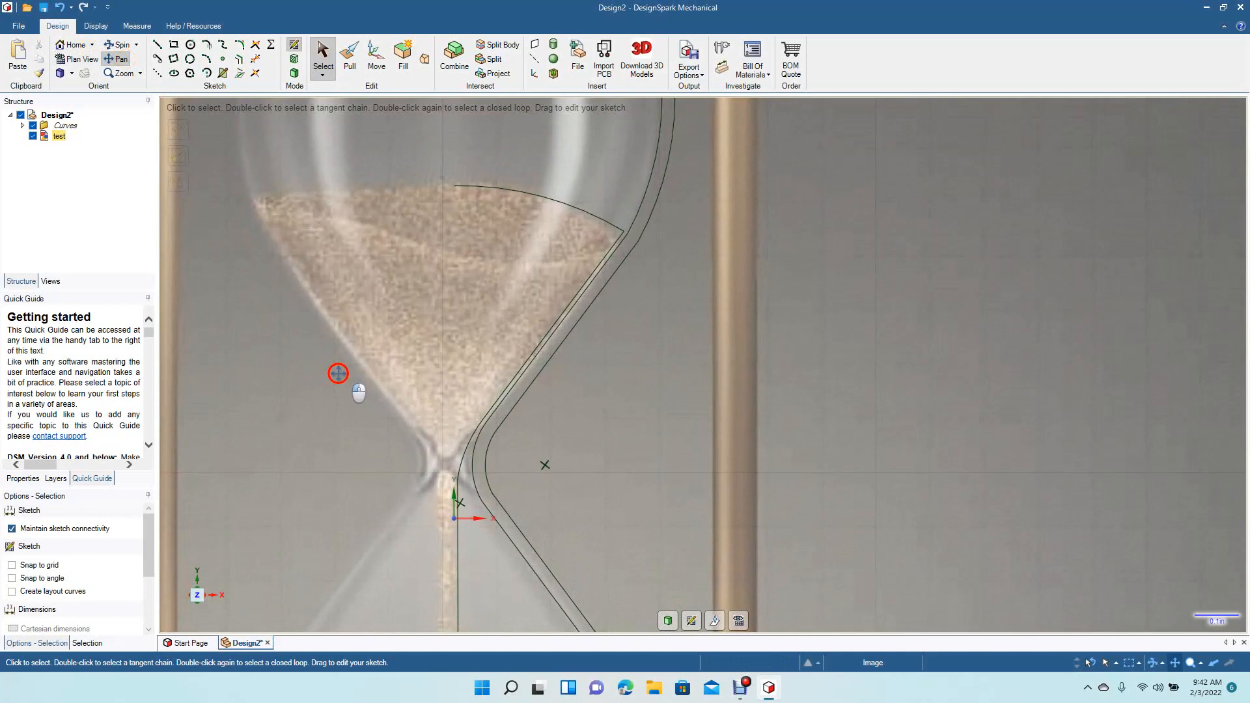
{"action": "left_click_drag", "start_coordinate": [338, 373], "coordinate": [357, 182]}
{"action": "mouse_move", "coordinate": [410, 404]}
{"action": "left_mouse_down"}
{"action": "mouse_move", "coordinate": [399, 290]}
{"action": "mouse_move", "coordinate": [433, 181]}
{"action": "mouse_move", "coordinate": [419, 143]}
{"action": "mouse_move", "coordinate": [405, 332]}
{"action": "mouse_move", "coordinate": [395, 127]}
{"action": "left_mouse_up"}
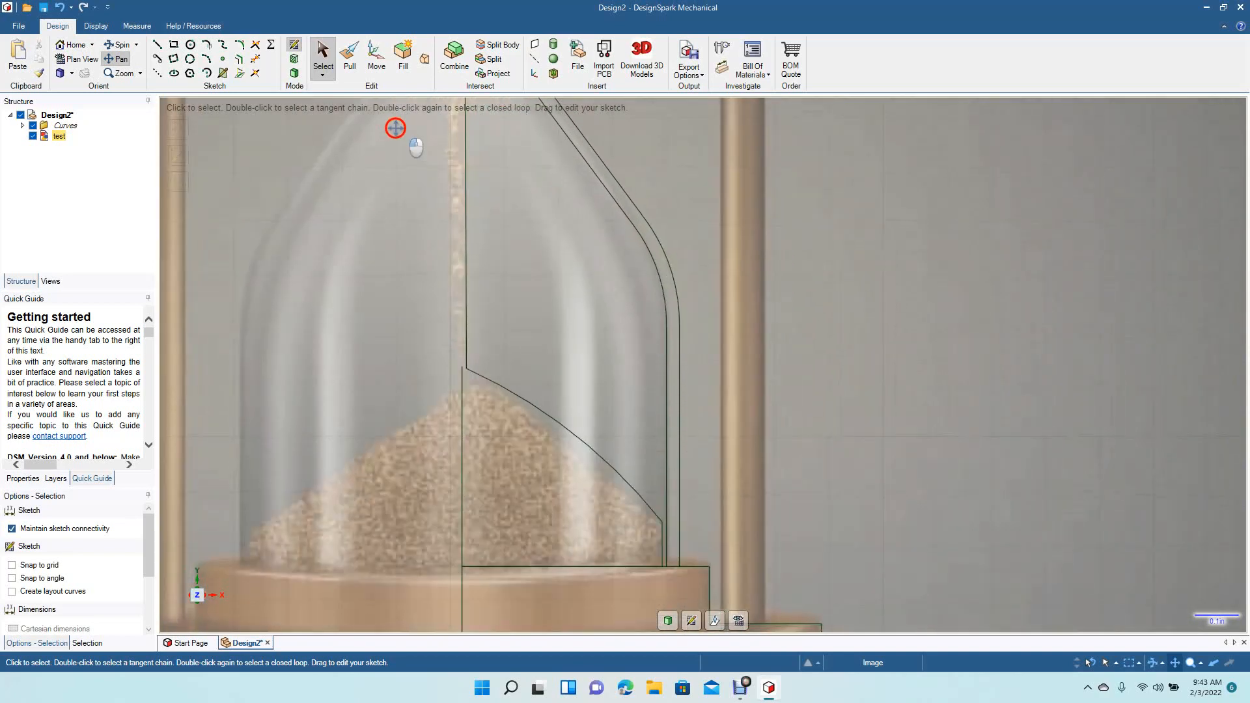
{"action": "left_click", "coordinate": [461, 485]}
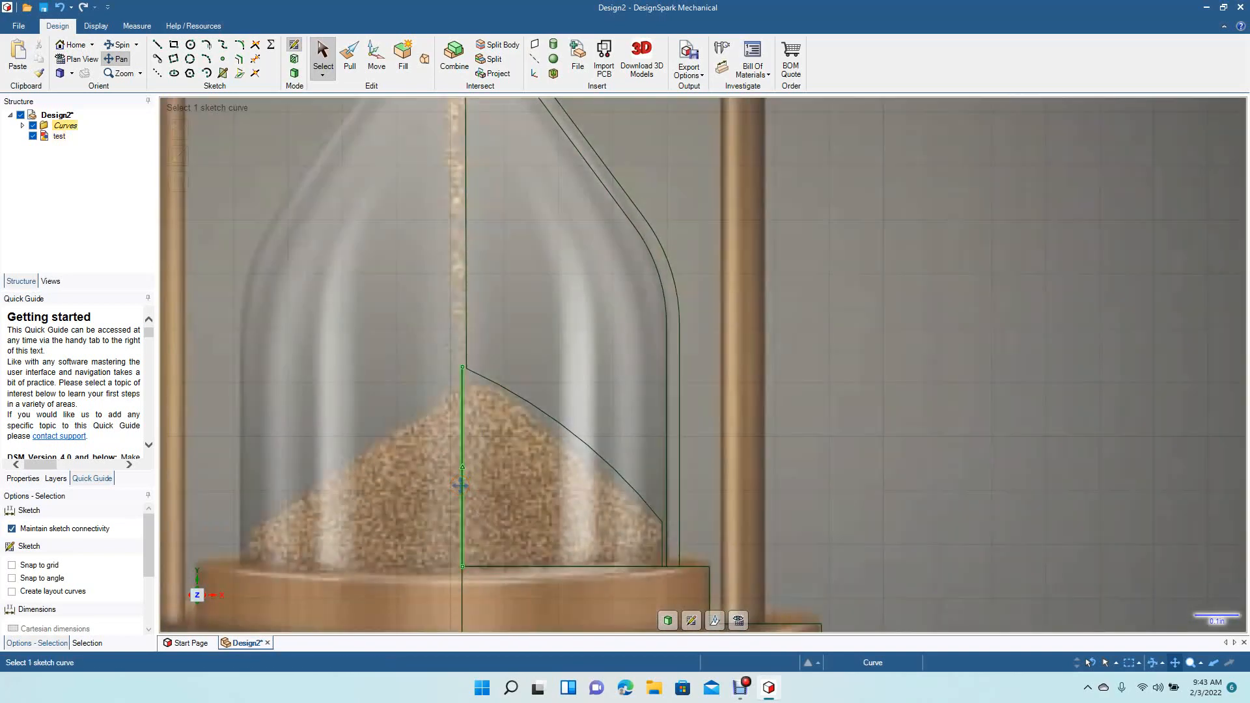
{"action": "left_click", "coordinate": [418, 485]}
{"action": "left_click", "coordinate": [460, 476]}
{"action": "left_click", "coordinate": [467, 458]}
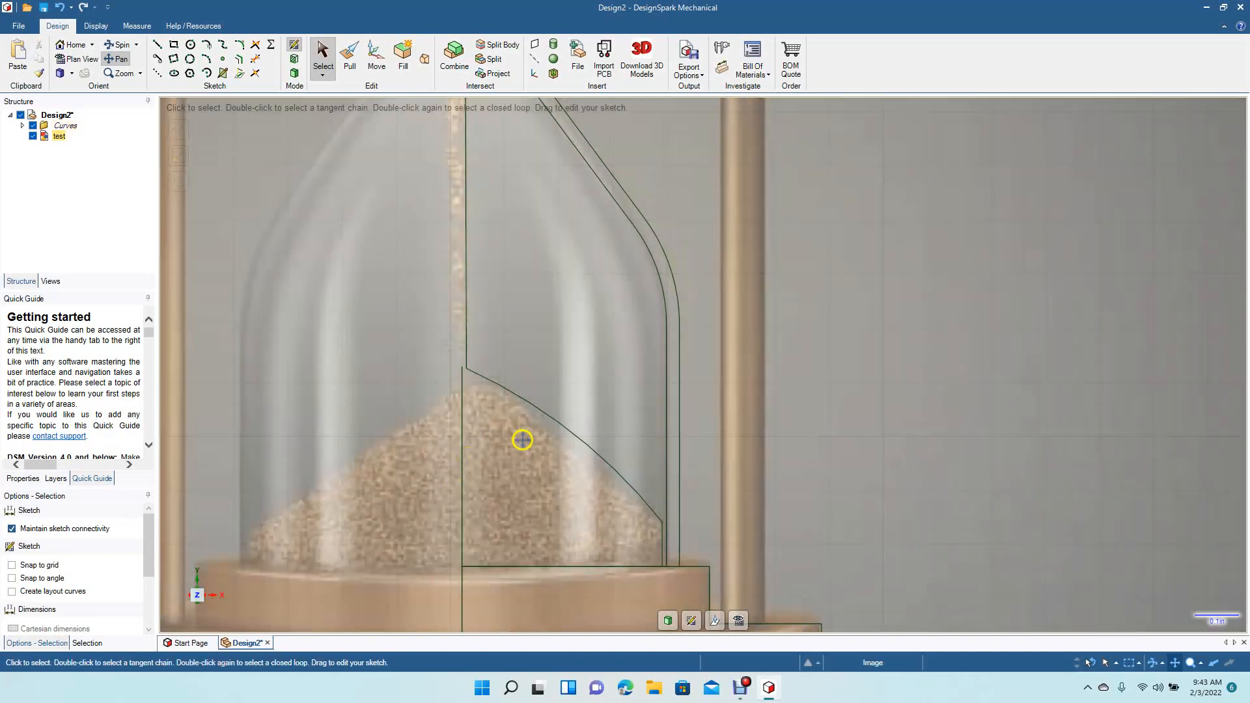
{"action": "left_click", "coordinate": [463, 460]}
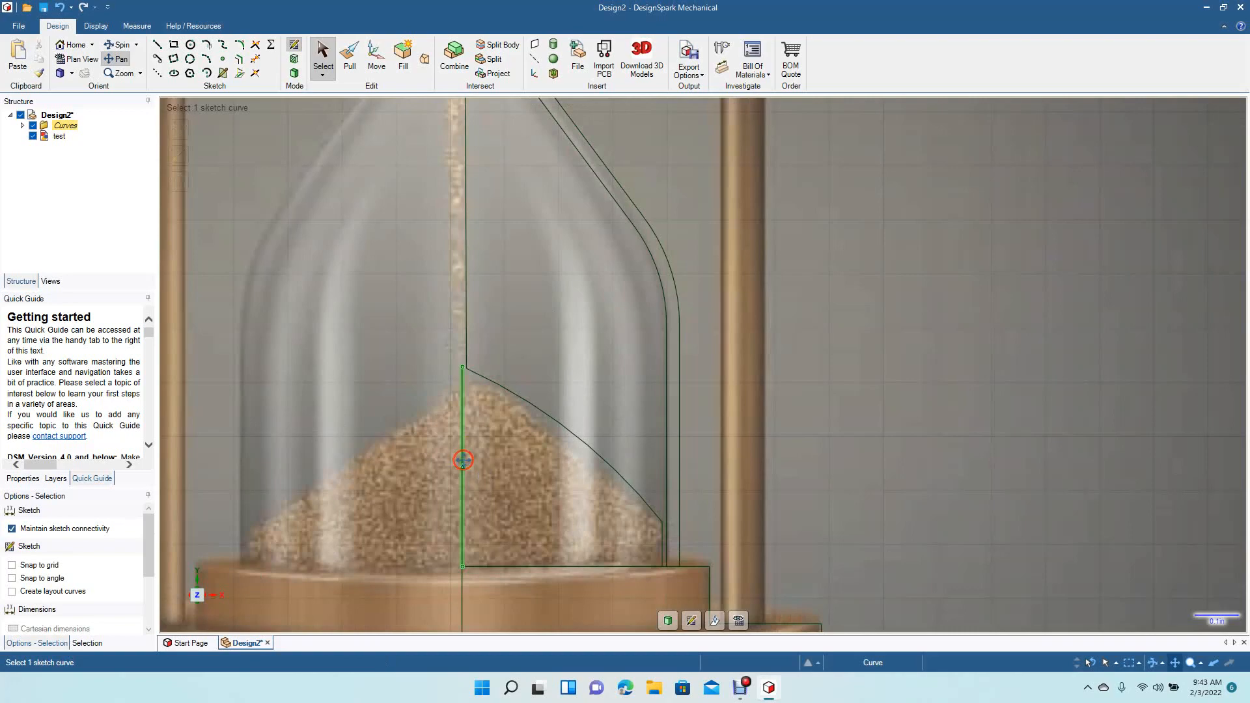
{"action": "scroll", "coordinate": [463, 459], "scroll_direction": "up", "scroll_amount": 5}
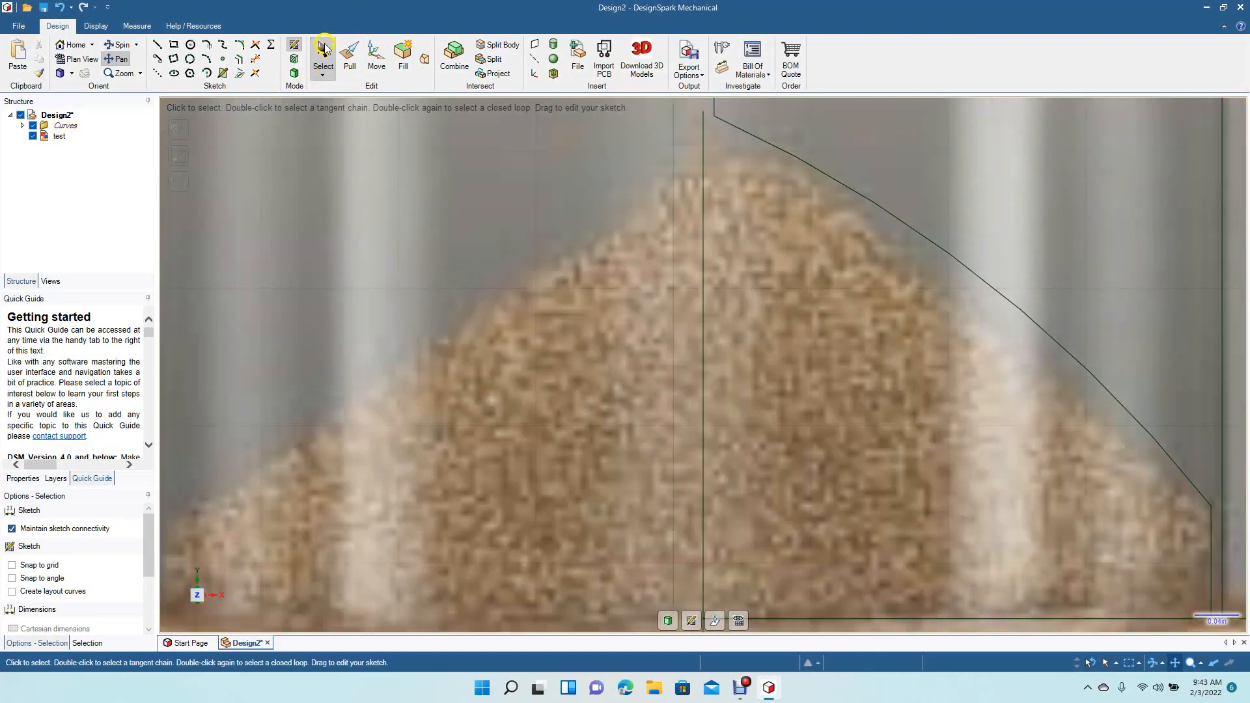
{"action": "left_click", "coordinate": [324, 48]}
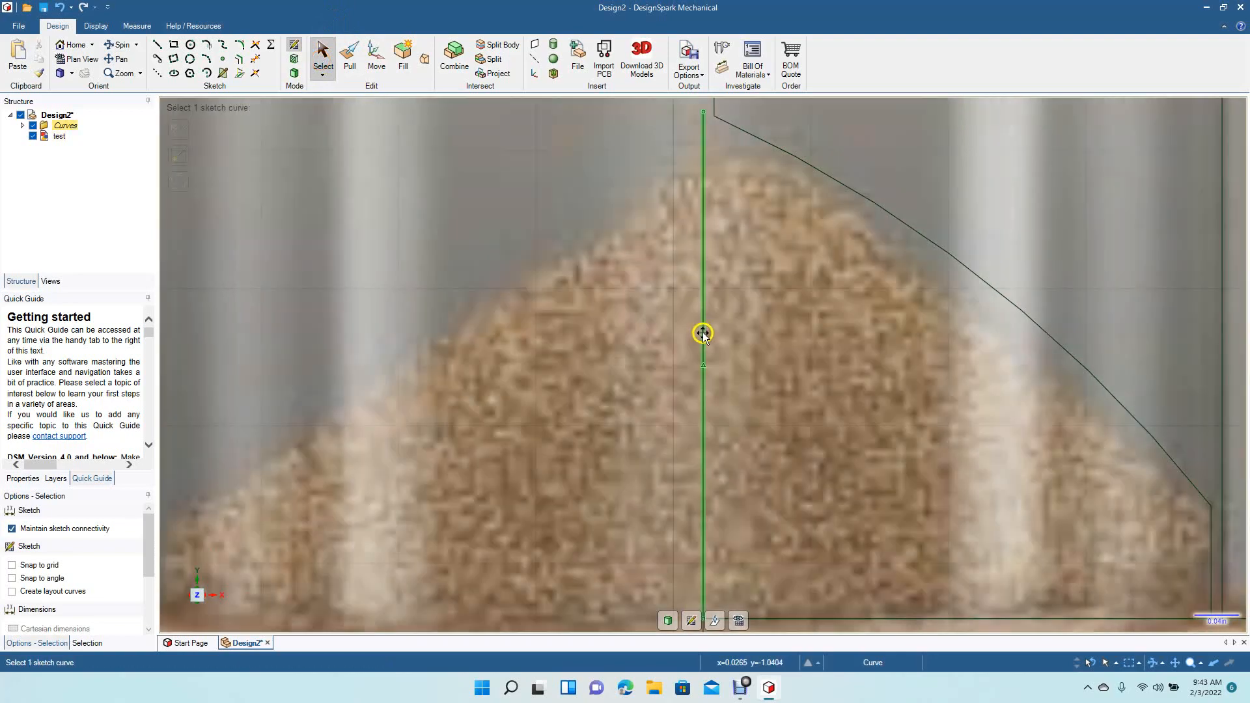
{"action": "left_click", "coordinate": [702, 334]}
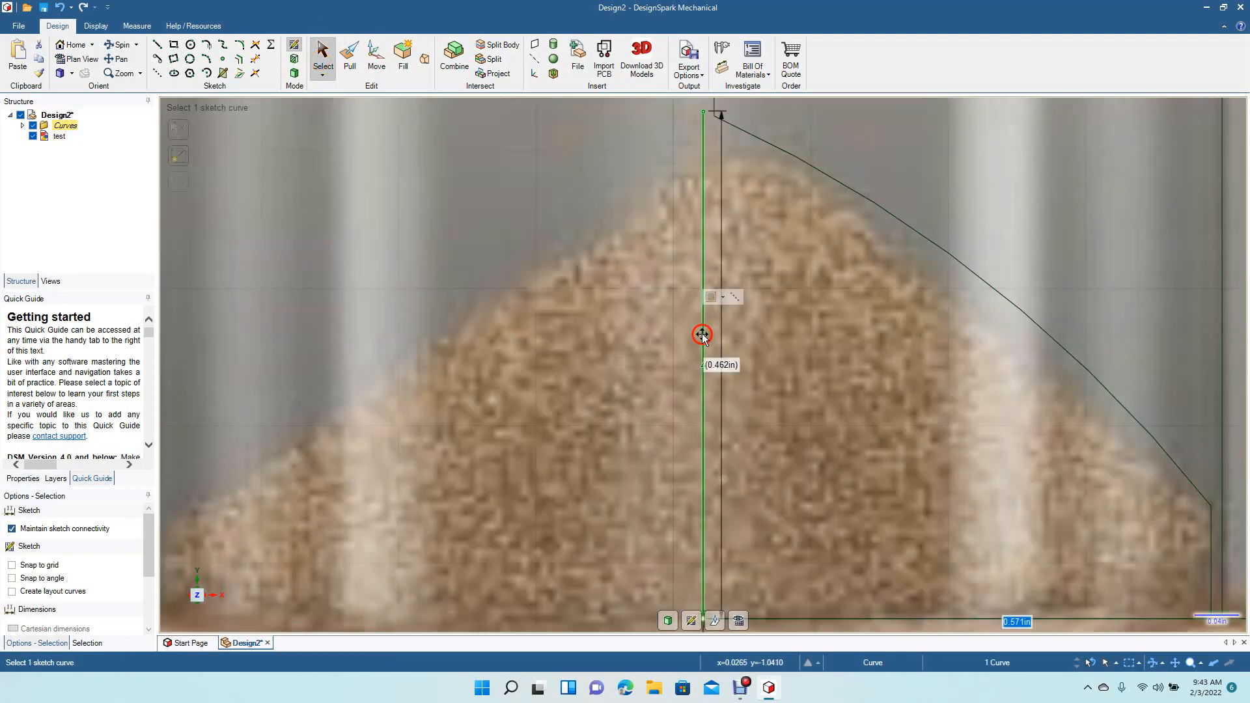
{"action": "key", "text": "Delete"}
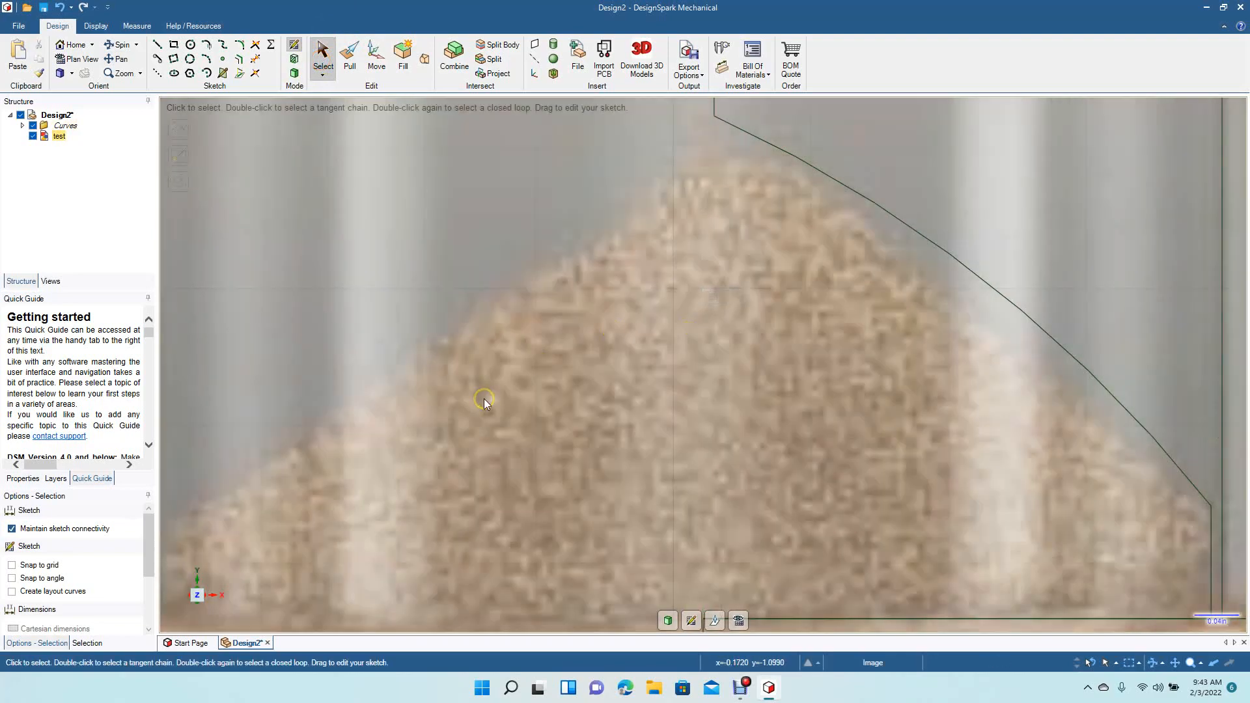
- Sketch a horizontal line about 0.08 in long, extending the upper sand arc past the centerline from its inner end
{"action": "scroll", "coordinate": [483, 399], "scroll_direction": "down", "scroll_amount": 8}
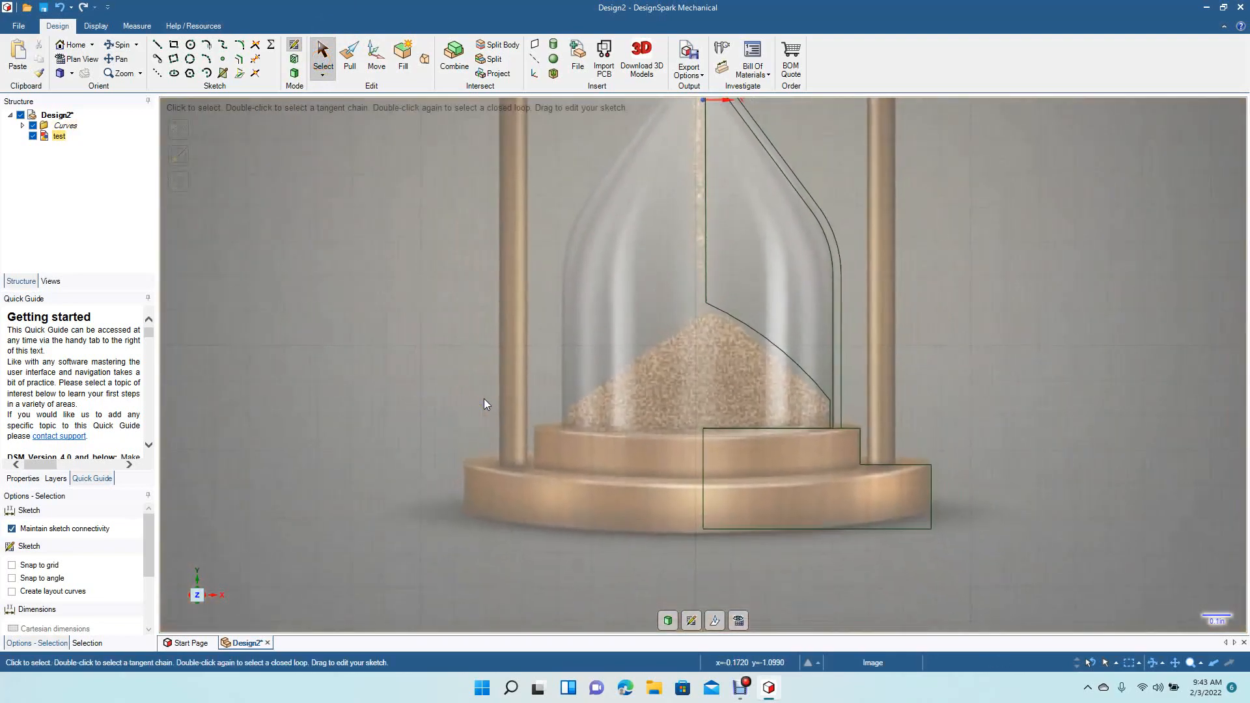
{"action": "scroll", "coordinate": [484, 398], "scroll_direction": "down", "scroll_amount": 5}
{"action": "left_click", "coordinate": [122, 57]}
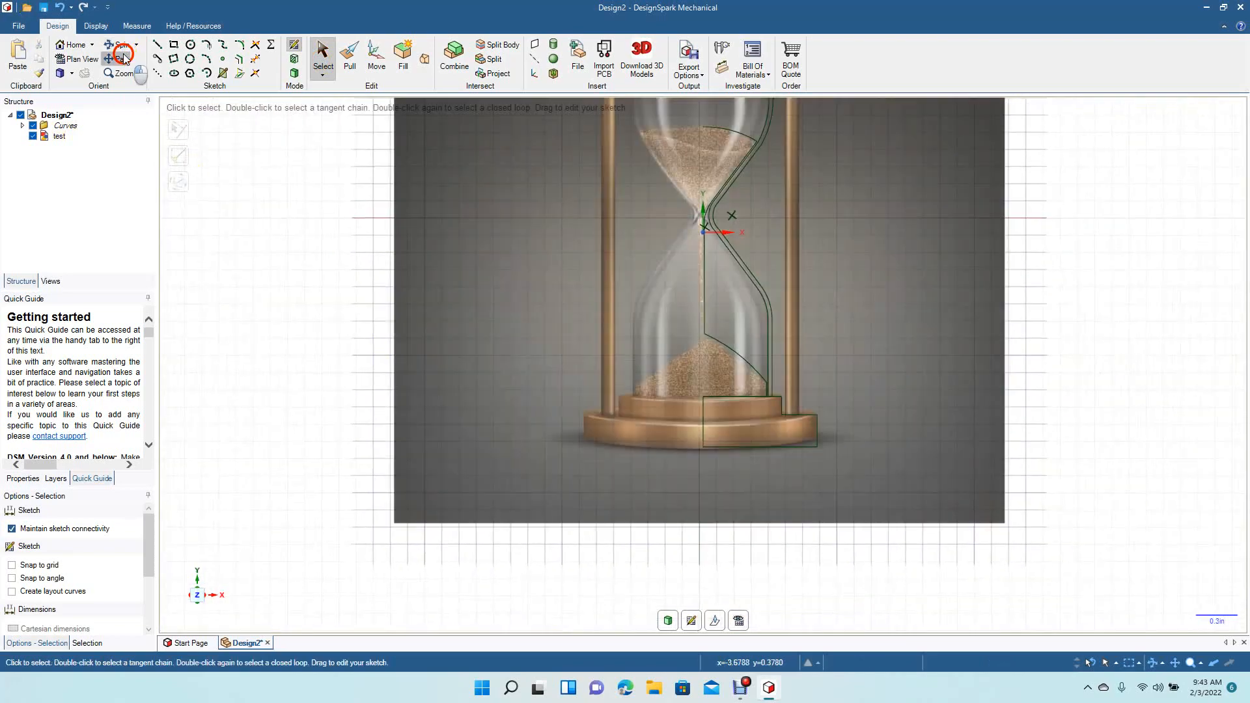
{"action": "left_click_drag", "start_coordinate": [475, 209], "coordinate": [330, 365]}
{"action": "left_click", "coordinate": [555, 417]}
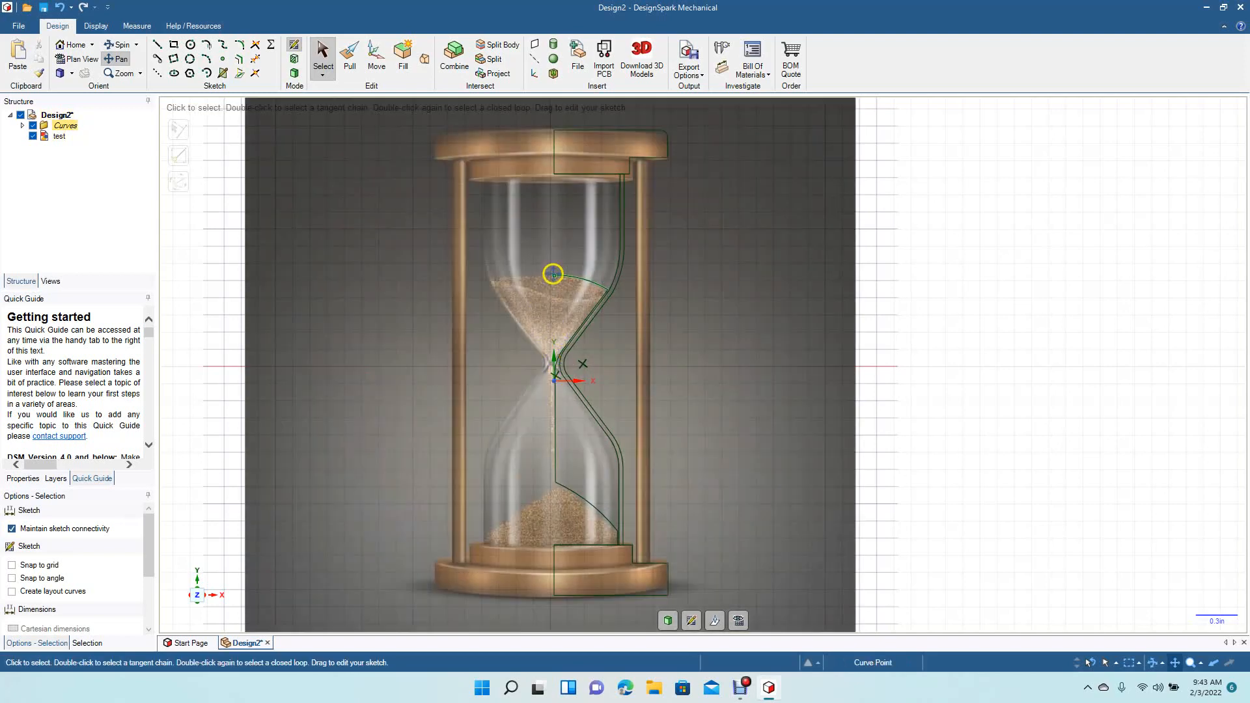
{"action": "left_click", "coordinate": [502, 278]}
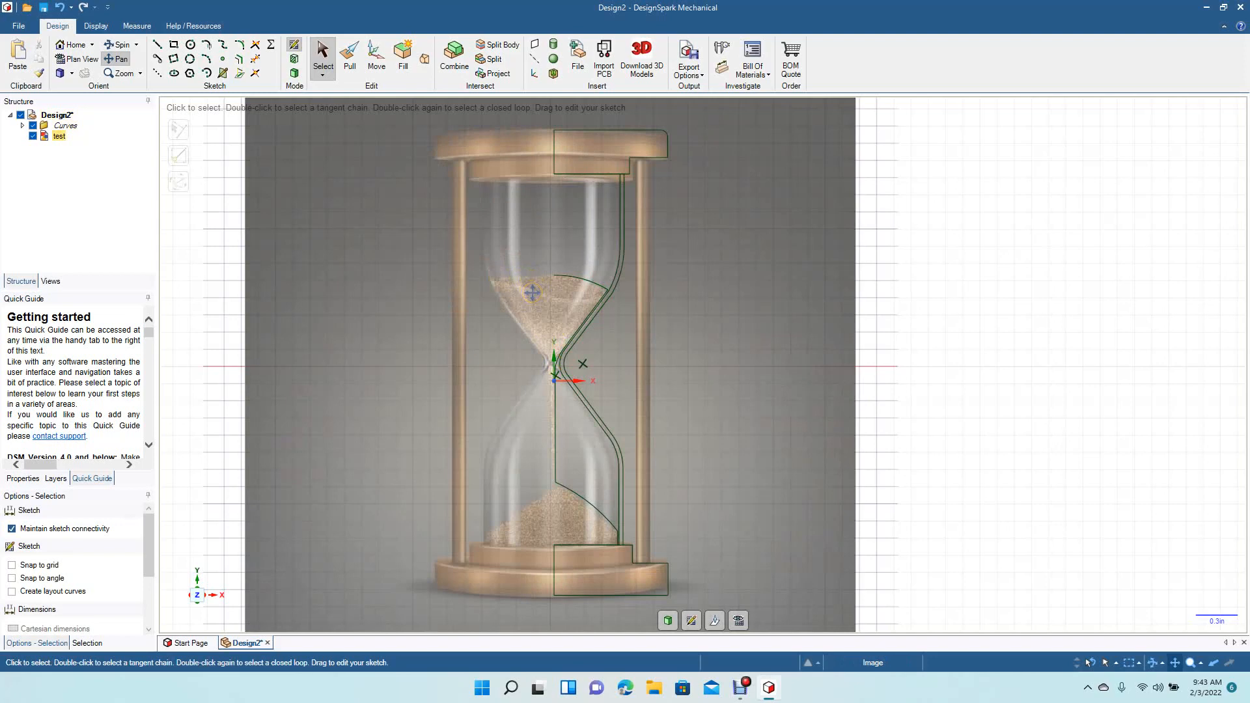
{"action": "scroll", "coordinate": [532, 293], "scroll_direction": "up", "scroll_amount": 5}
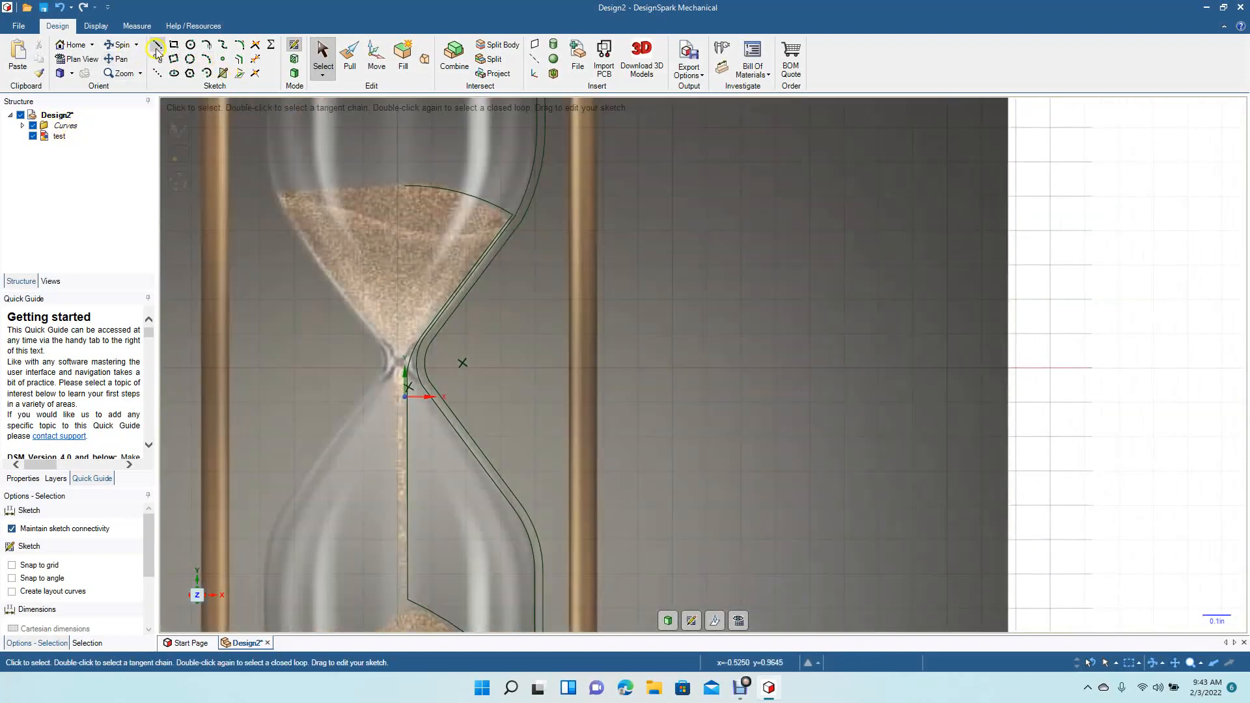
{"action": "left_click", "coordinate": [156, 46]}
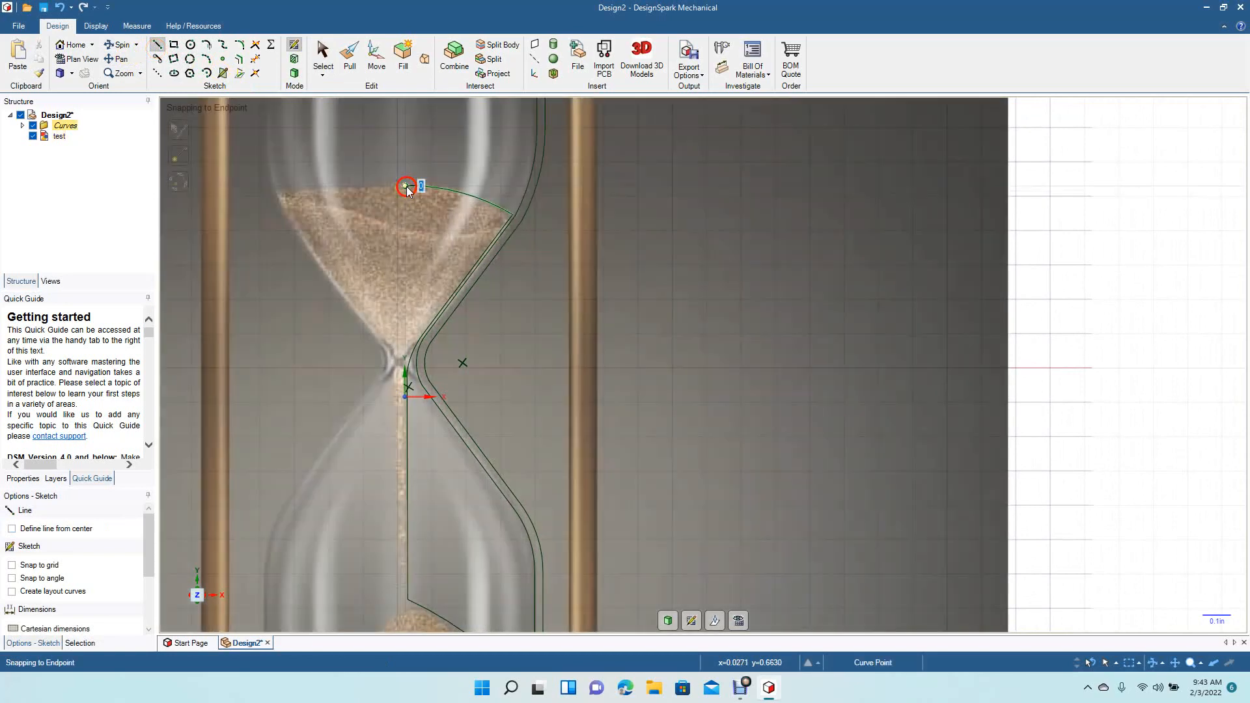
{"action": "left_click", "coordinate": [406, 187]}
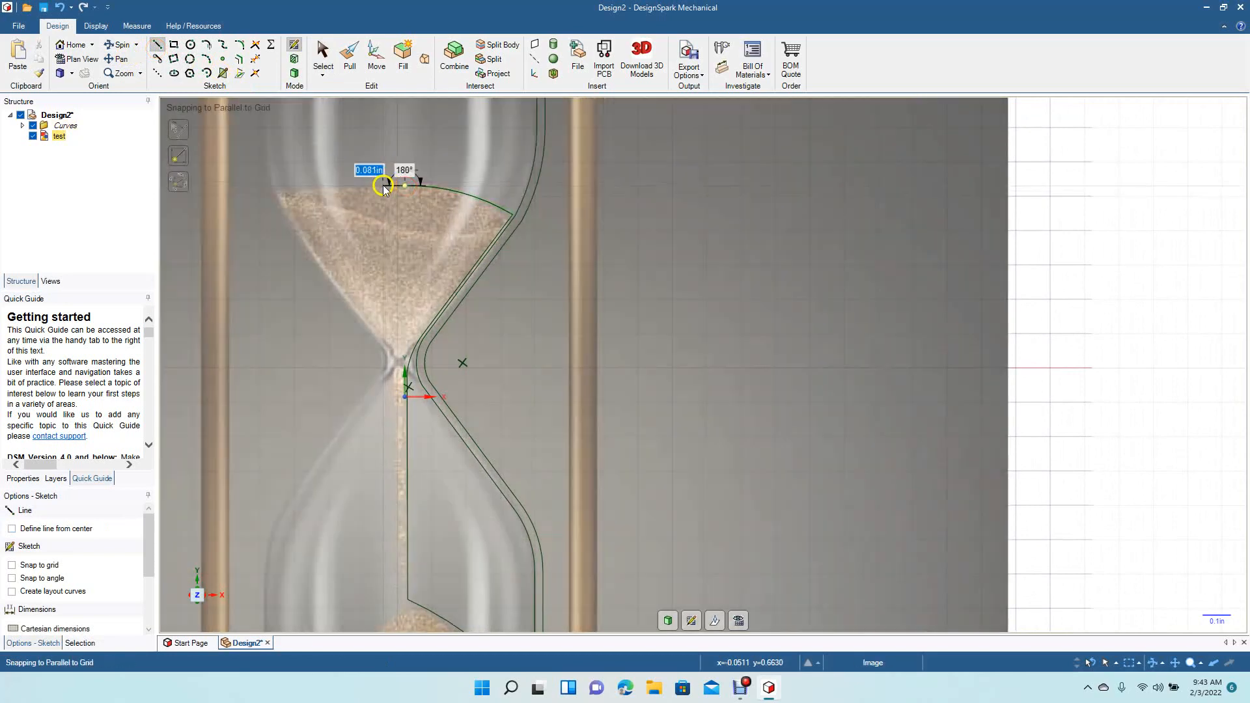
{"action": "left_click", "coordinate": [323, 57]}
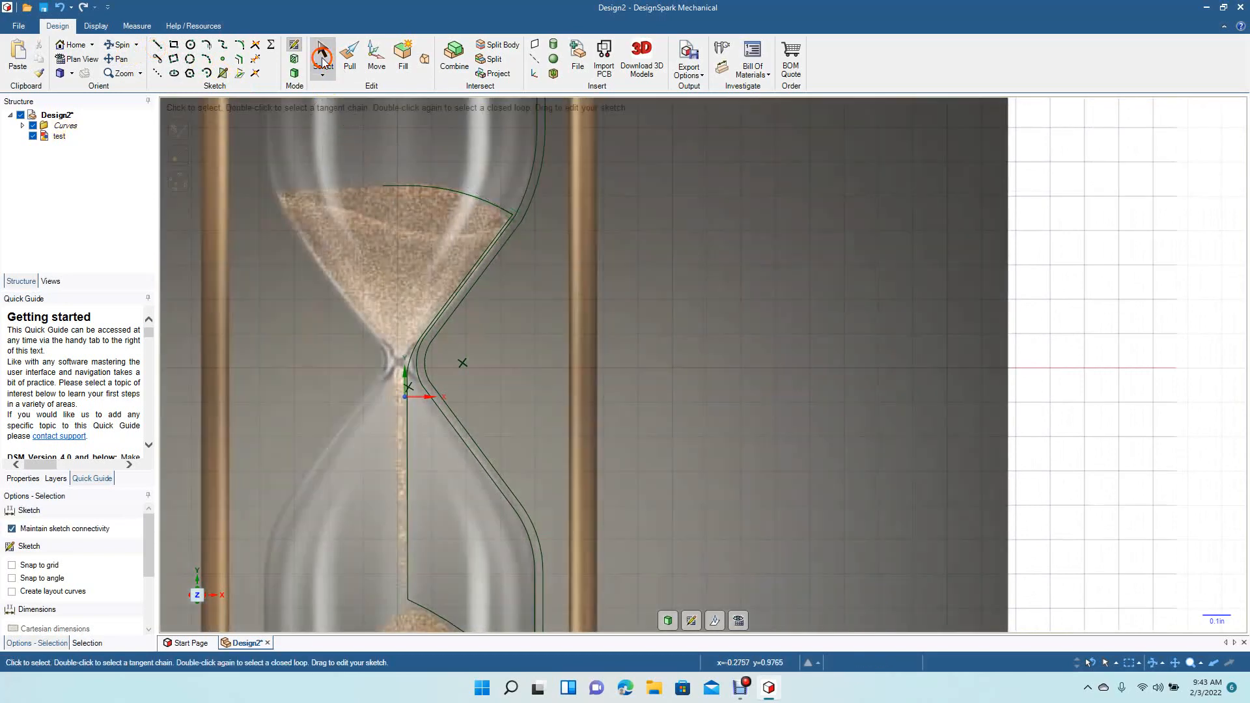
- Sketch a vertical line from the base's top centerline endpoint up past the upper sand arc, and trim the overhanging ends where they cross
{"action": "left_click", "coordinate": [109, 59]}
{"action": "mouse_move", "coordinate": [340, 411]}
{"action": "left_mouse_down"}
{"action": "mouse_move", "coordinate": [365, 235]}
{"action": "mouse_move", "coordinate": [378, 224]}
{"action": "left_mouse_up"}
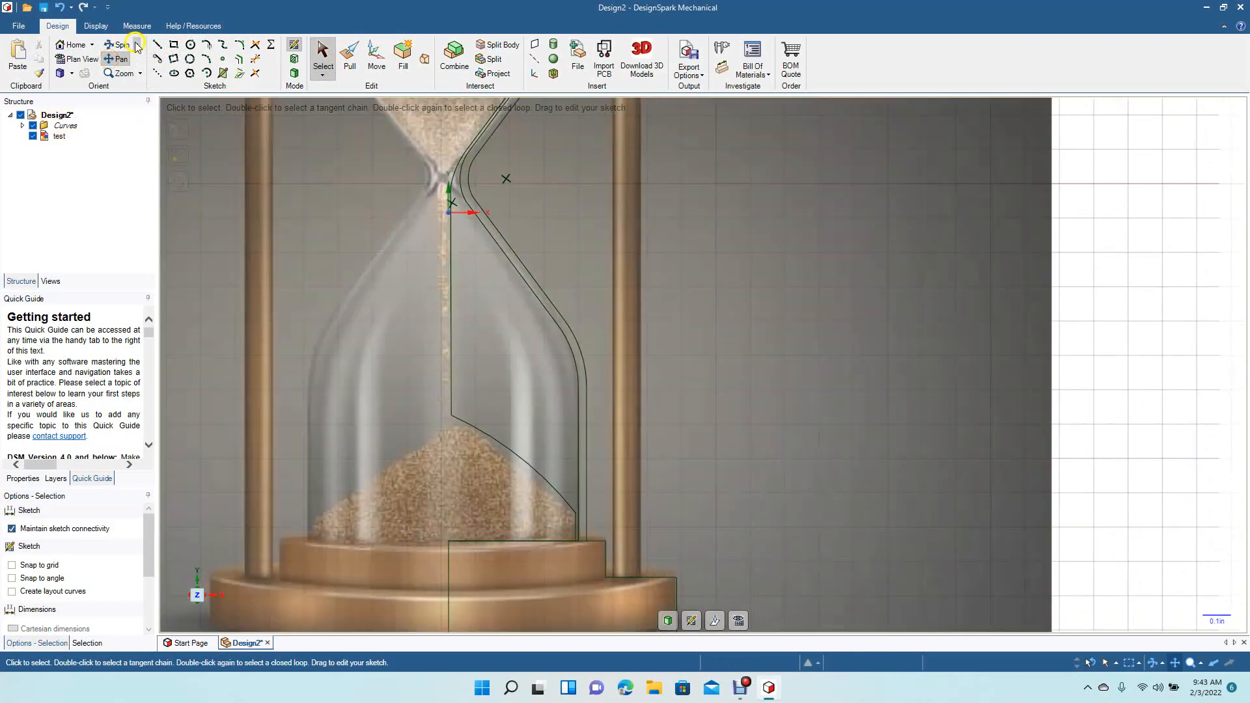
{"action": "left_click", "coordinate": [156, 45]}
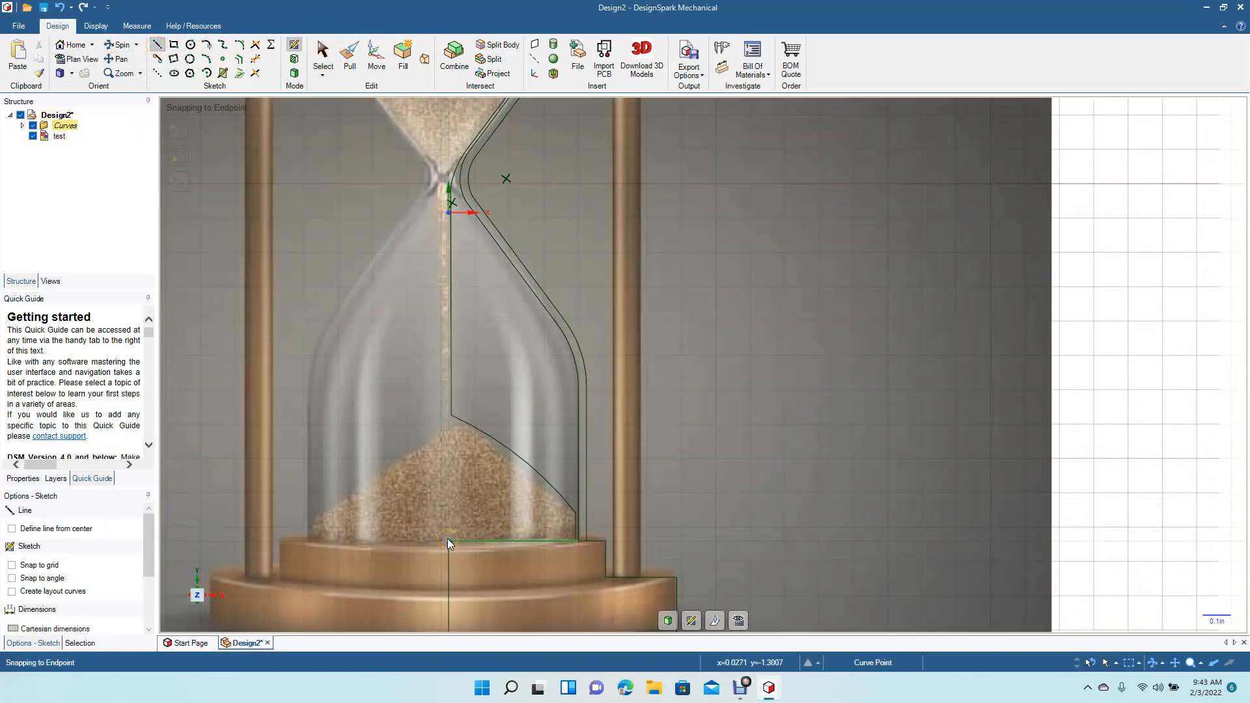
{"action": "left_click", "coordinate": [448, 543]}
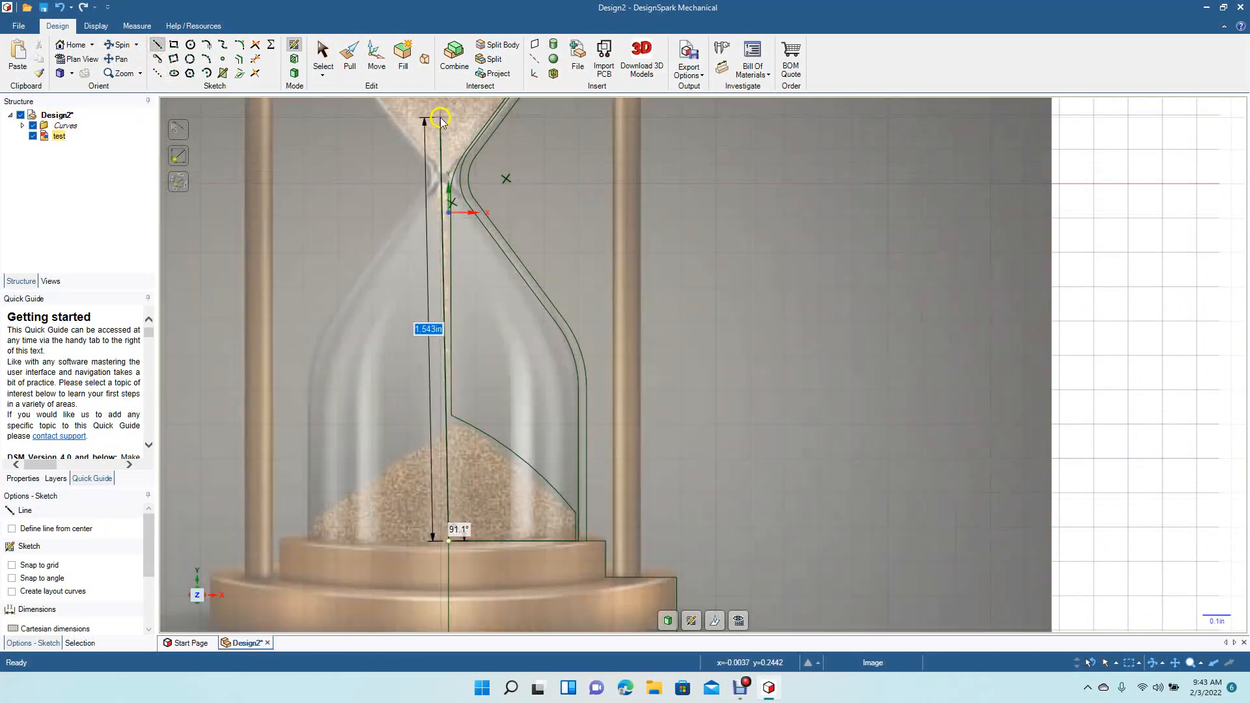
{"action": "scroll", "coordinate": [441, 117], "scroll_direction": "down", "scroll_amount": 3}
{"action": "scroll", "coordinate": [440, 118], "scroll_direction": "down", "scroll_amount": 2}
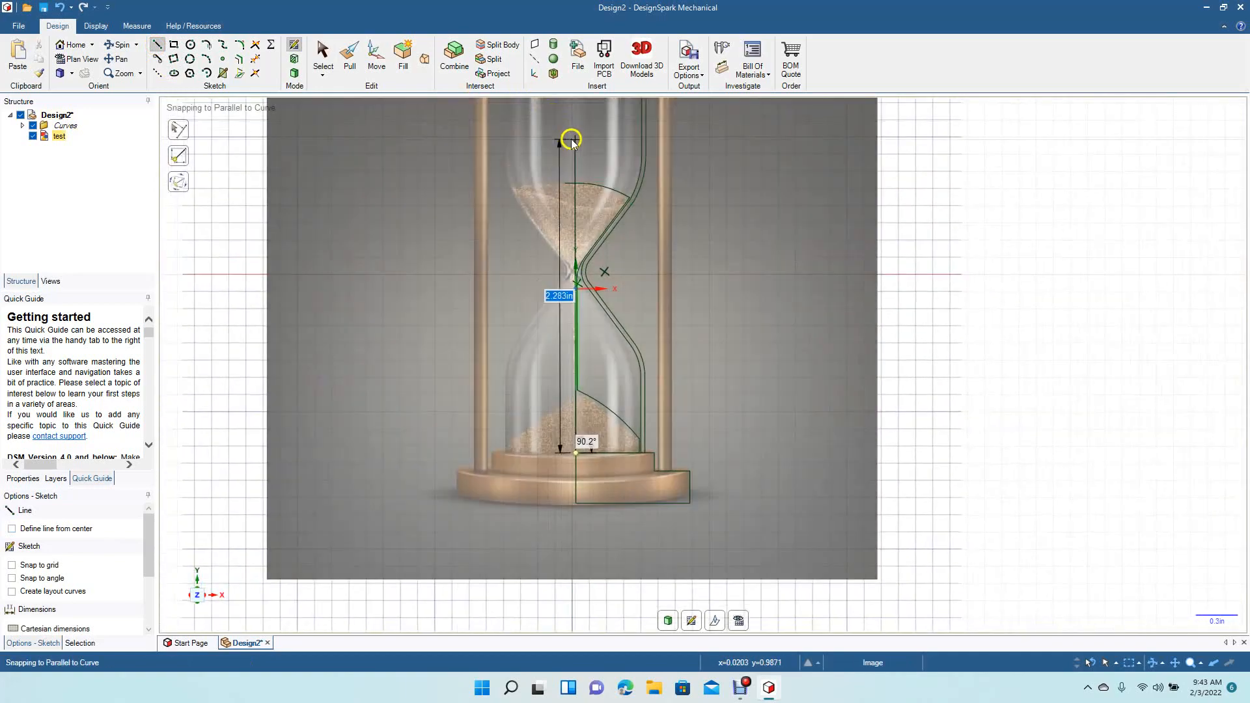
{"action": "left_click", "coordinate": [575, 151]}
{"action": "left_click", "coordinate": [331, 73]}
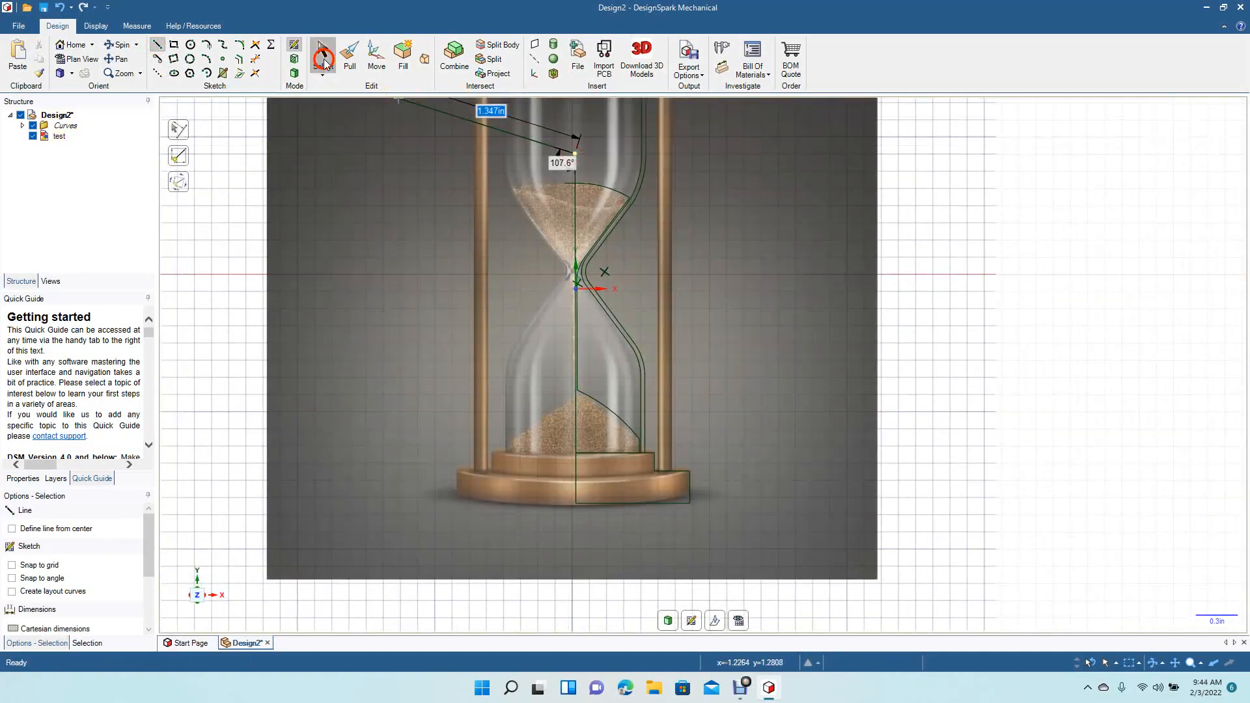
{"action": "left_click", "coordinate": [254, 60]}
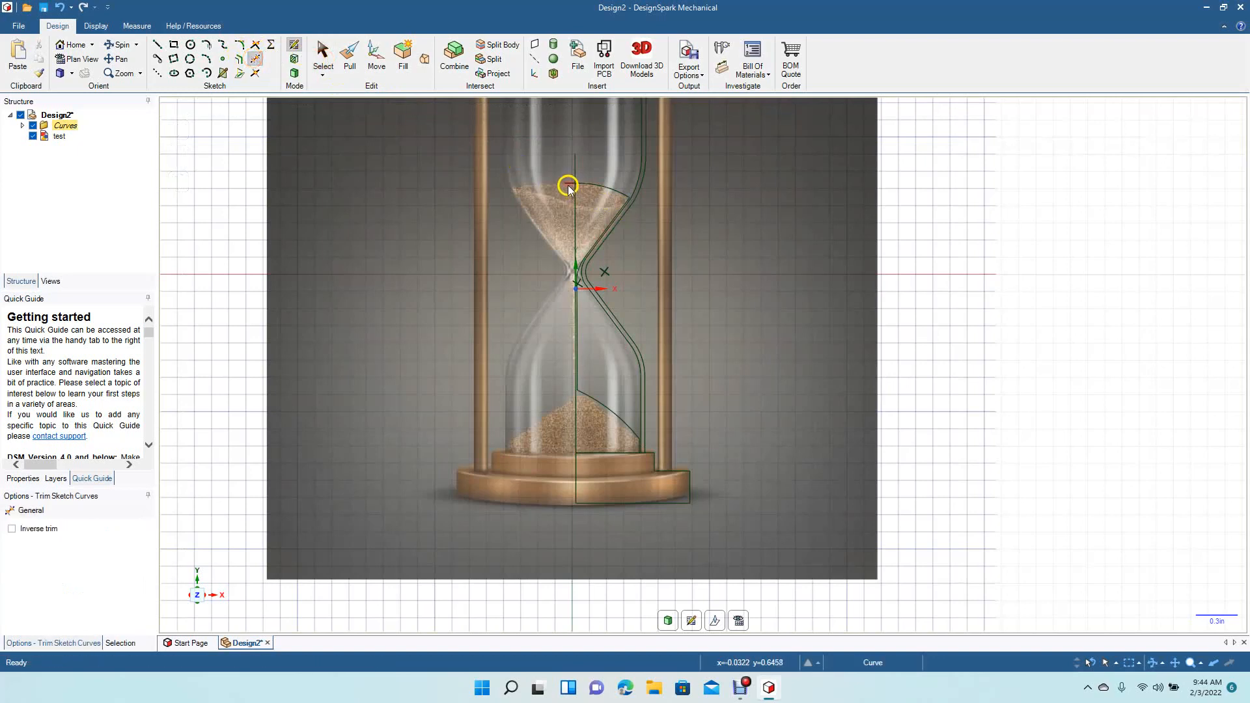
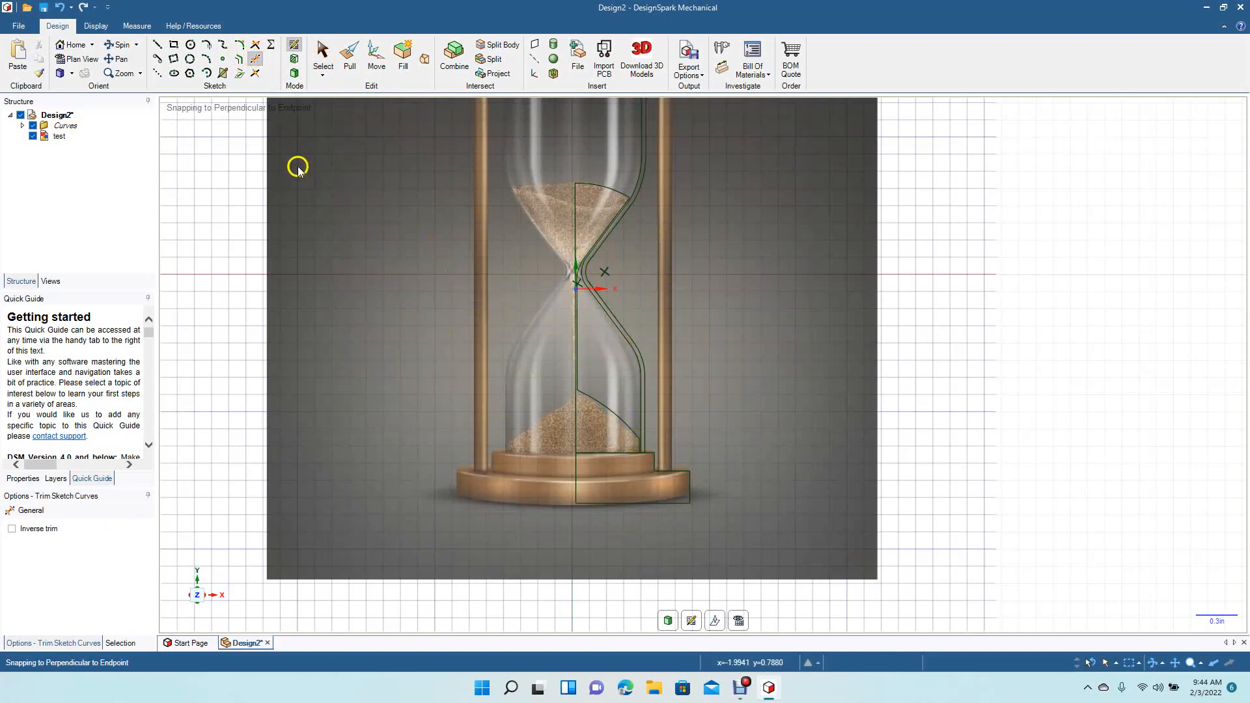
- Convert the closed sketch regions into surfaces and move the reference image clear of the profile, to its right
{"action": "left_click", "coordinate": [351, 60]}
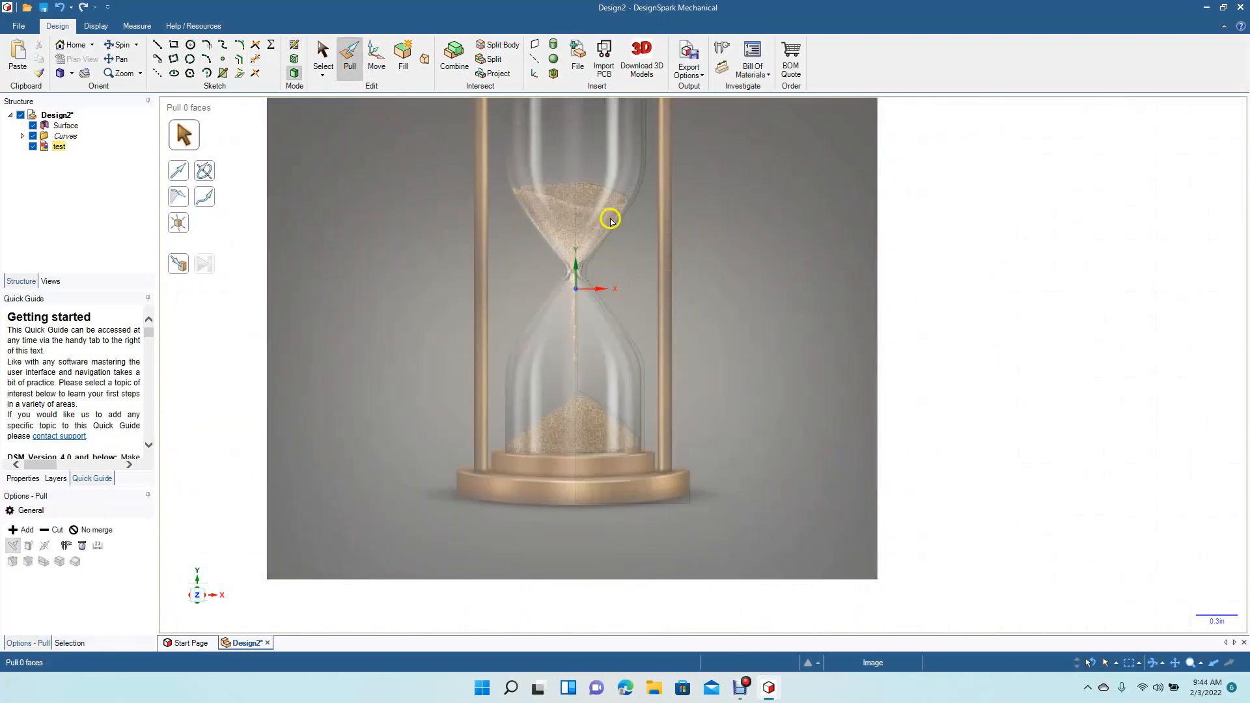
{"action": "left_click_drag", "start_coordinate": [812, 301], "coordinate": [1079, 422]}
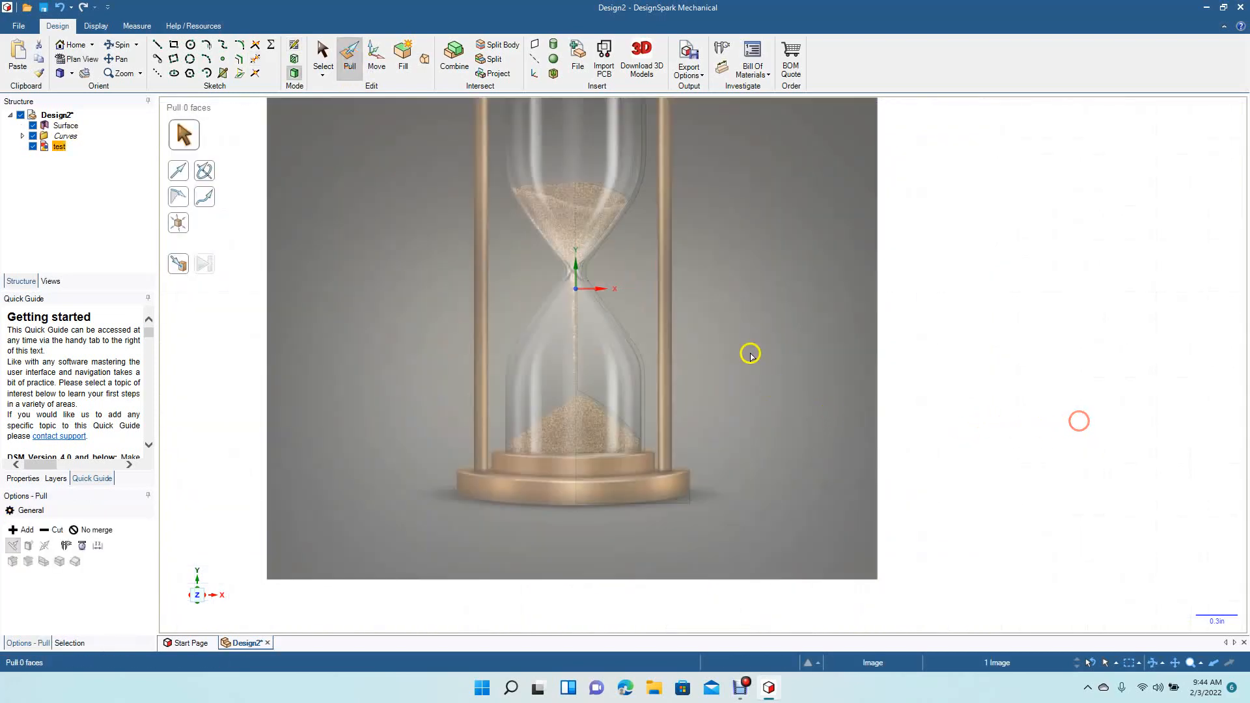
{"action": "left_click", "coordinate": [753, 349]}
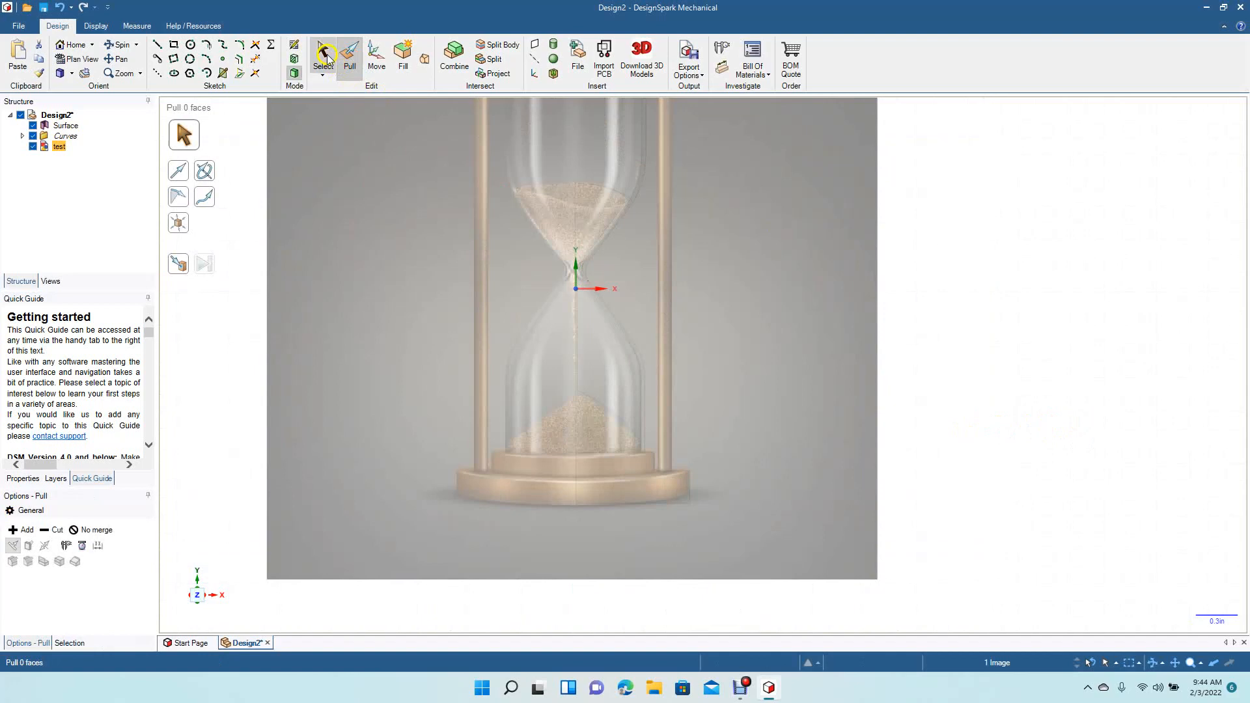
{"action": "left_click", "coordinate": [323, 55]}
{"action": "mouse_move", "coordinate": [742, 302]}
{"action": "left_mouse_down"}
{"action": "mouse_move", "coordinate": [990, 371]}
{"action": "mouse_move", "coordinate": [1205, 357]}
{"action": "mouse_move", "coordinate": [1228, 368]}
{"action": "left_mouse_up"}
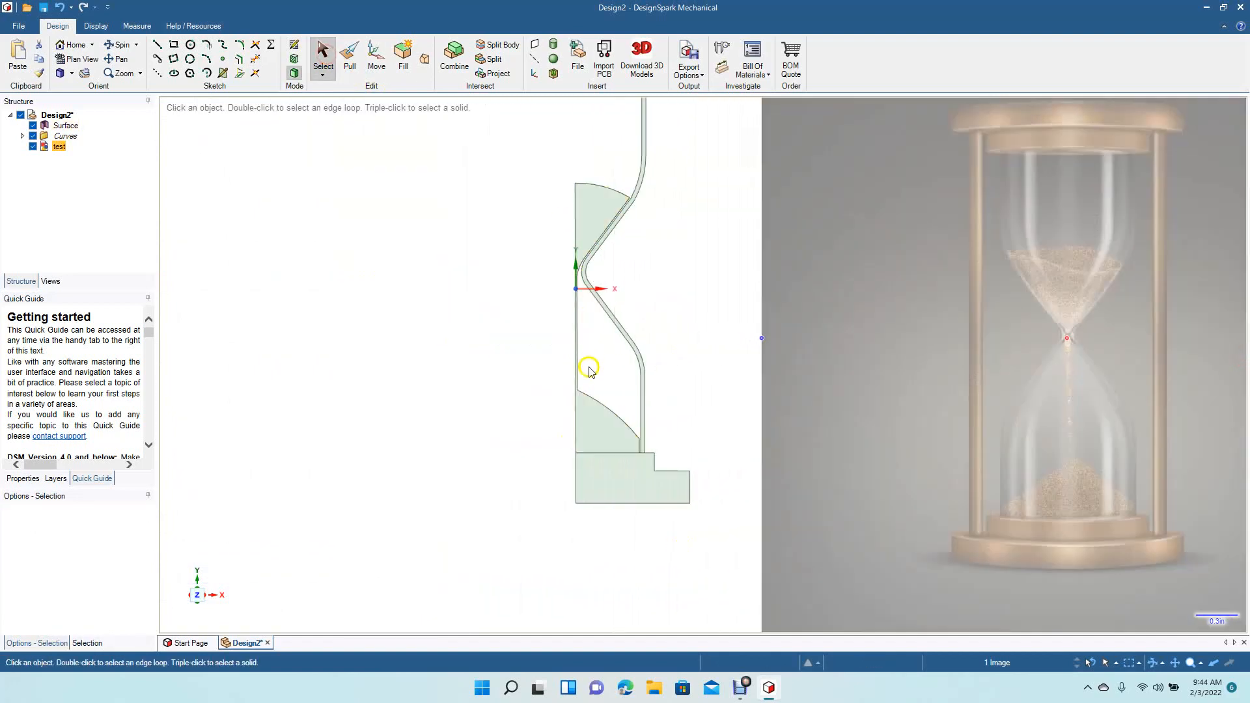
- Revolve the sand face a full turn about its straight vertical edge on the centerline
{"action": "left_click", "coordinate": [583, 223]}
{"action": "left_click", "coordinate": [494, 204]}
{"action": "left_click", "coordinate": [350, 54]}
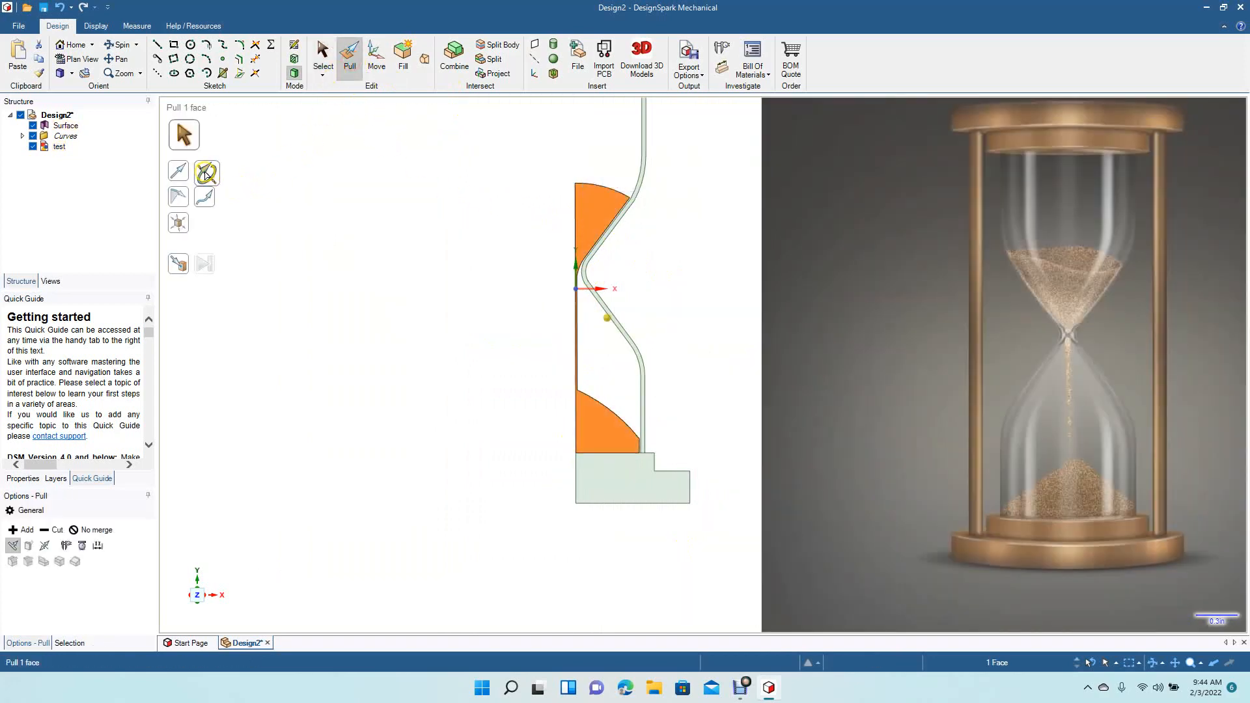
{"action": "left_click", "coordinate": [206, 174]}
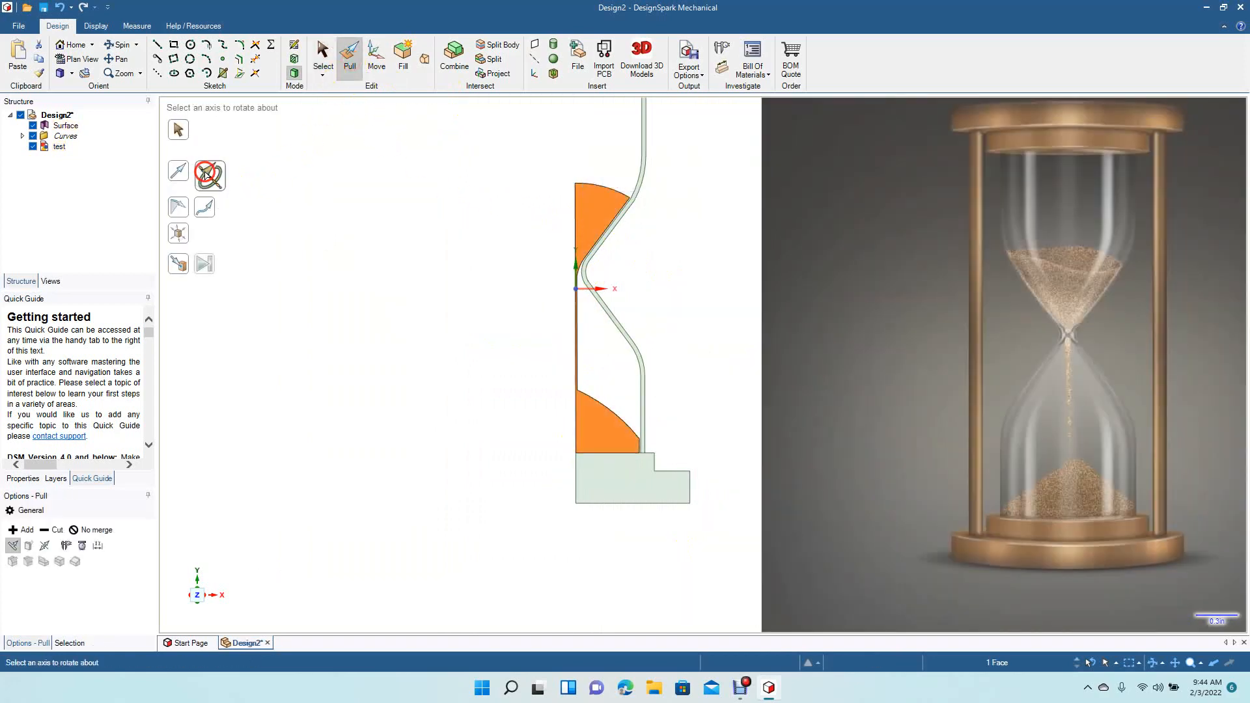
{"action": "left_click", "coordinate": [577, 424]}
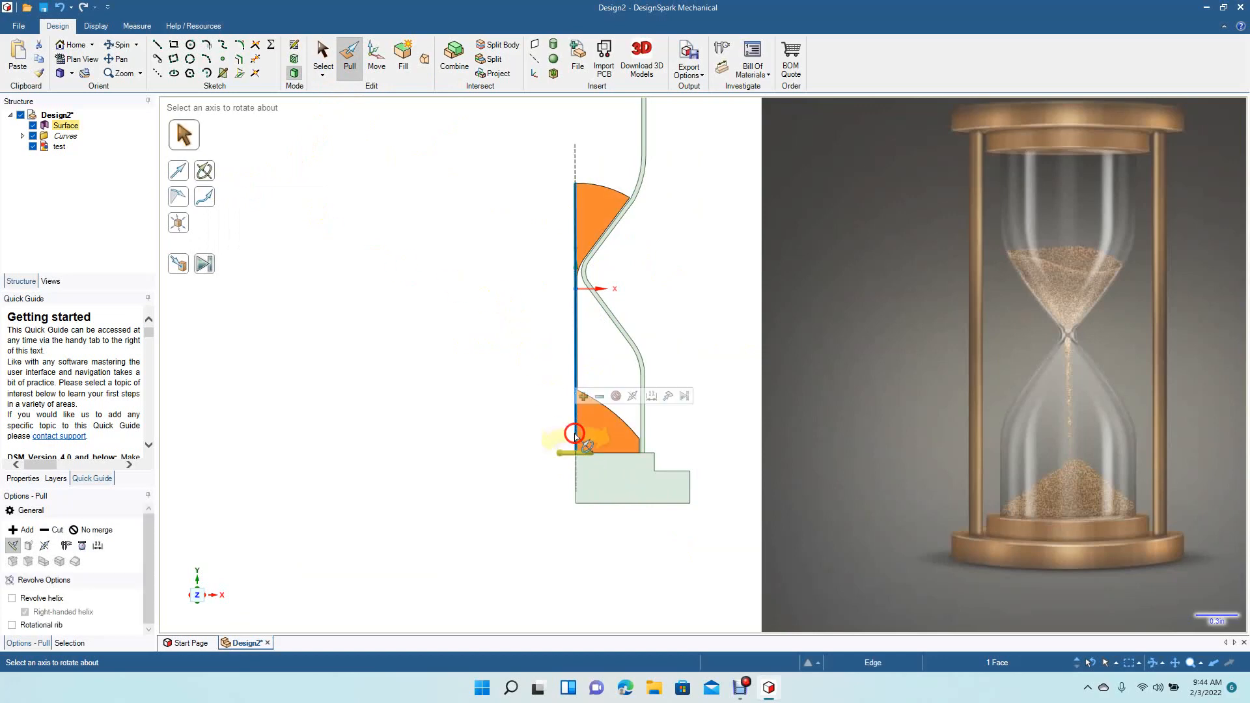
{"action": "left_click", "coordinate": [206, 266]}
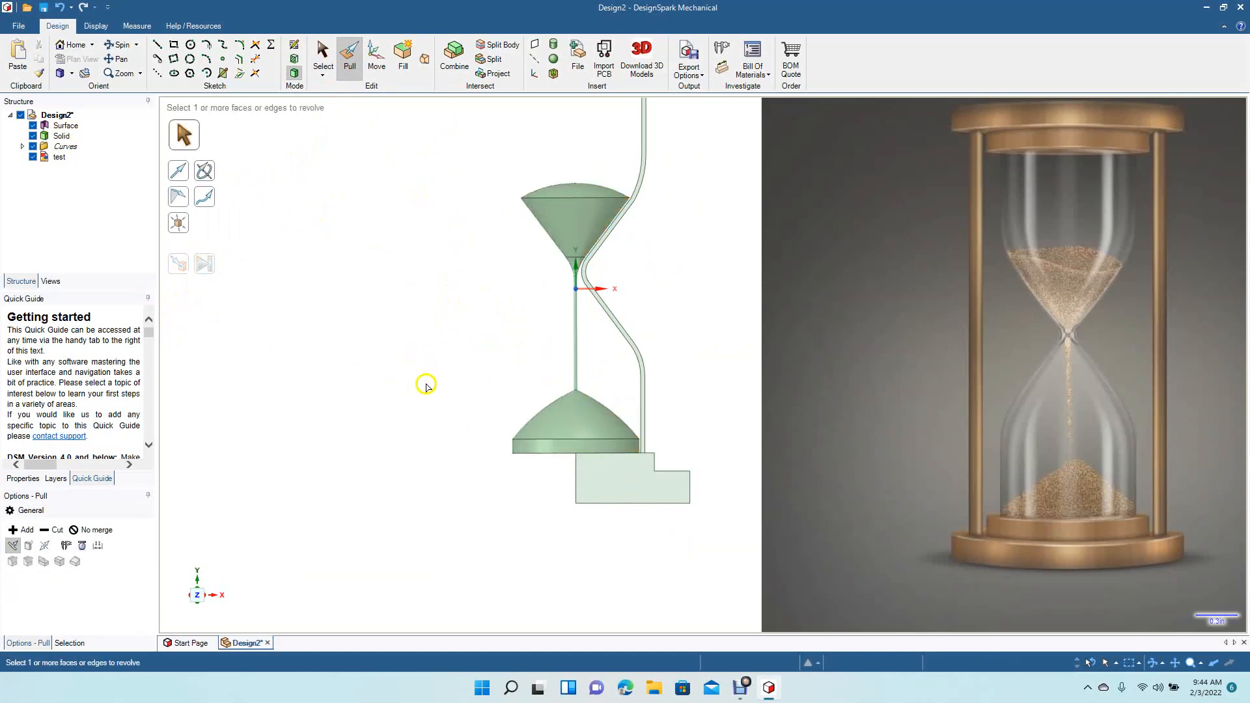
- Revolve the stepped base face a full turn about its vertical centerline edge
{"action": "left_click", "coordinate": [323, 60]}
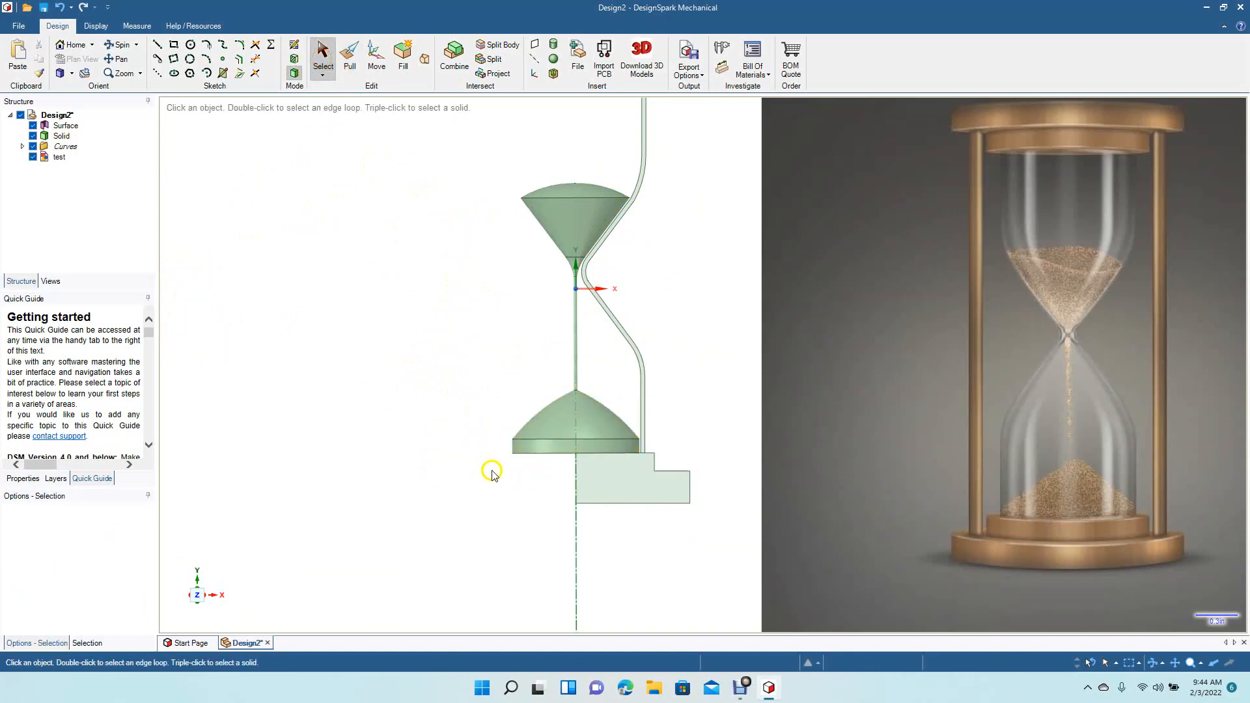
{"action": "left_click", "coordinate": [621, 482]}
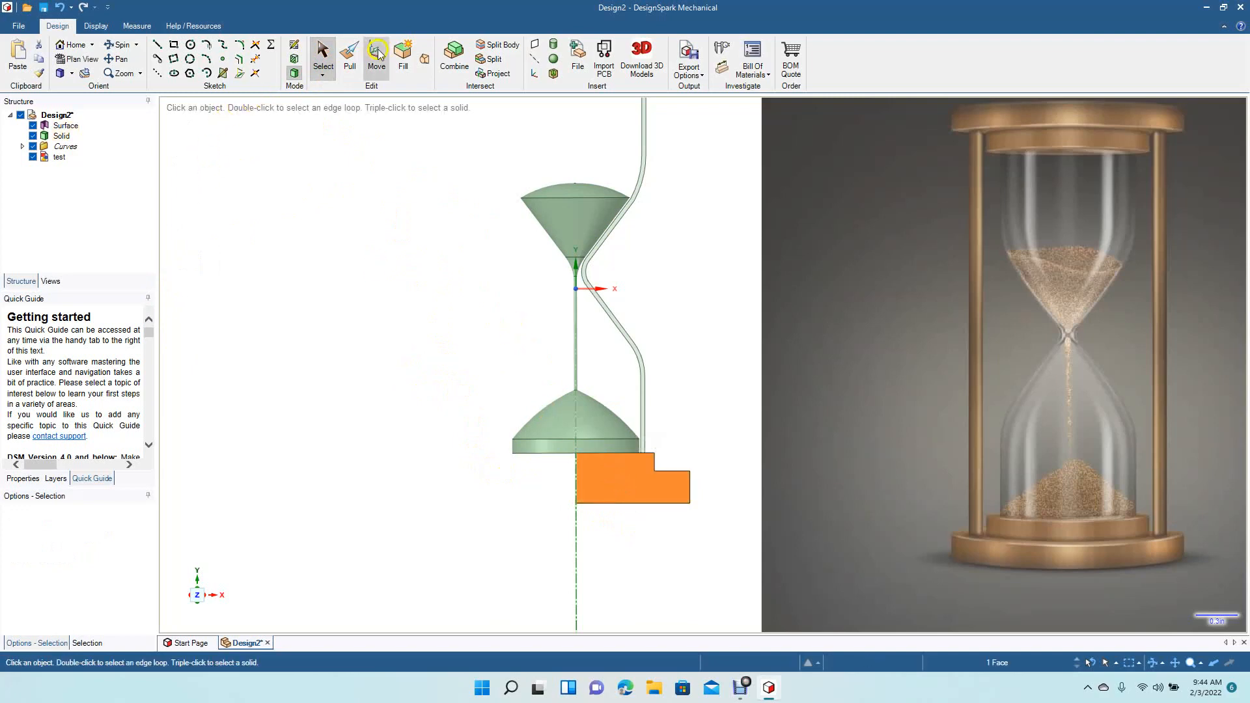
{"action": "left_click", "coordinate": [350, 56]}
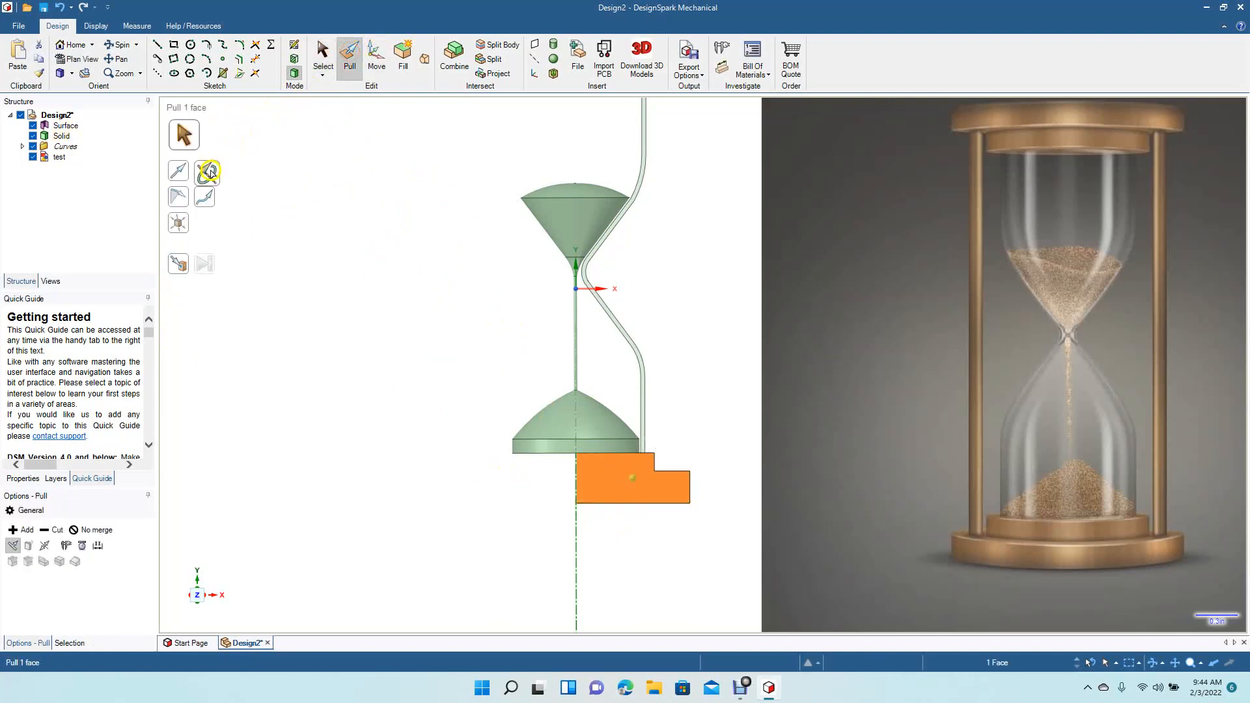
{"action": "left_click", "coordinate": [209, 174]}
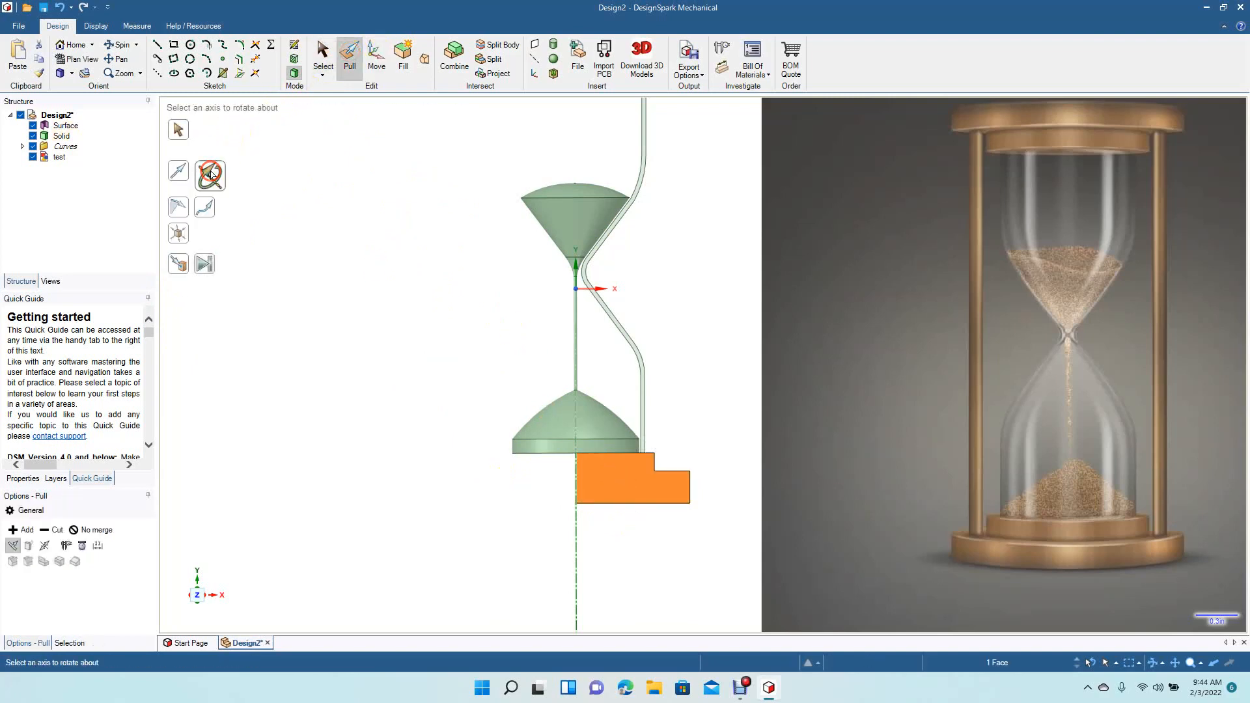
{"action": "left_click", "coordinate": [571, 488]}
{"action": "left_click", "coordinate": [207, 266]}
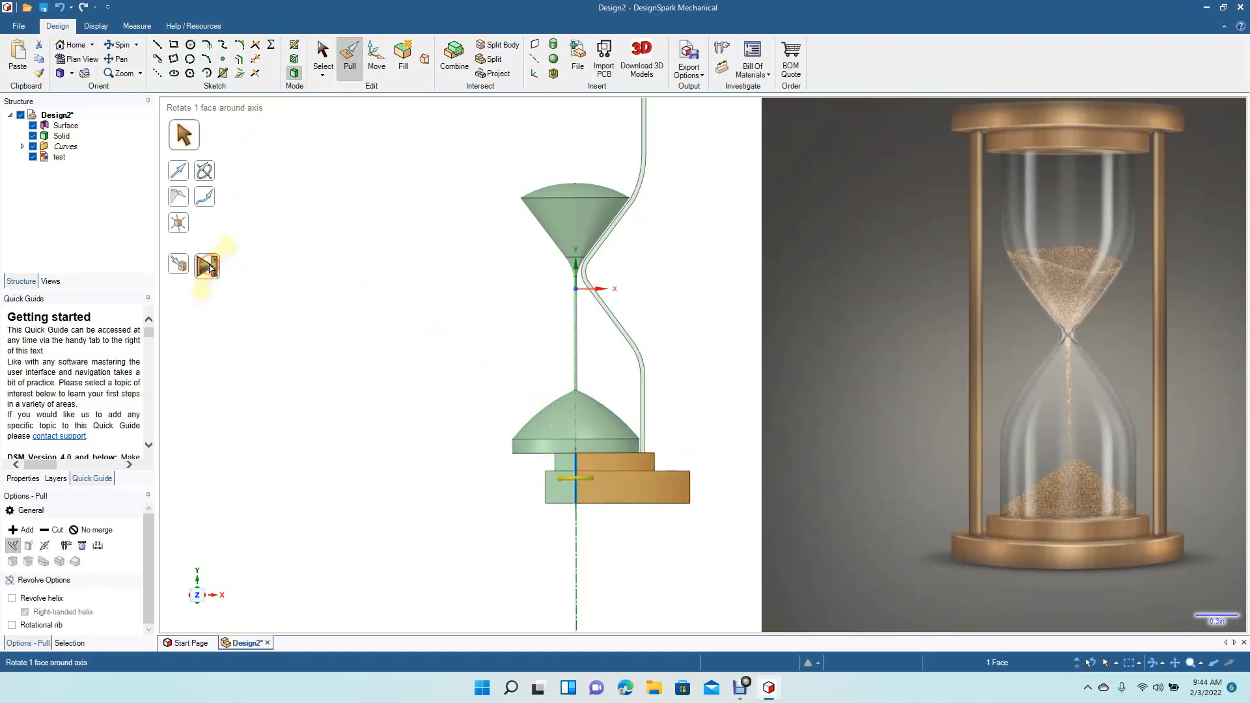
- Revolve the stepped top cap face a full turn about its vertical centerline edge
{"action": "left_click", "coordinate": [321, 67]}
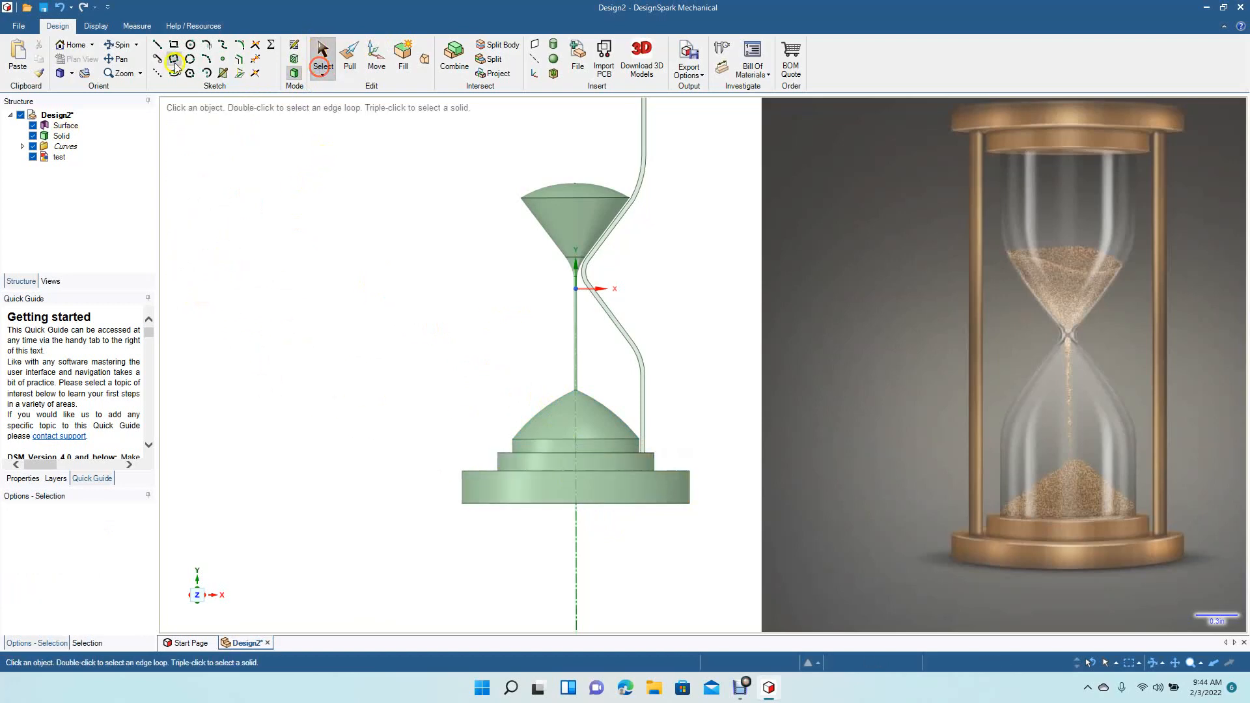
{"action": "left_click_drag", "start_coordinate": [399, 235], "coordinate": [385, 405]}
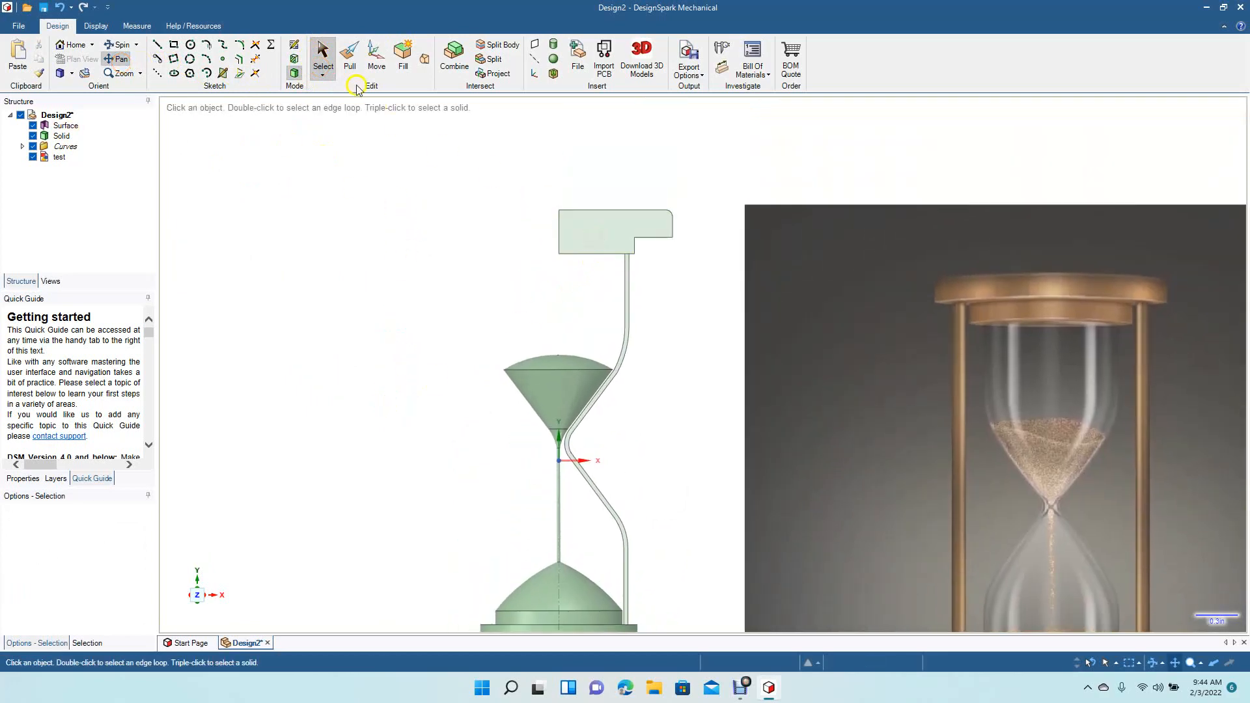
{"action": "left_click", "coordinate": [350, 59]}
{"action": "left_click", "coordinate": [577, 223]}
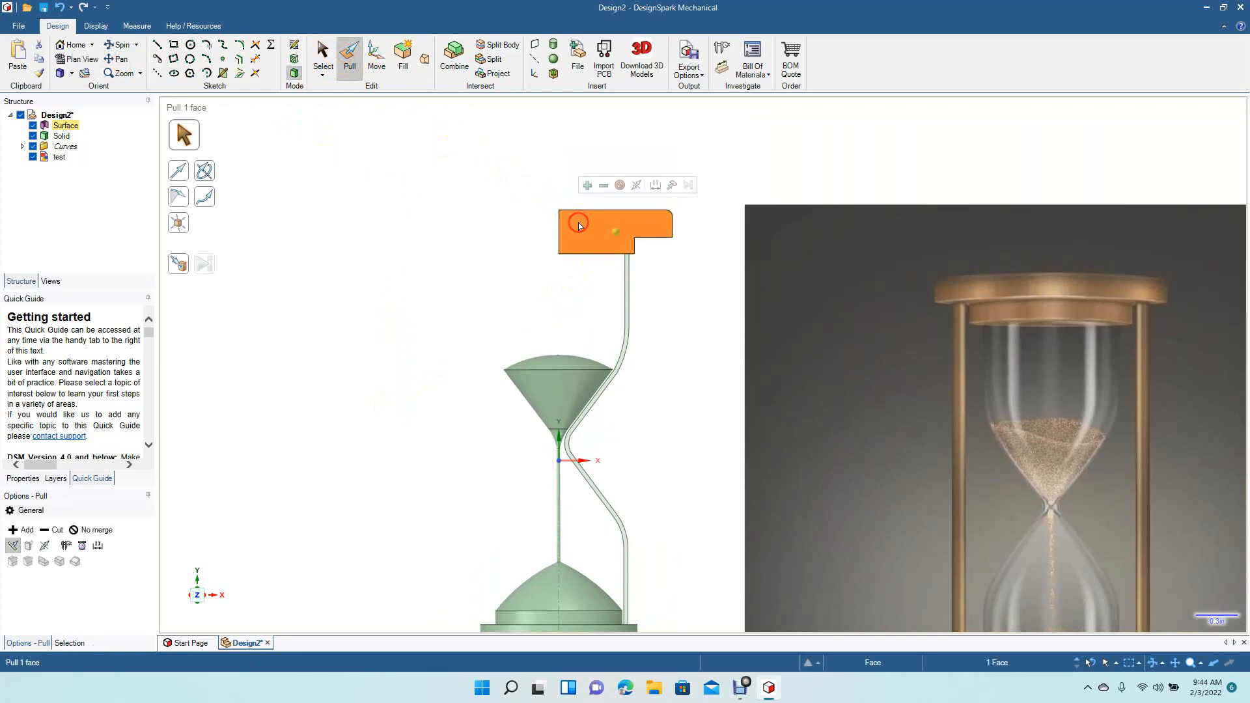
{"action": "left_click", "coordinate": [203, 171]}
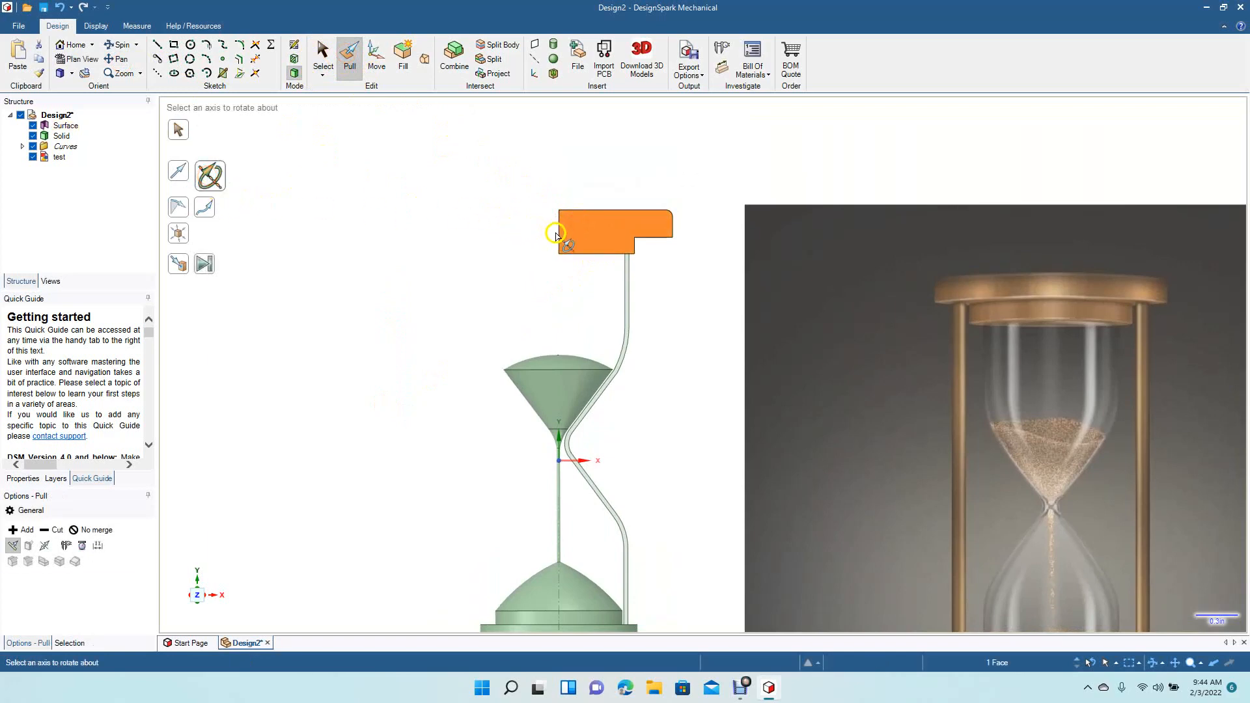
{"action": "left_click", "coordinate": [557, 233]}
{"action": "left_click", "coordinate": [209, 267]}
- Revolve the thin glass wall face a full turn about the hourglass's central axis
{"action": "left_click", "coordinate": [323, 56]}
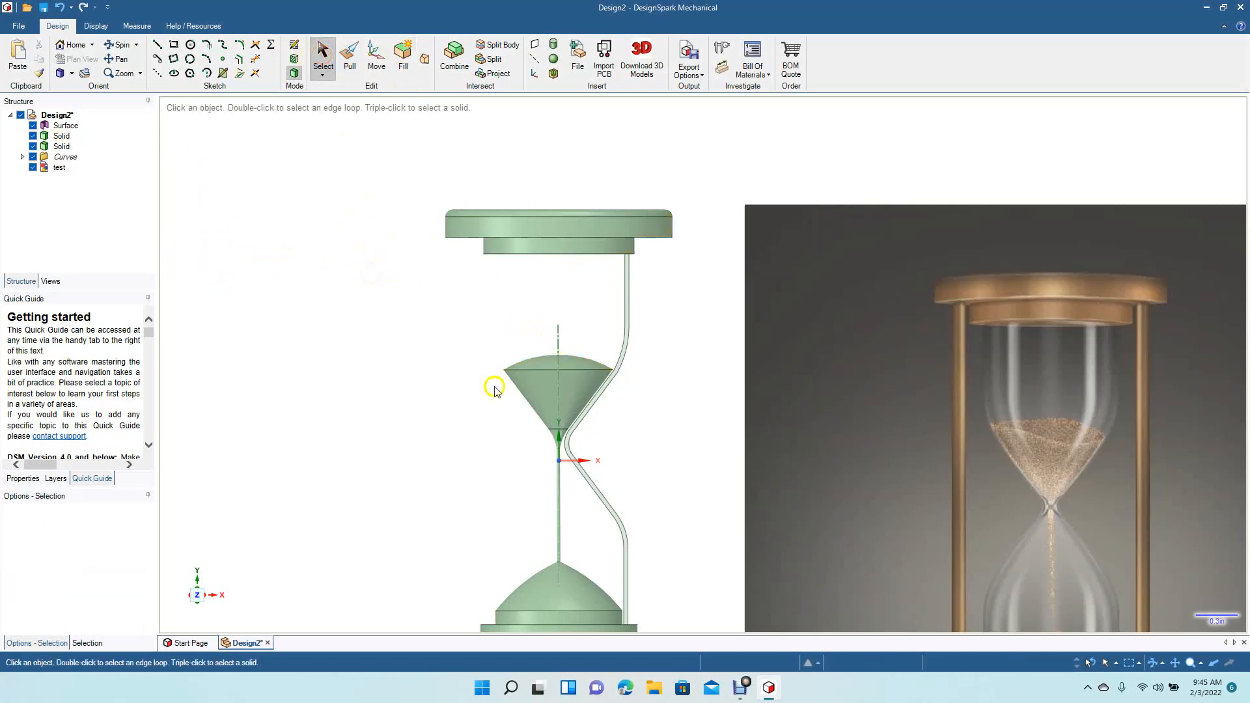
{"action": "left_click", "coordinate": [624, 359]}
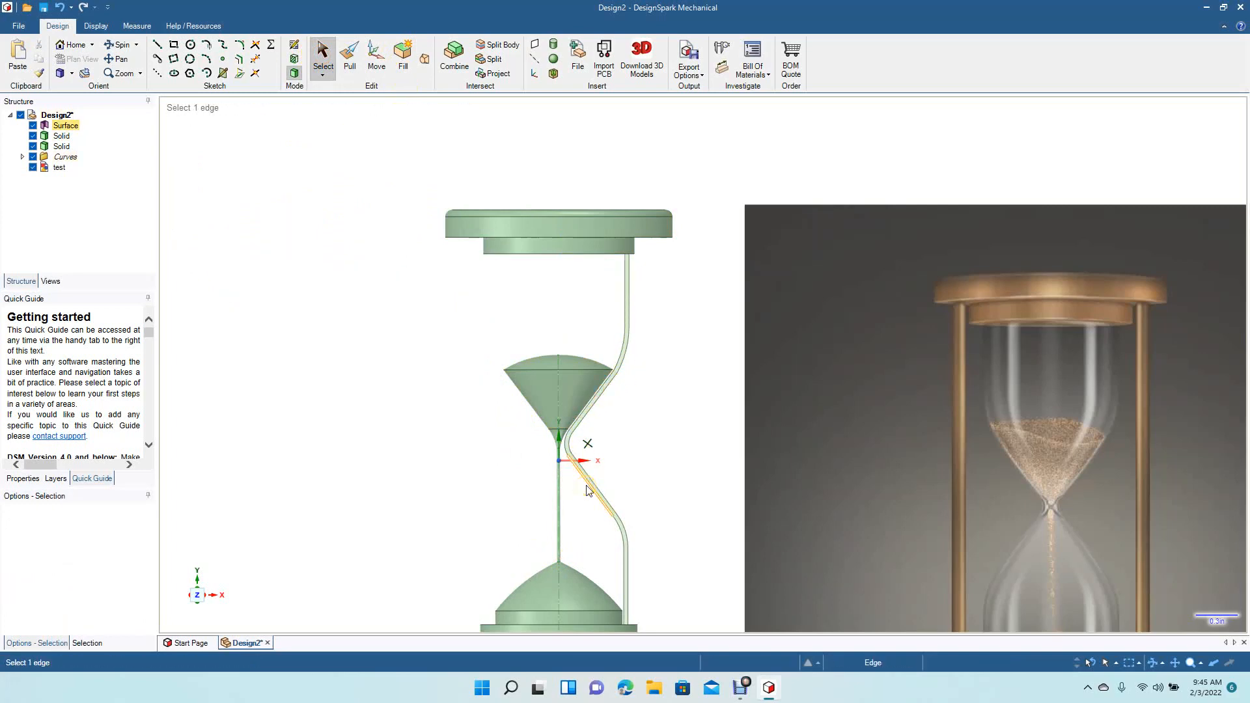
{"action": "scroll", "coordinate": [588, 489], "scroll_direction": "up", "scroll_amount": 5}
{"action": "left_click", "coordinate": [536, 458]}
{"action": "left_click", "coordinate": [494, 428]}
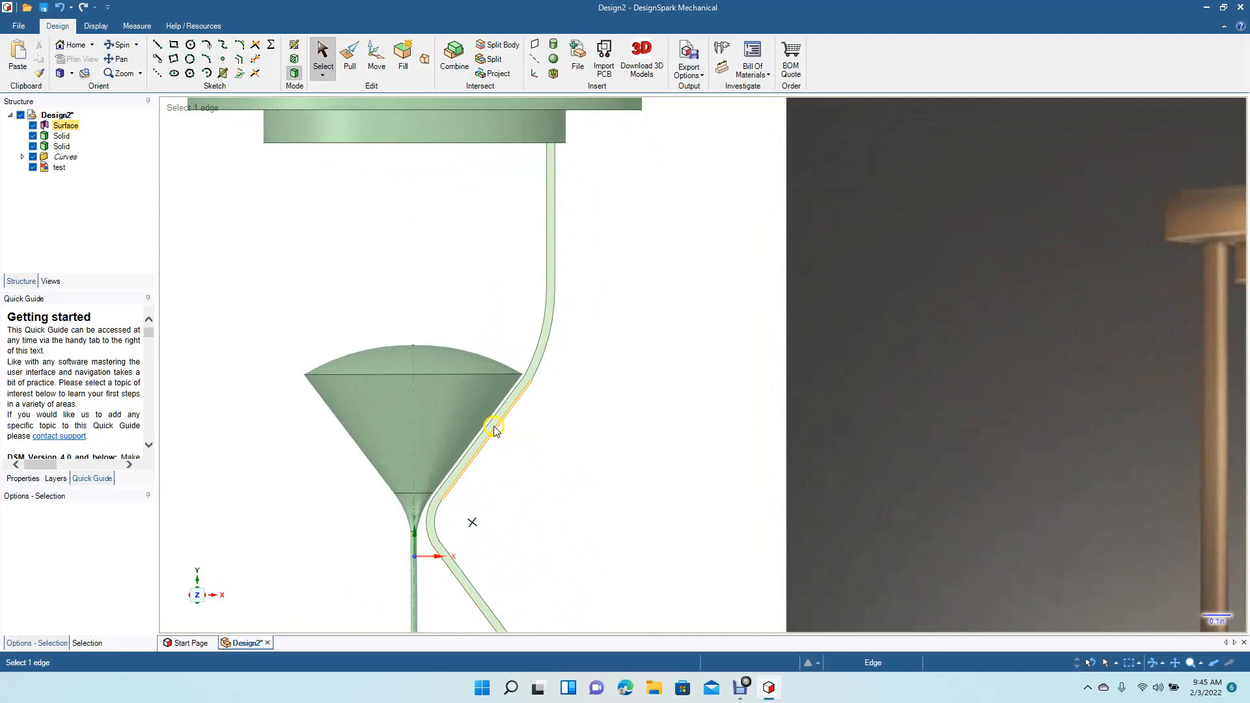
{"action": "left_click", "coordinate": [496, 425]}
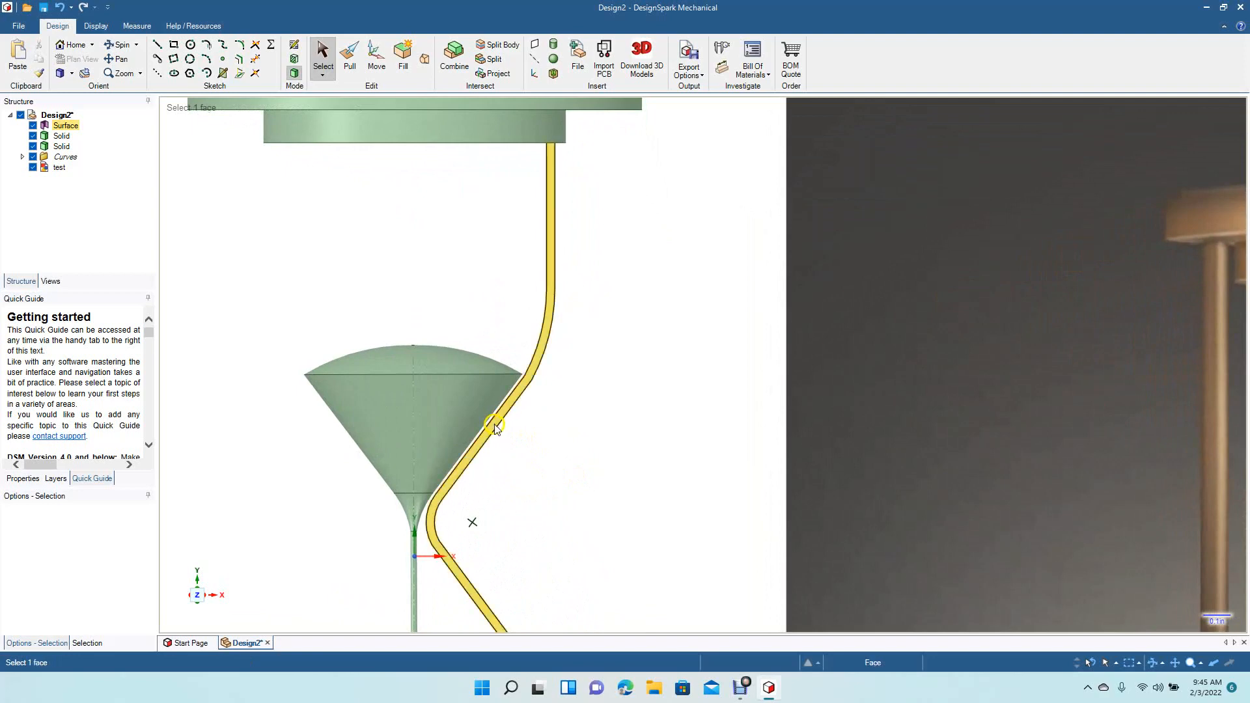
{"action": "left_click", "coordinate": [352, 62]}
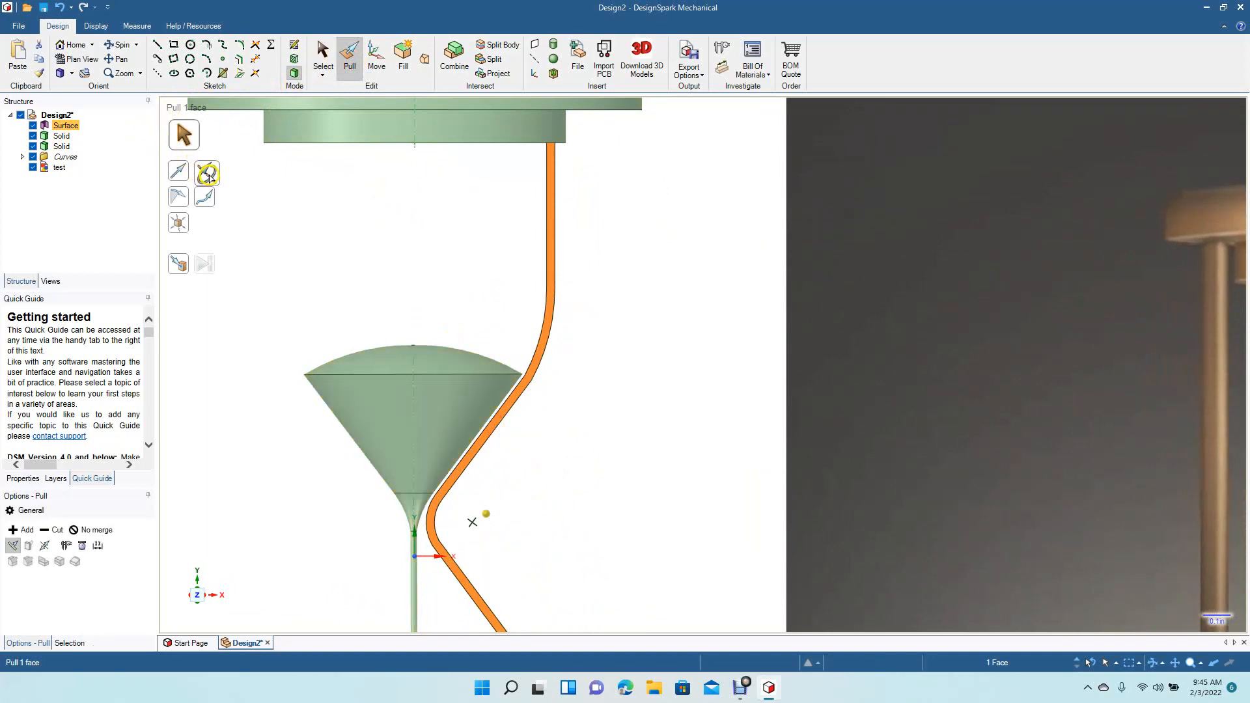
{"action": "left_click", "coordinate": [208, 175]}
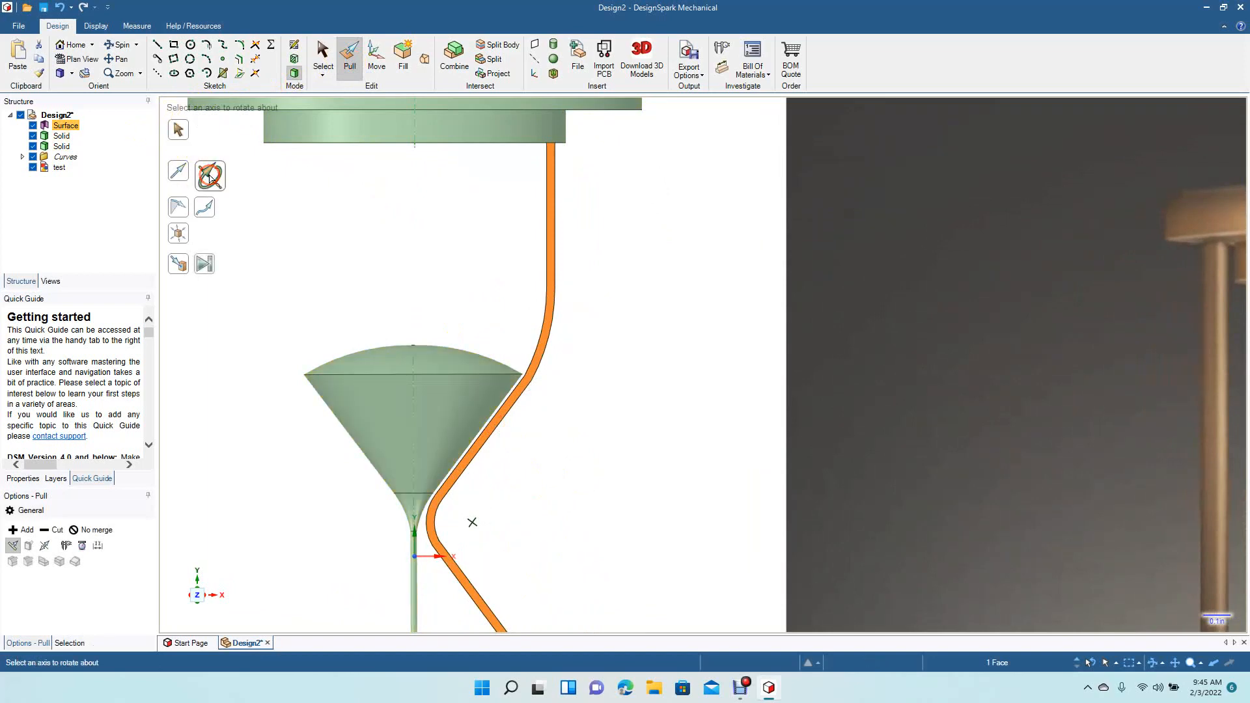
{"action": "left_click", "coordinate": [414, 337]}
{"action": "left_click", "coordinate": [206, 265]}
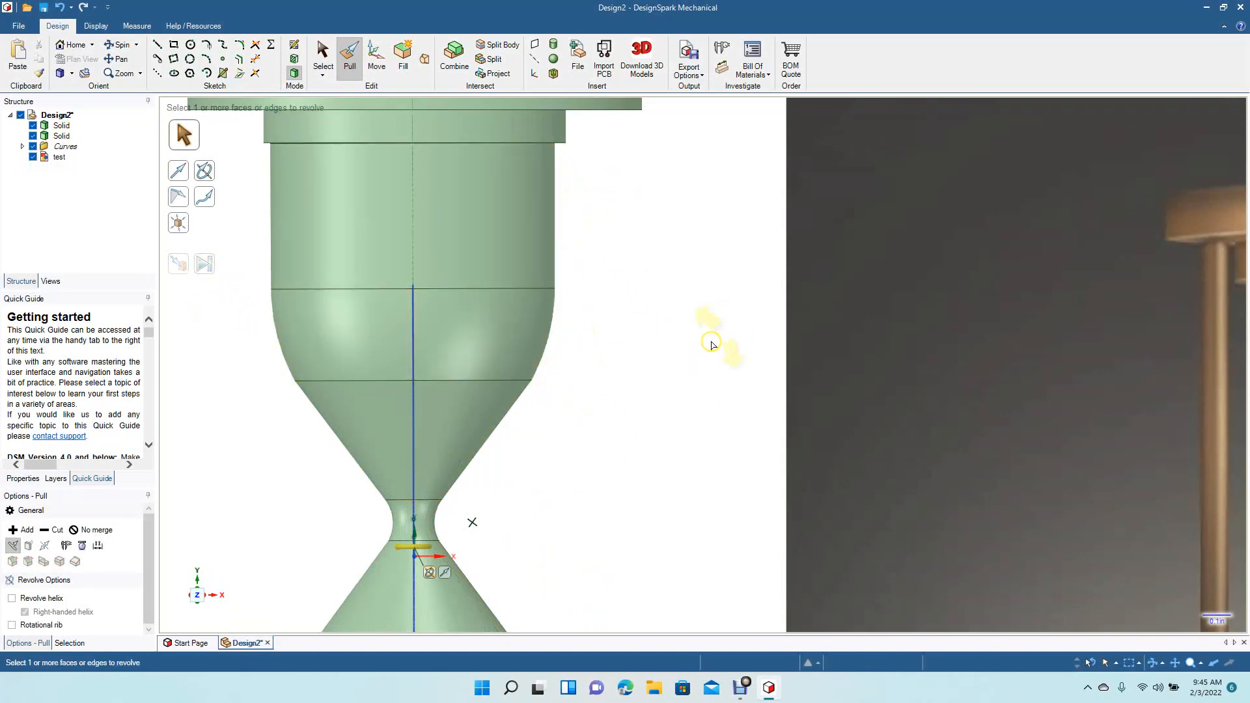
- Delete the hourglass reference image from the design
{"action": "scroll", "coordinate": [712, 343], "scroll_direction": "down", "scroll_amount": 5}
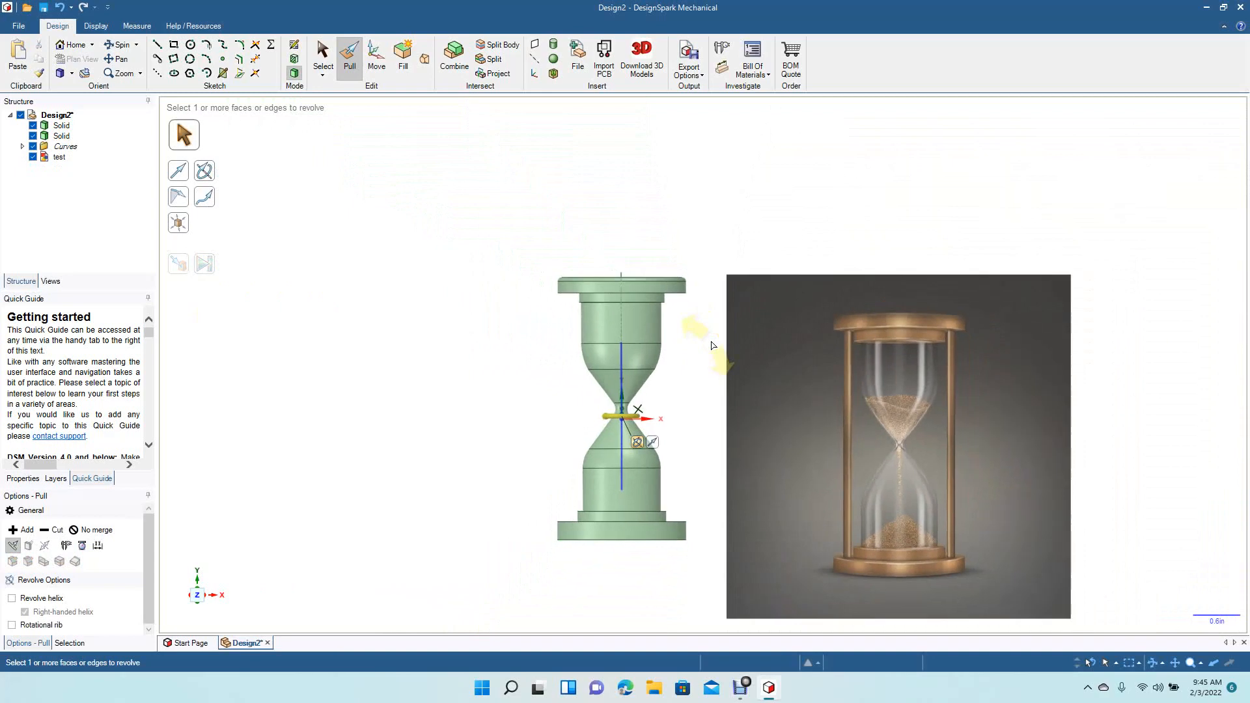
{"action": "scroll", "coordinate": [711, 342], "scroll_direction": "down", "scroll_amount": 1}
{"action": "left_click", "coordinate": [340, 189]}
{"action": "left_click", "coordinate": [857, 358]}
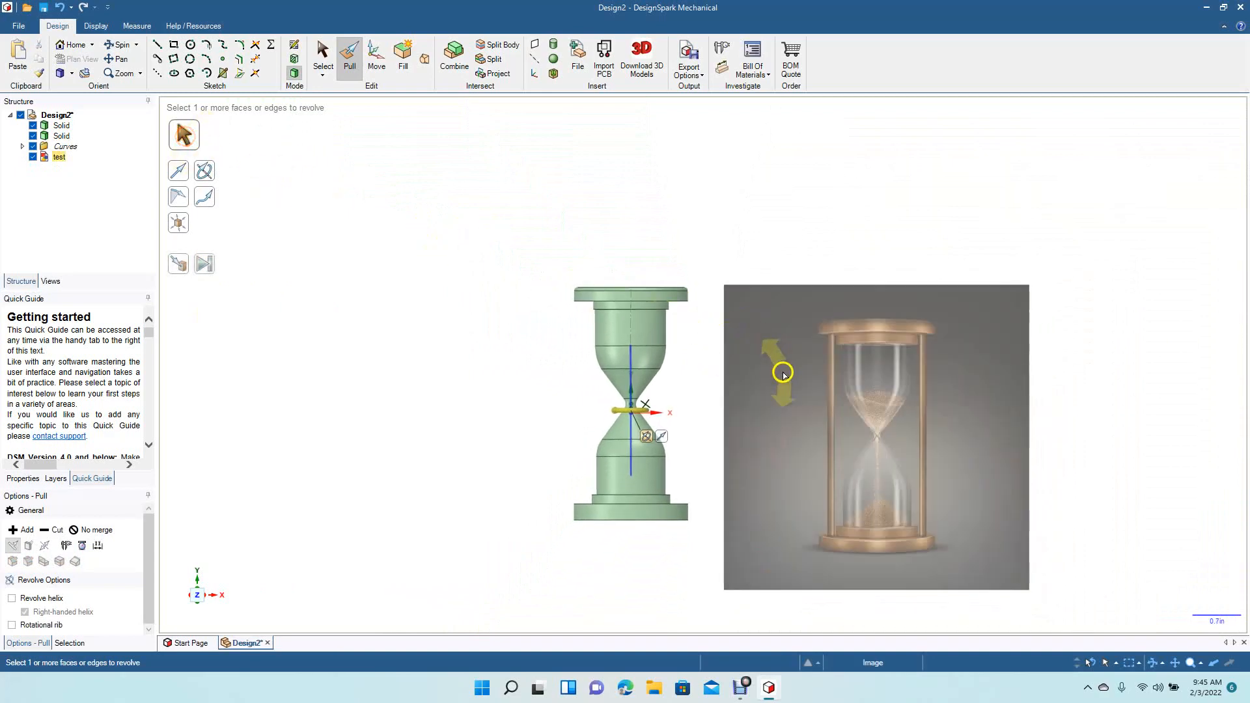
{"action": "left_click", "coordinate": [324, 50]}
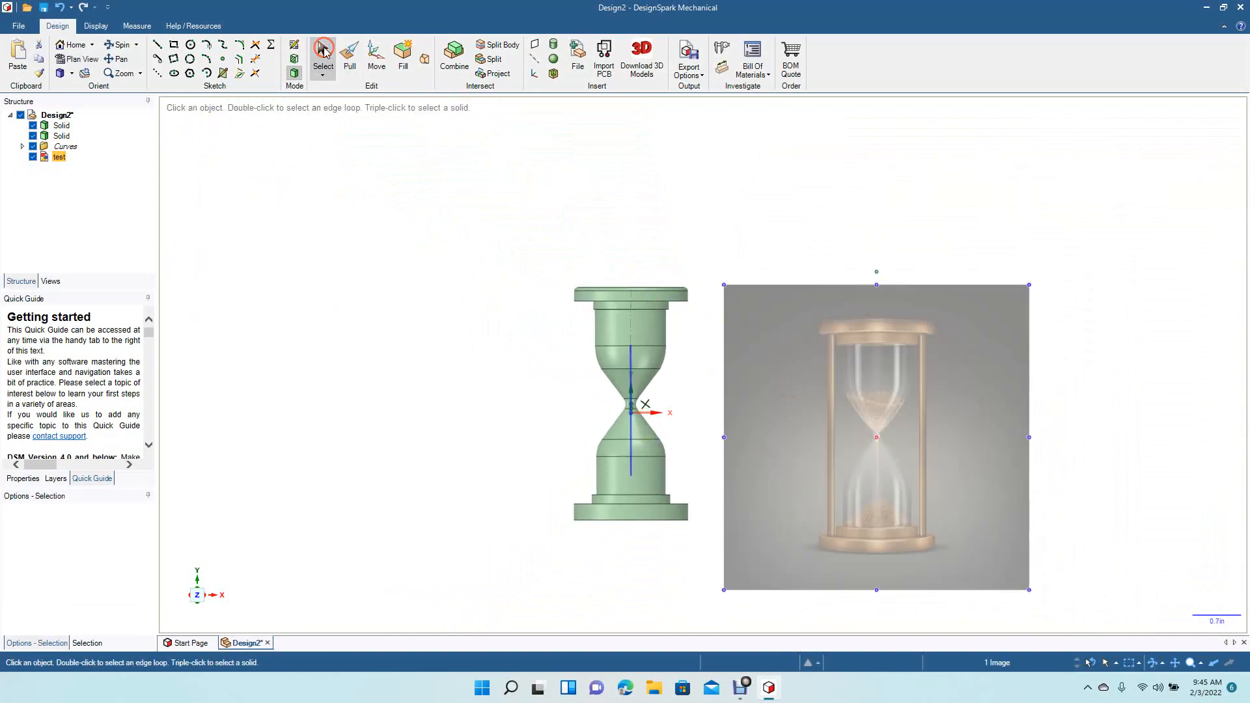
{"action": "left_click", "coordinate": [792, 343]}
{"action": "key", "text": "Delete"}
{"action": "left_click", "coordinate": [611, 467]}
{"action": "left_click", "coordinate": [633, 457]}
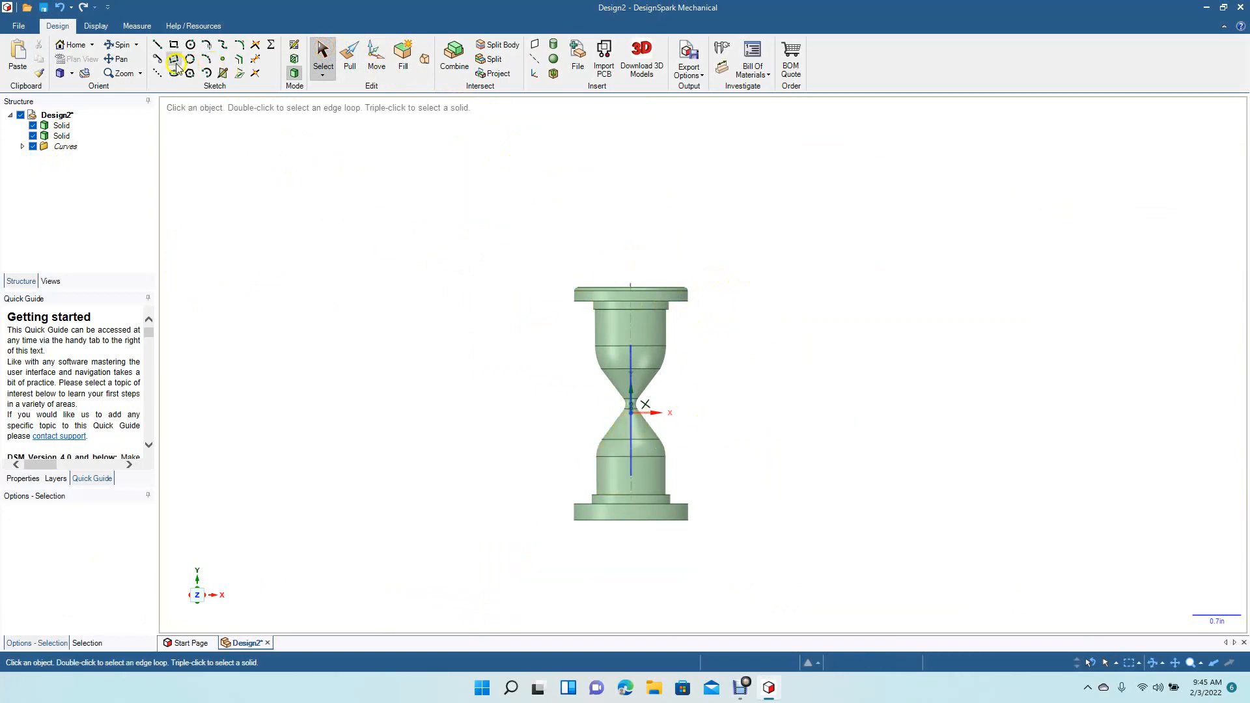
- Sketch a straight line across the full diameter of the base's circular underside, from rim to rim
{"action": "left_click", "coordinate": [117, 45]}
{"action": "left_click_drag", "start_coordinate": [363, 229], "coordinate": [400, 118]}
{"action": "left_click_drag", "start_coordinate": [398, 106], "coordinate": [387, 98]}
{"action": "left_click", "coordinate": [334, 69]}
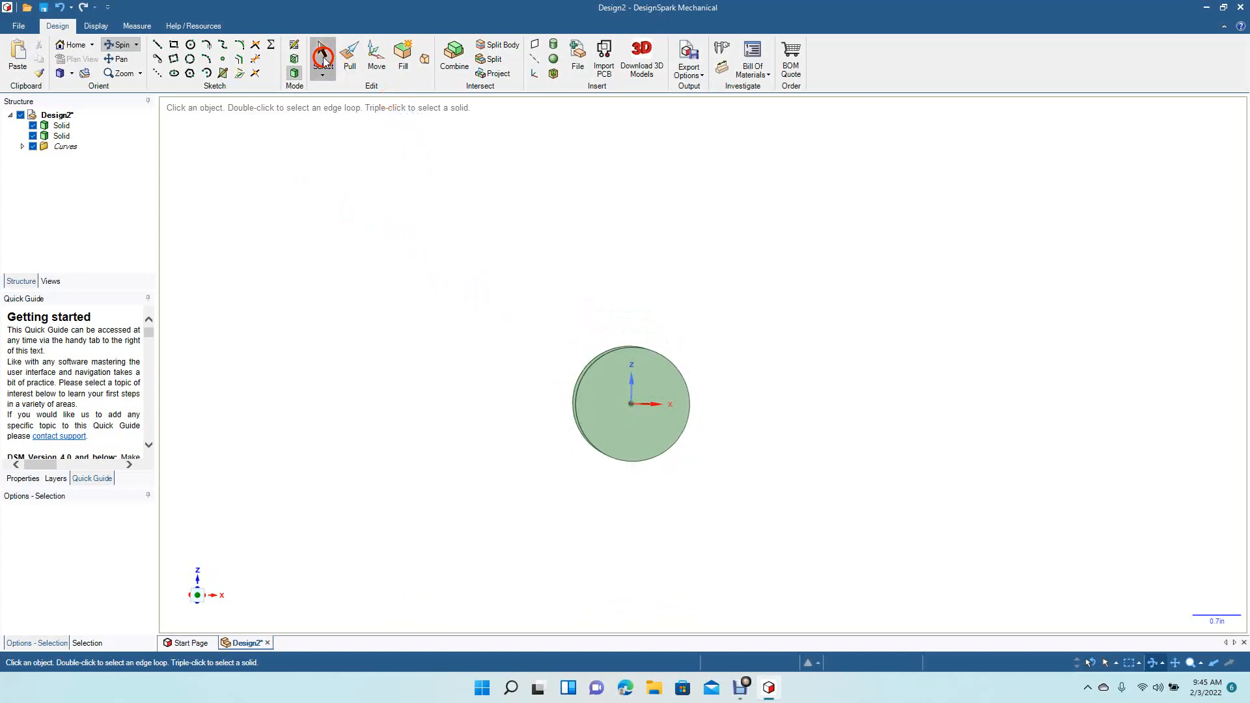
{"action": "left_click", "coordinate": [595, 419]}
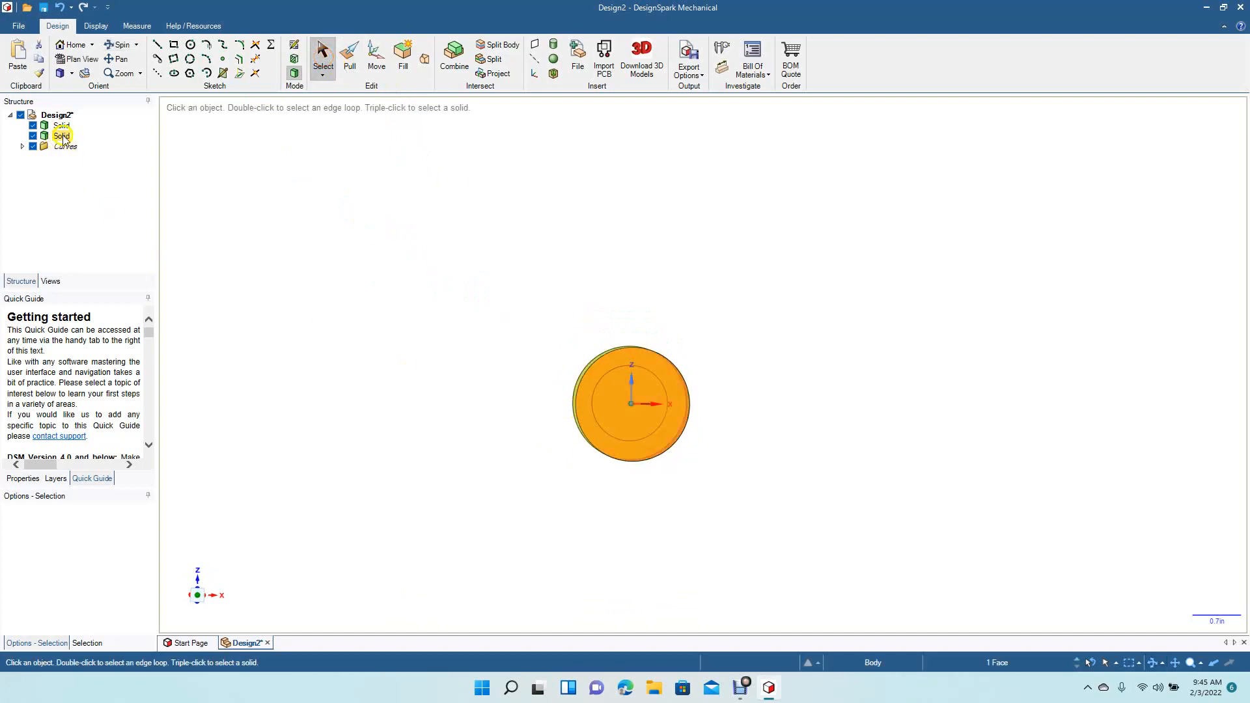
{"action": "left_click", "coordinate": [75, 60]}
{"action": "scroll", "coordinate": [407, 349], "scroll_direction": "up", "scroll_amount": 3}
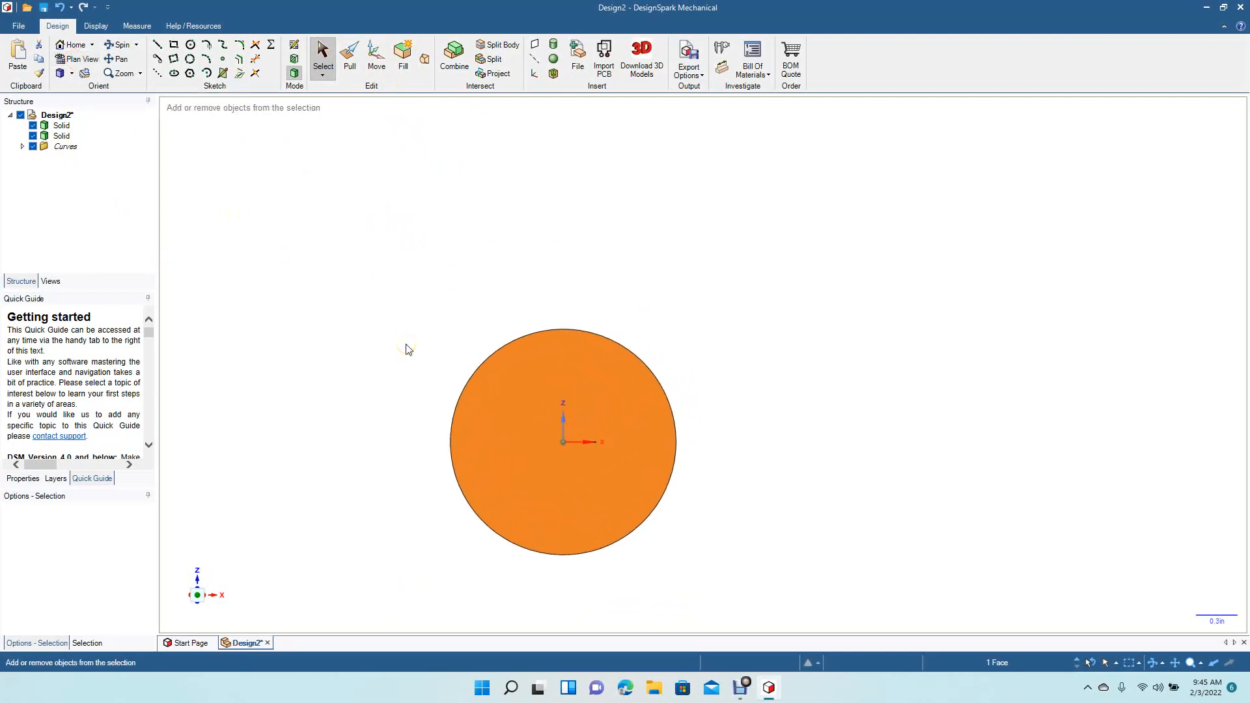
{"action": "scroll", "coordinate": [407, 350], "scroll_direction": "down", "scroll_amount": 3}
{"action": "scroll", "coordinate": [407, 350], "scroll_direction": "up", "scroll_amount": 3}
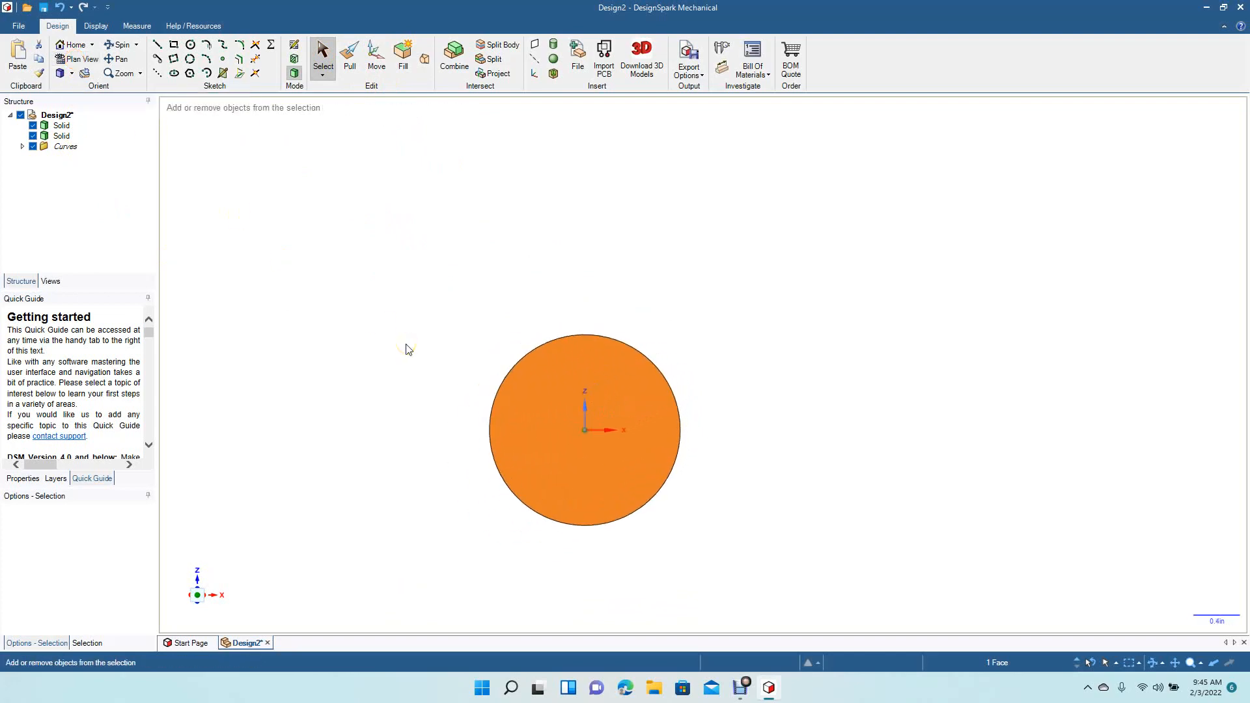
{"action": "scroll", "coordinate": [407, 350], "scroll_direction": "up", "scroll_amount": 3}
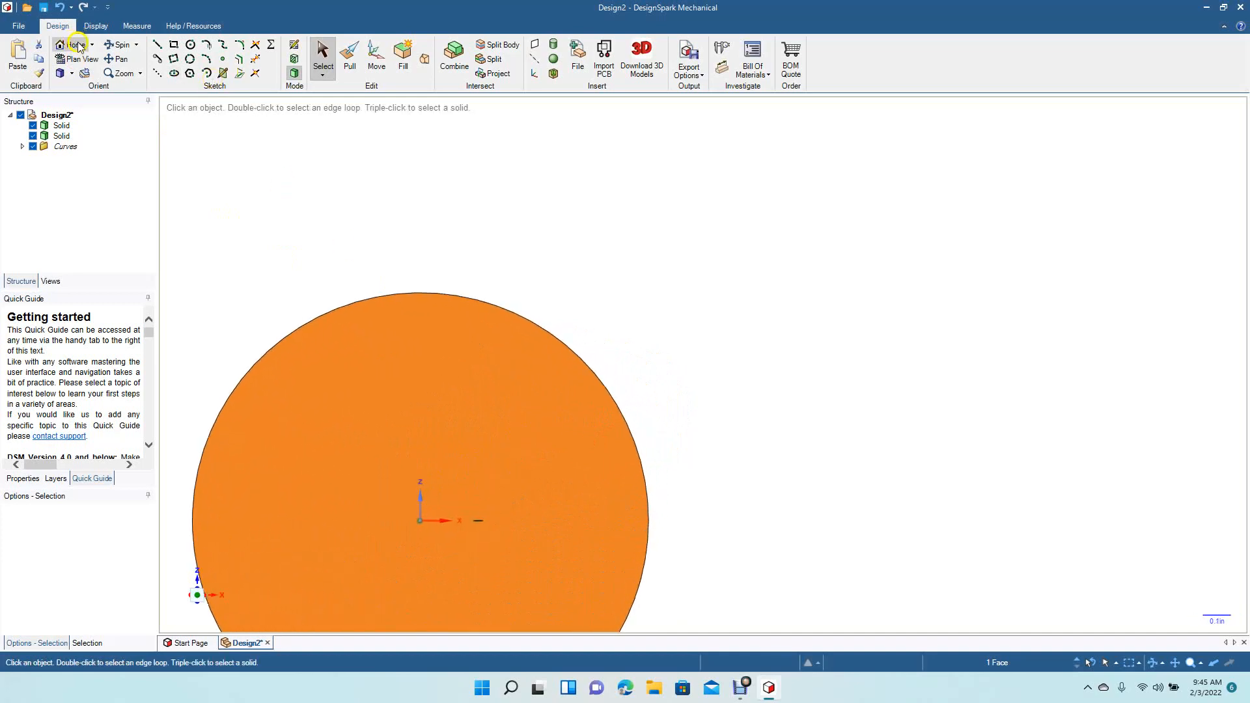
{"action": "left_click", "coordinate": [116, 58]}
{"action": "left_click_drag", "start_coordinate": [254, 232], "coordinate": [480, 132]}
{"action": "left_click", "coordinate": [158, 45]}
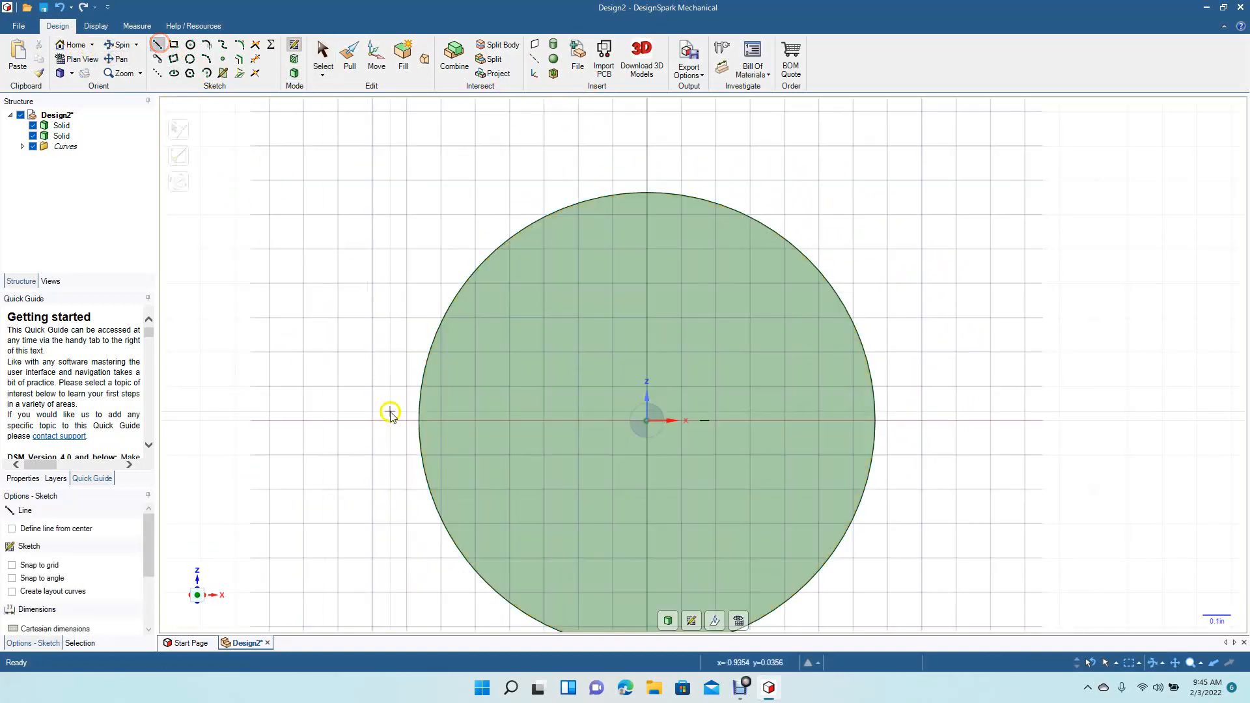
{"action": "left_click", "coordinate": [420, 421]}
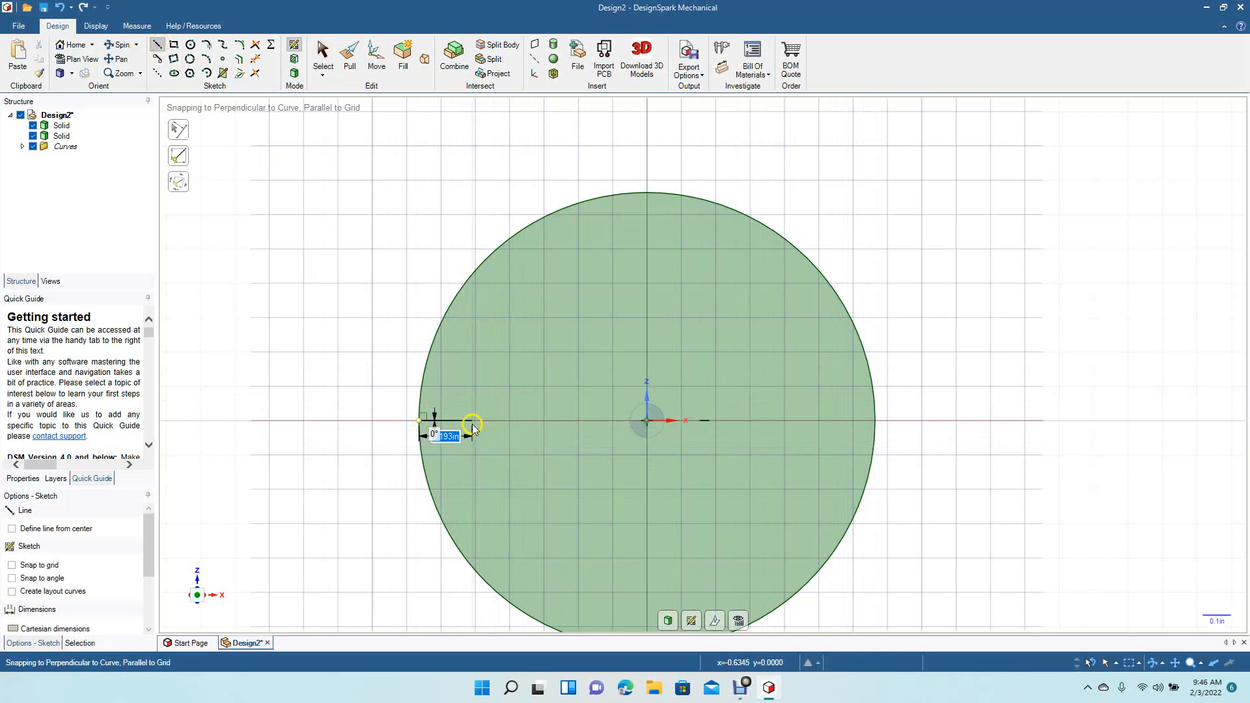
{"action": "left_click", "coordinate": [875, 422]}
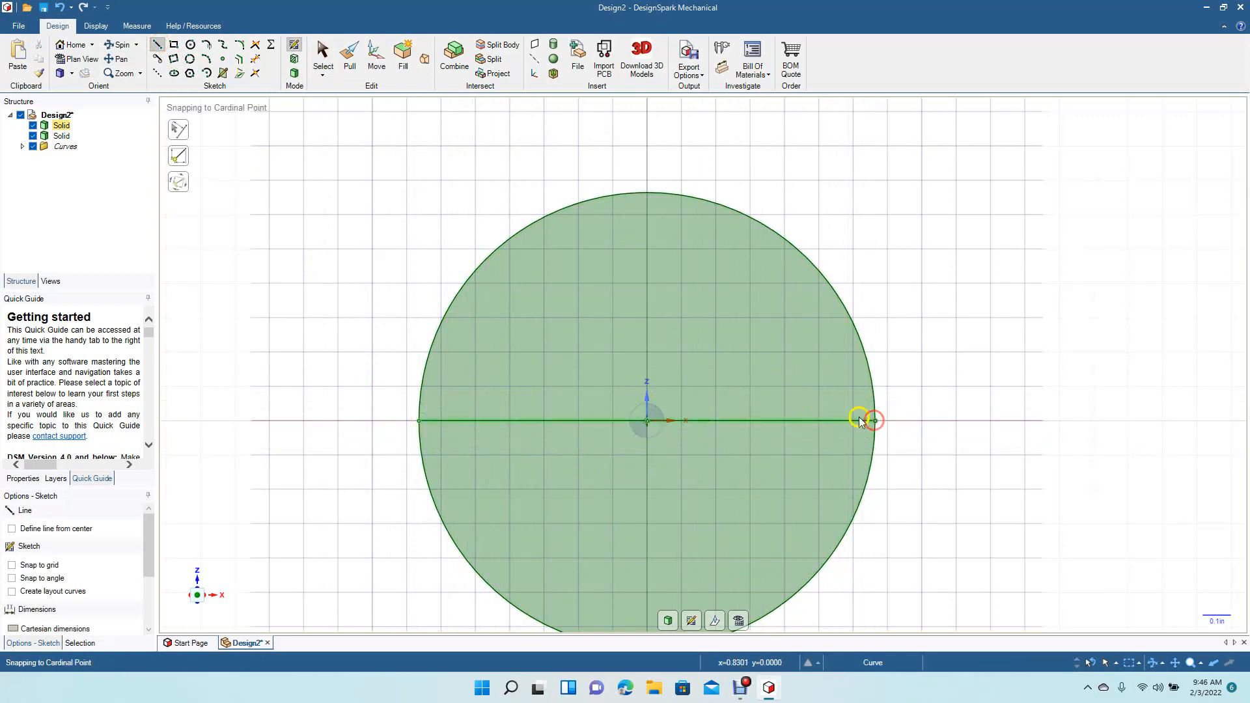
{"action": "left_click", "coordinate": [323, 56]}
- Sketch a circle centred on the diameter line near the base's -X rim and set its diameter to 0.16 in
{"action": "left_click", "coordinate": [192, 44]}
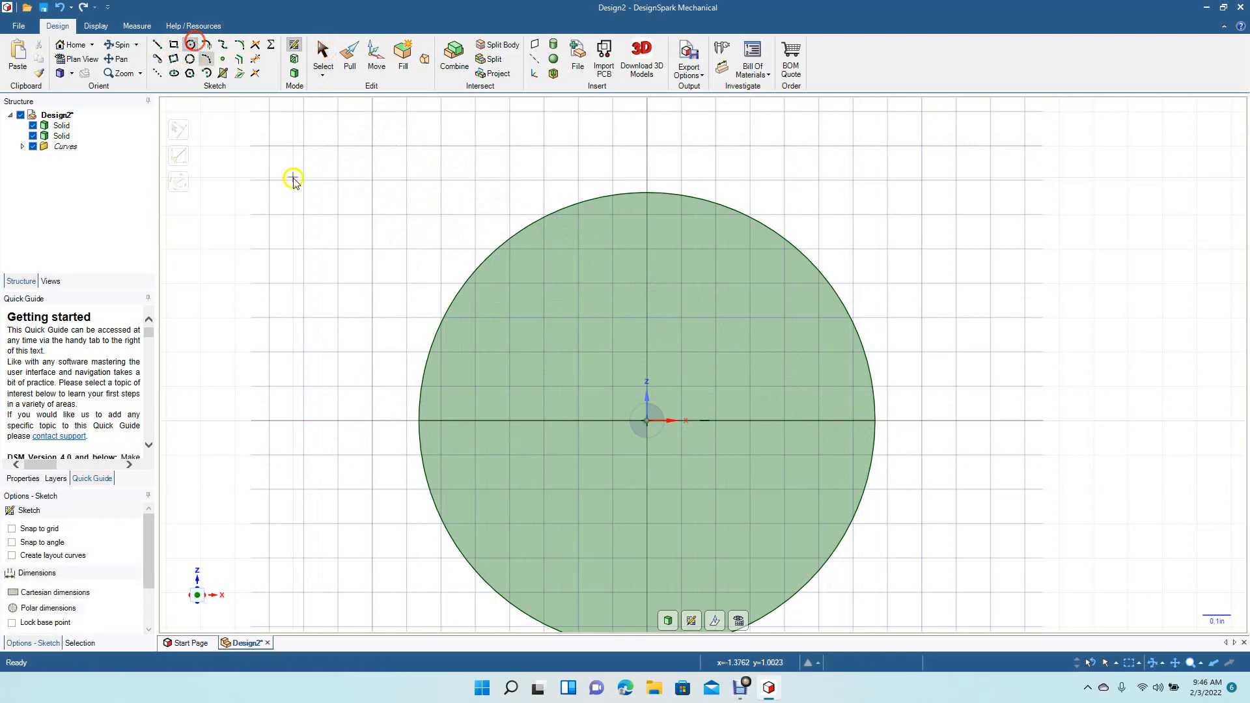
{"action": "left_click", "coordinate": [443, 421]}
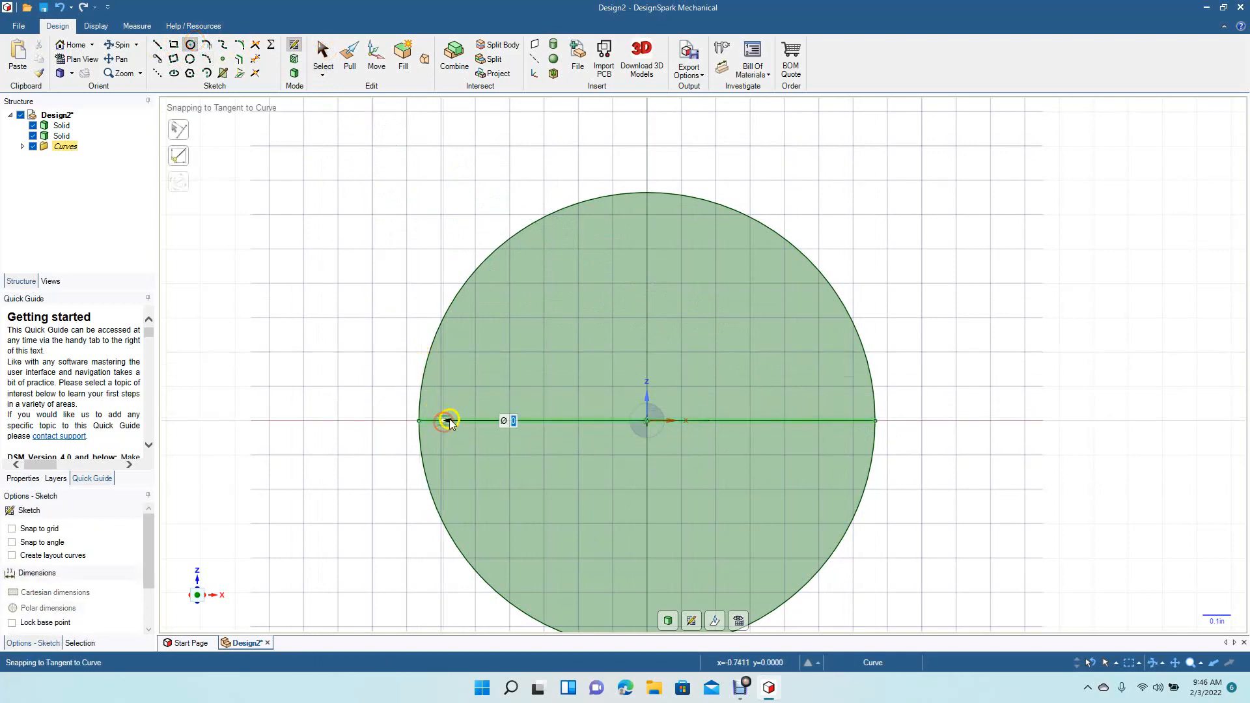
{"action": "type", "text": "0.2"}
{"action": "key", "text": "Return"}
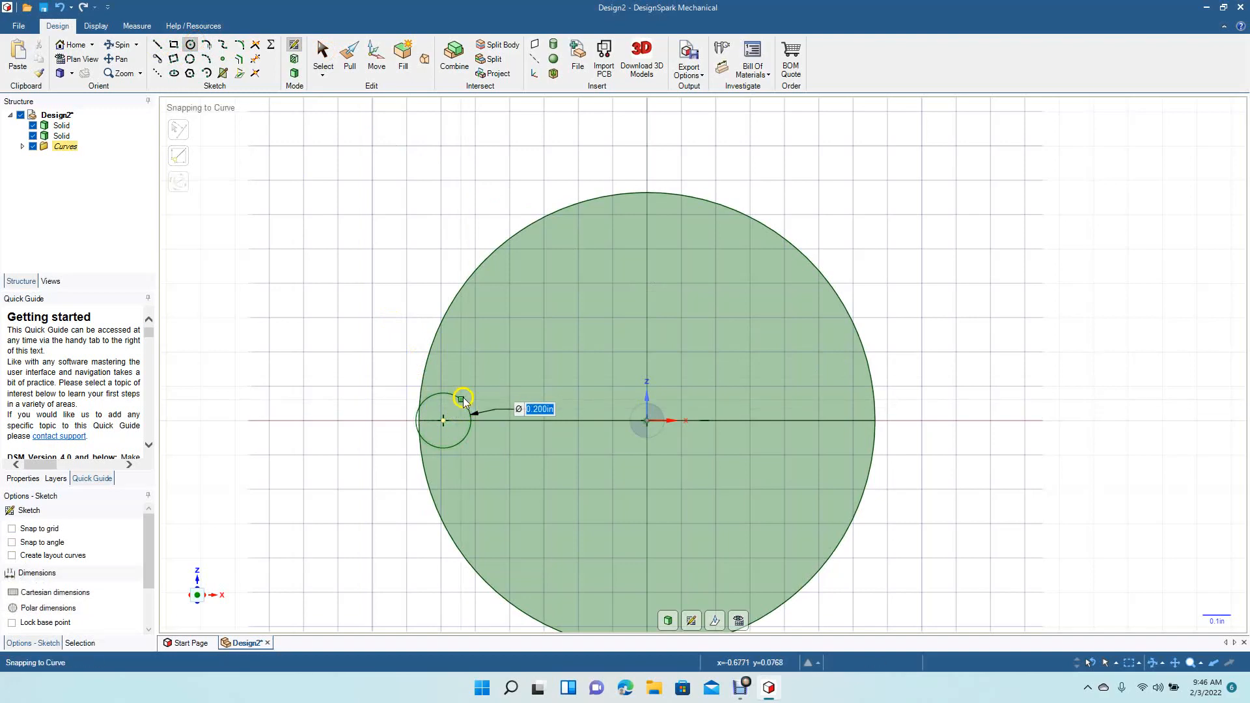
{"action": "type", "text": "0"}
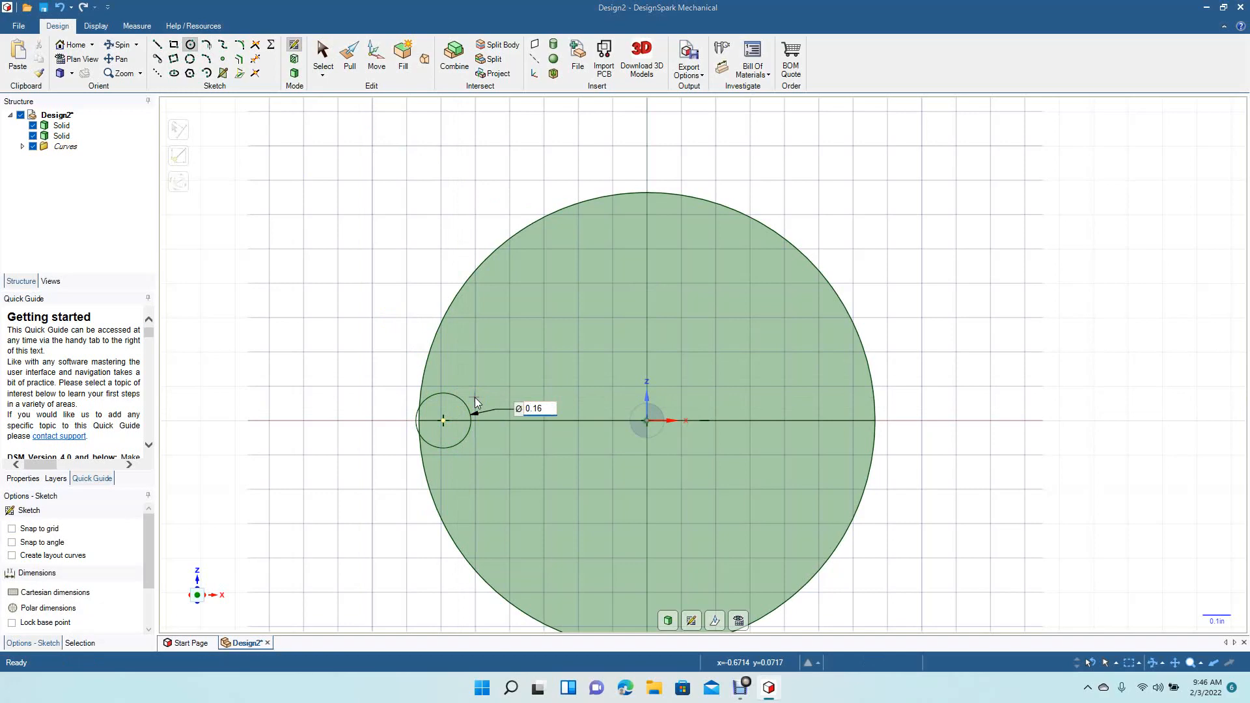
{"action": "type", "text": ".16"}
{"action": "key", "text": "Return"}
- Move the small circle slightly inward along the diameter line so it lies fully inside the base's rim
{"action": "left_click", "coordinate": [323, 76]}
{"action": "left_click", "coordinate": [349, 327]}
{"action": "left_click", "coordinate": [455, 407]}
{"action": "left_click", "coordinate": [377, 60]}
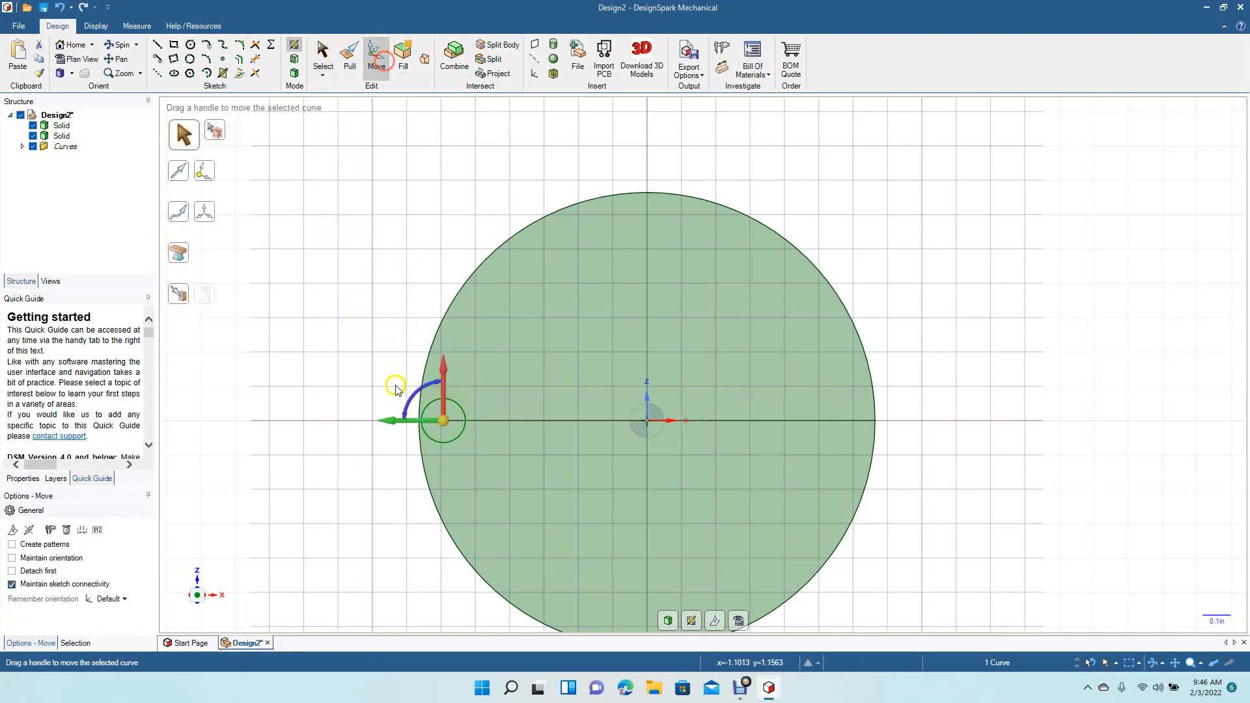
{"action": "left_click_drag", "start_coordinate": [393, 423], "coordinate": [402, 424]}
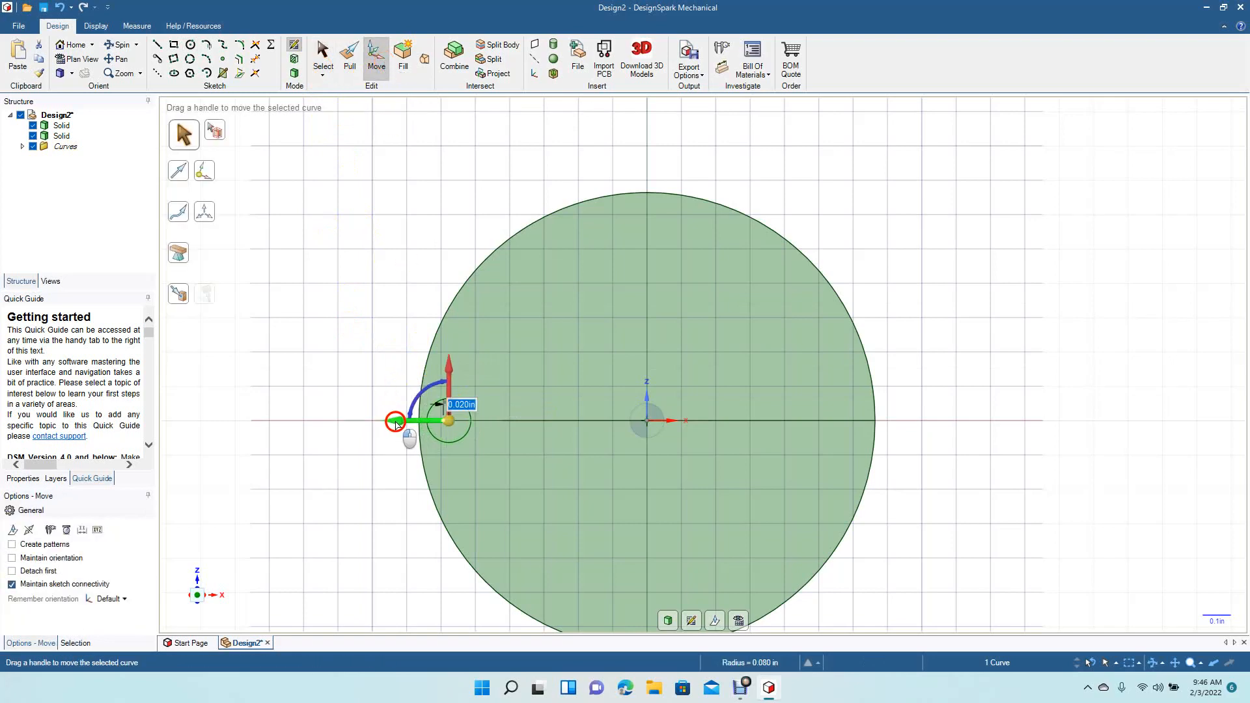
{"action": "left_click", "coordinate": [378, 317]}
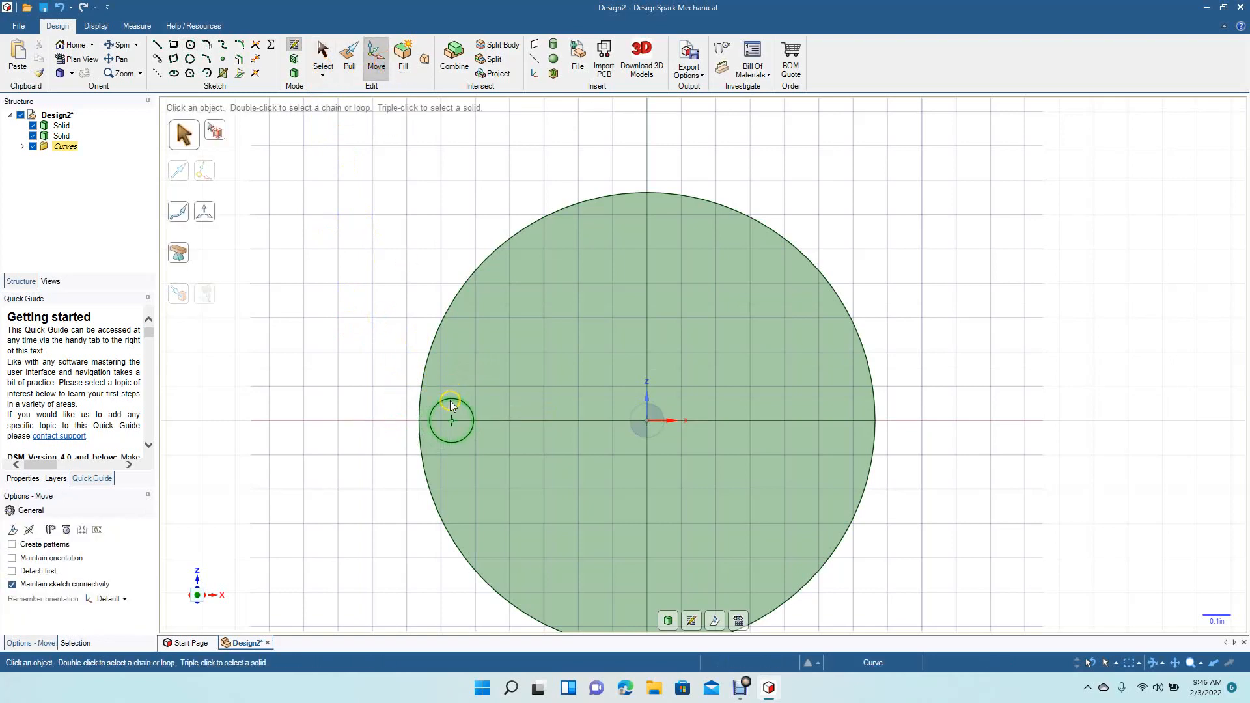
- Copy the small circle along the diameter line to the matching position near the opposite rim
{"action": "left_click", "coordinate": [451, 401]}
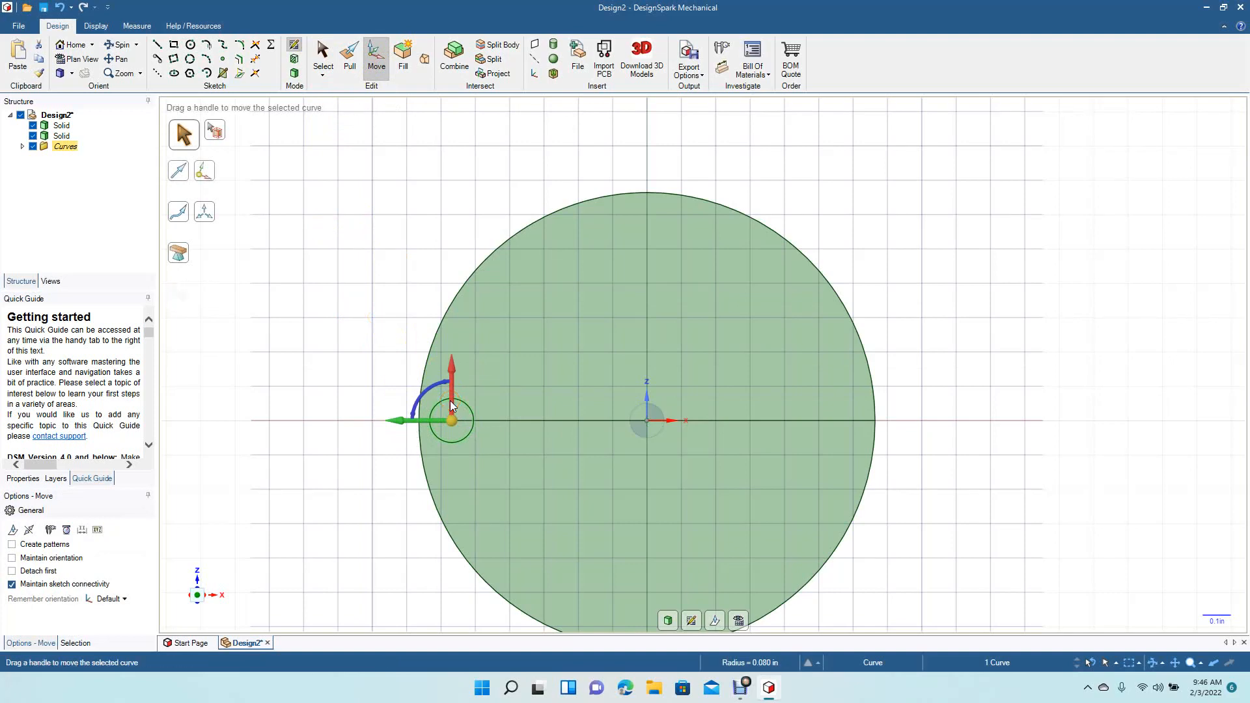
{"action": "left_click_drag", "start_coordinate": [403, 424], "coordinate": [796, 432]}
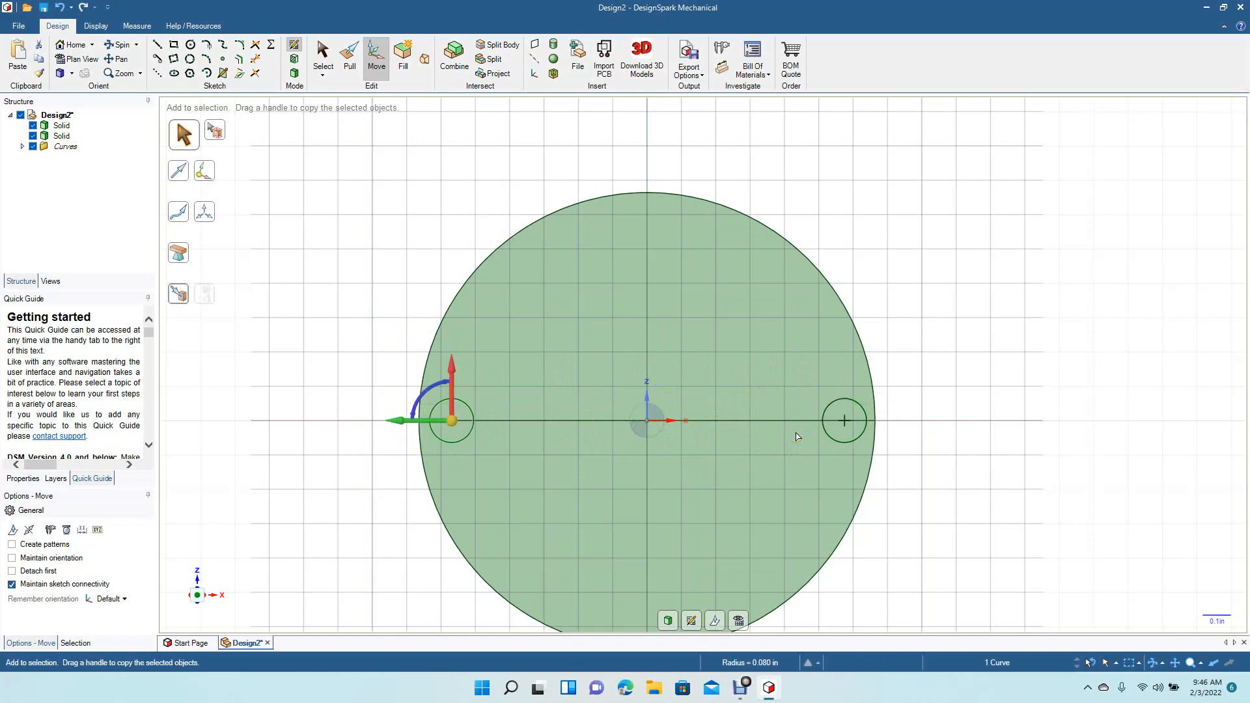
{"action": "left_click", "coordinate": [950, 353]}
- Delete the diameter line from the base's underside, keeping both small circles
{"action": "left_click", "coordinate": [323, 52]}
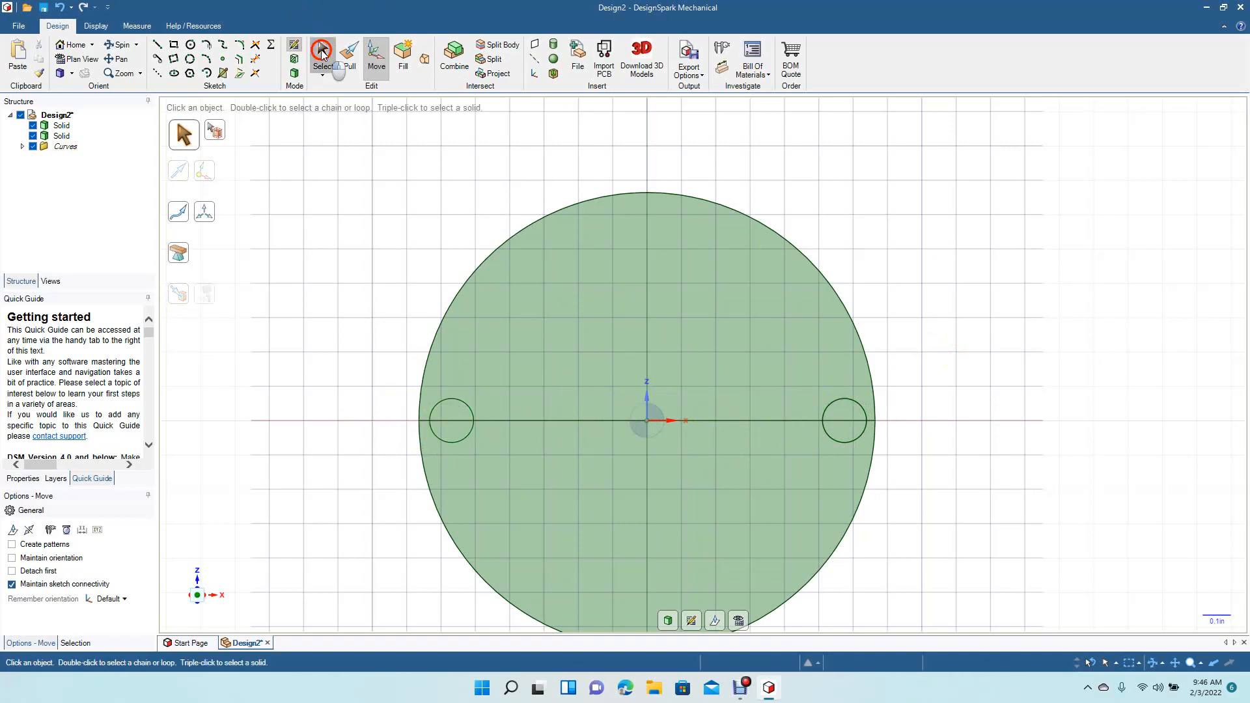
{"action": "left_click", "coordinate": [518, 420]}
{"action": "key", "text": "Delete"}
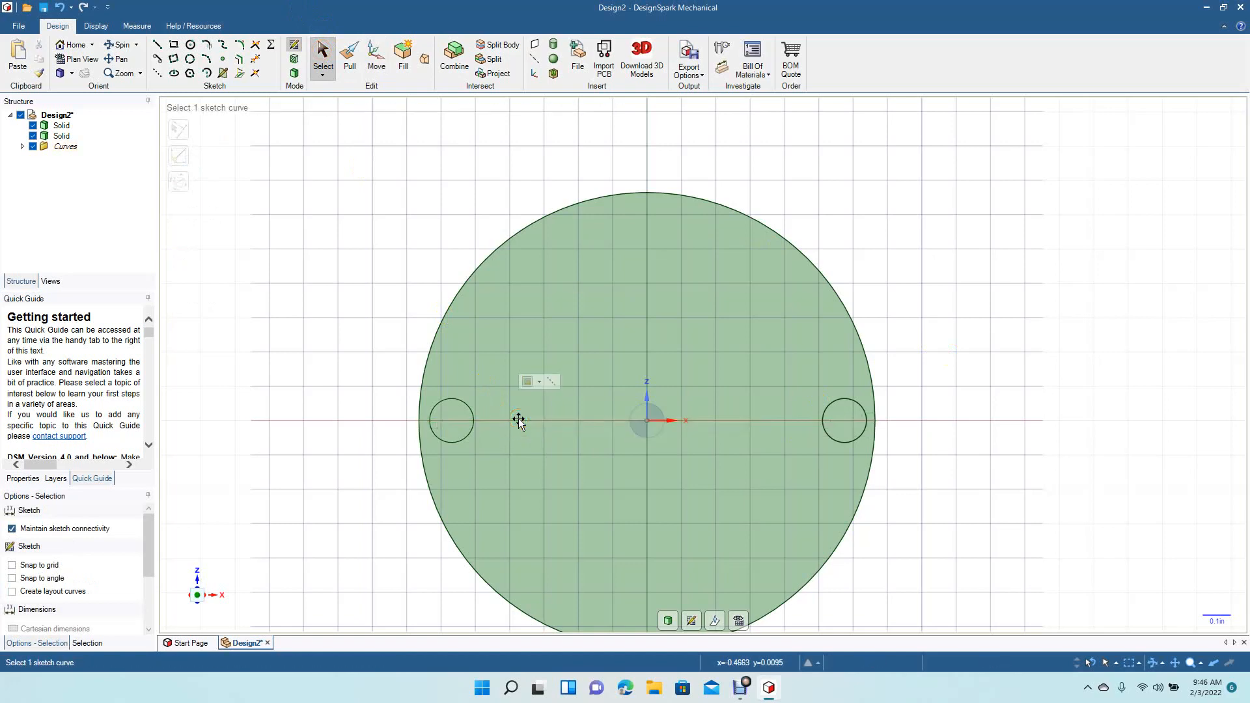
- Select both small circular faces on the base's underside for the Pull tool
{"action": "left_click", "coordinate": [125, 46]}
{"action": "left_click_drag", "start_coordinate": [365, 261], "coordinate": [401, 297]}
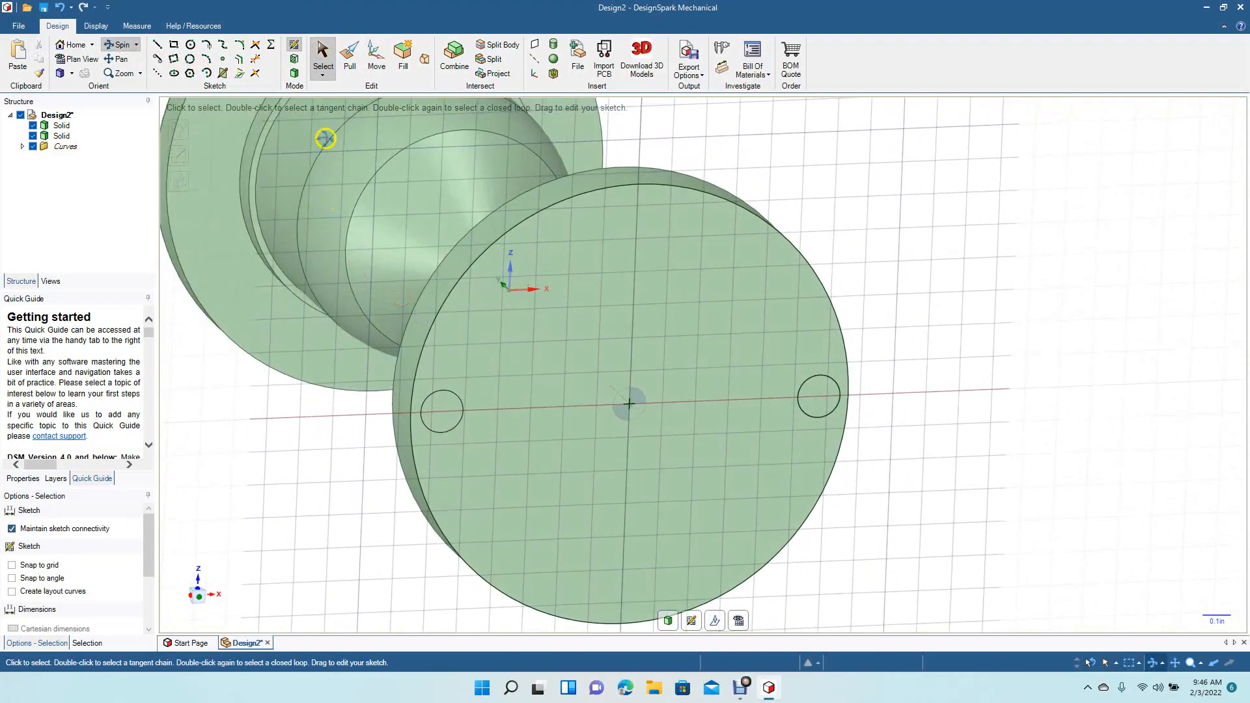
{"action": "left_click", "coordinate": [349, 54]}
{"action": "left_click", "coordinate": [442, 410]}
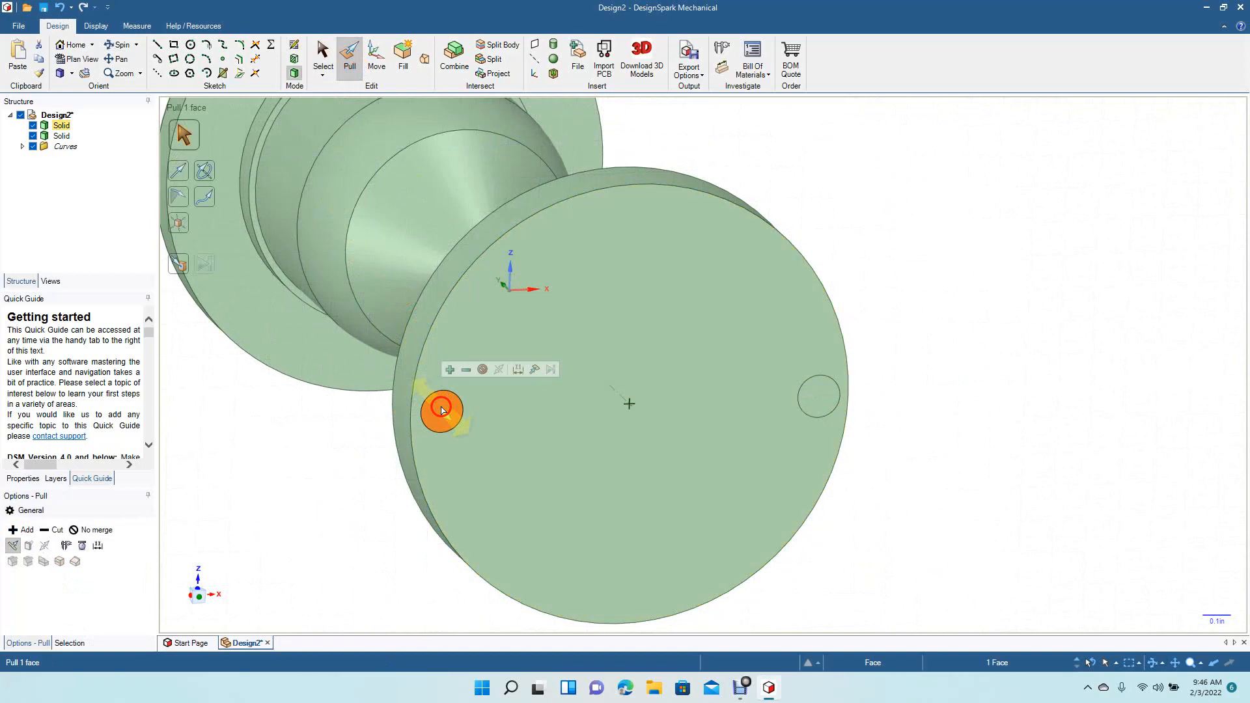
{"action": "left_click", "coordinate": [818, 397], "text": "ctrl"}
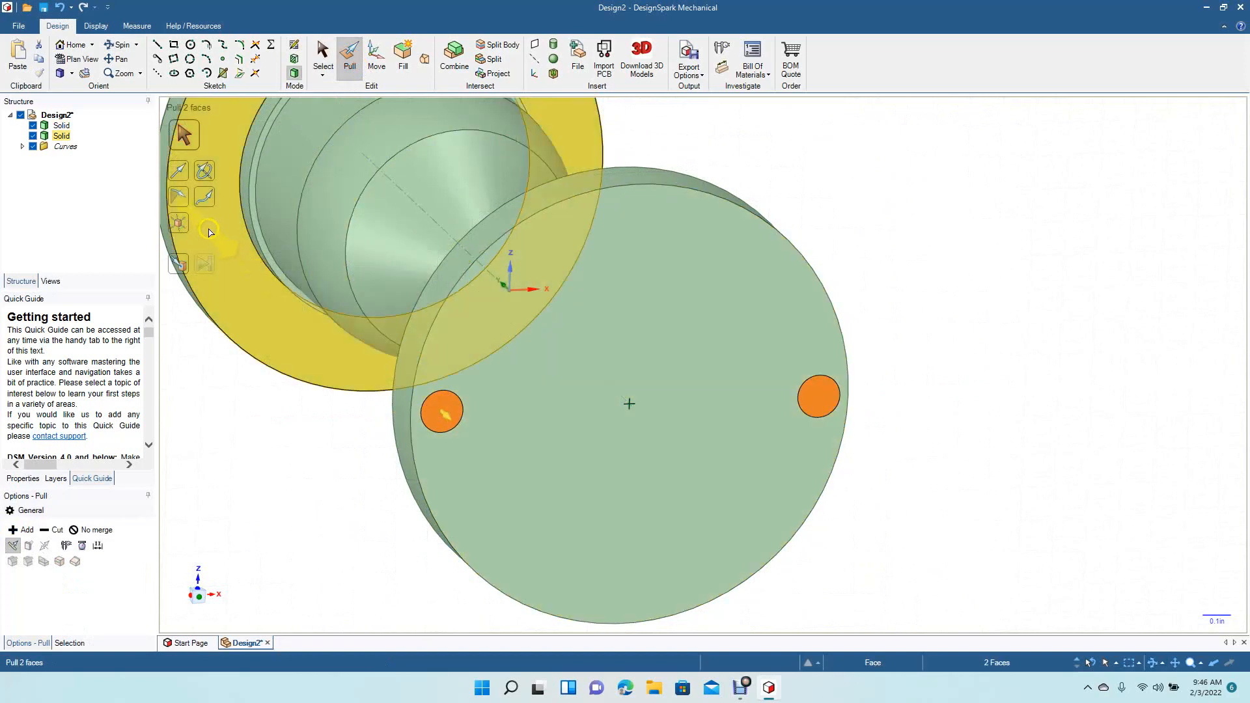
- Try to pull both circular faces up to the top cap's lower face and undo the operation
{"action": "left_click", "coordinate": [182, 266]}
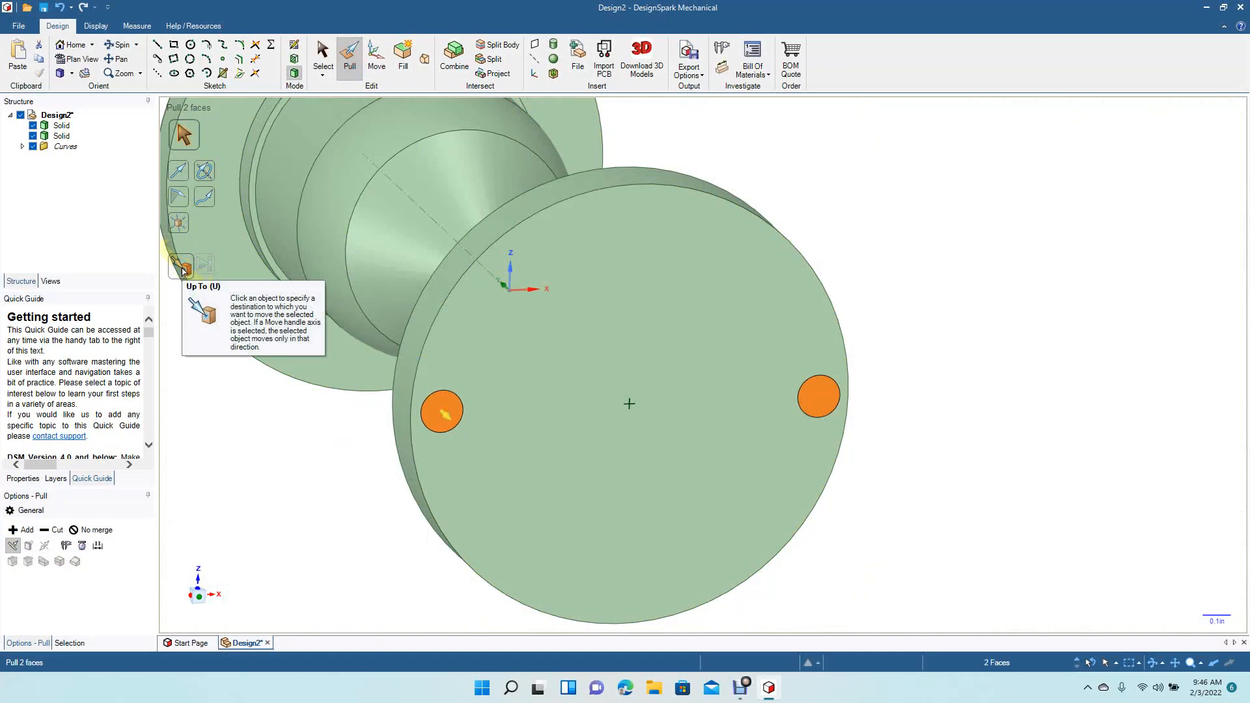
{"action": "left_click", "coordinate": [183, 271]}
{"action": "left_click", "coordinate": [225, 303]}
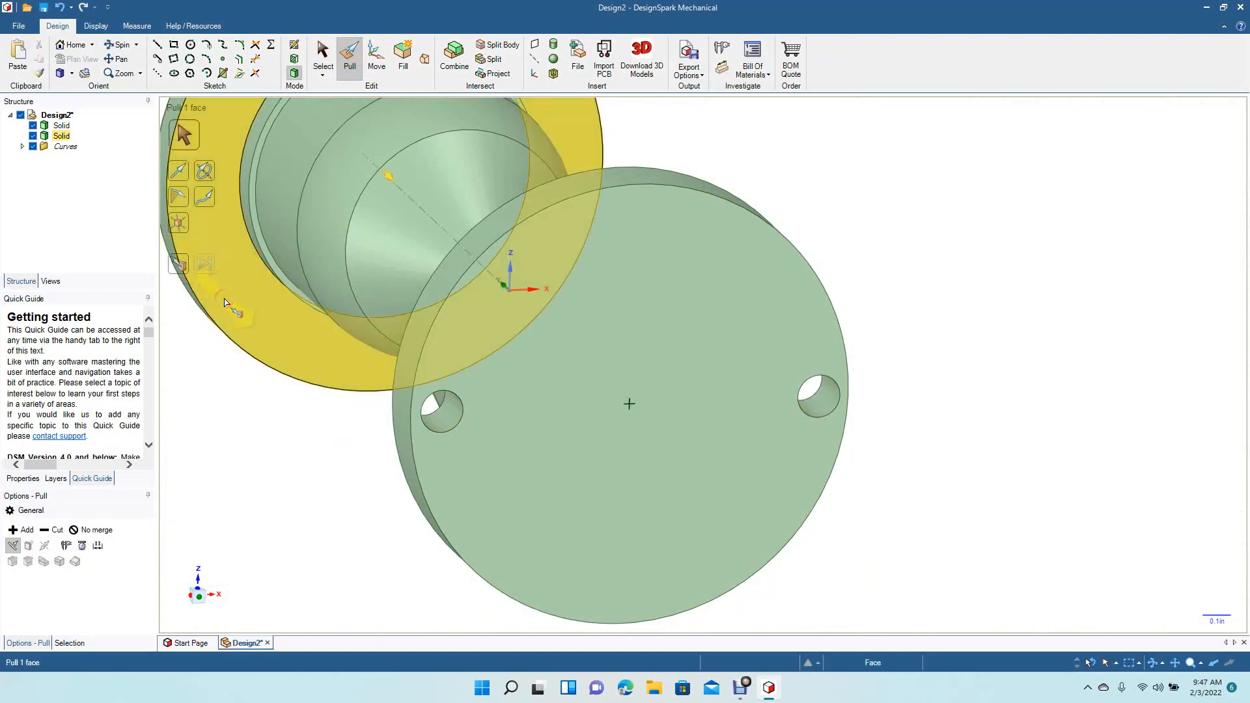
{"action": "key", "text": "ctrl+z"}
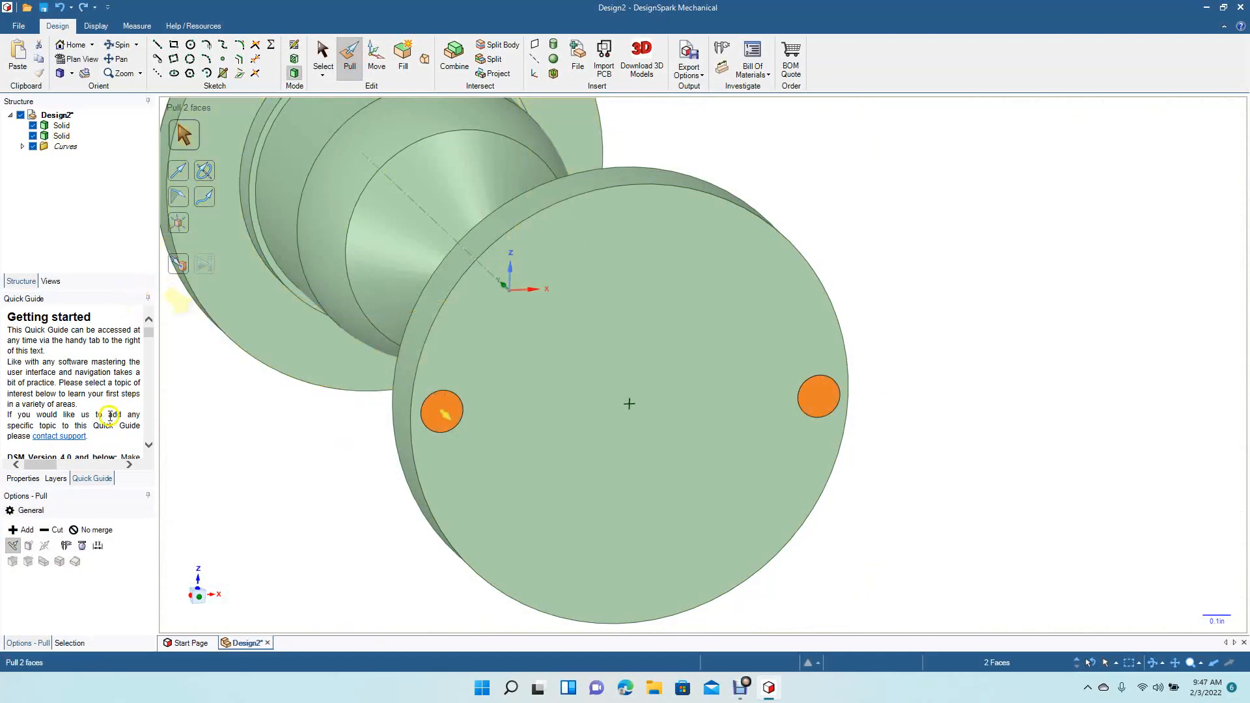
- Pull both circular faces up to the top cap's lower face with the Add option, forming two support posts
{"action": "left_click", "coordinate": [20, 531]}
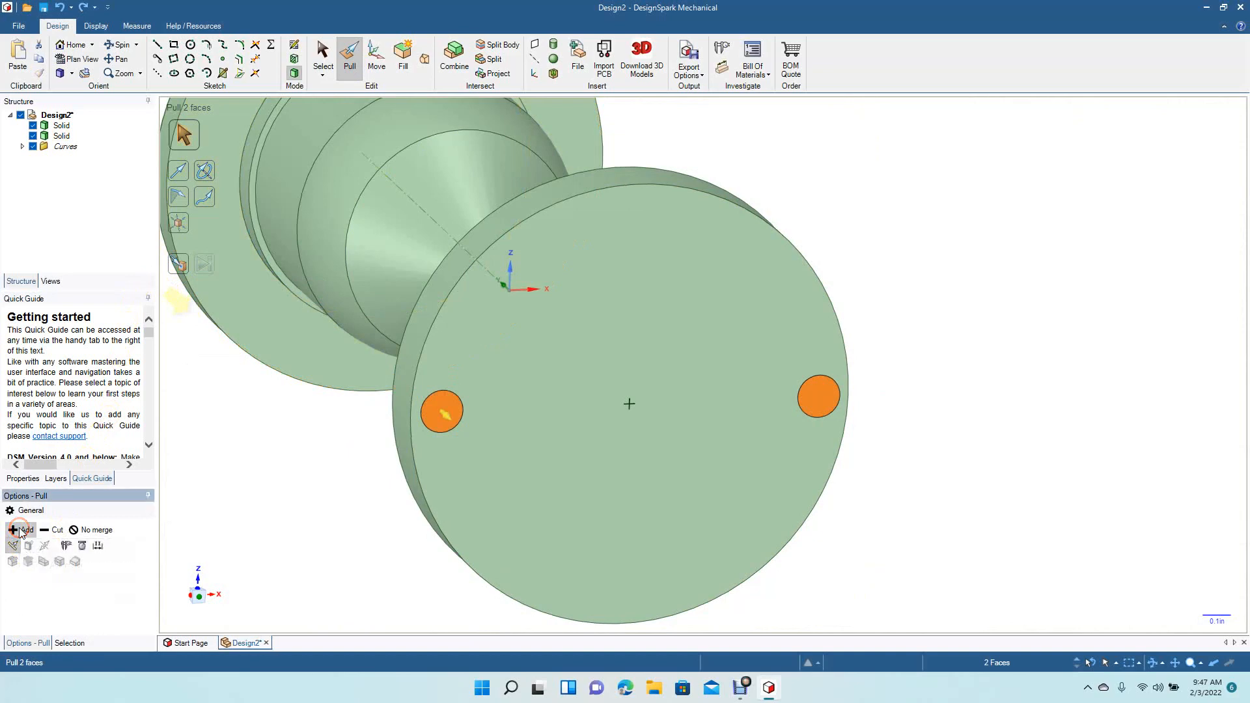
{"action": "left_click", "coordinate": [180, 271]}
{"action": "left_click", "coordinate": [234, 304]}
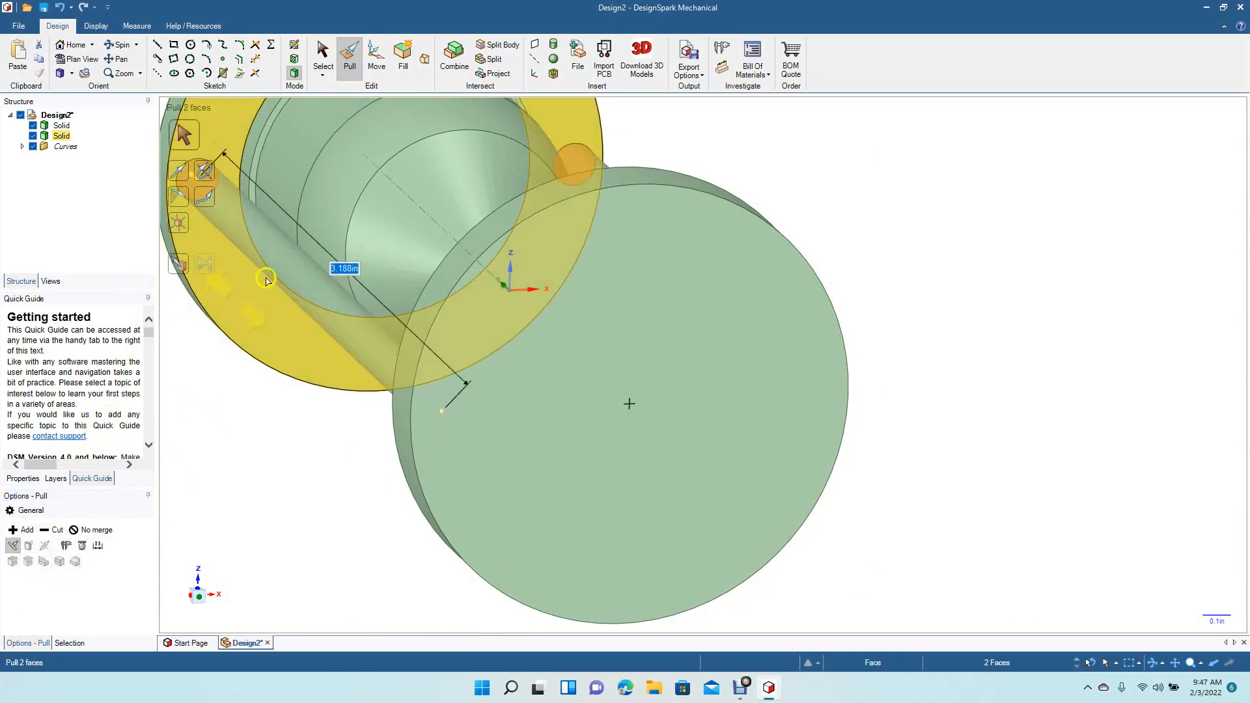
{"action": "left_click", "coordinate": [319, 52]}
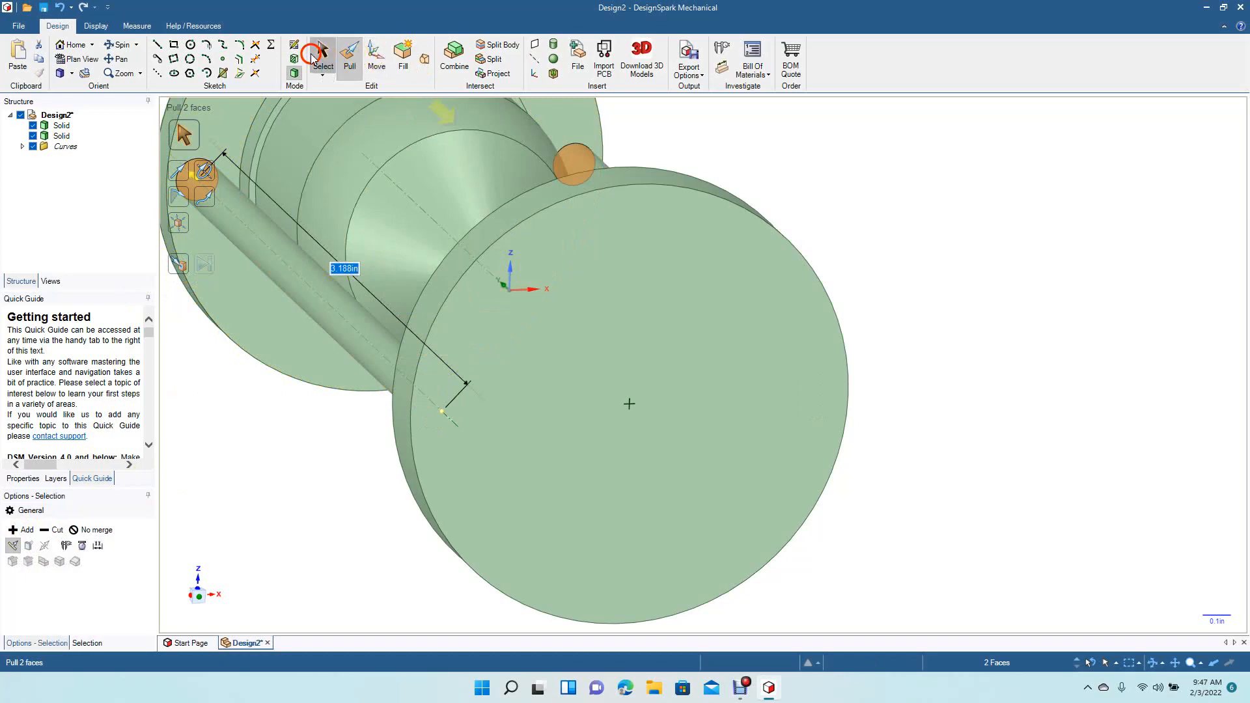
- Round the upper outer edge of the base disc slightly with the Pull tool
{"action": "left_click", "coordinate": [120, 59]}
{"action": "left_click_drag", "start_coordinate": [329, 228], "coordinate": [509, 340]}
{"action": "left_click", "coordinate": [71, 74]}
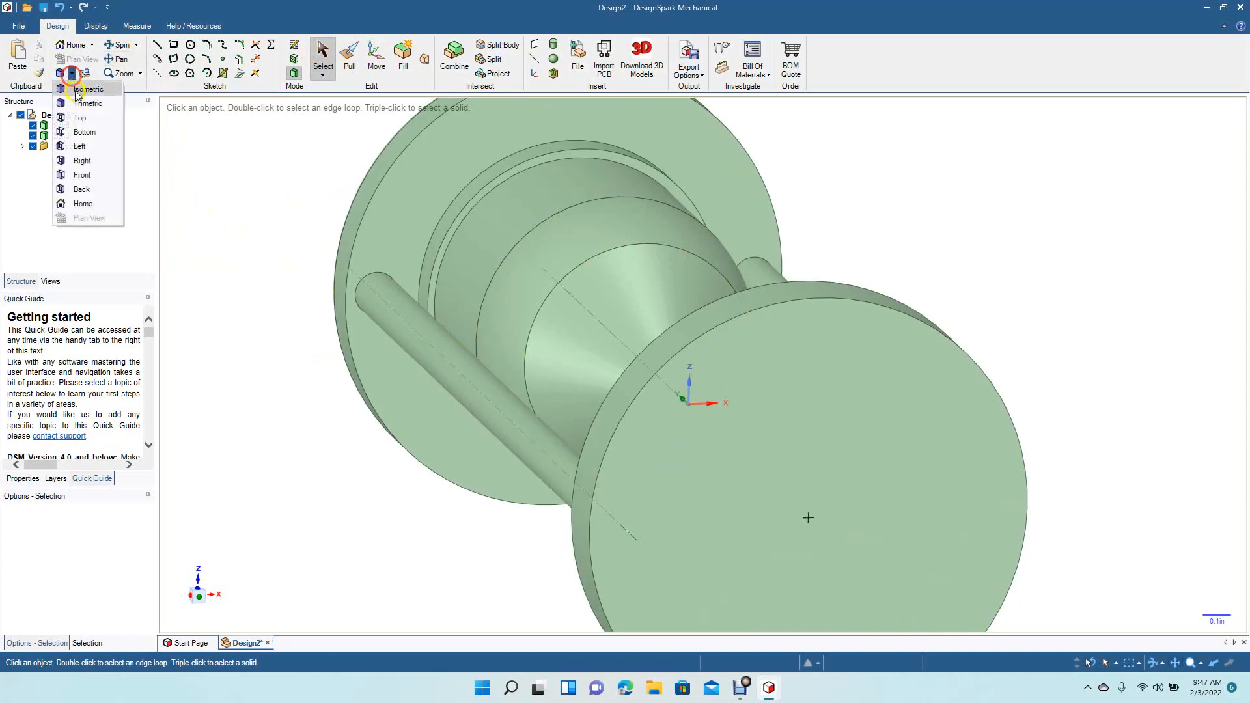
{"action": "left_click", "coordinate": [85, 118]}
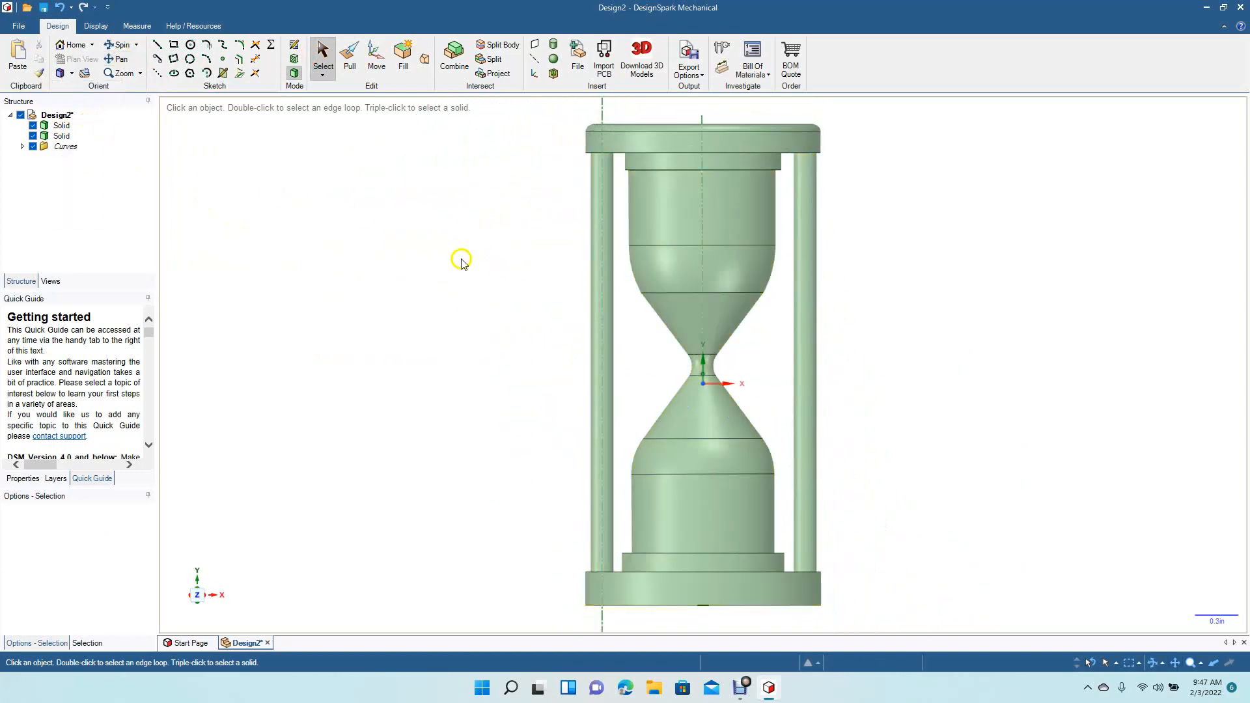
{"action": "left_click", "coordinate": [325, 61]}
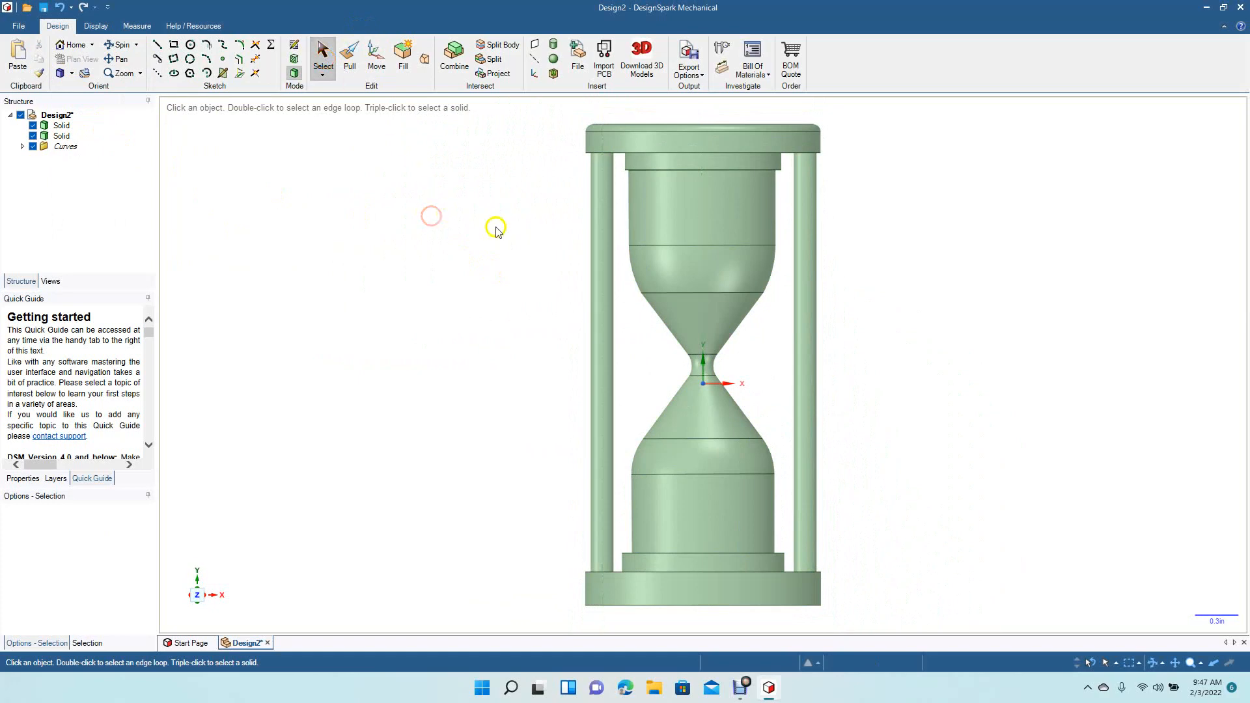
{"action": "left_click", "coordinate": [122, 45]}
{"action": "left_click_drag", "start_coordinate": [365, 196], "coordinate": [390, 239]}
{"action": "left_click", "coordinate": [350, 57]}
{"action": "left_click", "coordinate": [791, 590]}
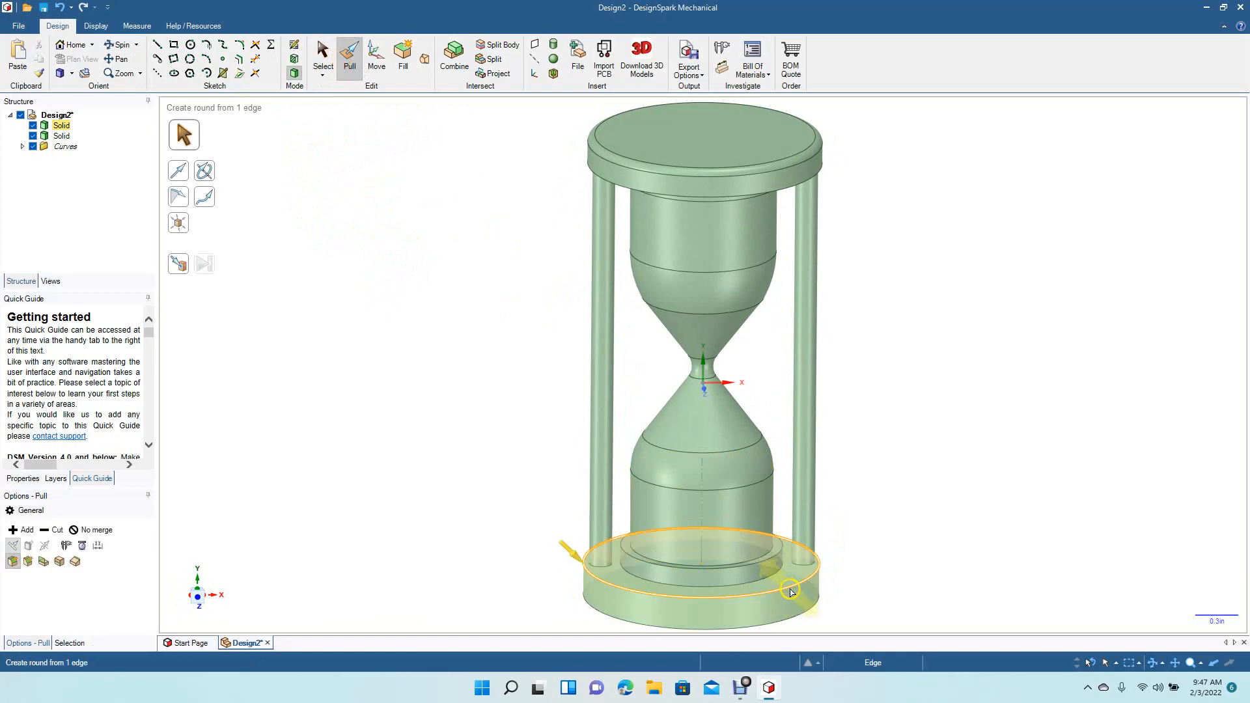
{"action": "left_click_drag", "start_coordinate": [791, 592], "coordinate": [796, 603]}
{"action": "left_click", "coordinate": [320, 52]}
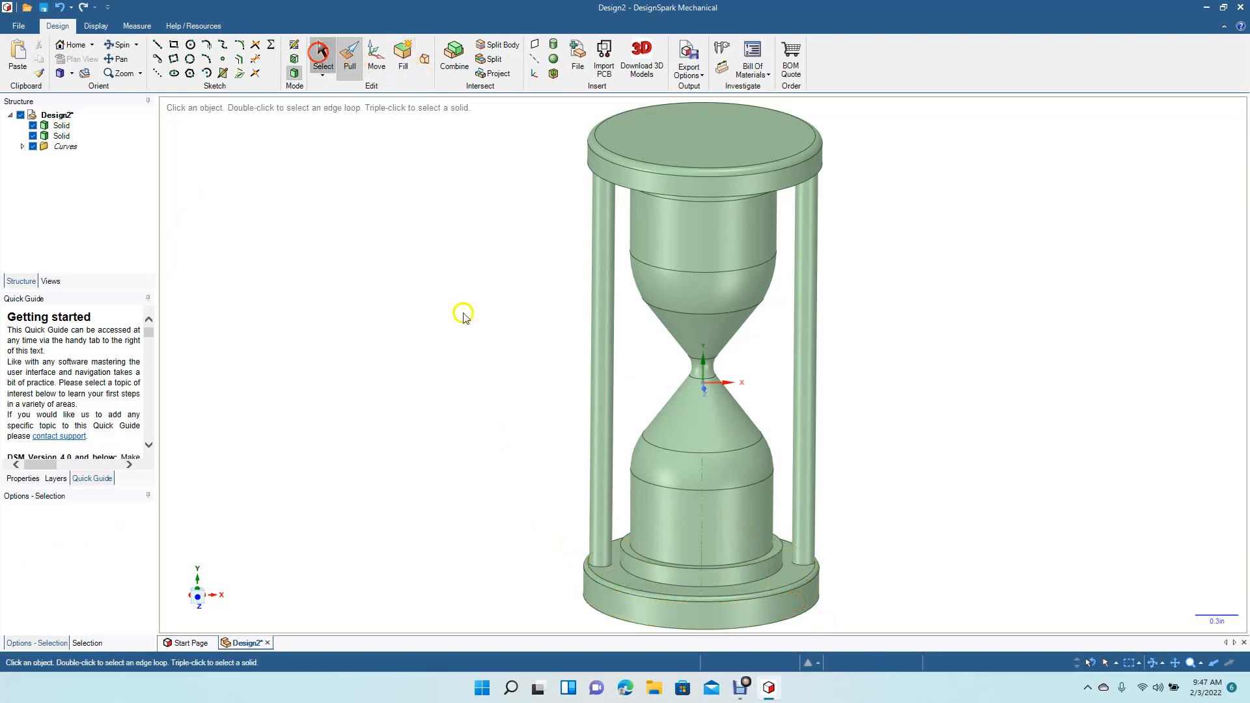
- Round the inner edge where the lower collar meets the base disc slightly with the Pull tool
{"action": "left_click", "coordinate": [492, 390]}
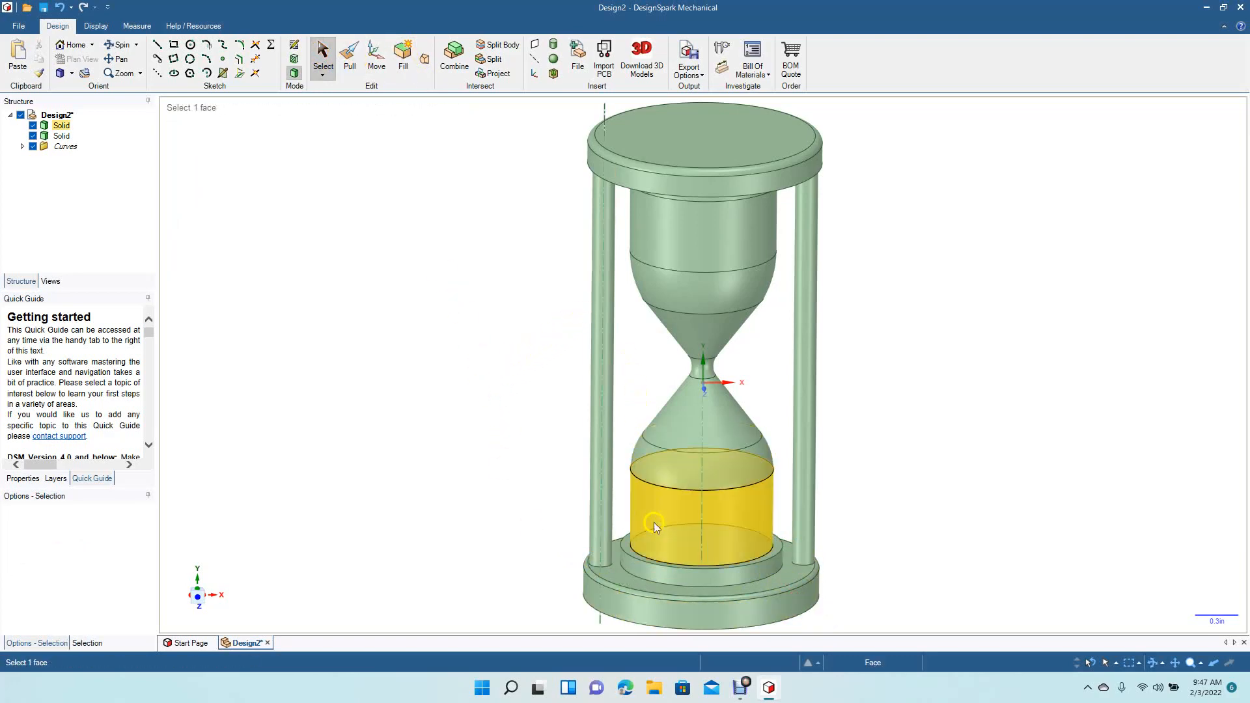
{"action": "left_click", "coordinate": [673, 588]}
{"action": "left_click", "coordinate": [673, 589]}
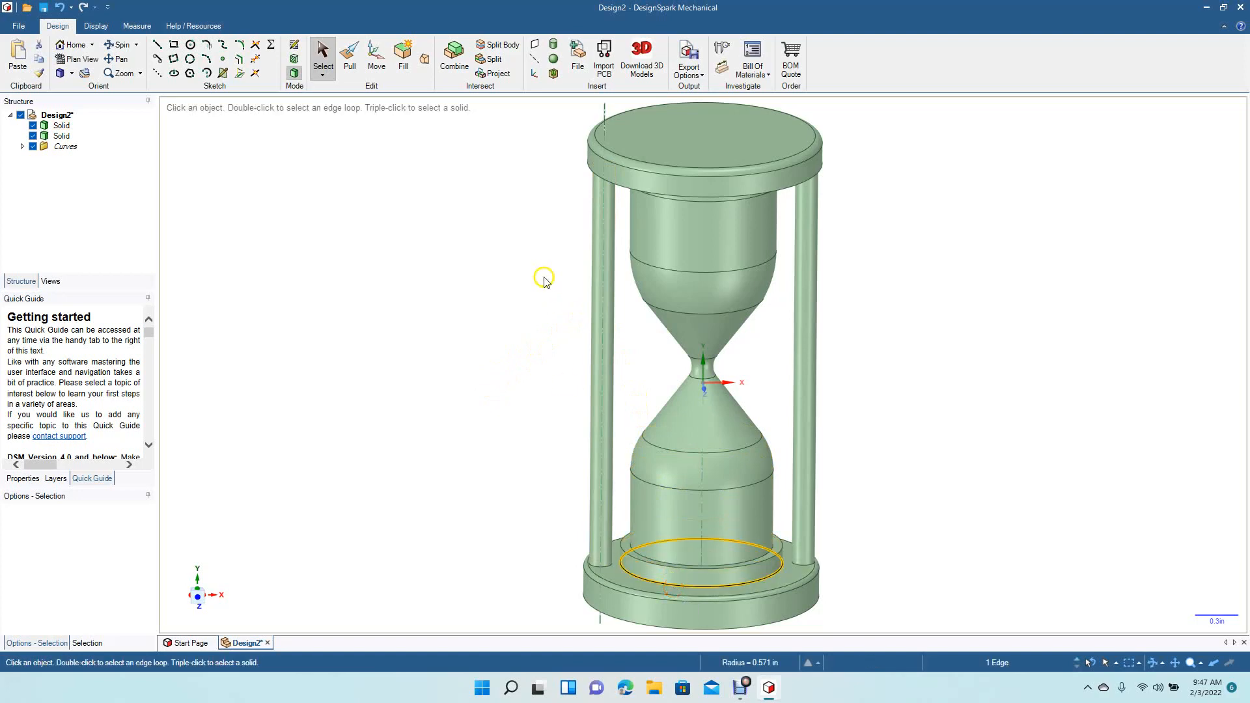
{"action": "left_click", "coordinate": [350, 64]}
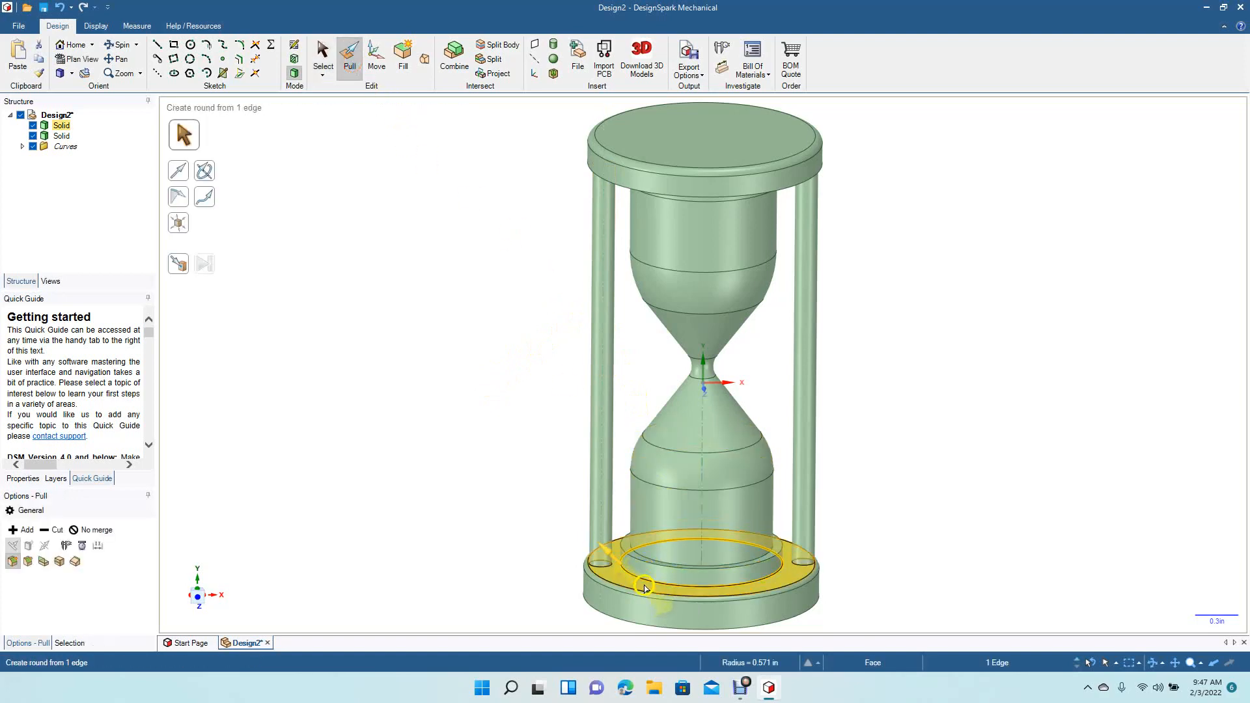
{"action": "left_click_drag", "start_coordinate": [651, 581], "coordinate": [625, 582]}
{"action": "left_click", "coordinate": [441, 438]}
- Round the inner edge where the upper collar meets the underside of the cap with the Pull tool
{"action": "left_click", "coordinate": [115, 43]}
{"action": "left_click_drag", "start_coordinate": [503, 292], "coordinate": [499, 213]}
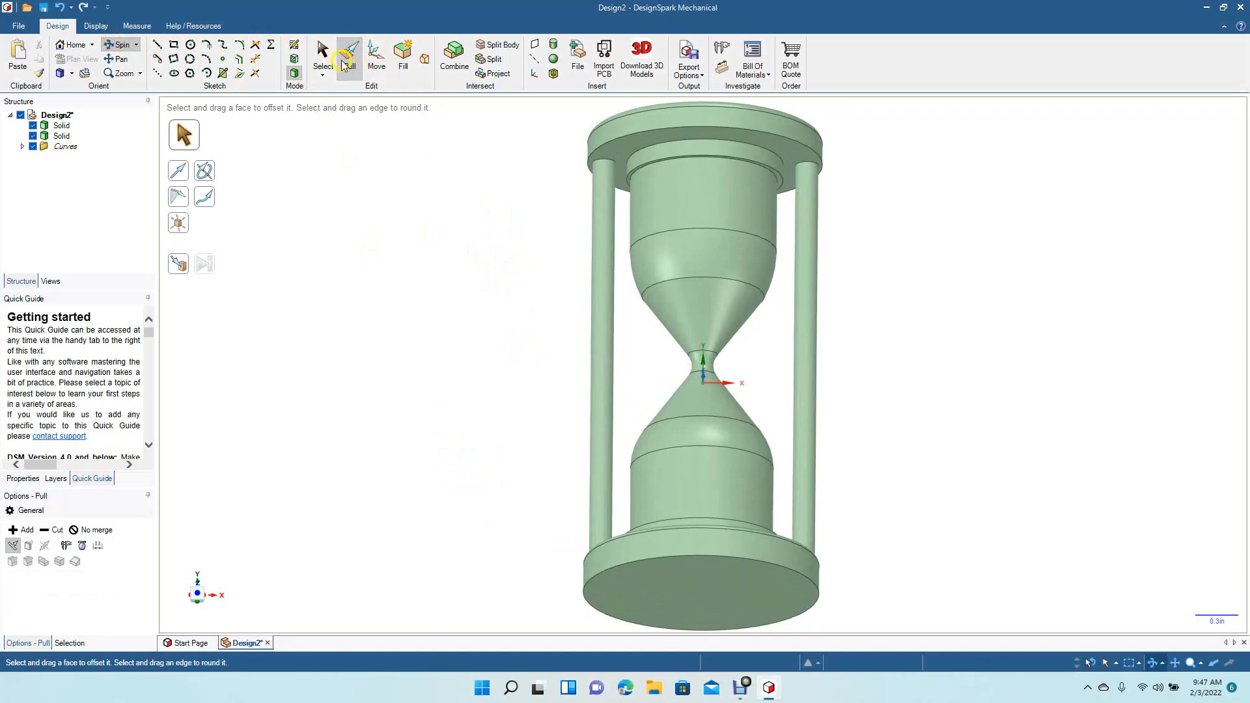
{"action": "left_click", "coordinate": [666, 142]}
{"action": "left_click_drag", "start_coordinate": [668, 143], "coordinate": [664, 158]}
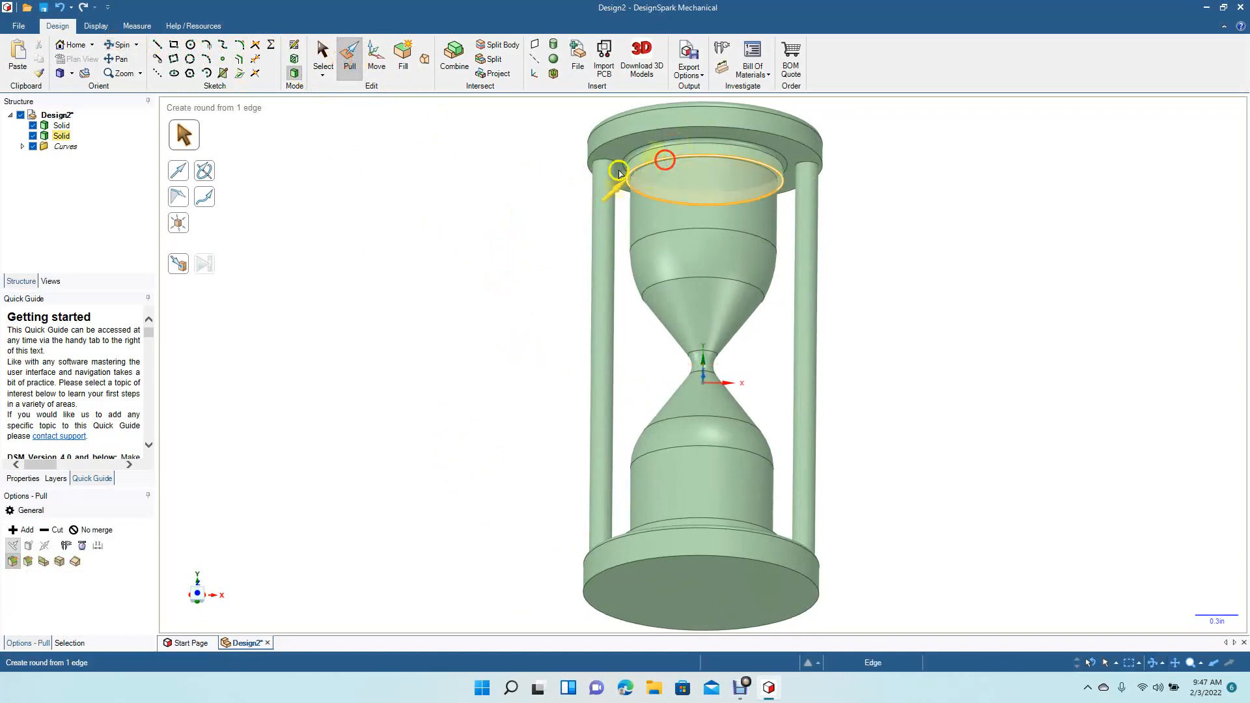
{"action": "left_click", "coordinate": [321, 52]}
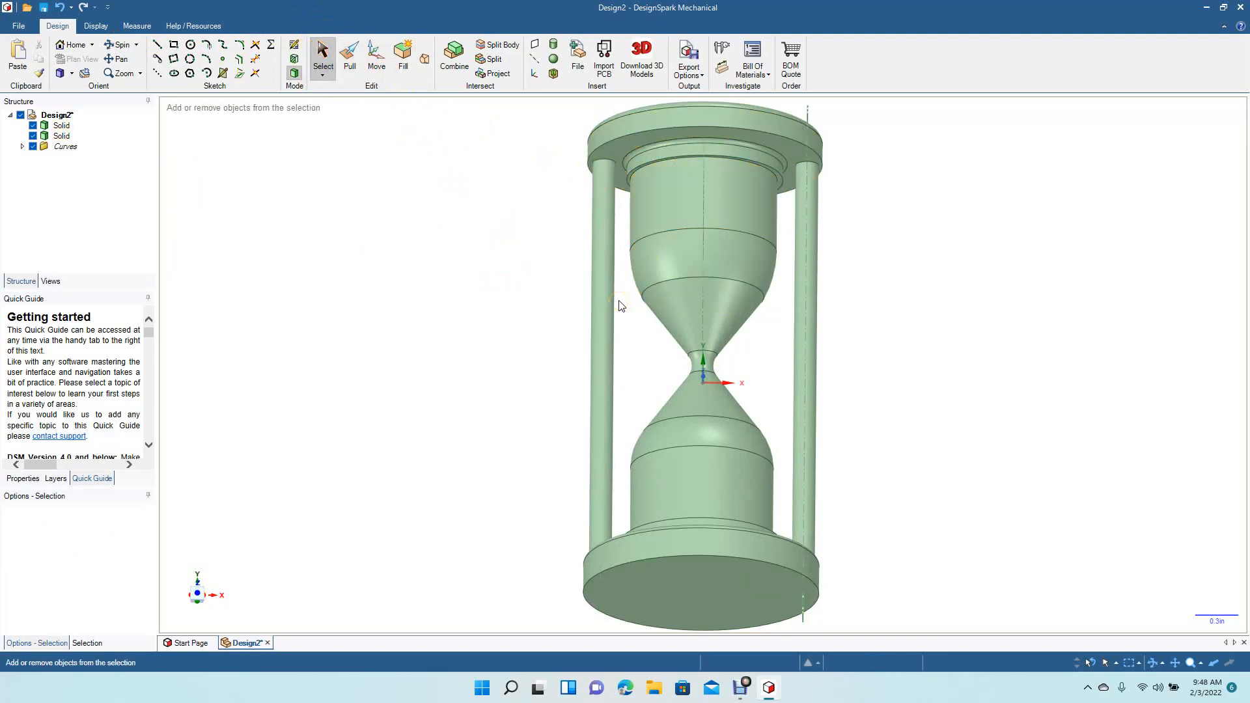
{"action": "scroll", "coordinate": [620, 306], "scroll_direction": "up", "scroll_amount": 3}
{"action": "left_click", "coordinate": [118, 58]}
{"action": "left_click_drag", "start_coordinate": [447, 279], "coordinate": [506, 505]}
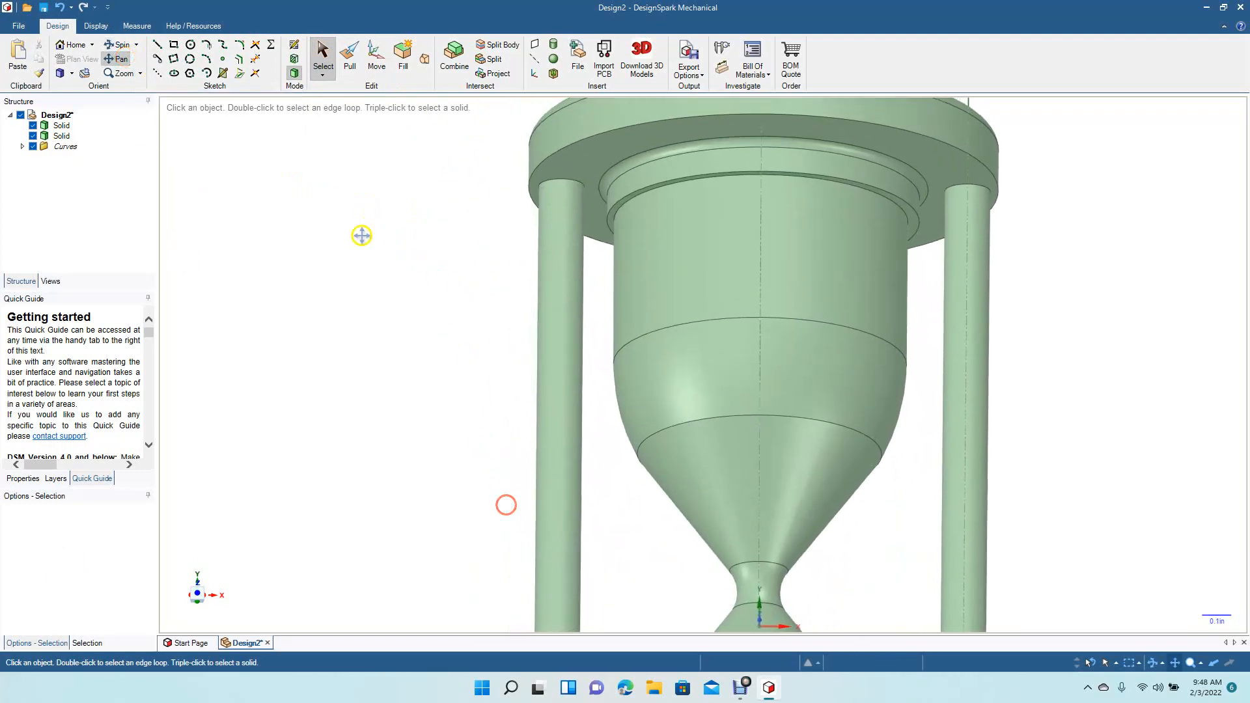
{"action": "left_click", "coordinate": [347, 62]}
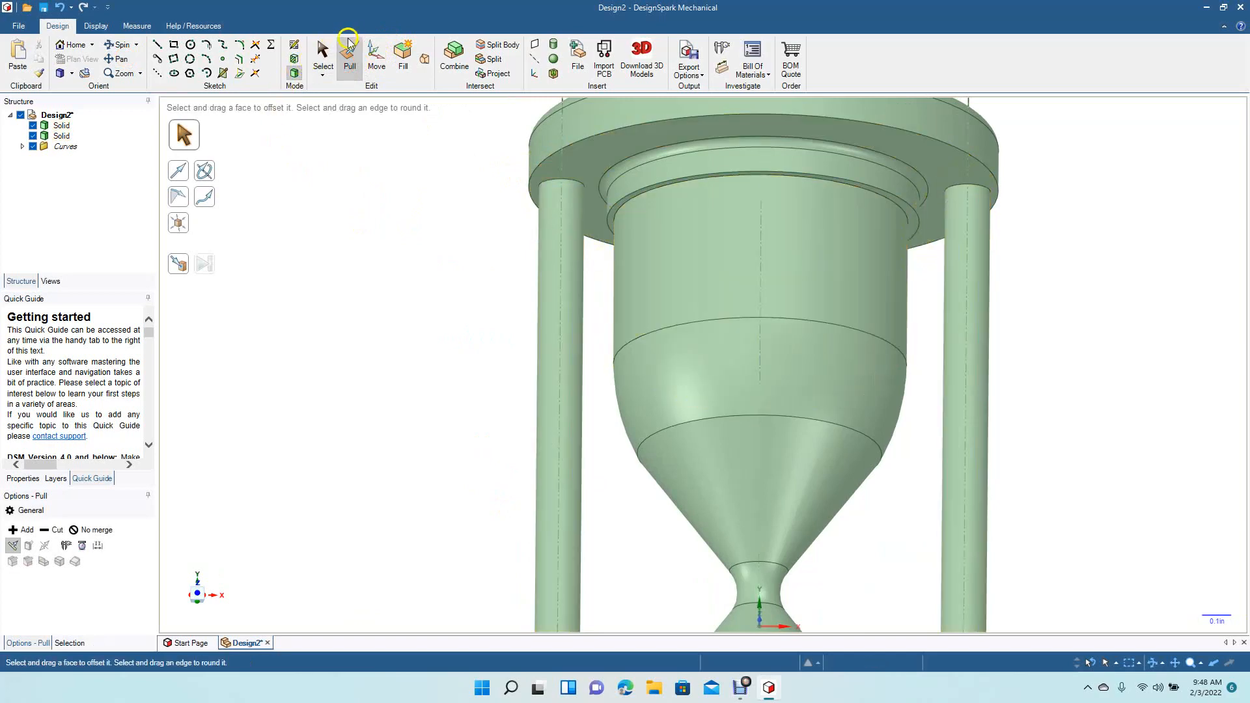
{"action": "left_click", "coordinate": [323, 56]}
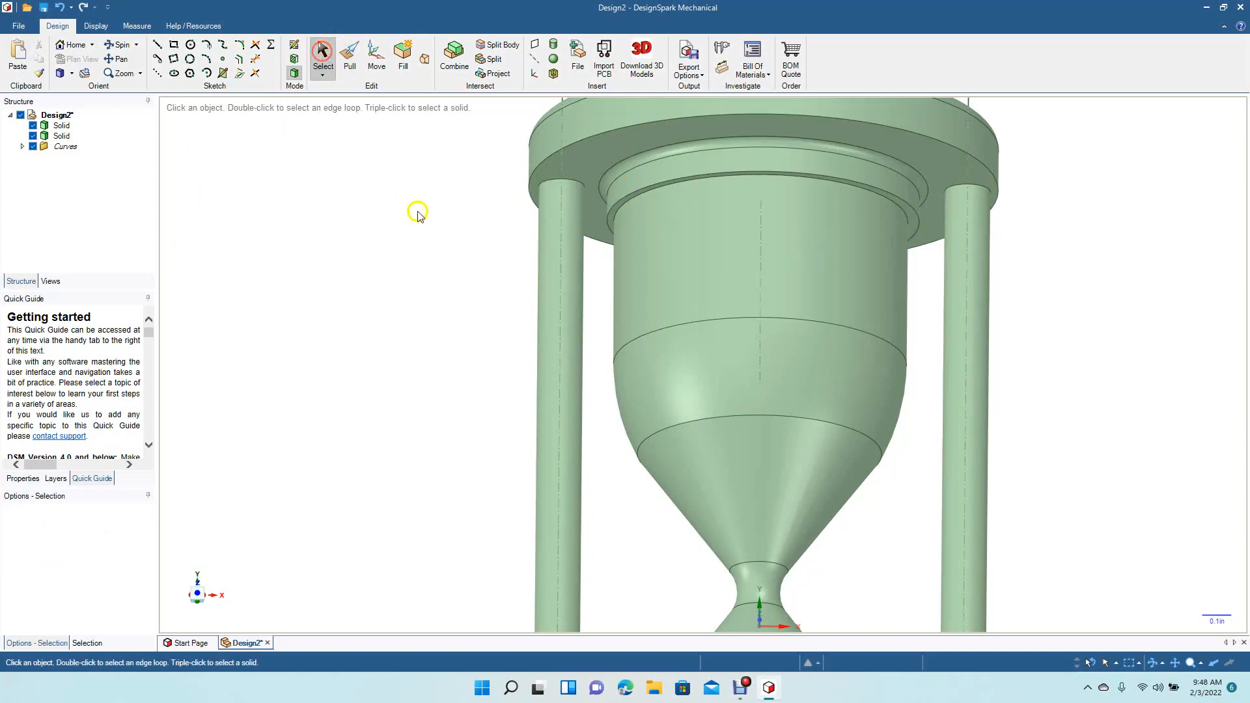
{"action": "left_click", "coordinate": [573, 145]}
- Round the edges where both support posts meet the base disc slightly with the Pull tool
{"action": "left_click", "coordinate": [122, 59]}
{"action": "left_click_drag", "start_coordinate": [474, 506], "coordinate": [440, 409]}
{"action": "left_click_drag", "start_coordinate": [427, 453], "coordinate": [404, 206]}
{"action": "left_click_drag", "start_coordinate": [384, 323], "coordinate": [382, 276]}
{"action": "left_click", "coordinate": [131, 48]}
{"action": "left_click_drag", "start_coordinate": [311, 153], "coordinate": [310, 229]}
{"action": "left_click", "coordinate": [350, 58]}
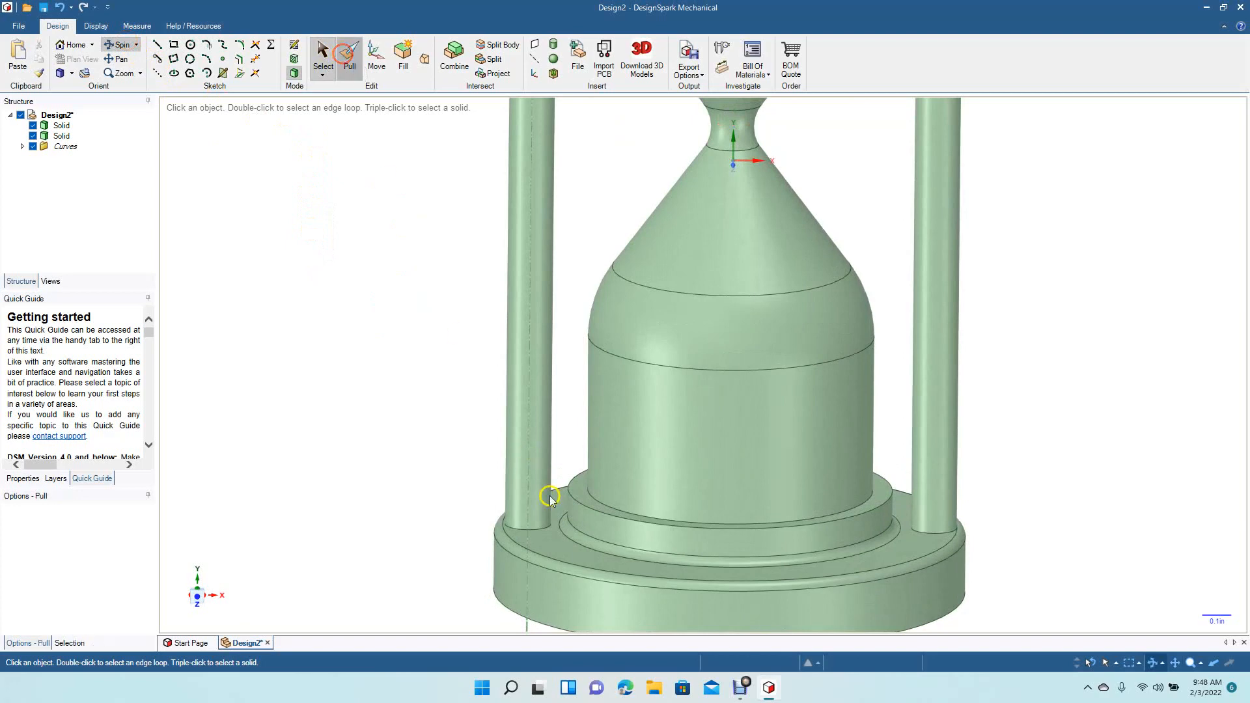
{"action": "left_click", "coordinate": [543, 533]}
{"action": "left_click_drag", "start_coordinate": [549, 538], "coordinate": [566, 539]}
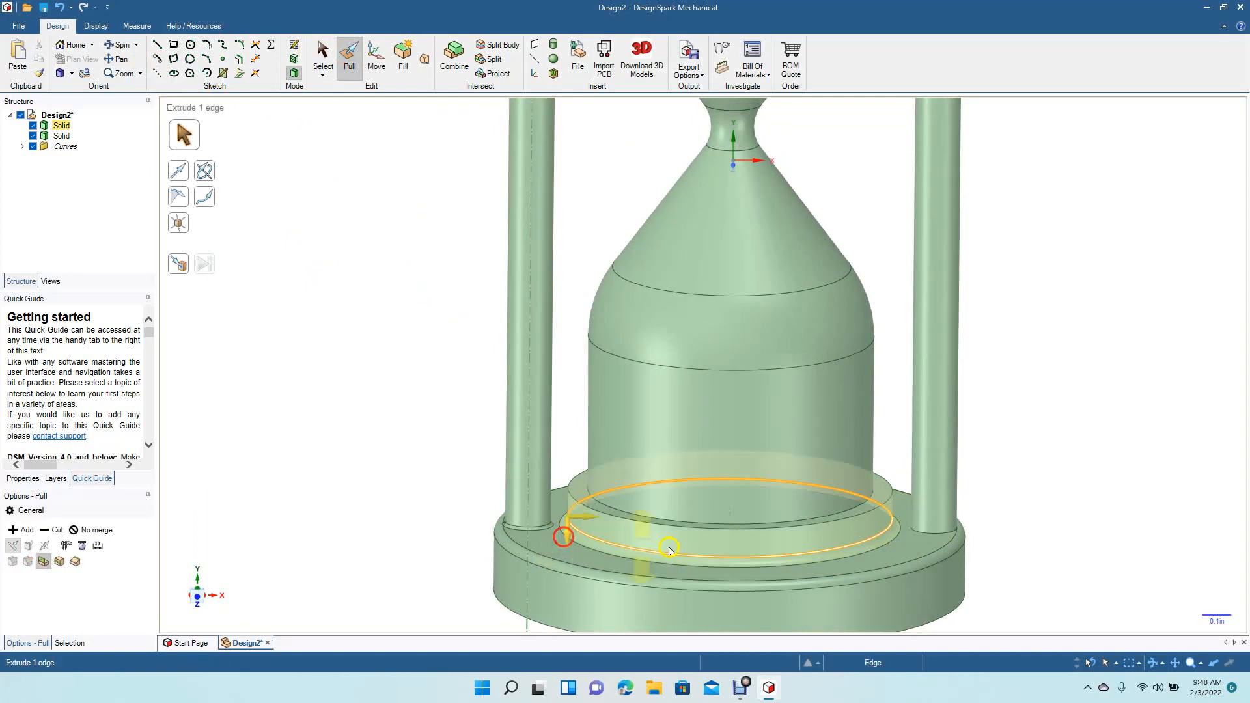
{"action": "left_click", "coordinate": [919, 531]}
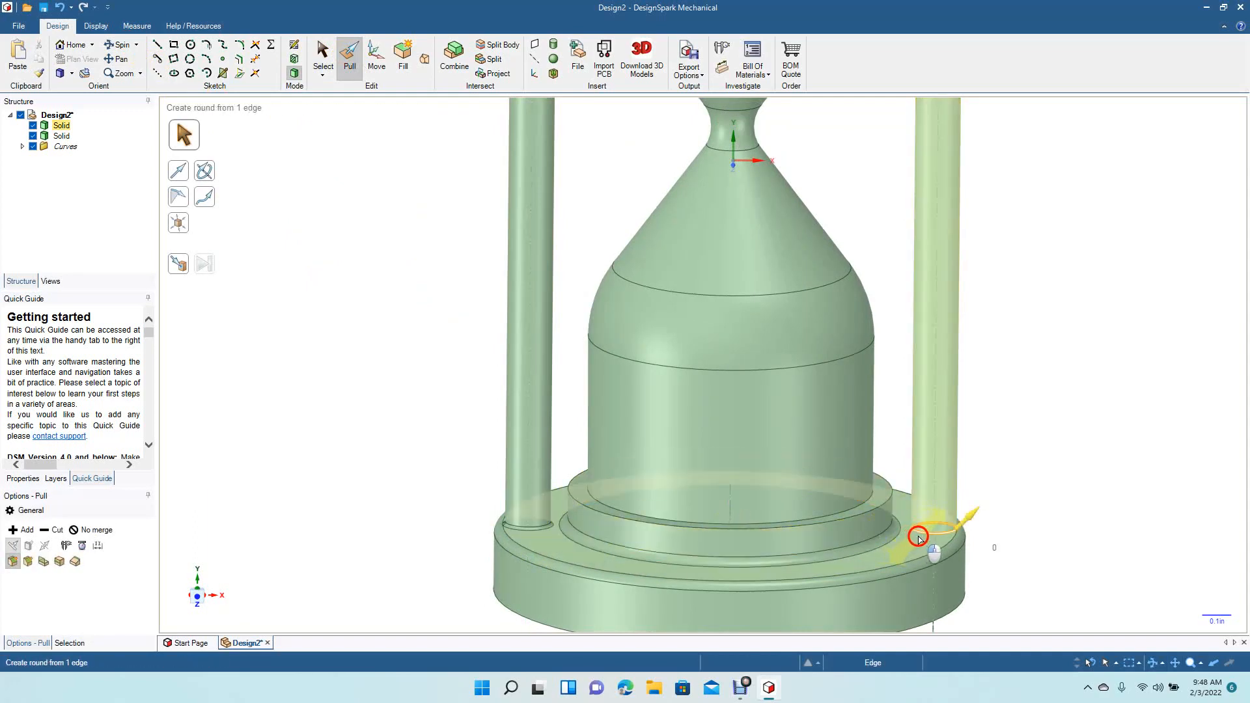
{"action": "left_click_drag", "start_coordinate": [927, 536], "coordinate": [932, 531]}
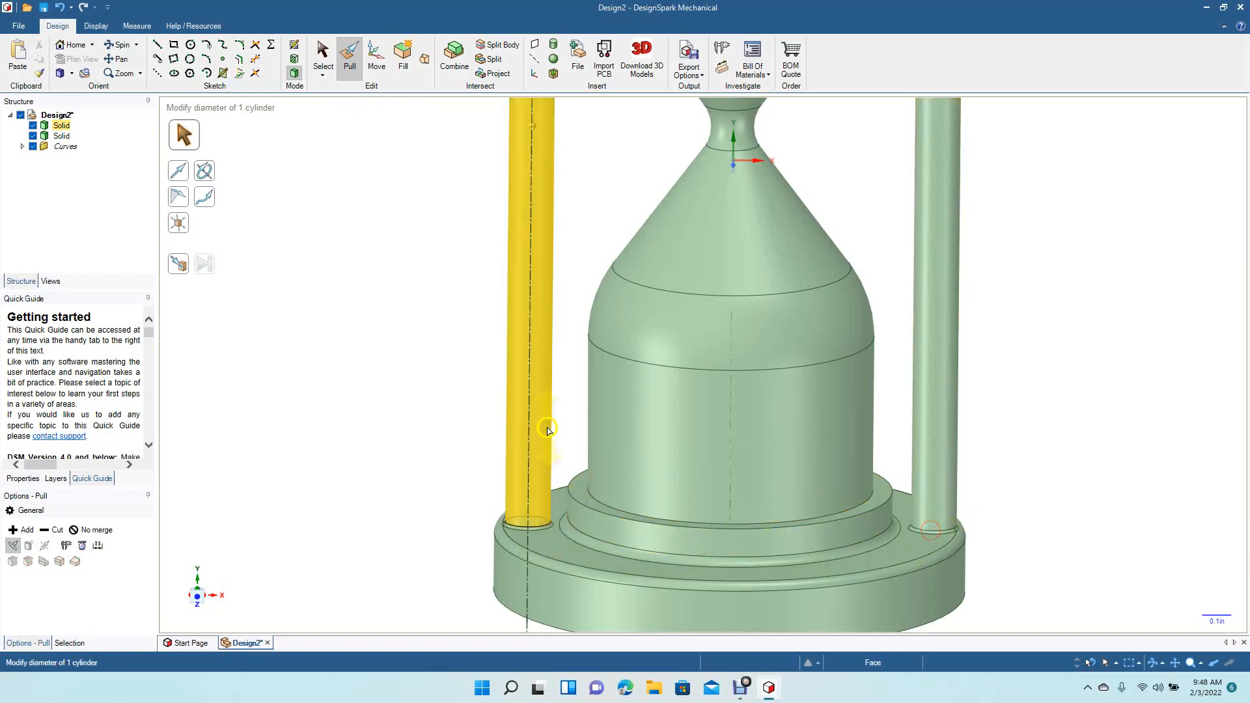
- Round the upper outer edge of the collar on the base slightly
{"action": "left_click", "coordinate": [575, 509]}
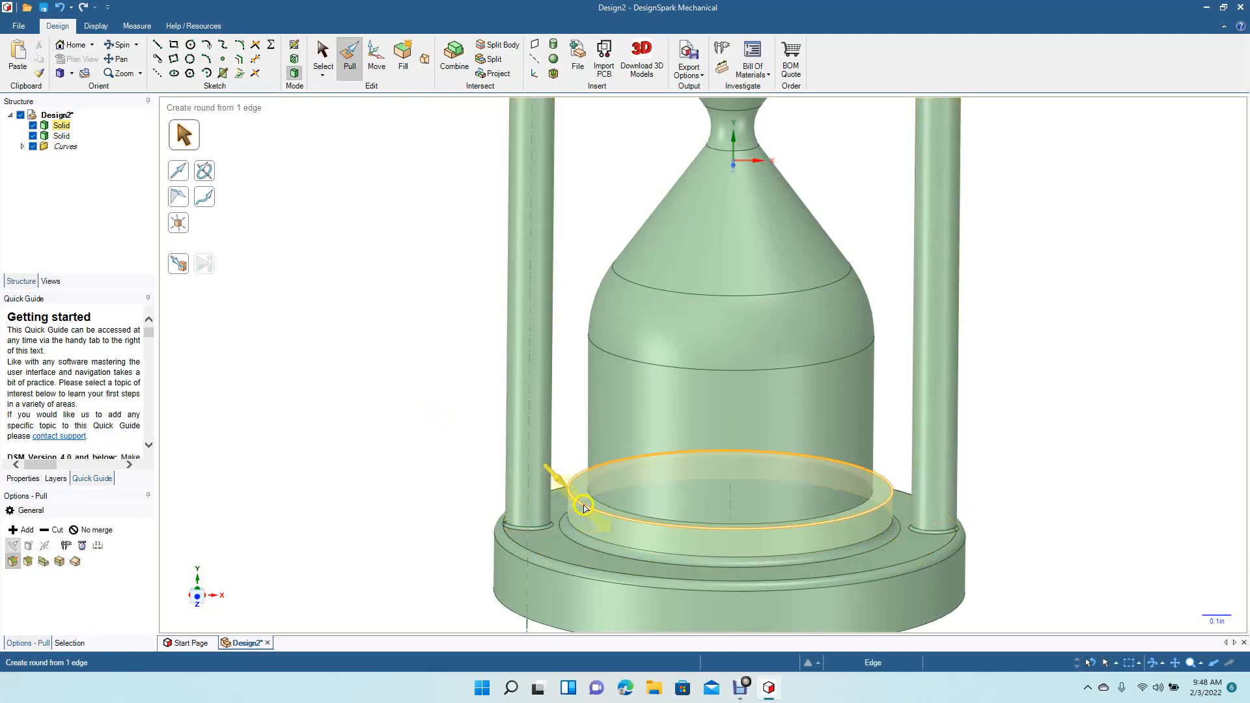
{"action": "left_click_drag", "start_coordinate": [589, 507], "coordinate": [601, 513]}
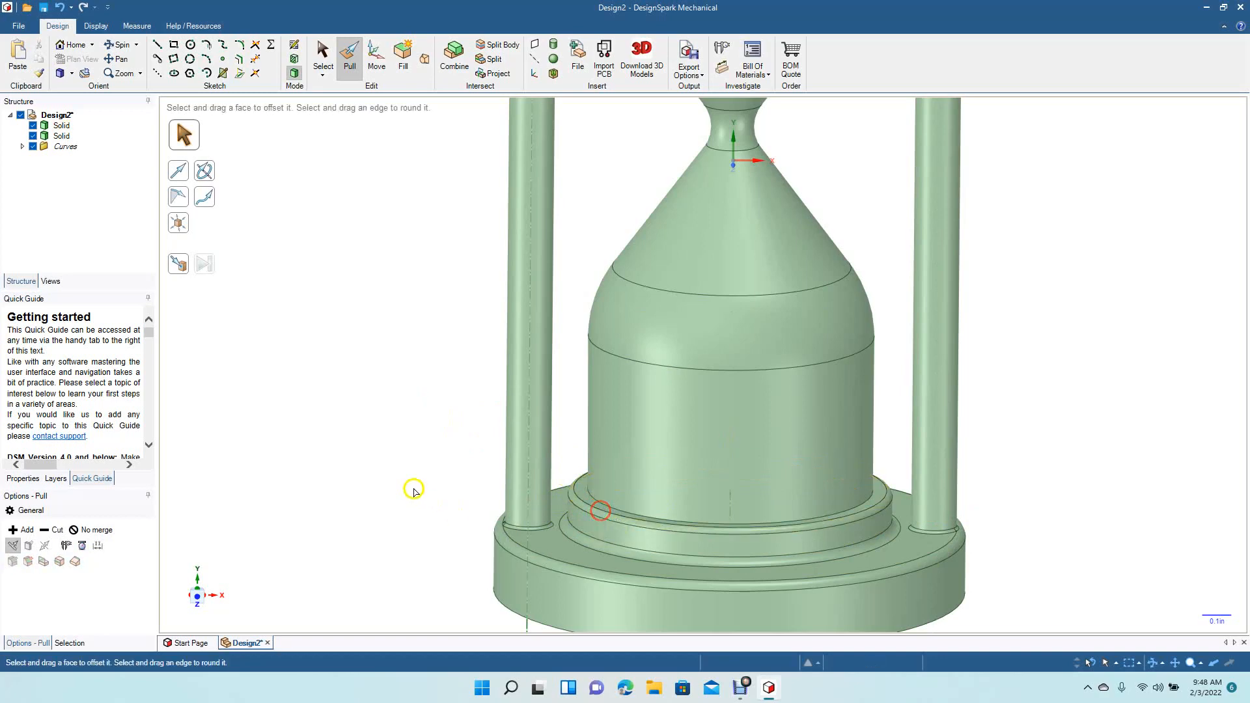
{"action": "left_click", "coordinate": [124, 62]}
{"action": "left_click_drag", "start_coordinate": [296, 143], "coordinate": [305, 606]}
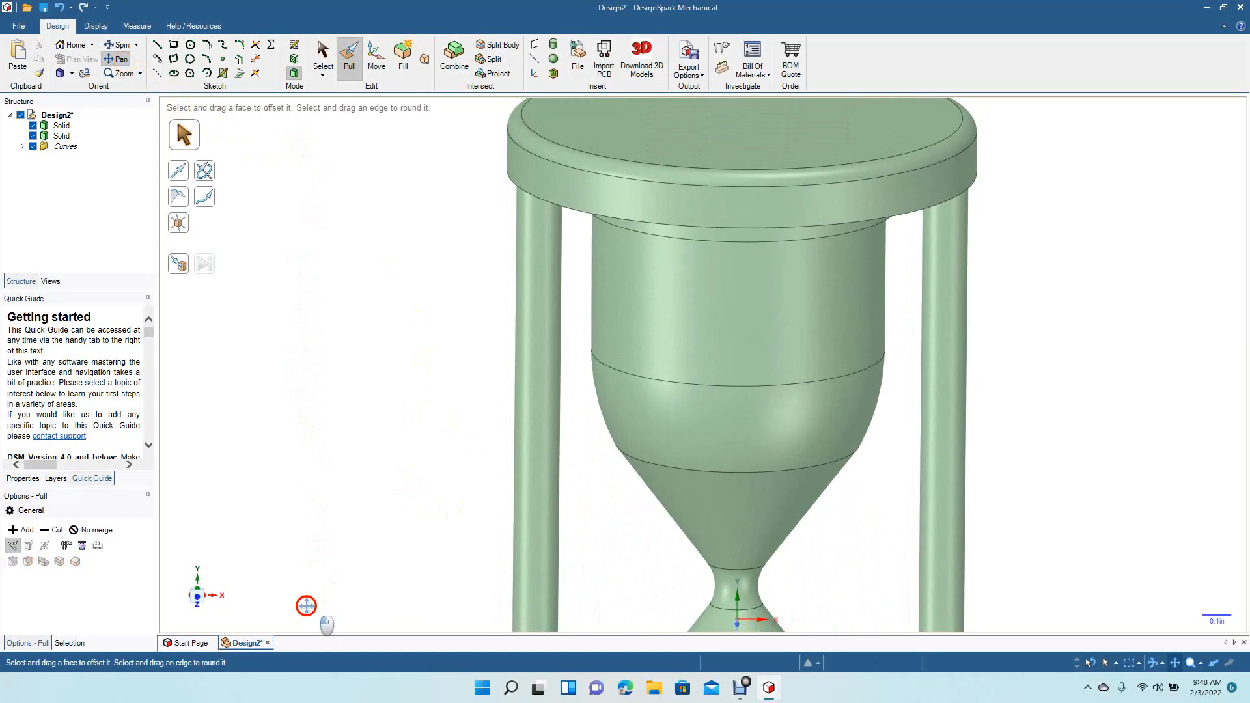
{"action": "left_click", "coordinate": [126, 45]}
{"action": "left_click_drag", "start_coordinate": [337, 268], "coordinate": [356, 233]}
{"action": "left_click", "coordinate": [73, 74]}
{"action": "left_click", "coordinate": [85, 113]}
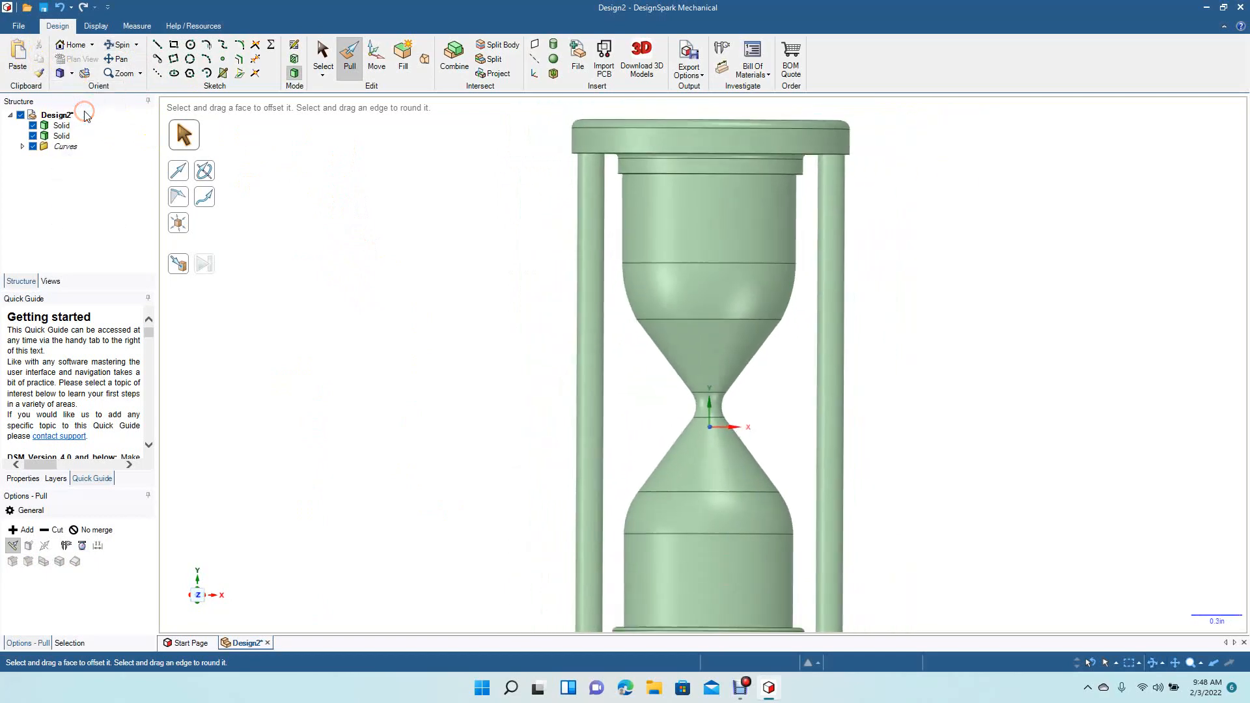
- Save the design to the Desktop as a DS Mechanical file named Hour Glass
{"action": "left_click", "coordinate": [18, 26]}
{"action": "left_click", "coordinate": [35, 110]}
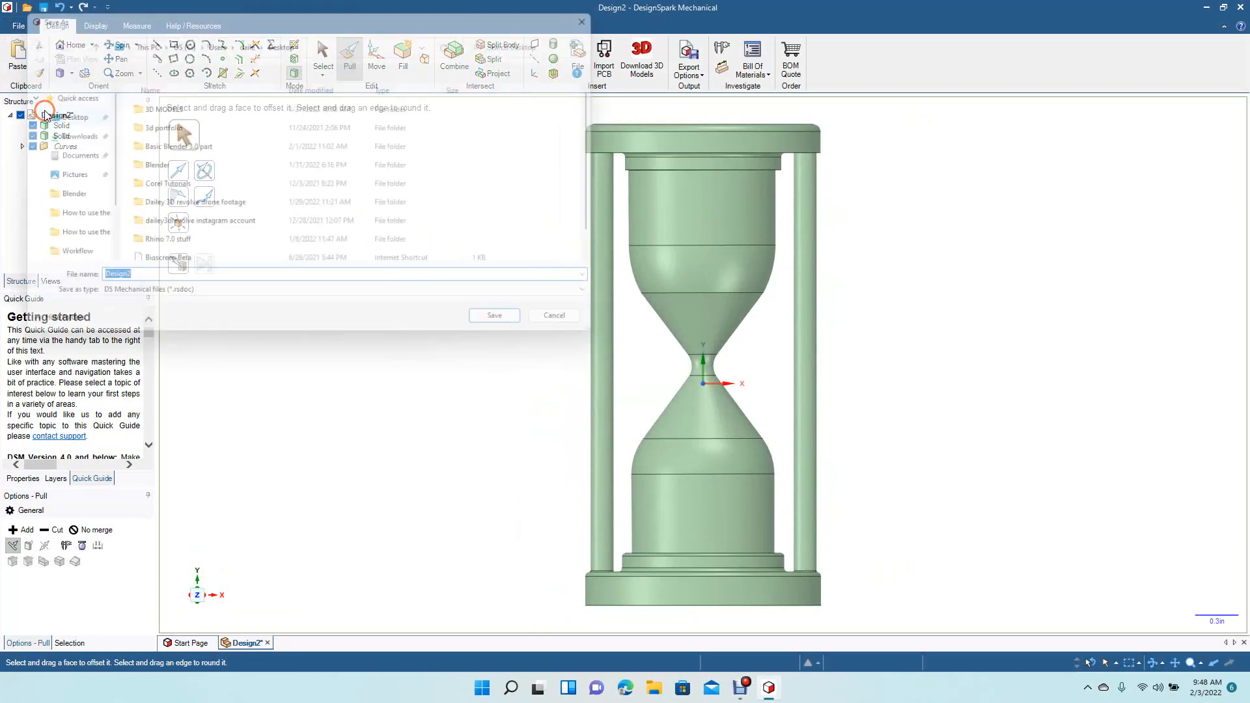
{"action": "left_click", "coordinate": [58, 114]}
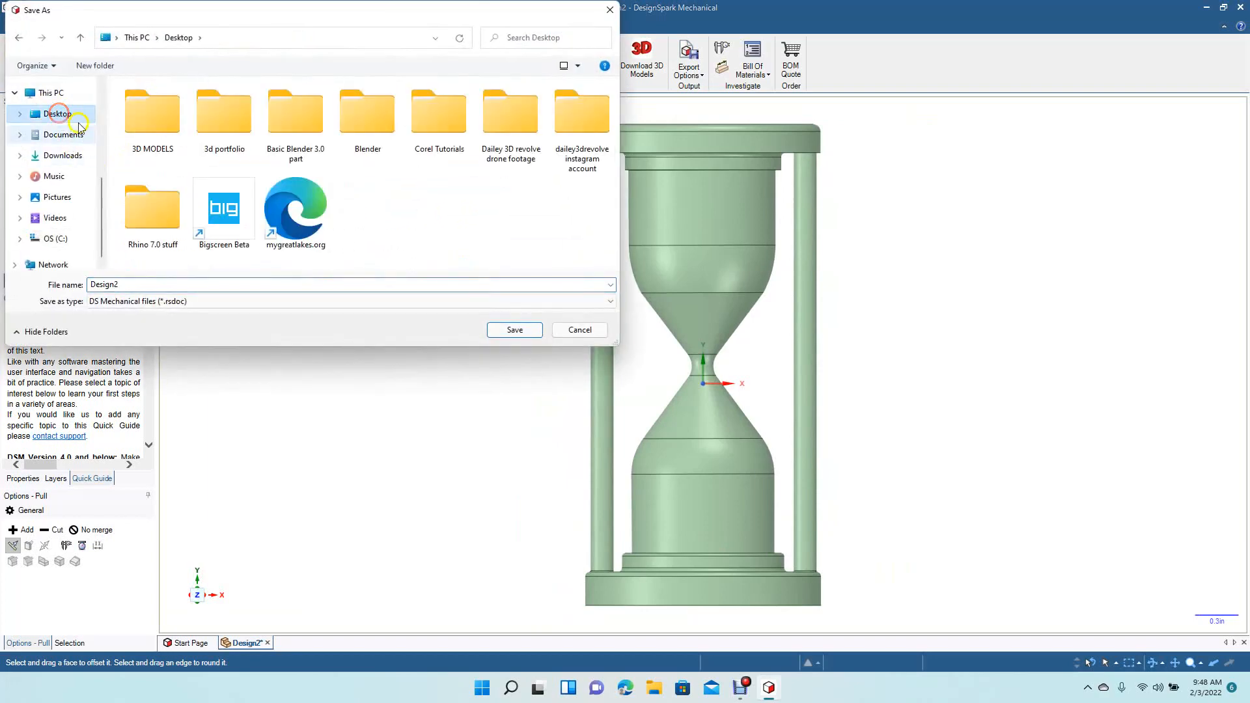
{"action": "double_click", "coordinate": [139, 283]}
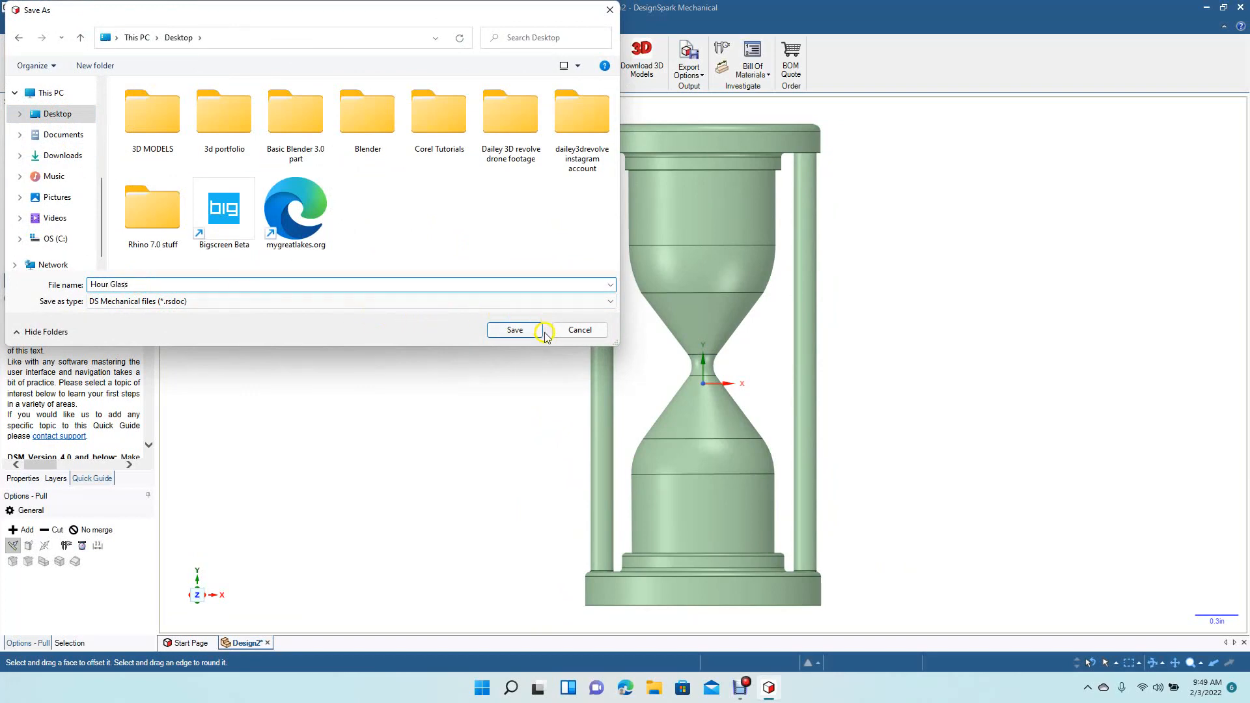
{"action": "left_click", "coordinate": [520, 334]}
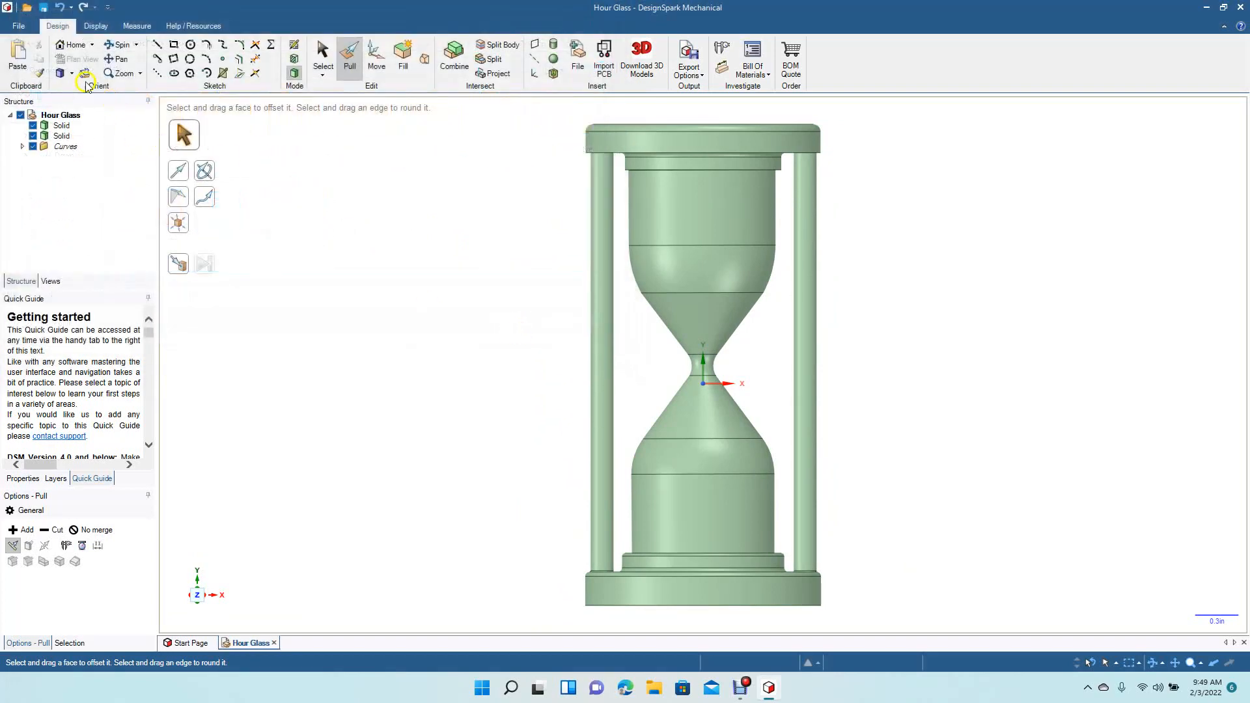
- Save the model to the Desktop in STL format under the name Hour Glass
{"action": "left_click", "coordinate": [19, 28]}
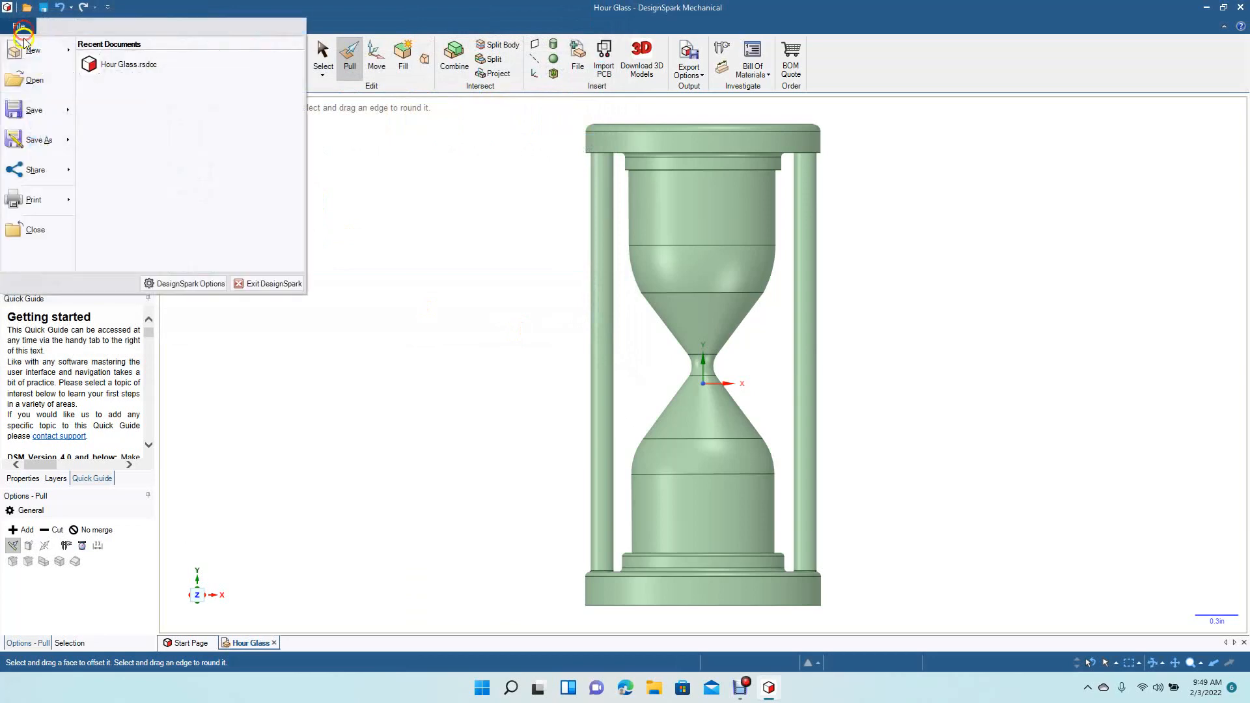
{"action": "right_click", "coordinate": [36, 148]}
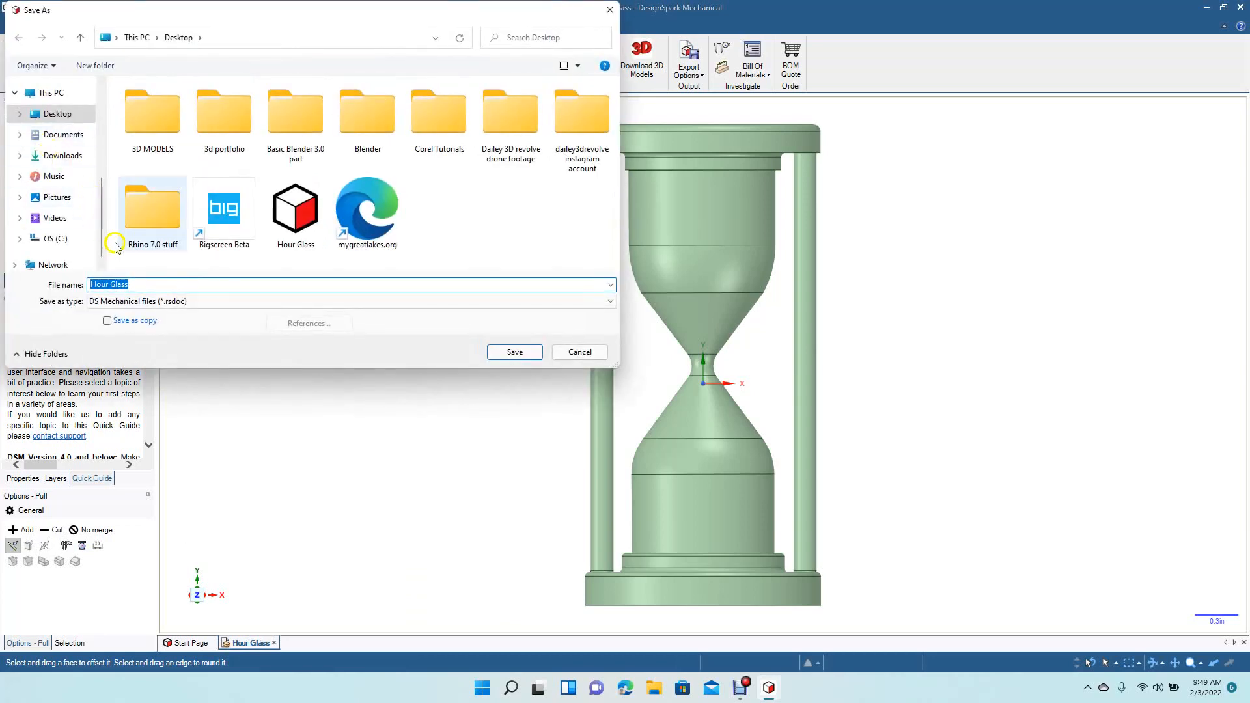
{"action": "left_click", "coordinate": [144, 304]}
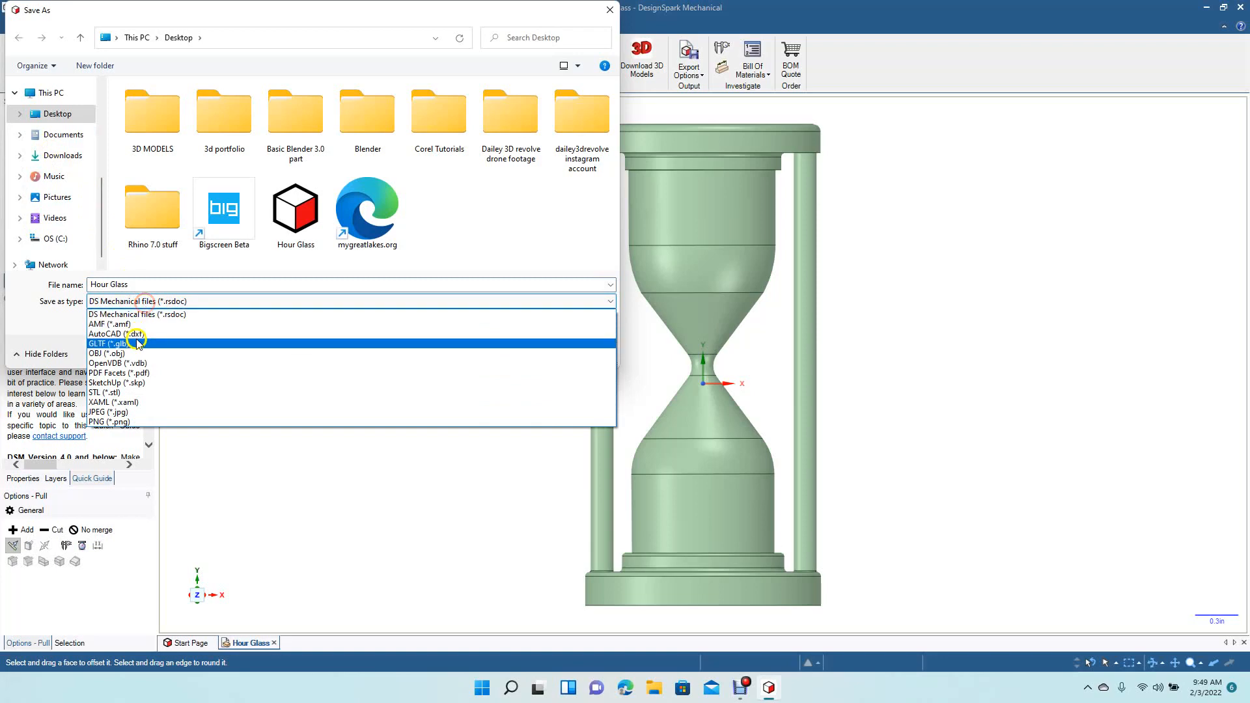
{"action": "left_click", "coordinate": [126, 392]}
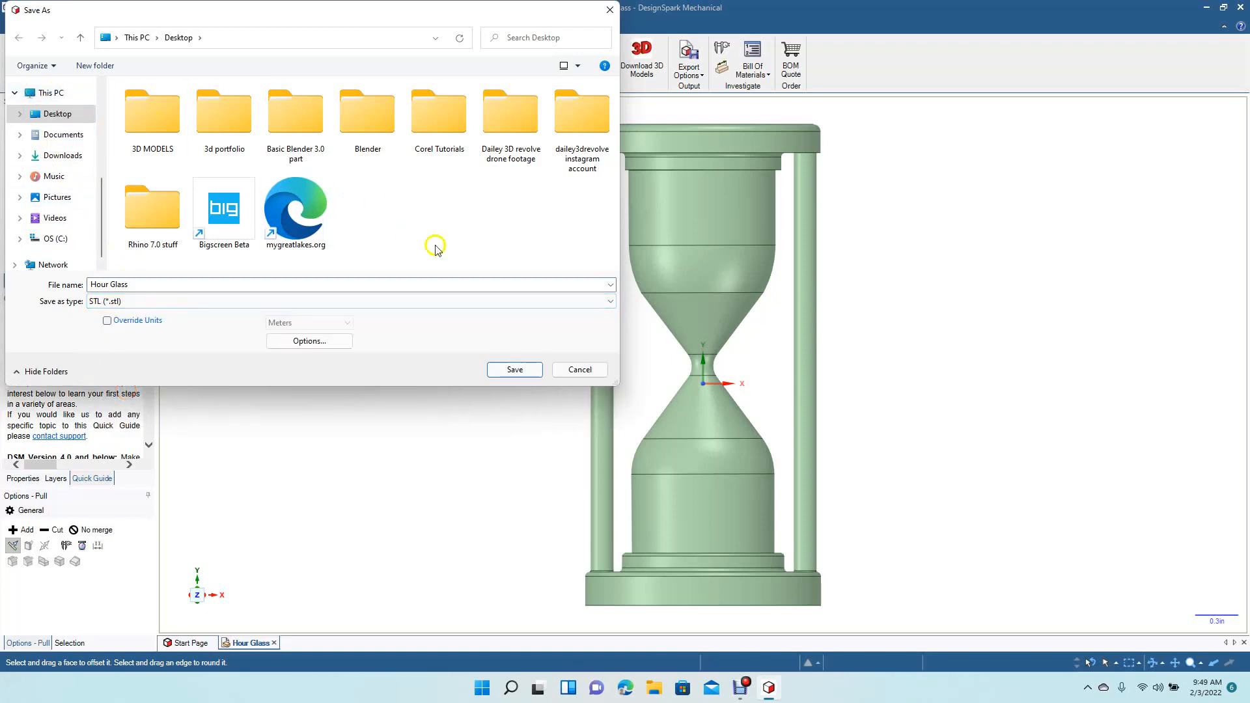
{"action": "left_click", "coordinate": [512, 370]}
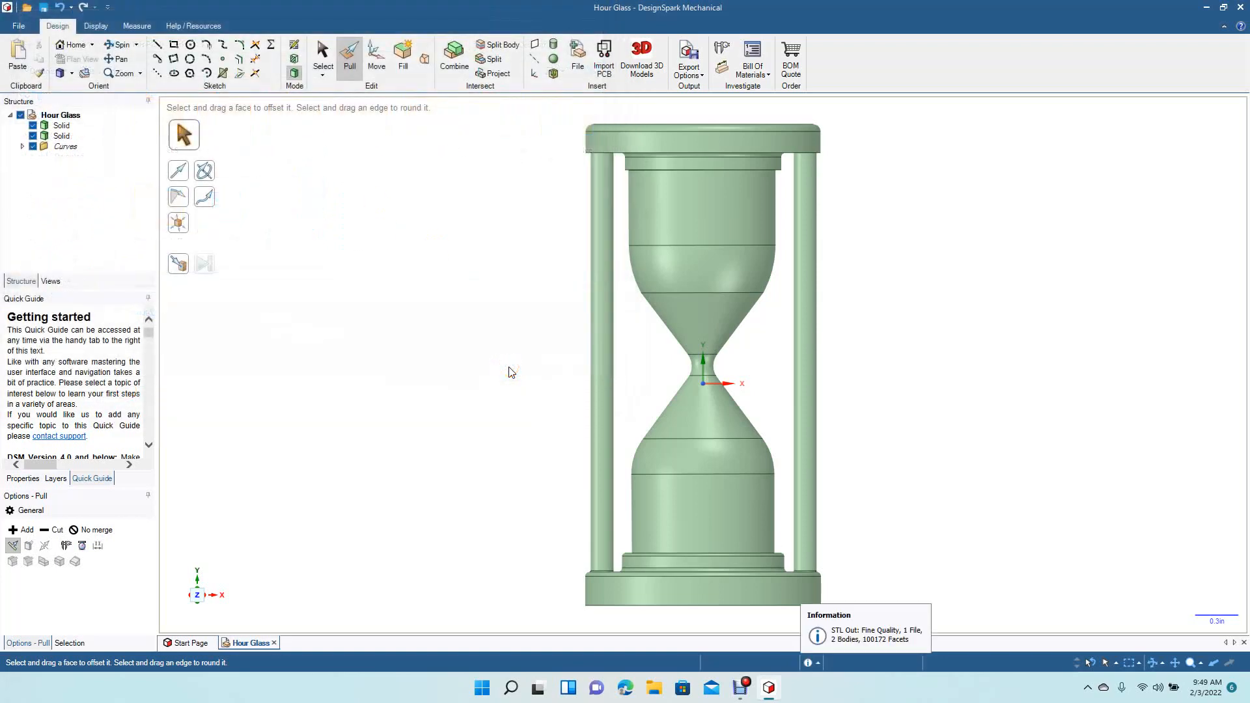
- Open the Hour Glass STL from the desktop in Rhino 7, with a 22.5 degree weld angle, split disjoint meshes and Inches
{"action": "left_click", "coordinate": [1206, 7]}
{"action": "left_click", "coordinate": [448, 260]}
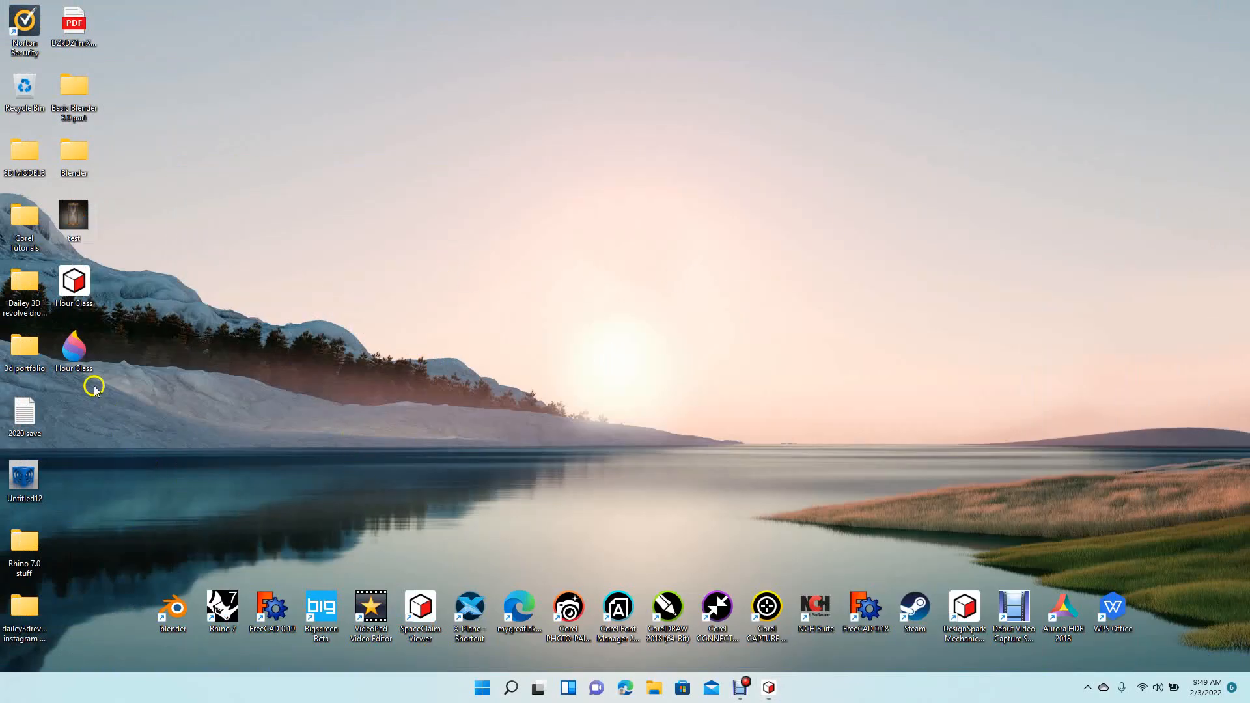
{"action": "left_click_drag", "start_coordinate": [73, 345], "coordinate": [223, 607]}
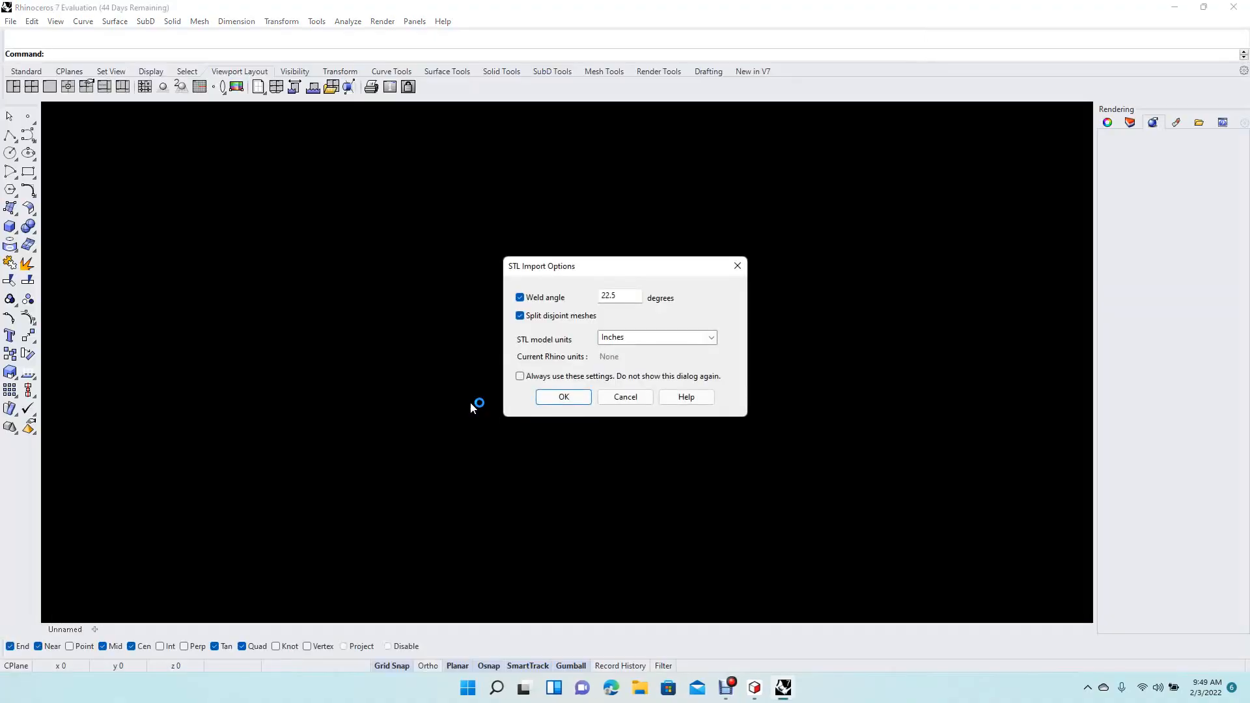
{"action": "left_click", "coordinate": [558, 395]}
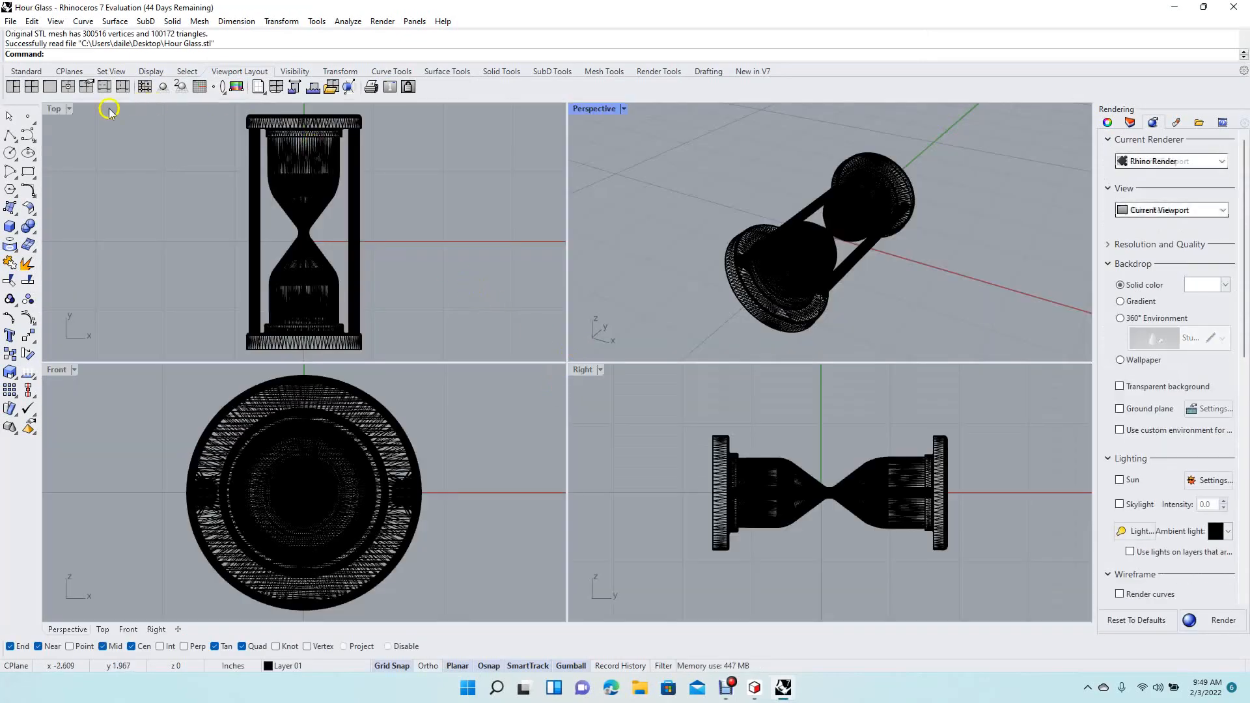
- Explode the imported mesh of glass, posts and base, and try exploding the piece with the base and posts again
{"action": "double_click", "coordinate": [53, 109]}
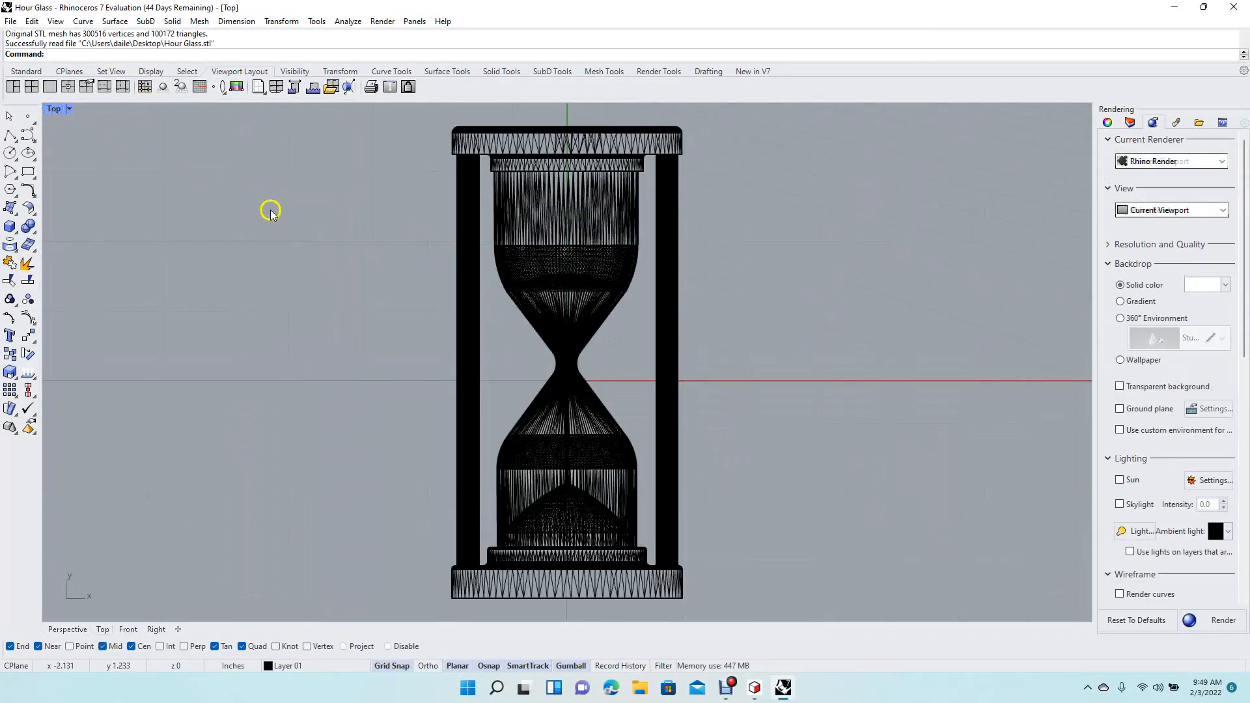
{"action": "left_click", "coordinate": [466, 262]}
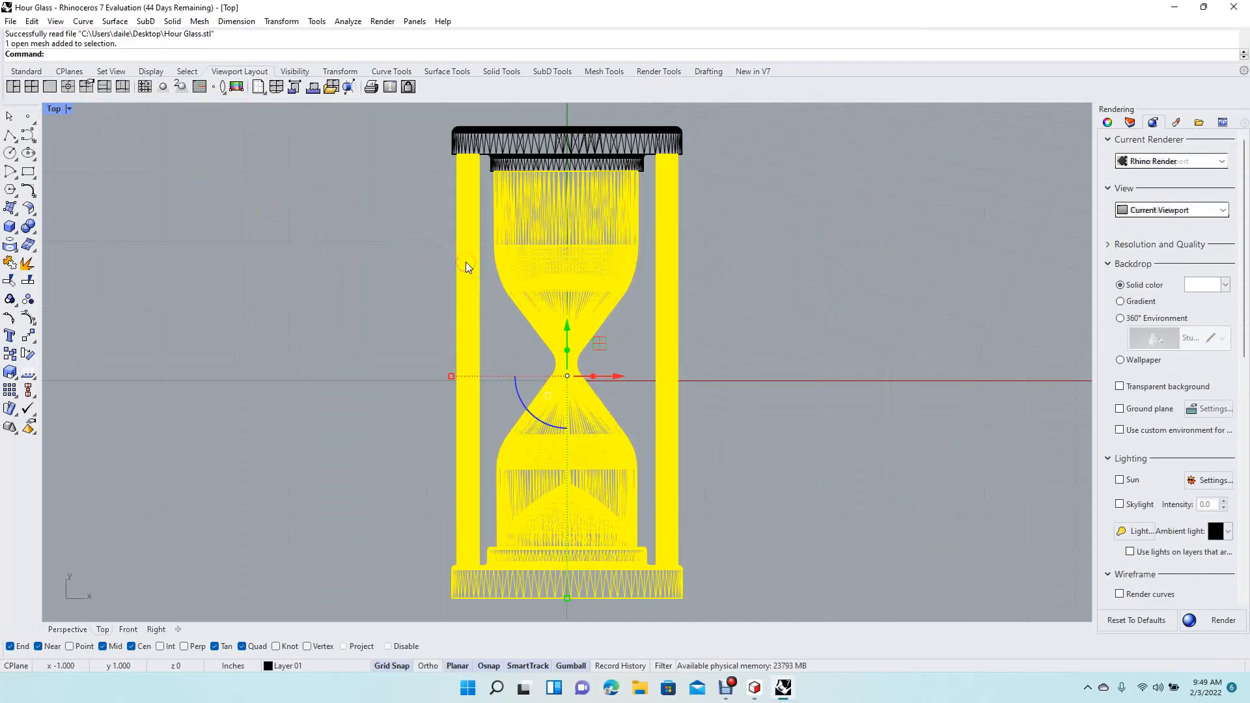
{"action": "left_click", "coordinate": [540, 151]}
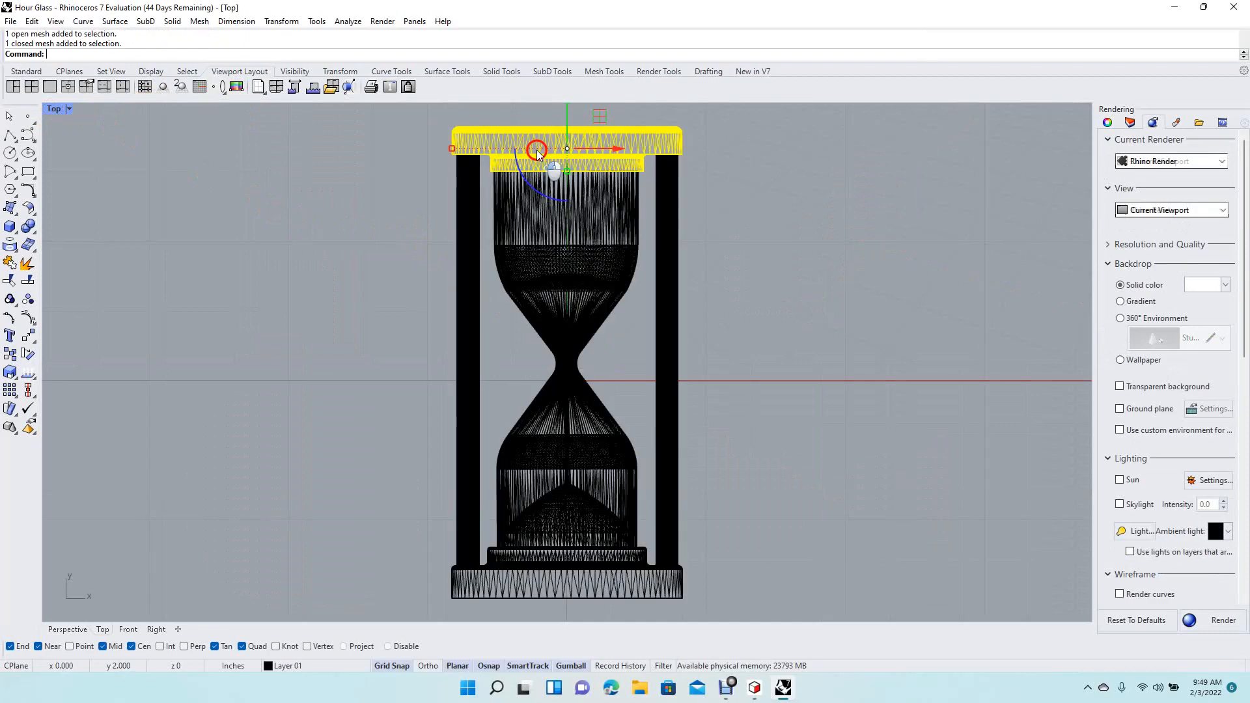
{"action": "left_click", "coordinate": [512, 579]}
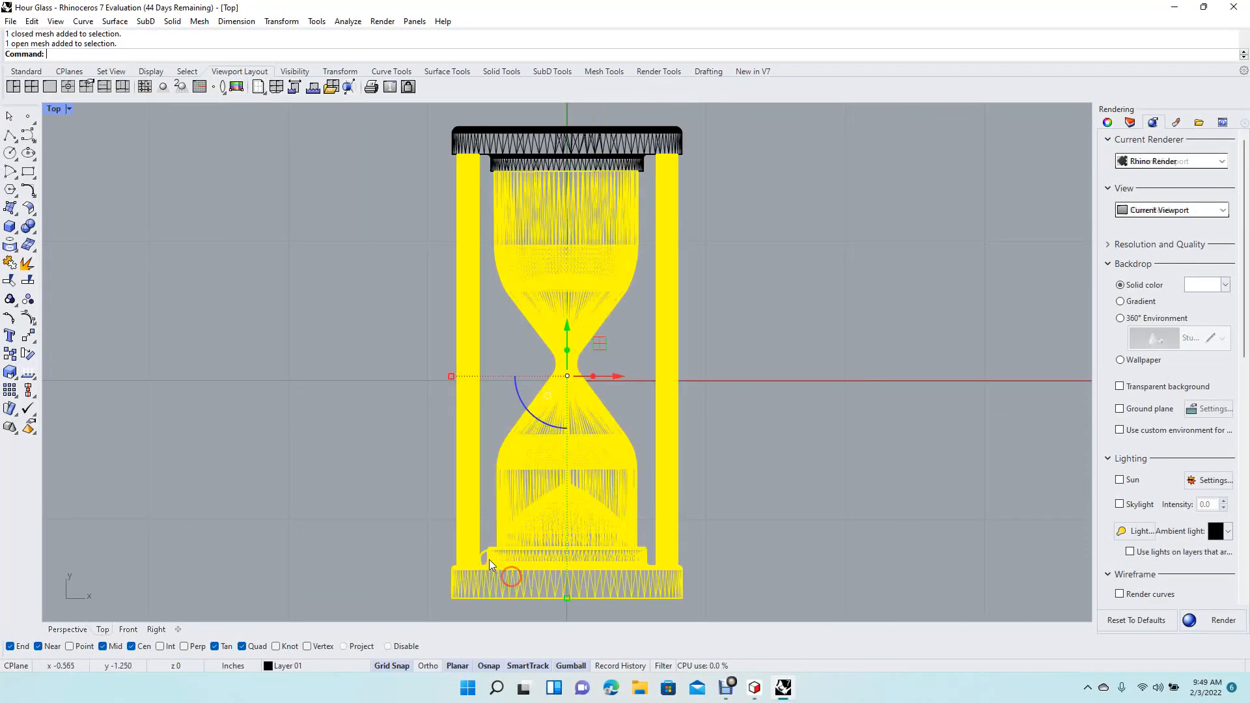
{"action": "left_click", "coordinate": [30, 264]}
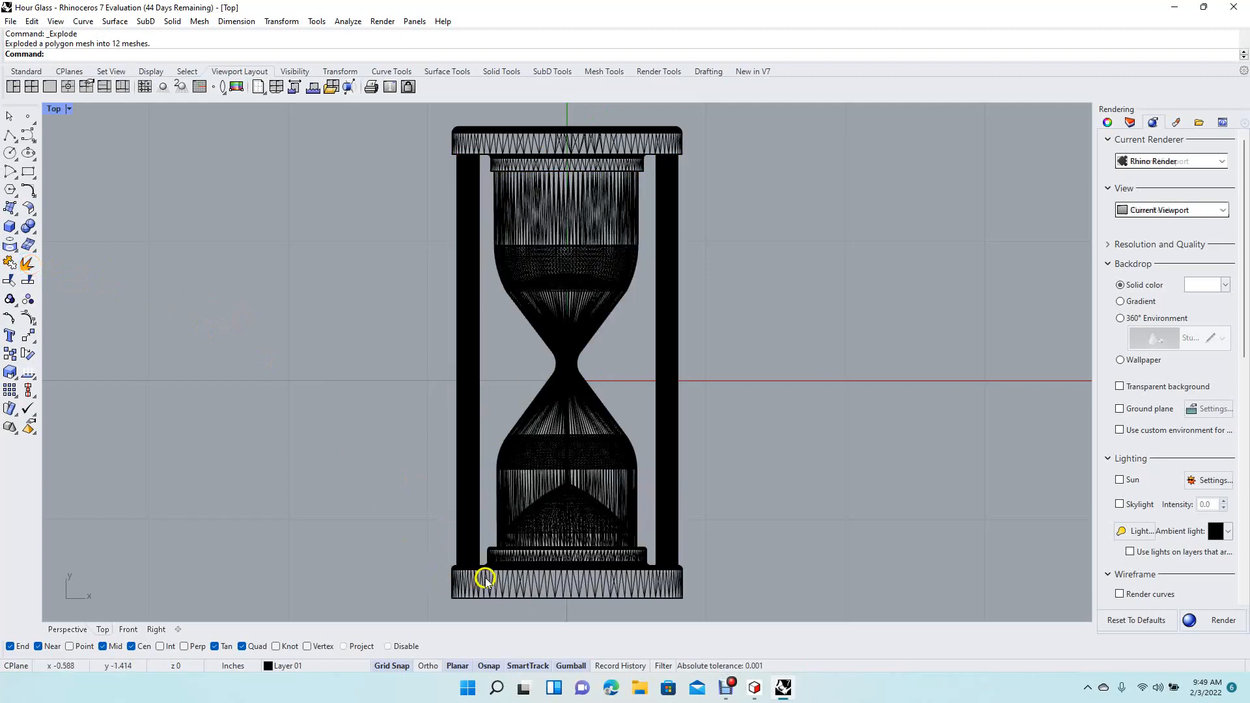
{"action": "left_click", "coordinate": [485, 578]}
{"action": "left_click", "coordinate": [29, 267]}
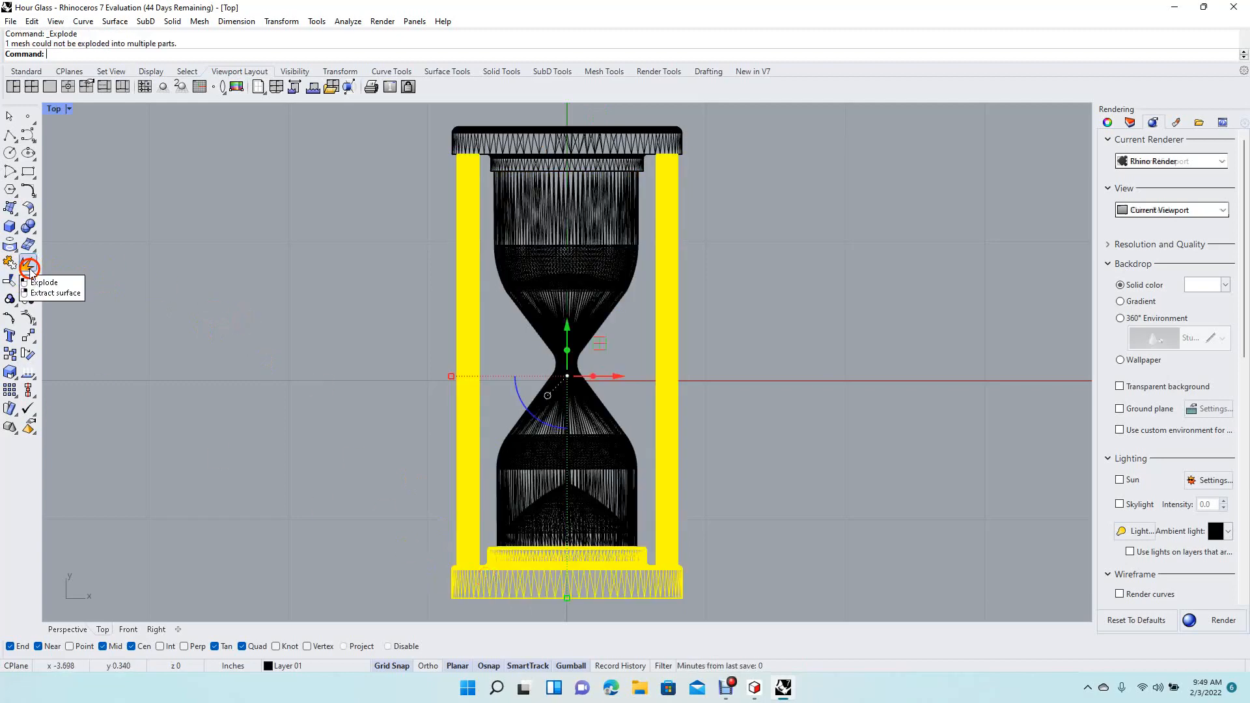
- Check which parts of the exploded hourglass mesh can be selected separately, including the base with posts, top cap and glass
{"action": "left_click", "coordinate": [246, 431]}
{"action": "left_click", "coordinate": [490, 579]}
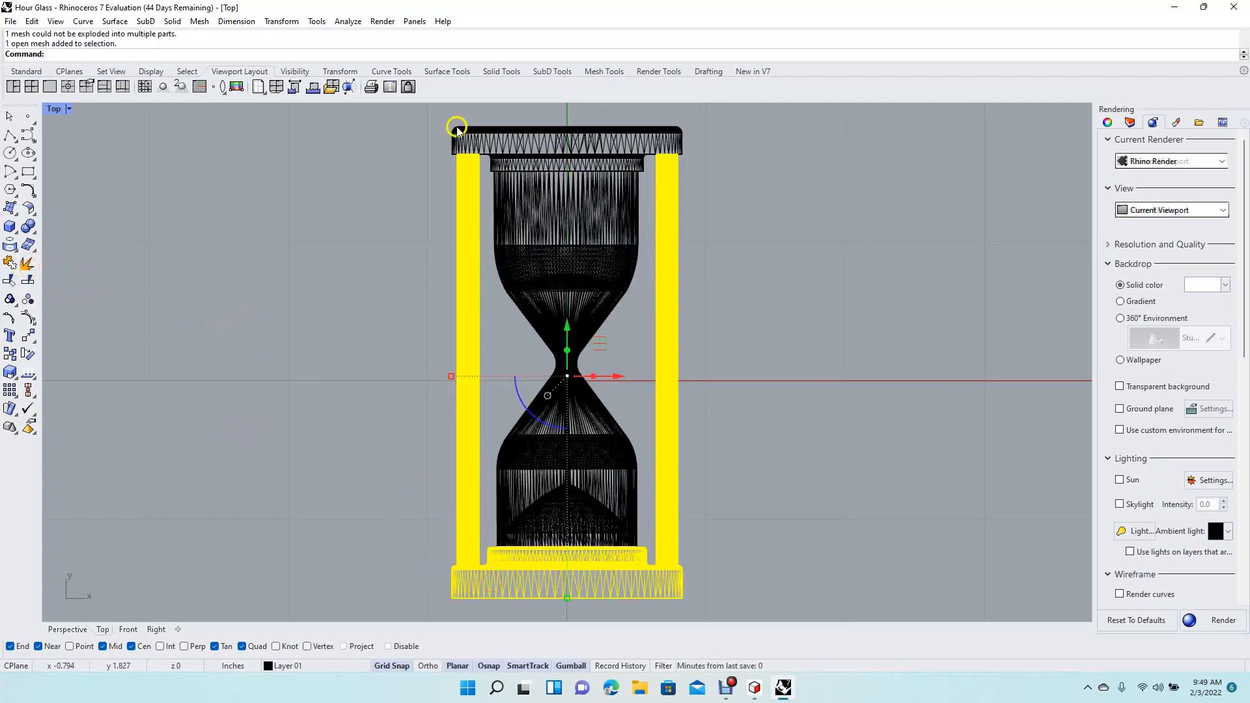
{"action": "left_click", "coordinate": [479, 132]}
{"action": "left_click", "coordinate": [561, 329]}
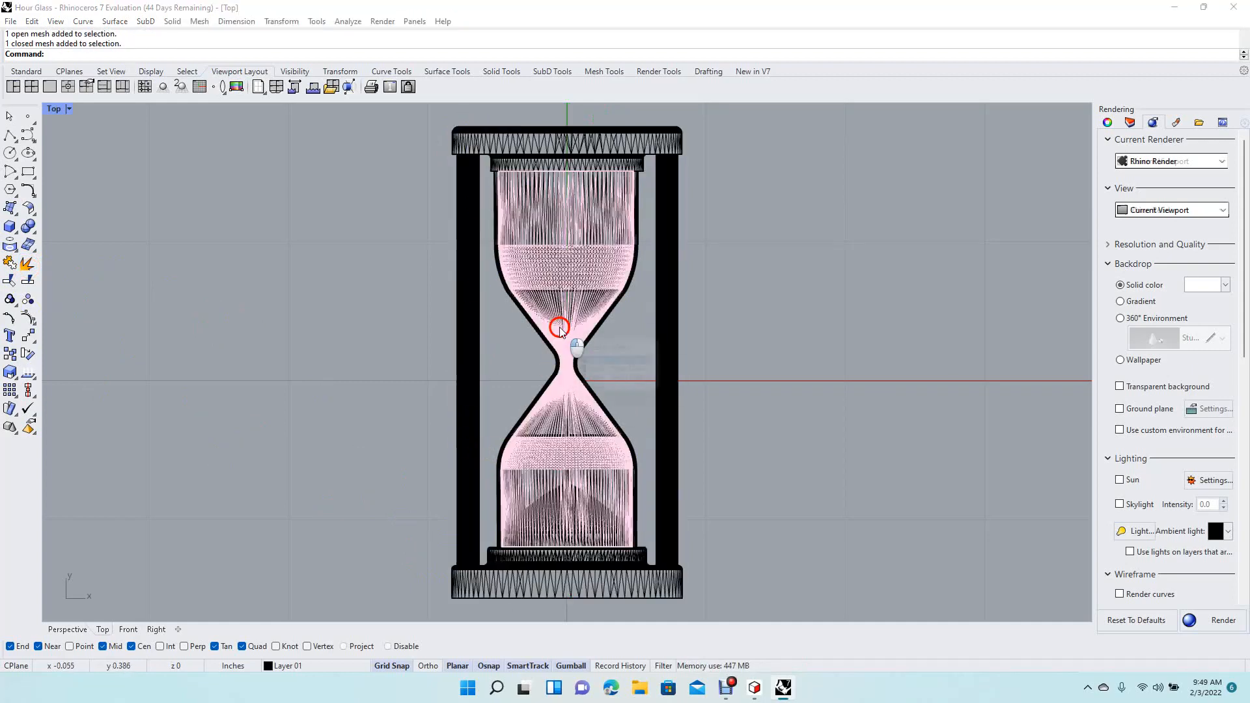
{"action": "left_click", "coordinate": [798, 332]}
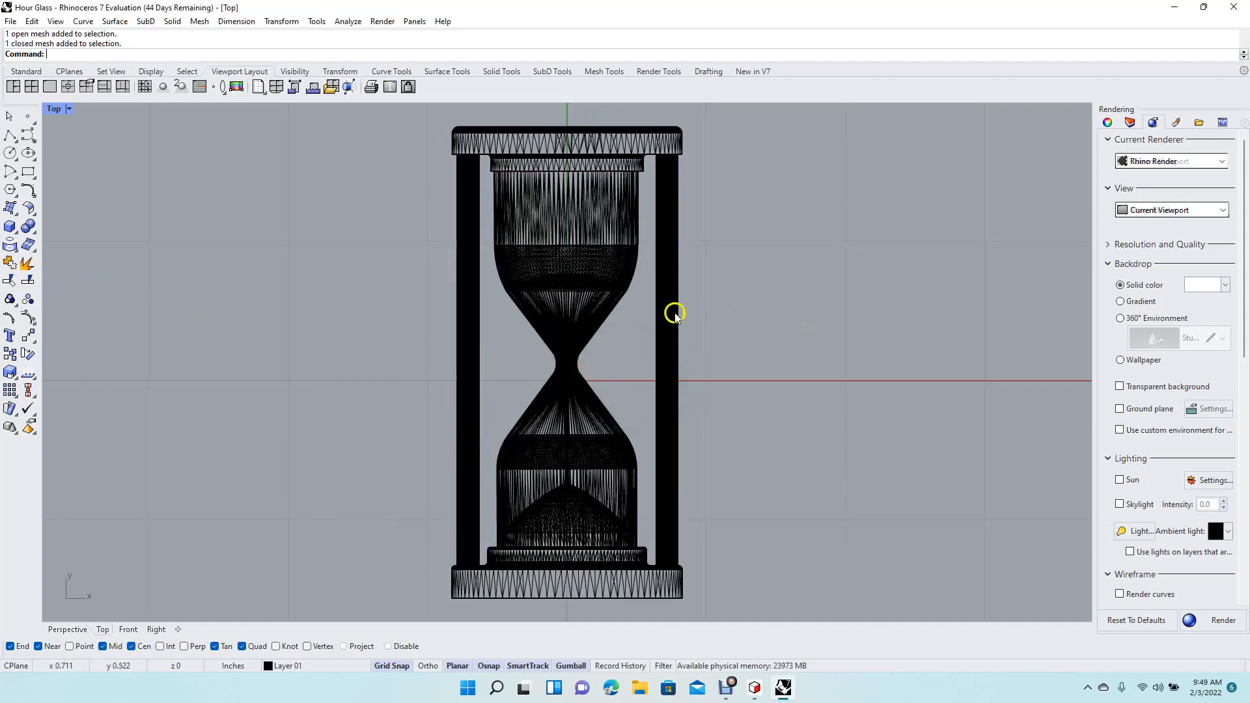
- Select the outer glass mesh and set the Top viewport to the Rendered display mode
{"action": "left_click", "coordinate": [640, 241]}
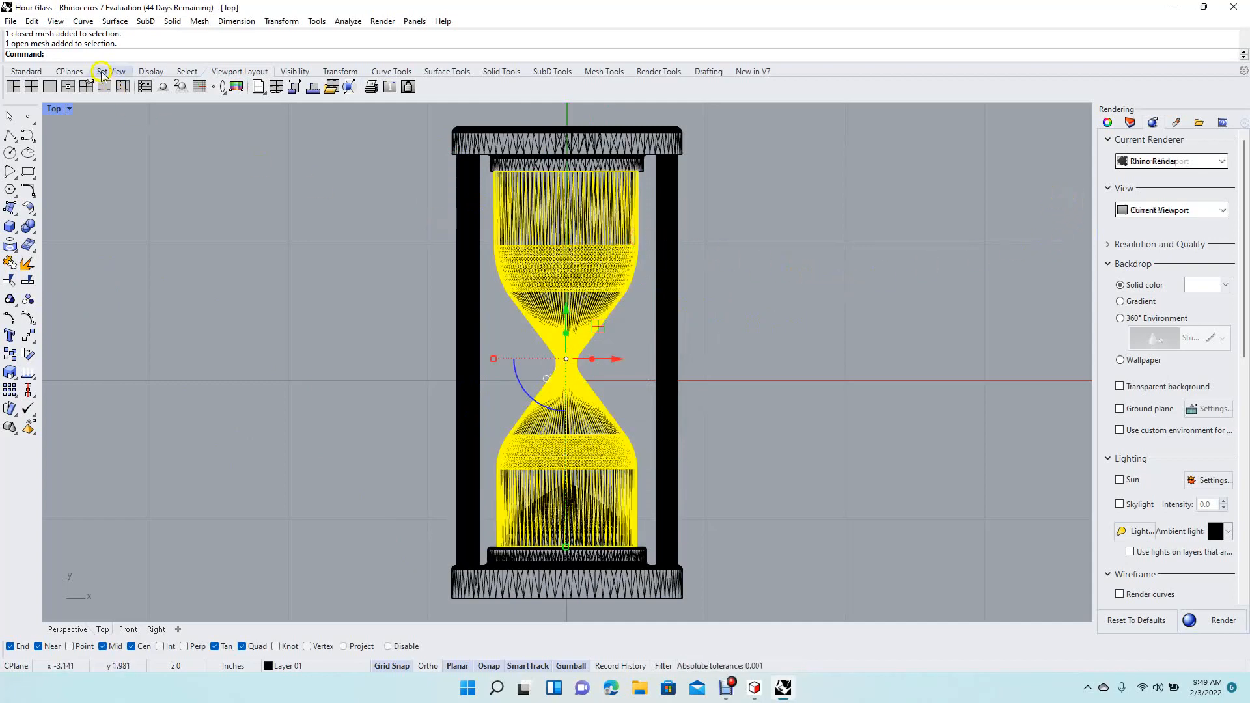
{"action": "left_click", "coordinate": [58, 22]}
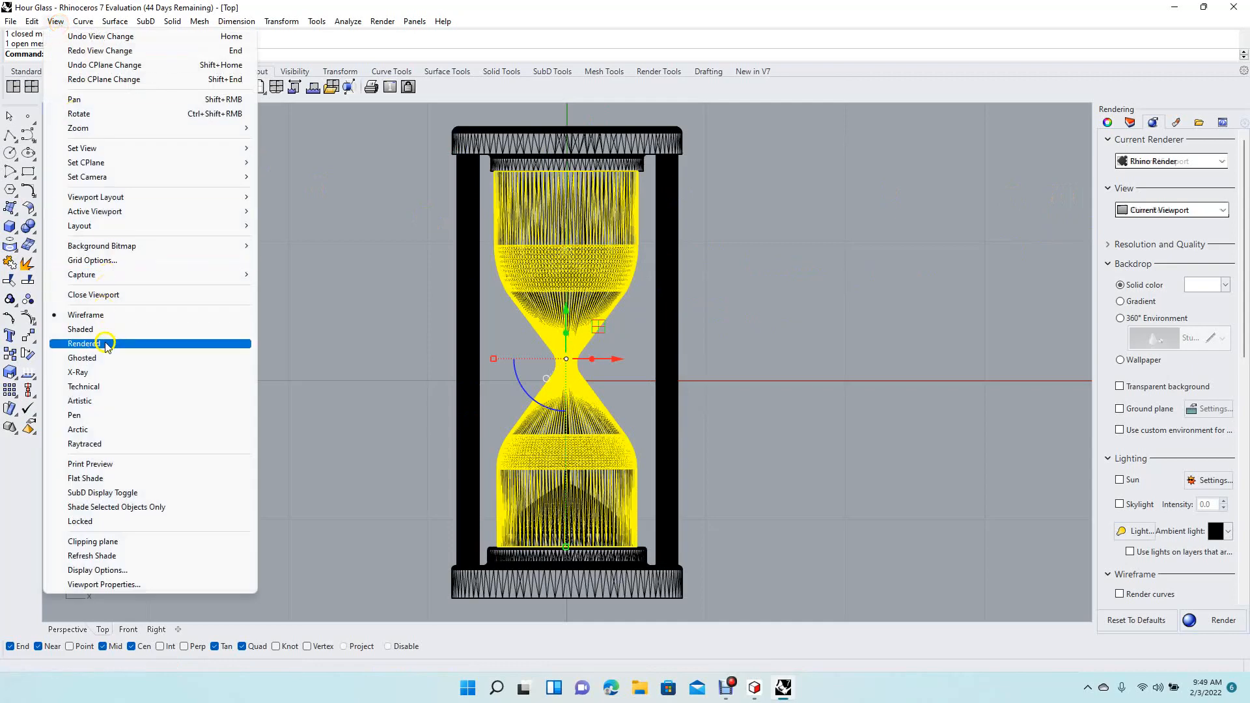
{"action": "left_click", "coordinate": [101, 343]}
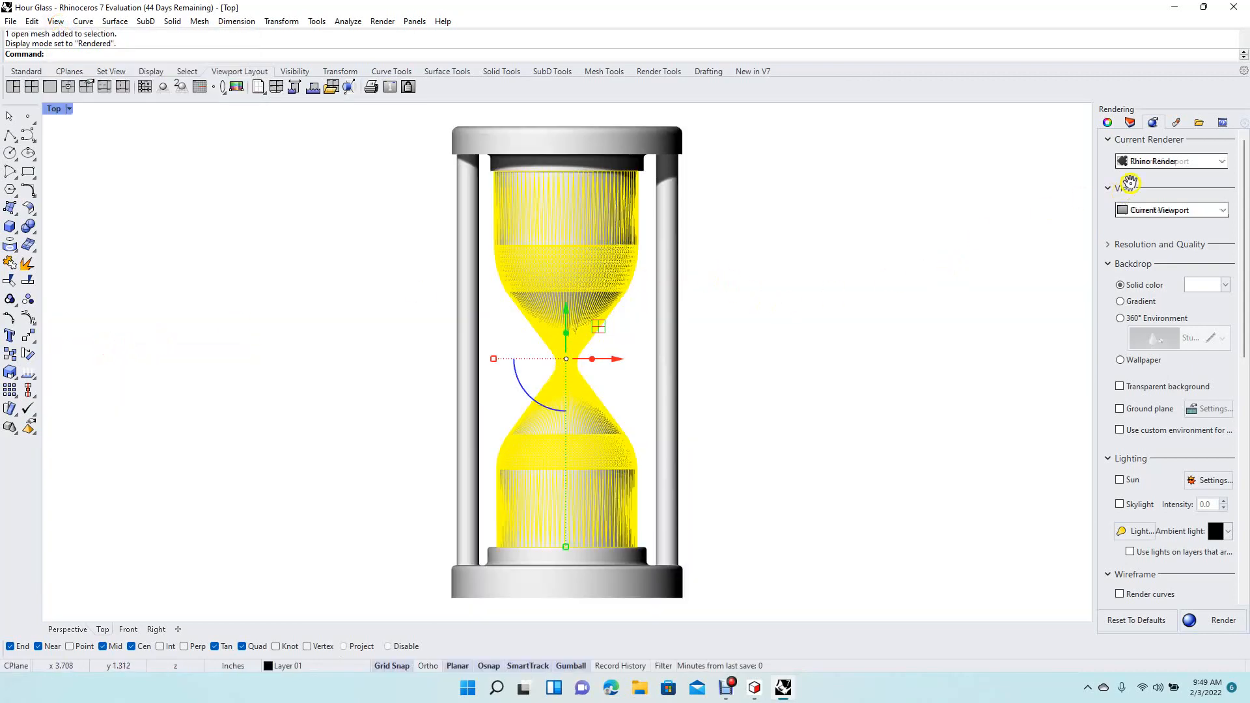
- Import Clear Glass from the Glass folder of the material library and assign it to the selected outer glass mesh
{"action": "left_click", "coordinate": [1176, 122]}
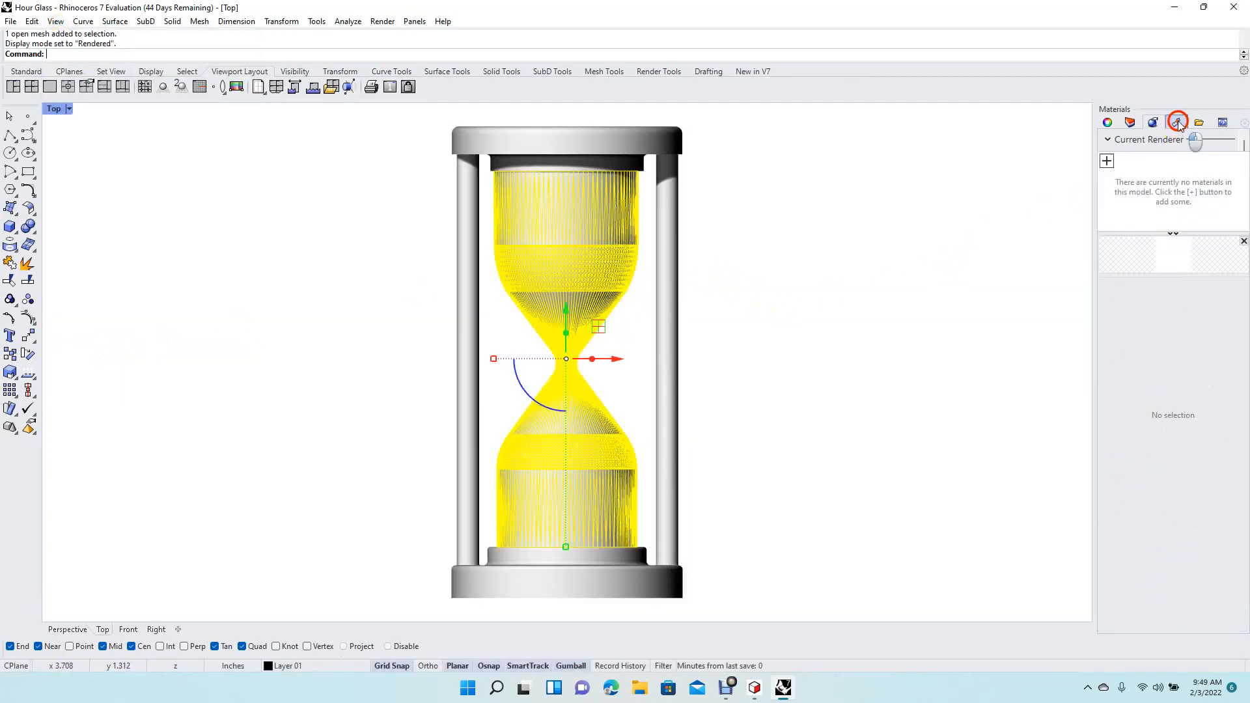
{"action": "left_click", "coordinate": [1108, 163]}
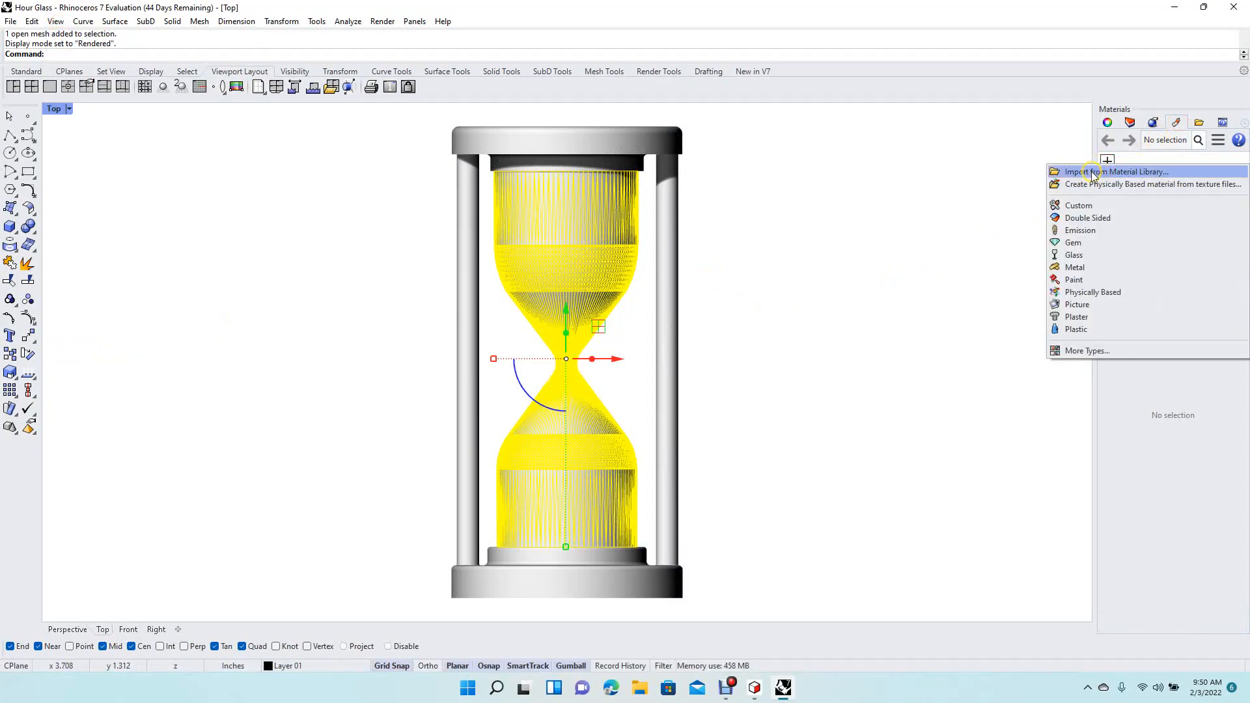
{"action": "left_click", "coordinate": [1100, 172]}
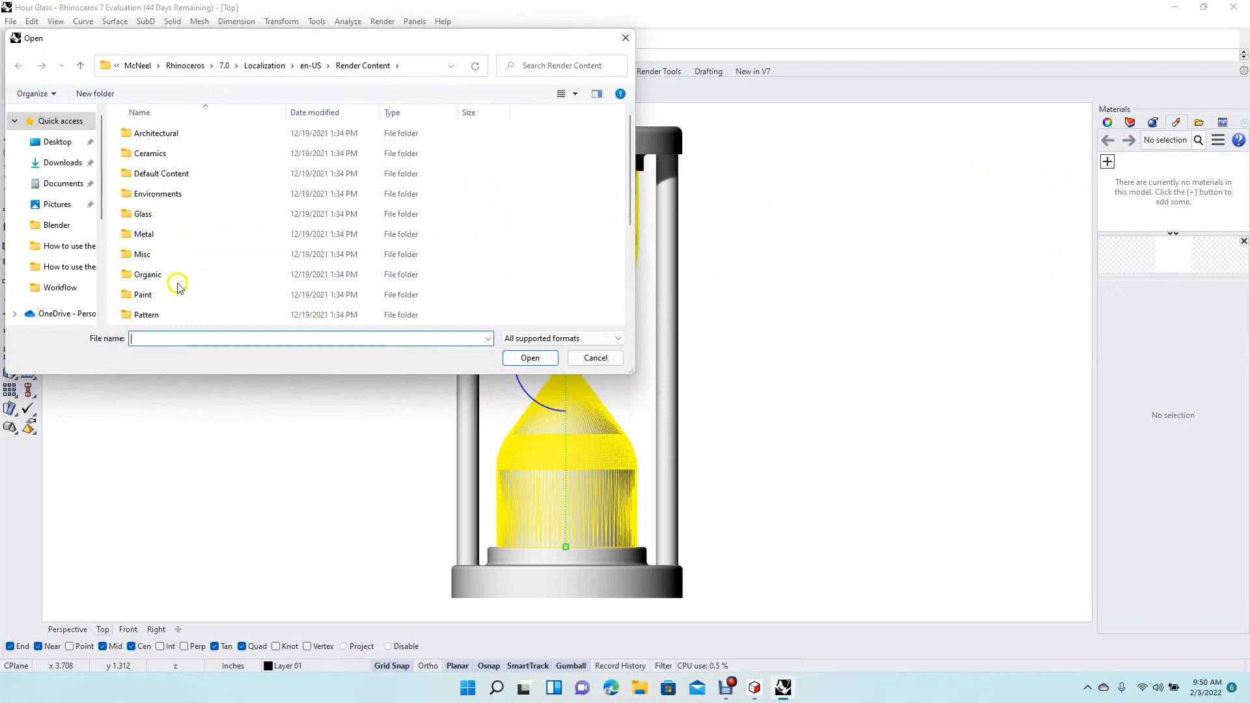
{"action": "double_click", "coordinate": [144, 214]}
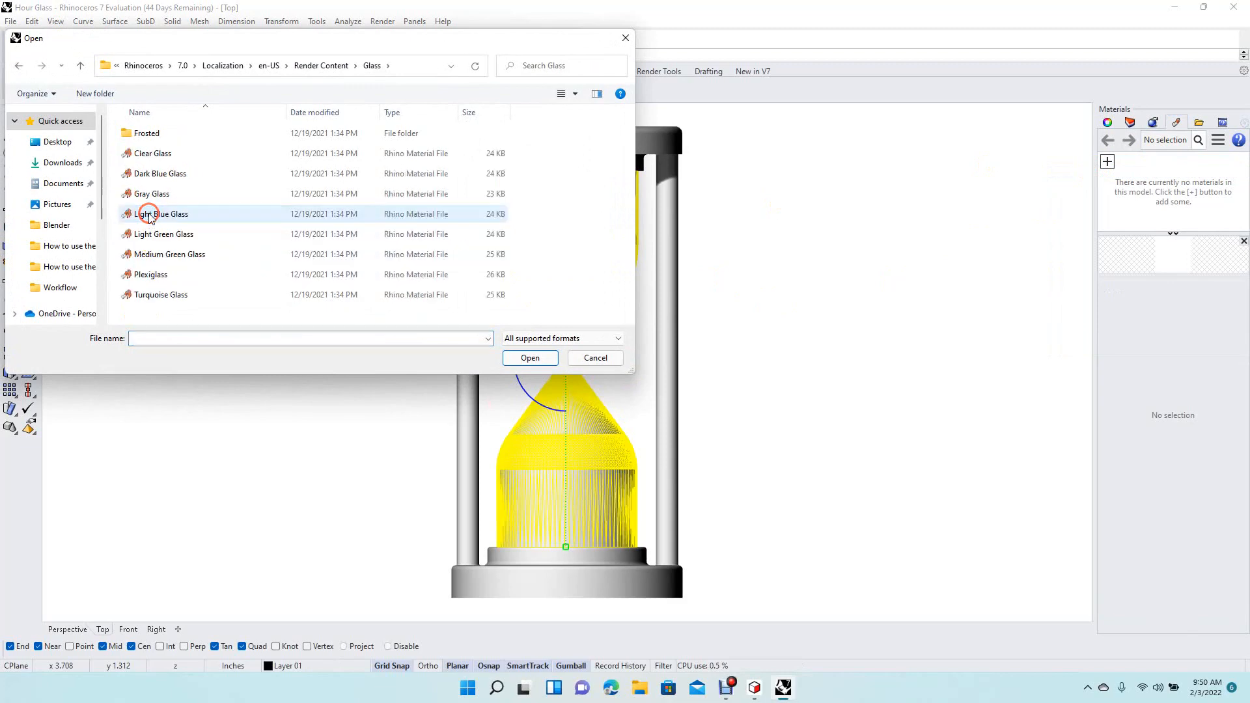
{"action": "double_click", "coordinate": [166, 156]}
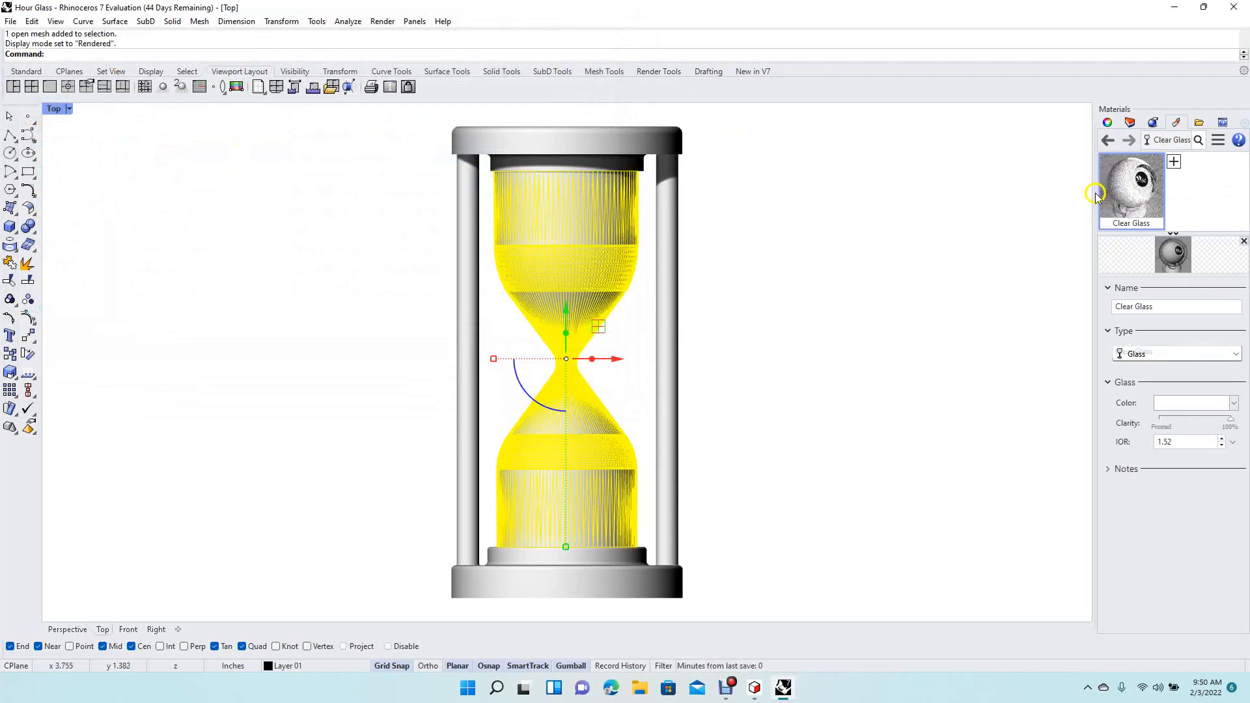
{"action": "right_click", "coordinate": [1129, 184]}
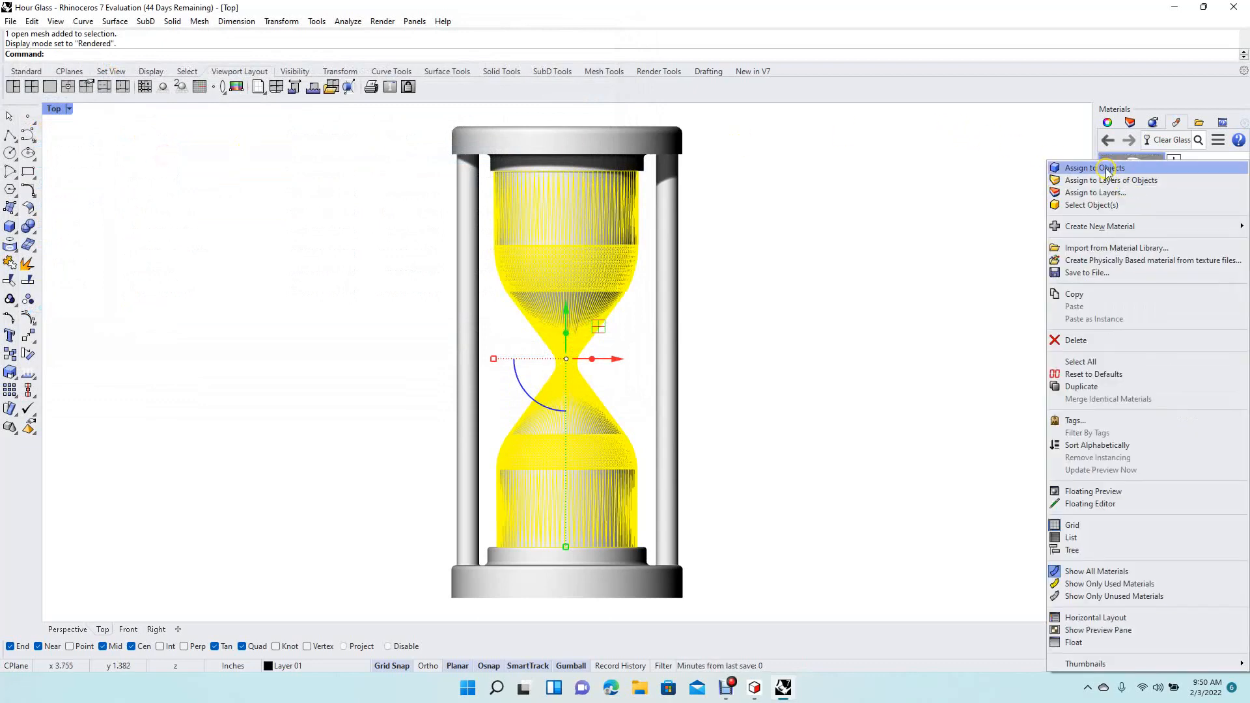
{"action": "left_click", "coordinate": [1107, 169]}
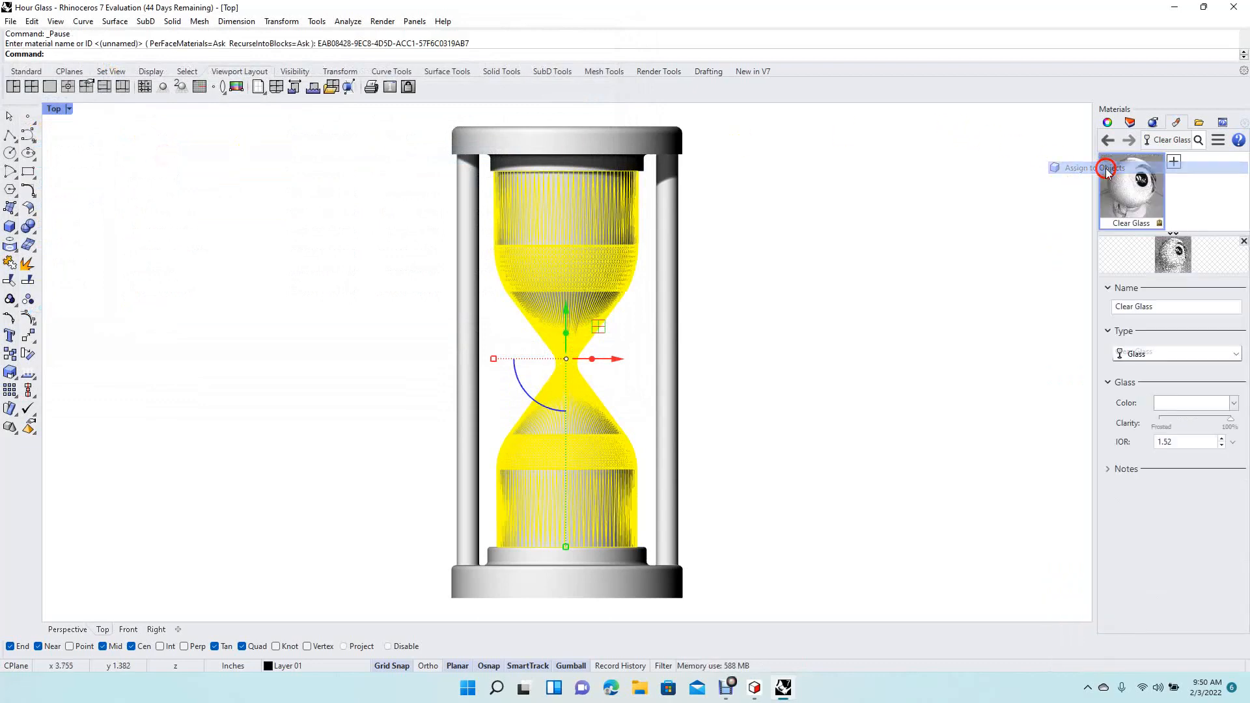
{"action": "left_click", "coordinate": [567, 333]}
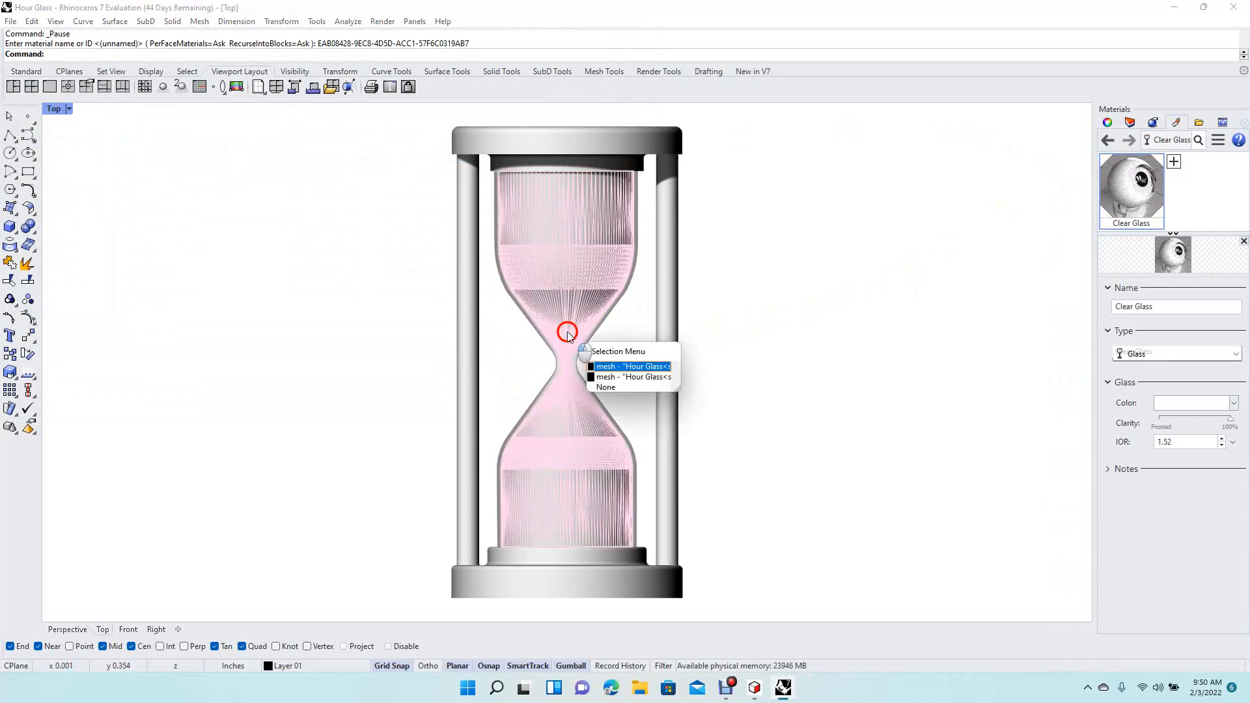
{"action": "left_click", "coordinate": [549, 420]}
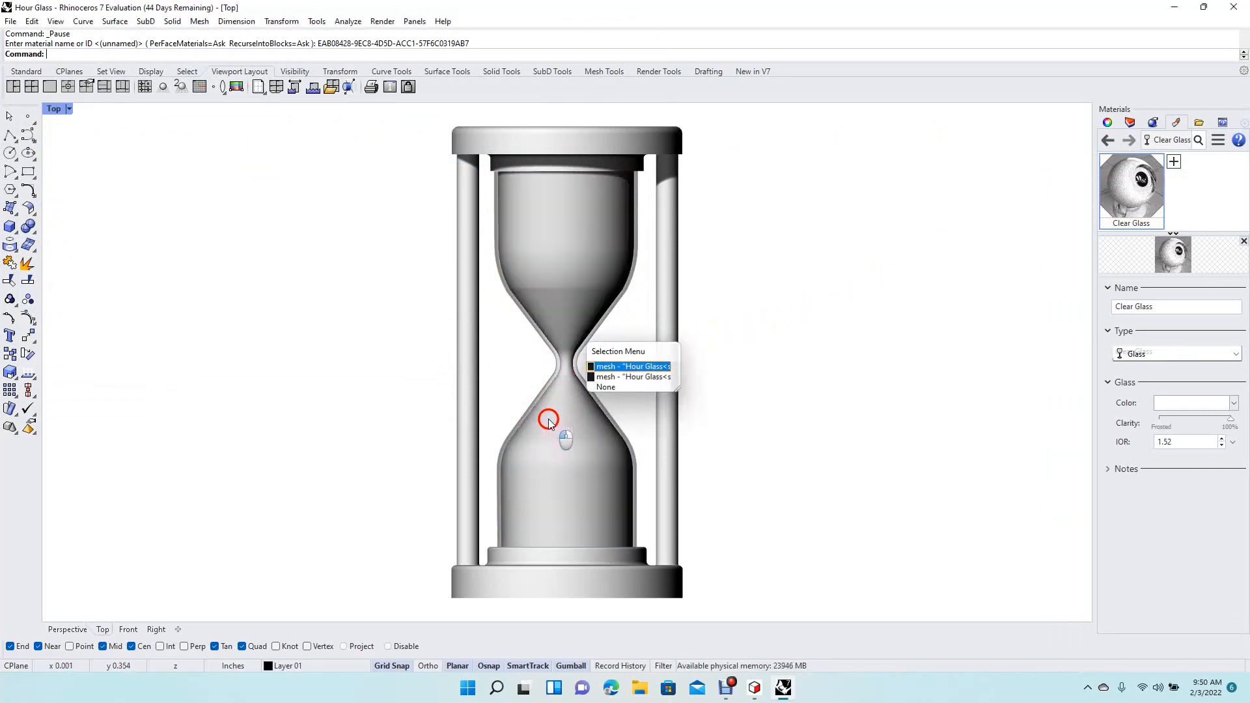
{"action": "left_click", "coordinate": [792, 408]}
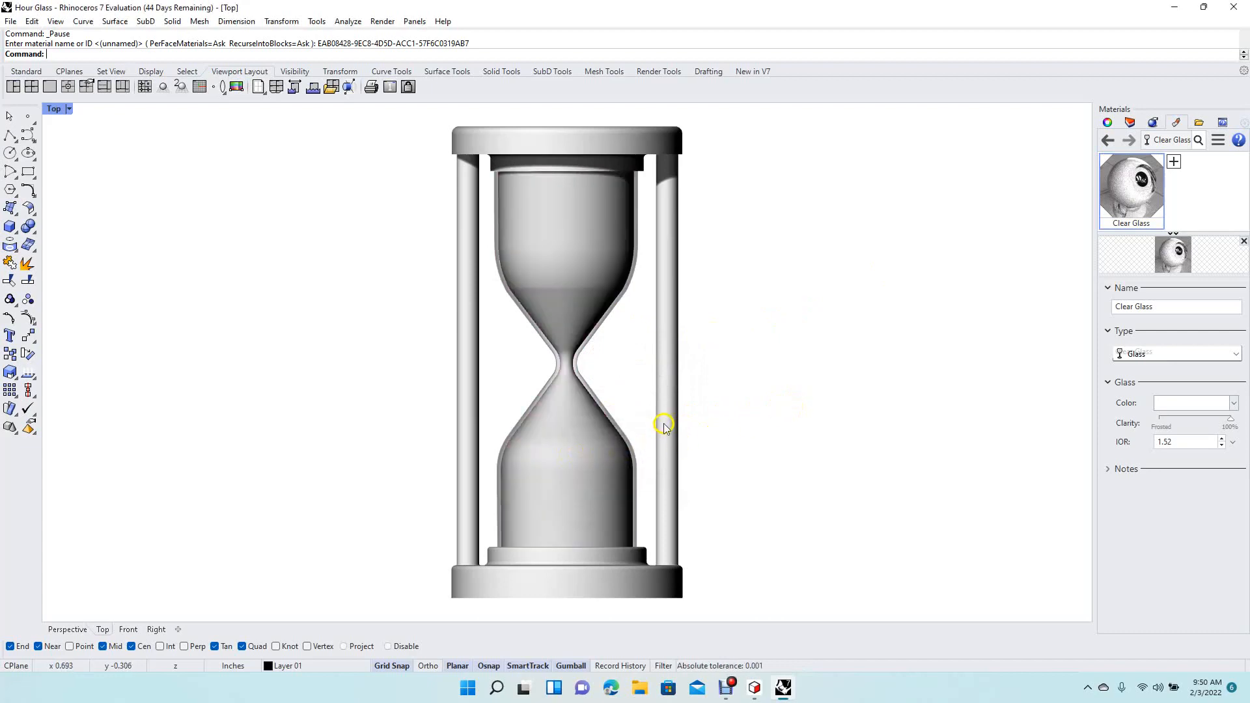
- Import African teak polished from the material library's Wood folder and assign it to the top cap, posts and base
{"action": "left_click", "coordinate": [545, 144]}
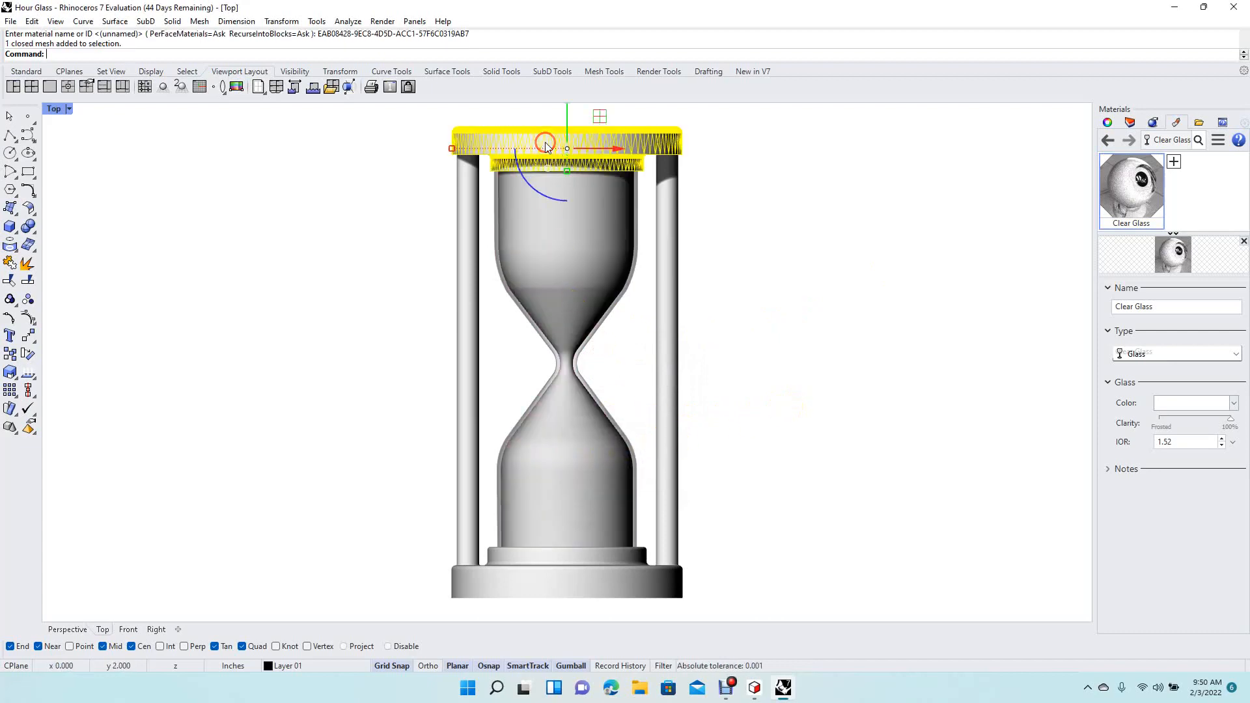
{"action": "left_click", "coordinate": [469, 238], "text": "shift"}
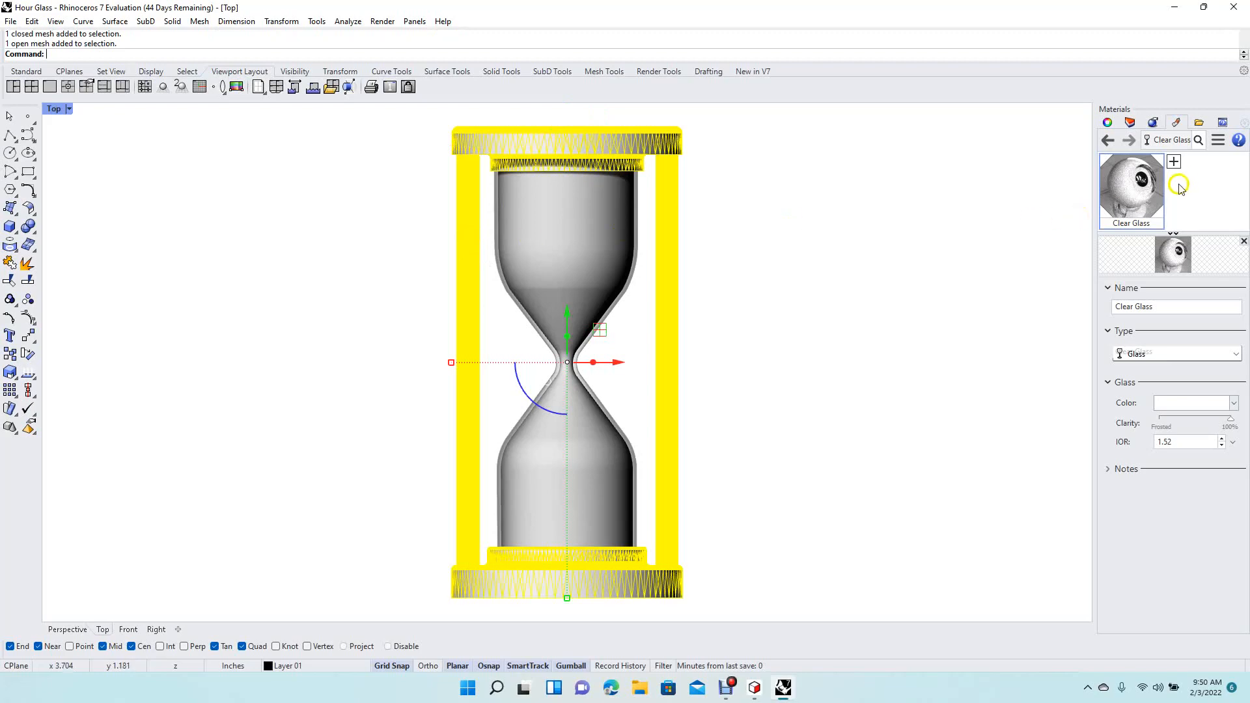
{"action": "left_click", "coordinate": [1174, 162]}
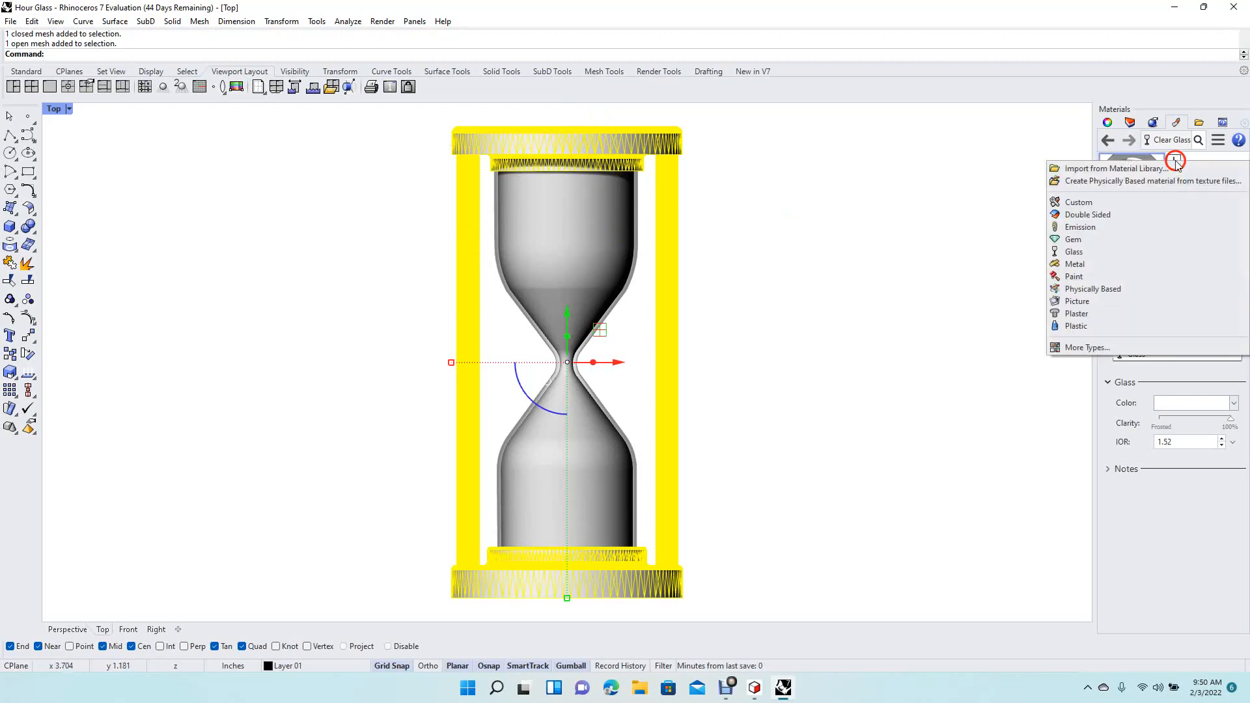
{"action": "left_click", "coordinate": [1124, 170]}
{"action": "left_click_drag", "start_coordinate": [631, 142], "coordinate": [622, 271]}
{"action": "left_click", "coordinate": [157, 335]}
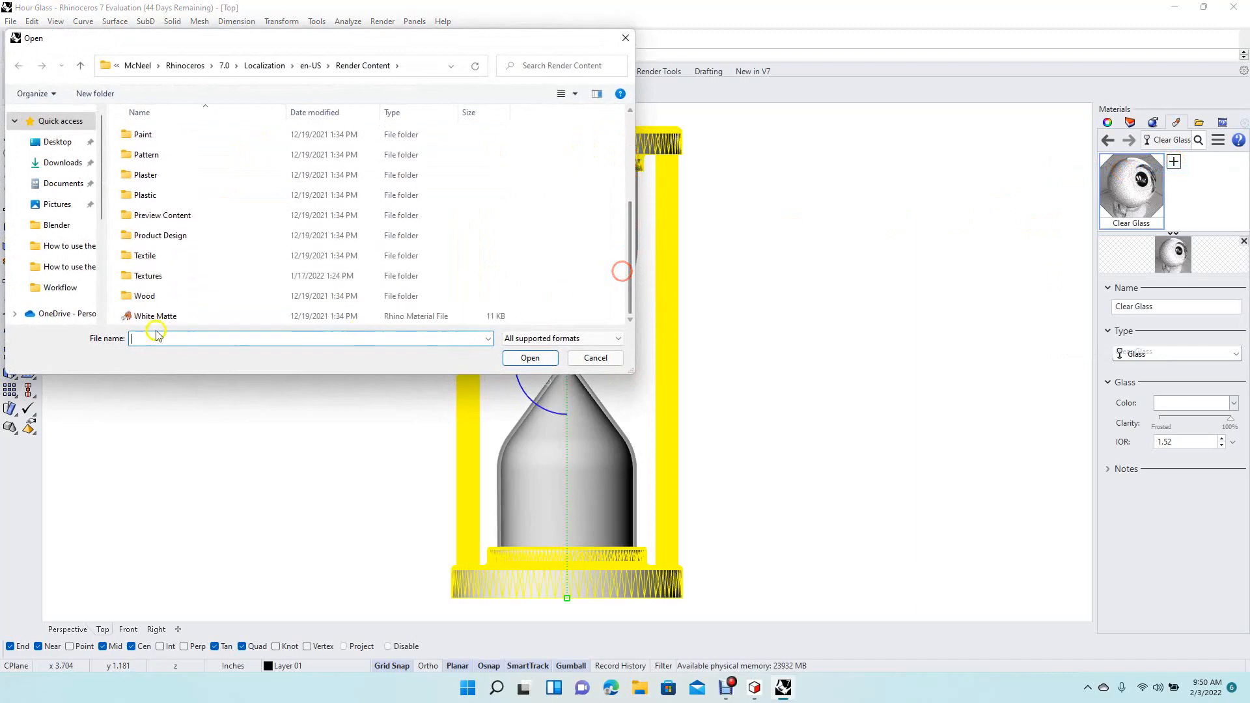
{"action": "double_click", "coordinate": [145, 296]}
{"action": "double_click", "coordinate": [150, 246]}
{"action": "left_click", "coordinate": [1188, 181]}
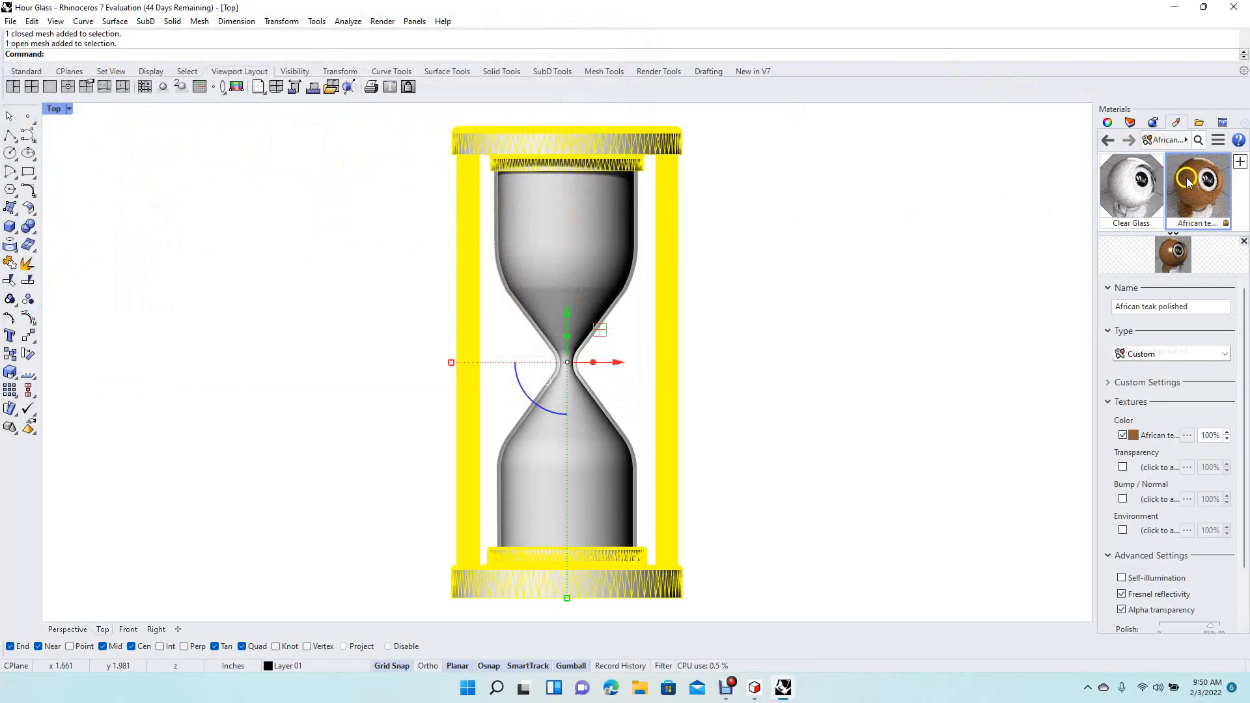
{"action": "right_click", "coordinate": [1195, 186]}
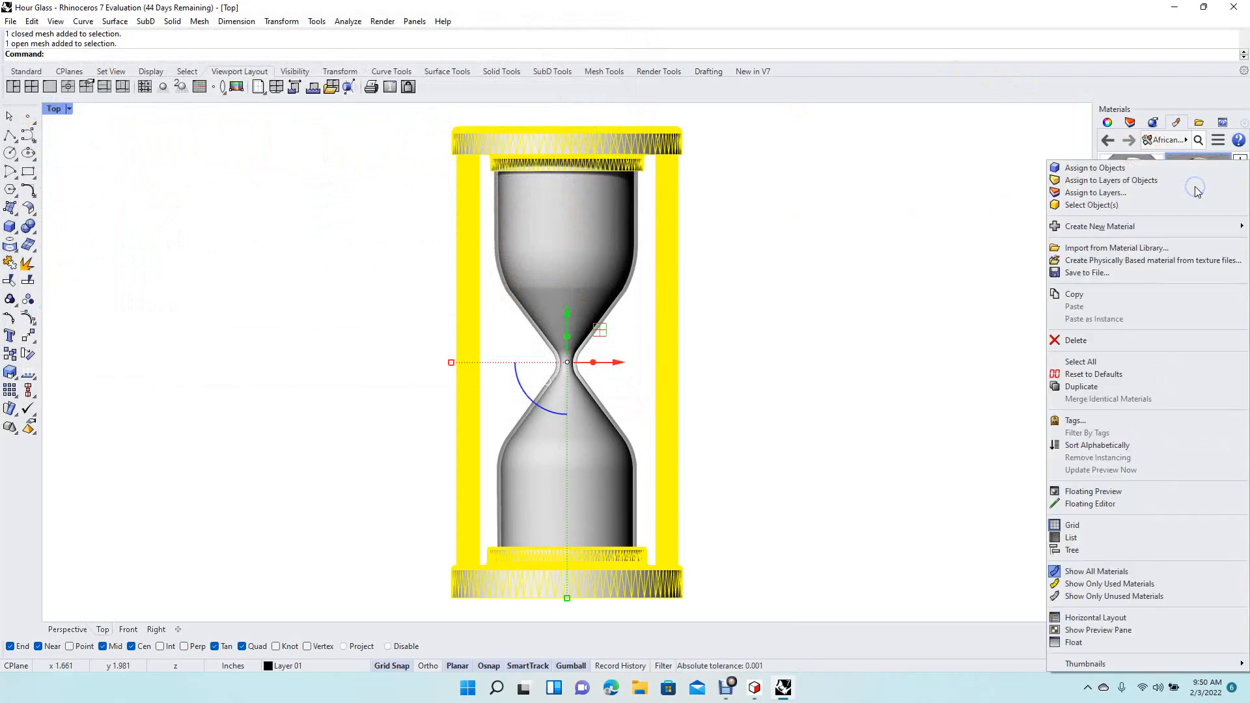
{"action": "left_click", "coordinate": [1138, 171]}
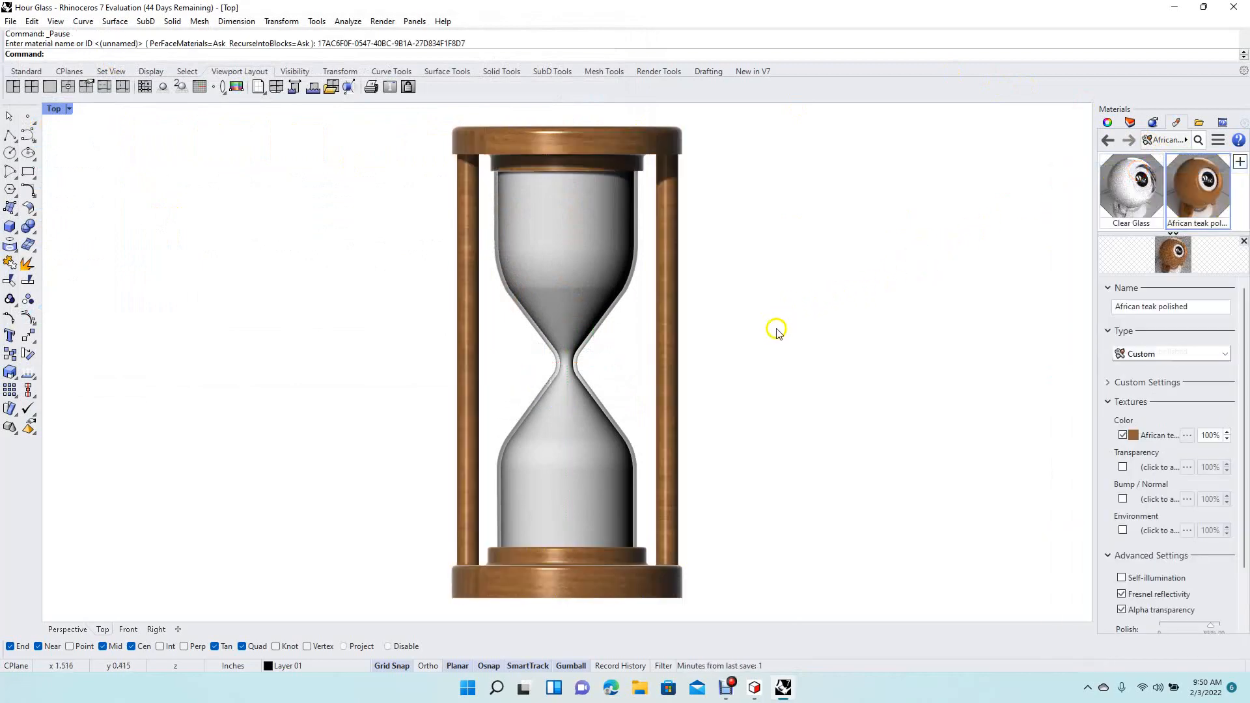
- Move the outer glass mesh and the inner glass mesh horizontally to the right of the sand, placing them side by side
{"action": "left_click", "coordinate": [565, 369]}
{"action": "left_click_drag", "start_coordinate": [616, 363], "coordinate": [803, 378]}
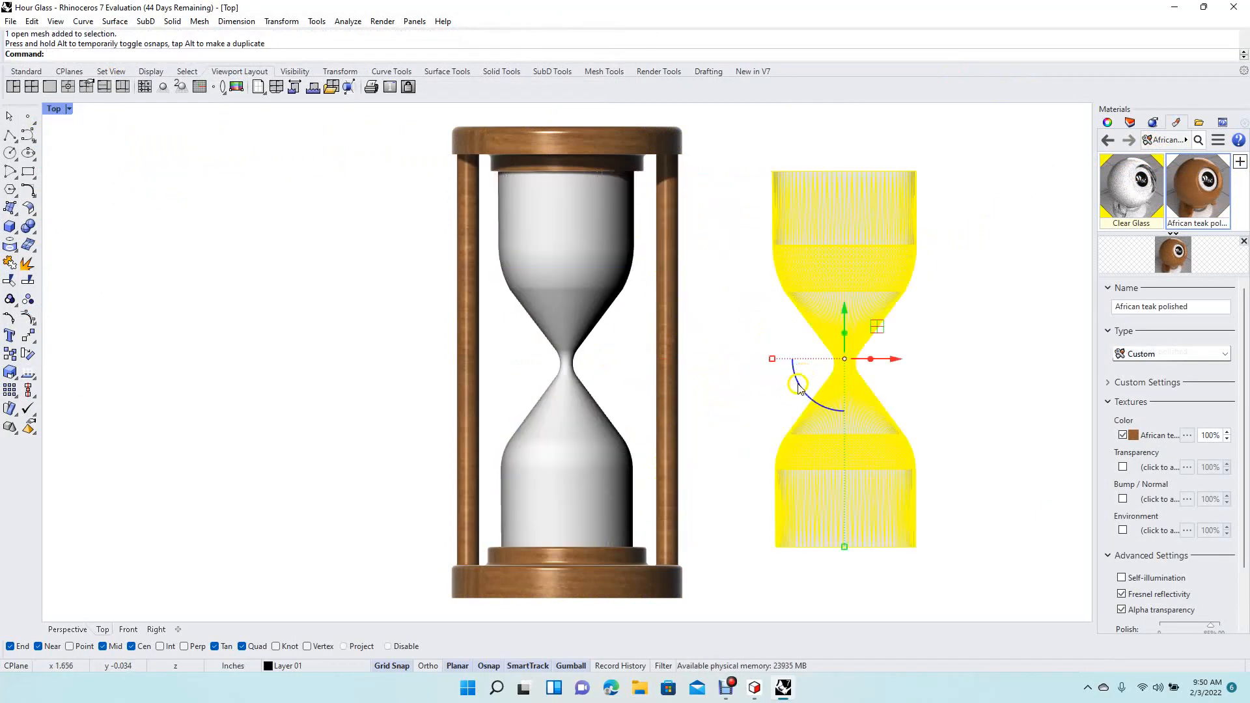
{"action": "left_click", "coordinate": [581, 394]}
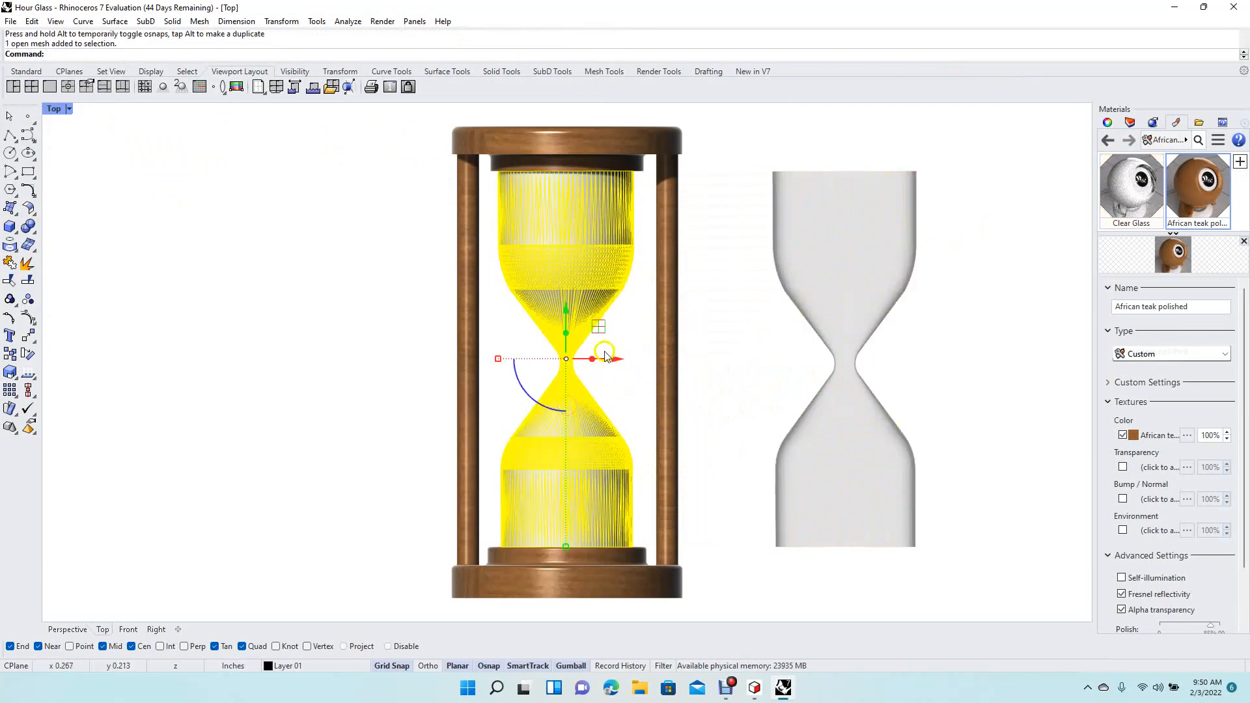
{"action": "left_click_drag", "start_coordinate": [606, 359], "coordinate": [683, 360]}
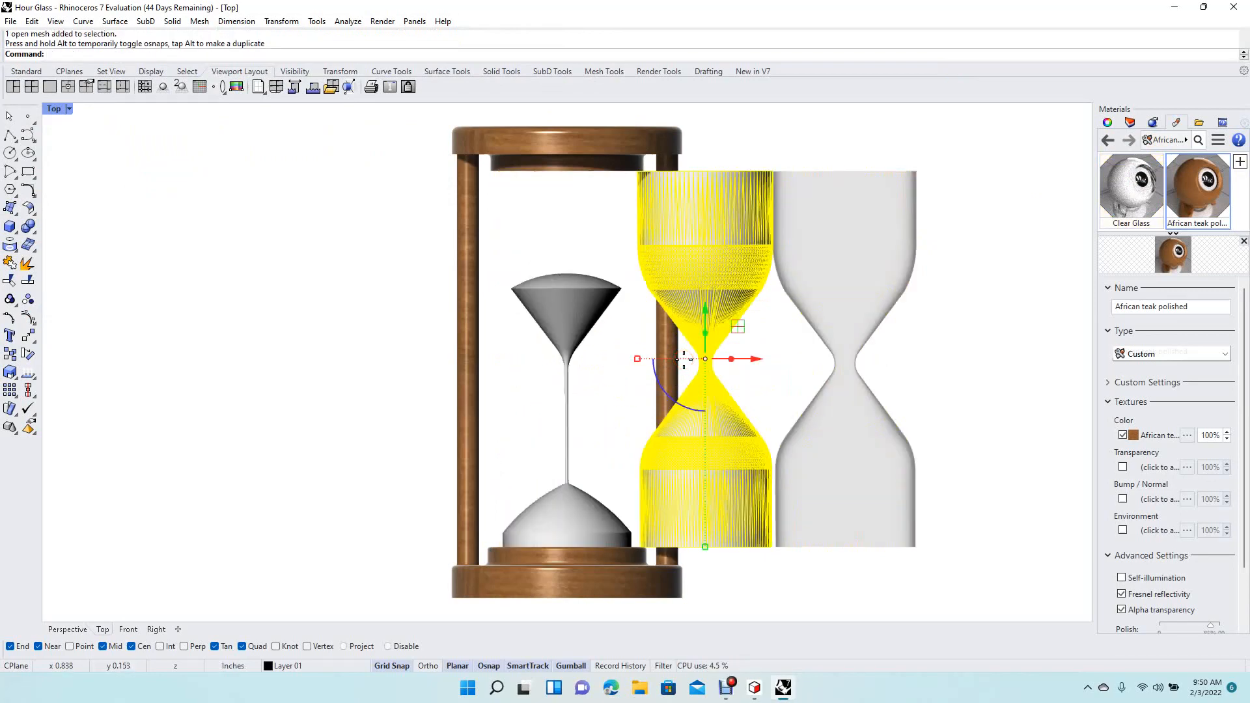
- Select all the sand meshes together: the upper sand's domed top and cone with its stream, and the lower pile
{"action": "left_click", "coordinate": [568, 311]}
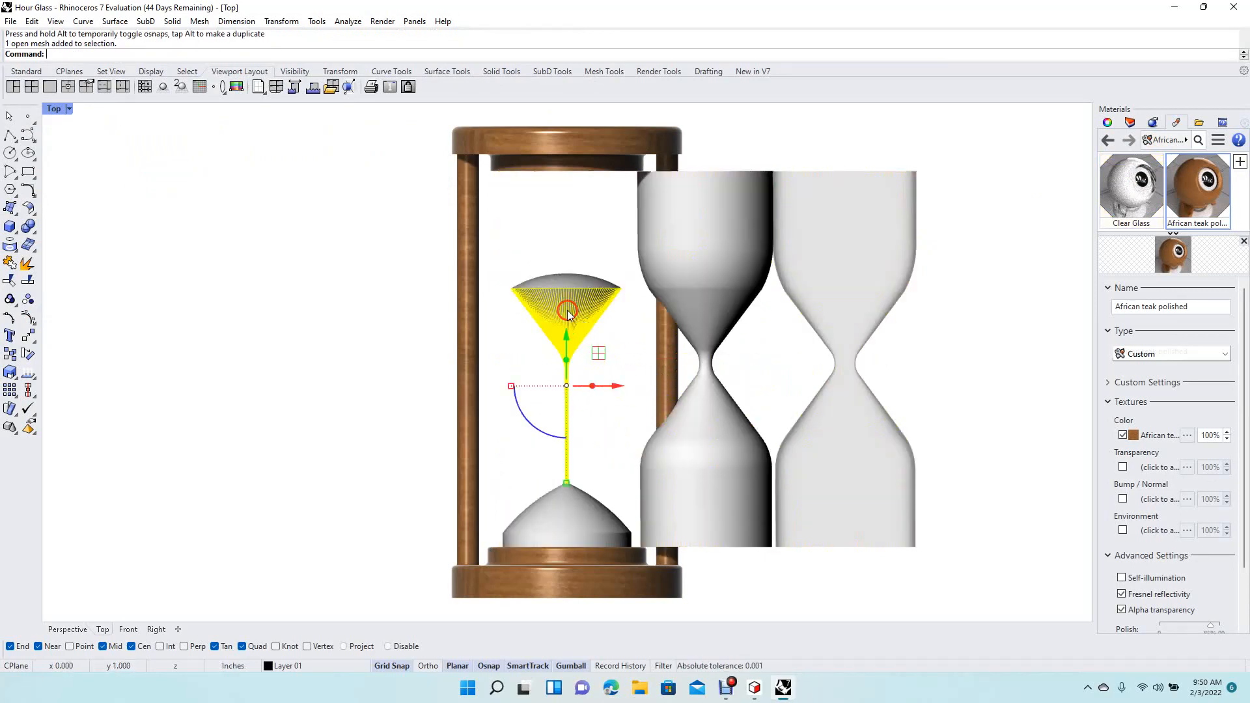
{"action": "left_click", "coordinate": [376, 344]}
{"action": "left_click", "coordinate": [558, 281]}
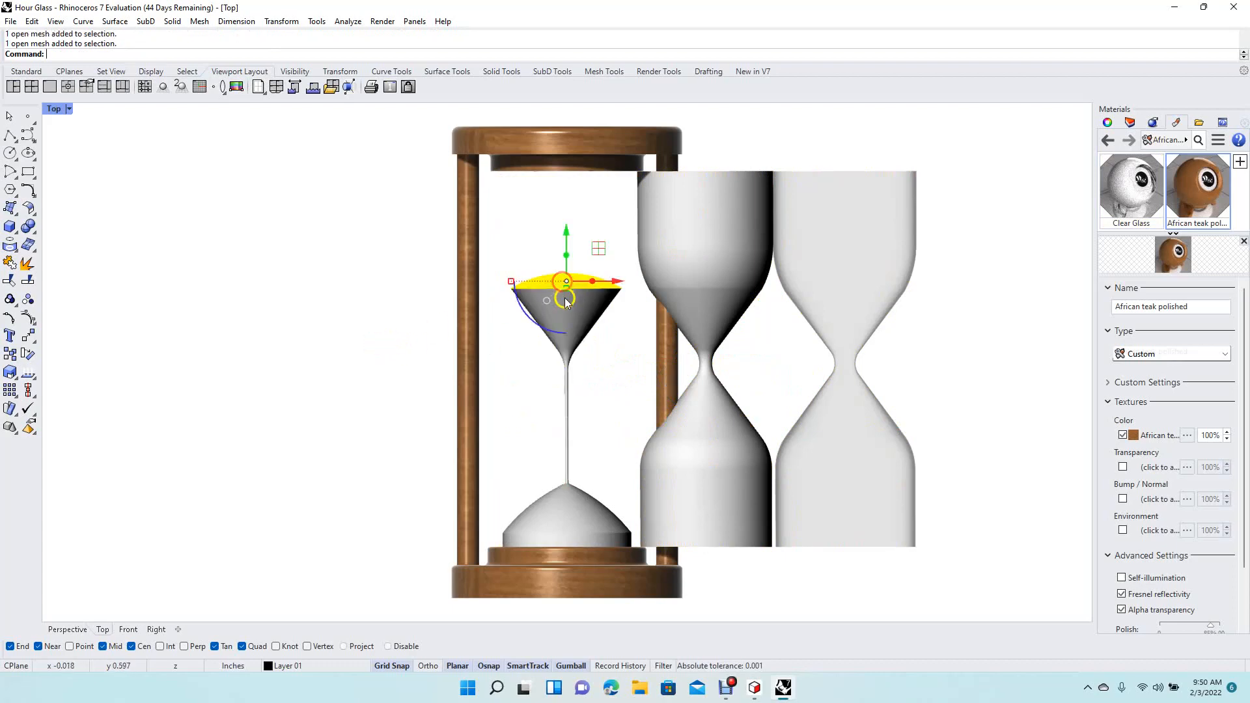
{"action": "left_click", "coordinate": [555, 514], "text": "shift"}
{"action": "left_click", "coordinate": [543, 542], "text": "shift"}
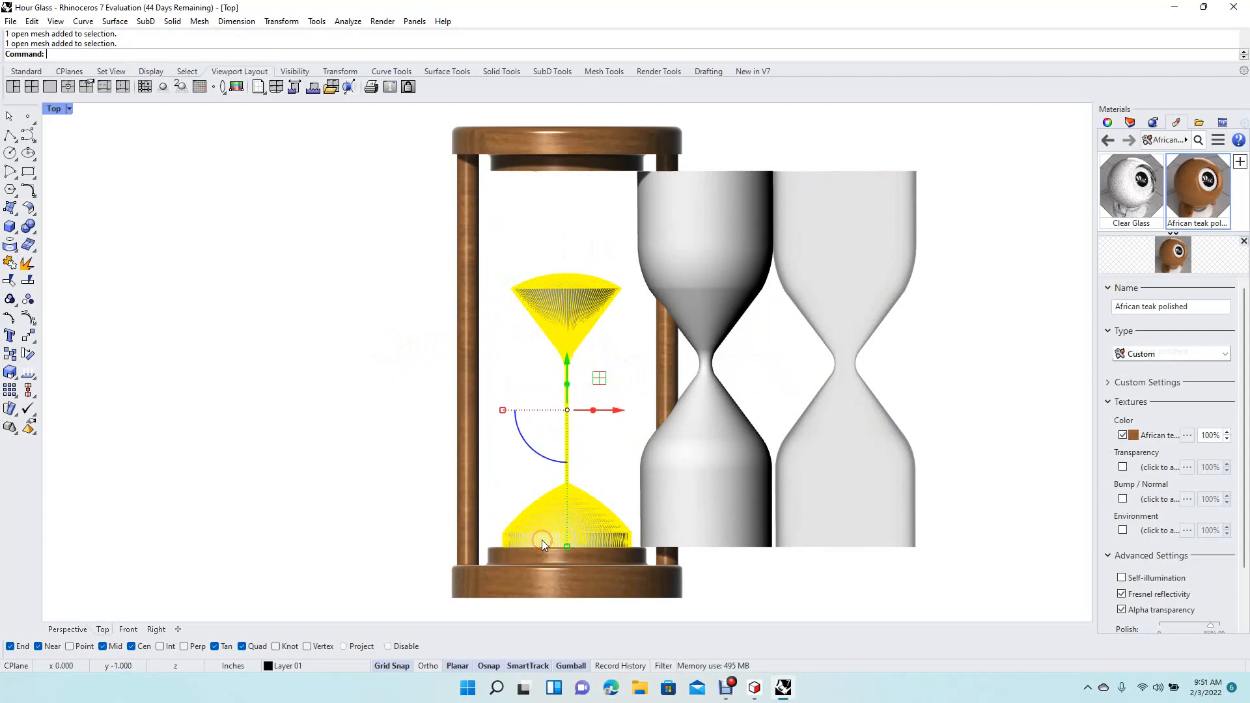
- Create a Paint material in a light sand-tan color and assign it to the selected sand meshes
{"action": "left_click", "coordinate": [1240, 162]}
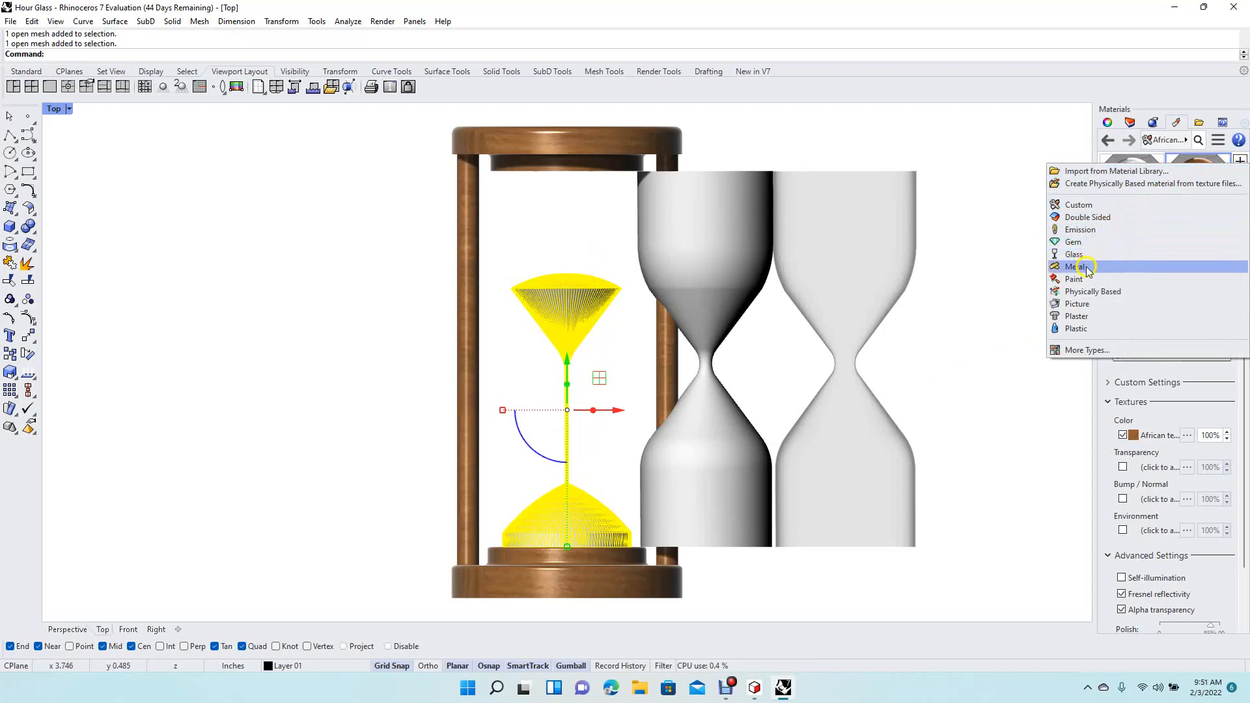
{"action": "left_click", "coordinate": [1084, 279]}
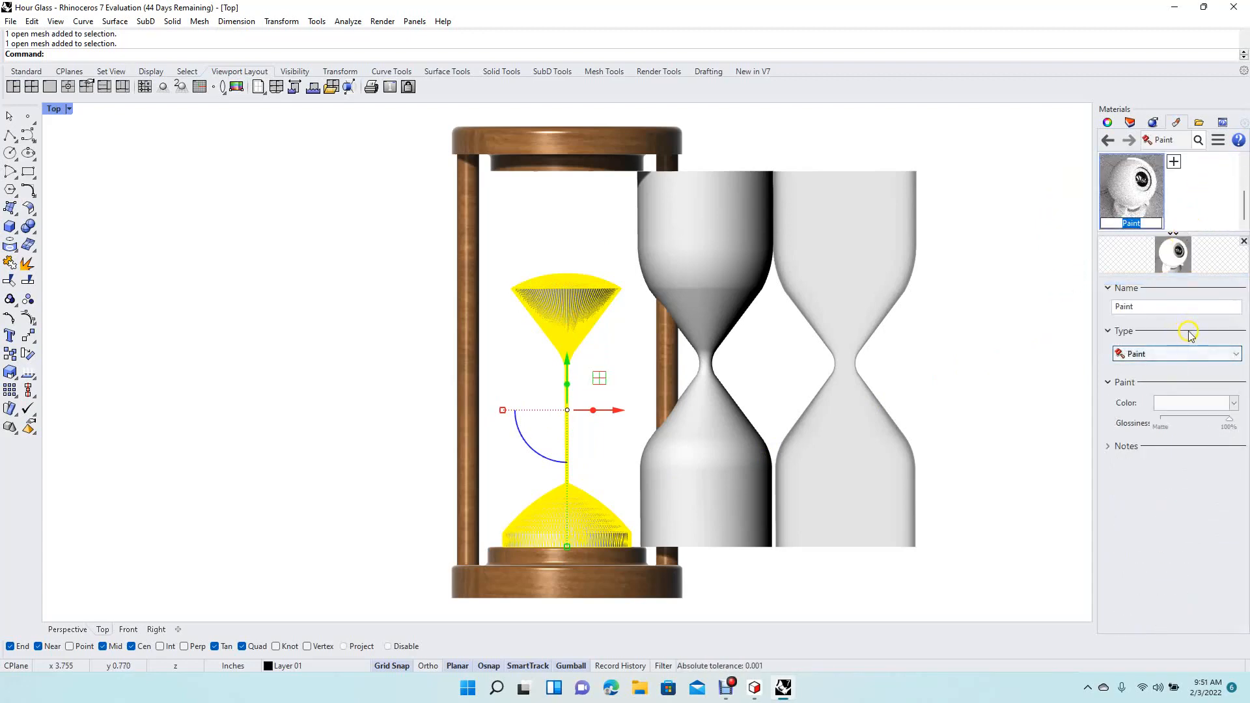
{"action": "left_click", "coordinate": [1196, 404]}
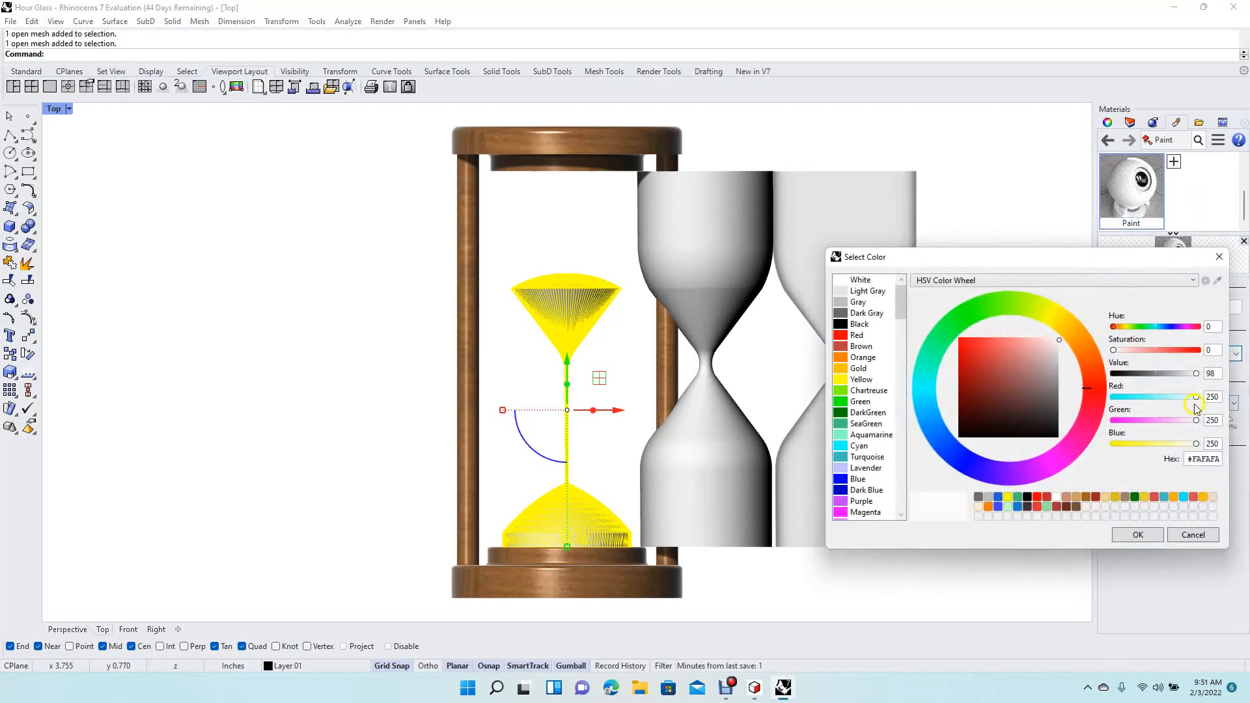
{"action": "left_click", "coordinate": [1079, 497]}
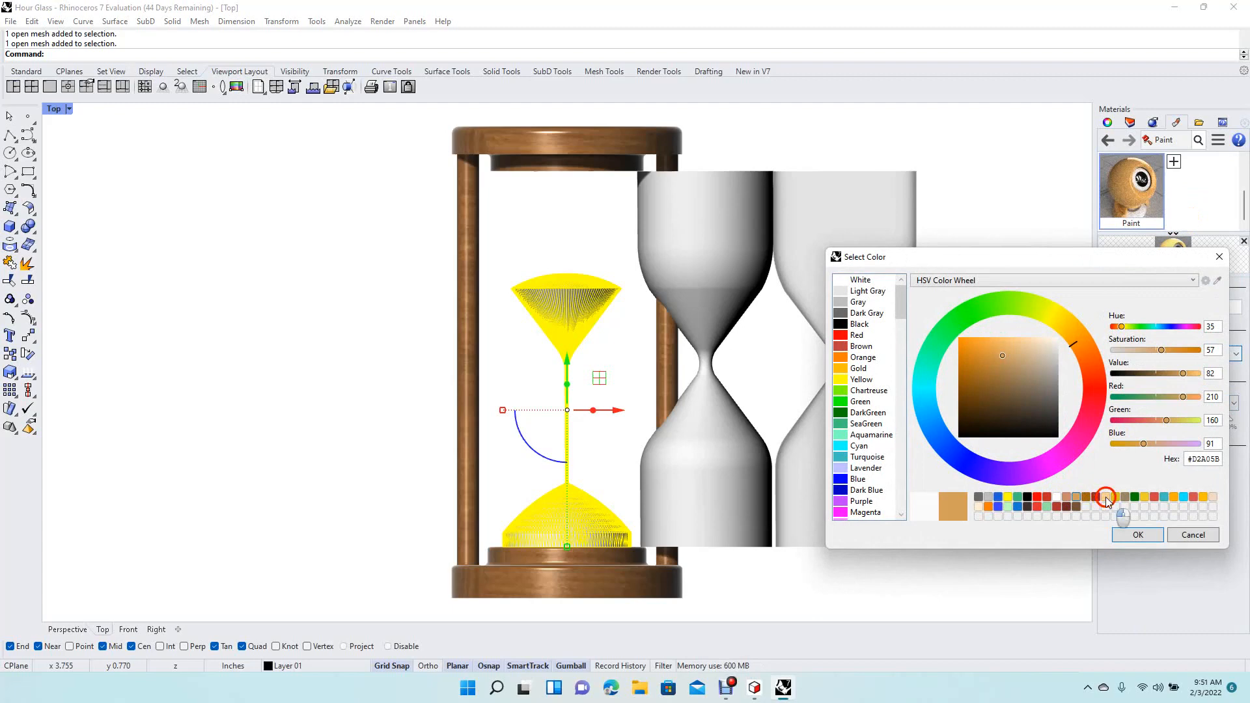
{"action": "left_click", "coordinate": [1106, 498]}
{"action": "left_click", "coordinate": [1139, 536]}
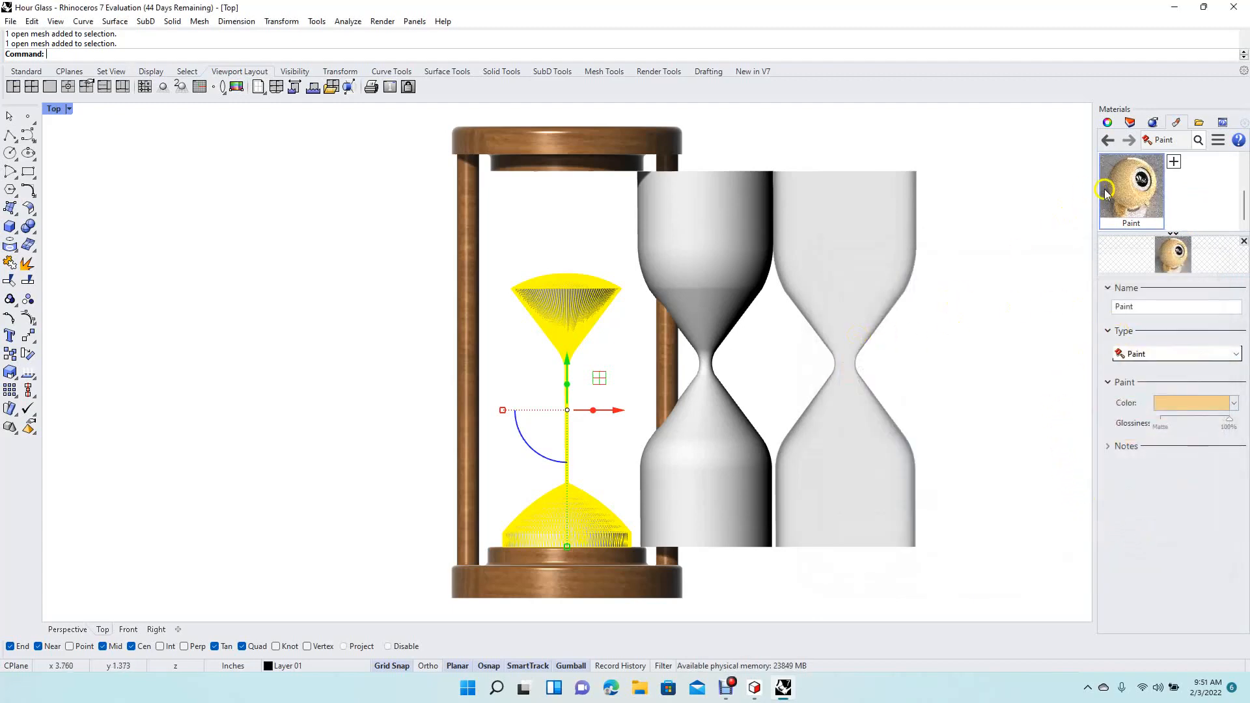
{"action": "right_click", "coordinate": [1115, 163]}
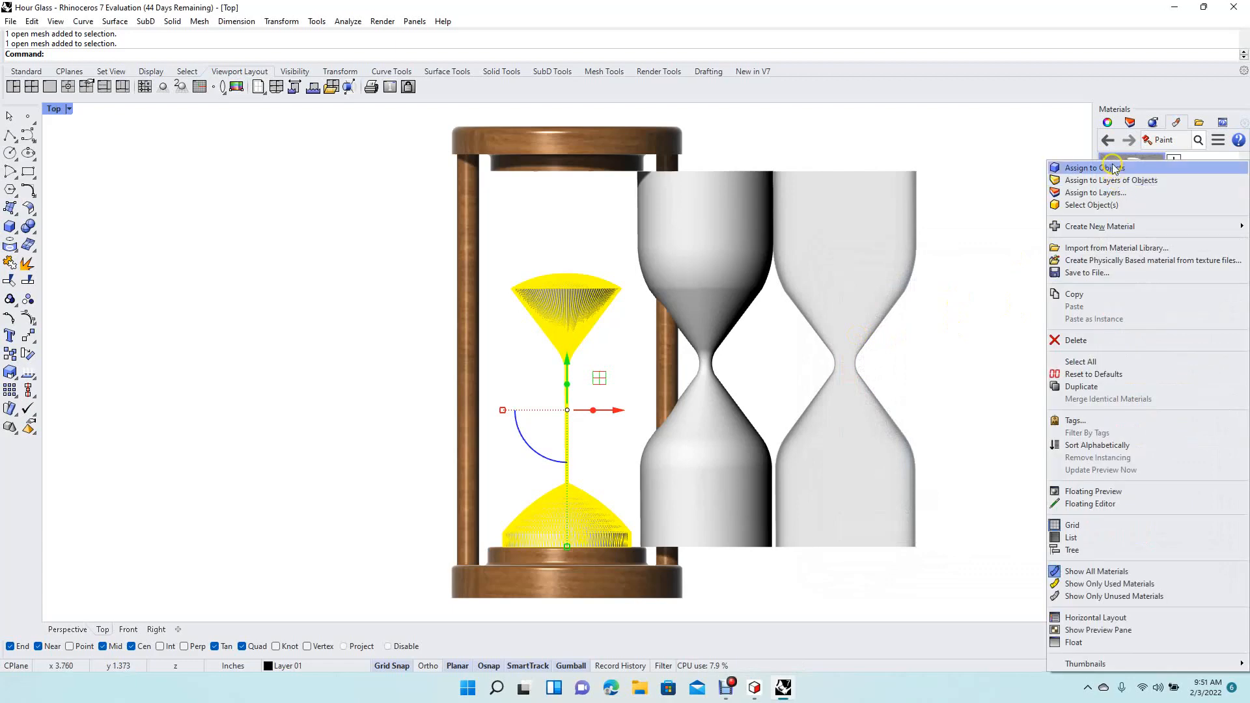
{"action": "left_click", "coordinate": [1113, 167]}
- Move the inner glass mesh horizontally back into the wooden frame, over the sand
{"action": "left_click", "coordinate": [676, 248]}
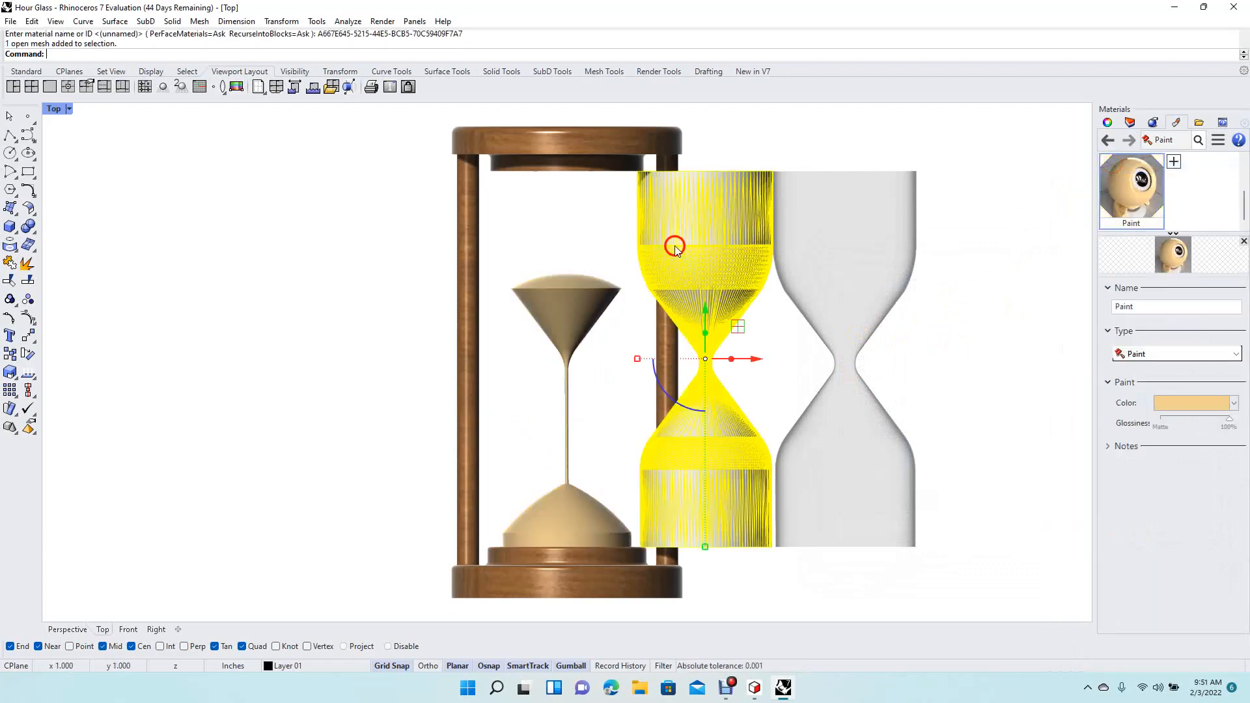
{"action": "mouse_move", "coordinate": [758, 363]}
{"action": "left_mouse_down"}
{"action": "mouse_move", "coordinate": [690, 358]}
{"action": "mouse_move", "coordinate": [756, 364]}
{"action": "left_mouse_up"}
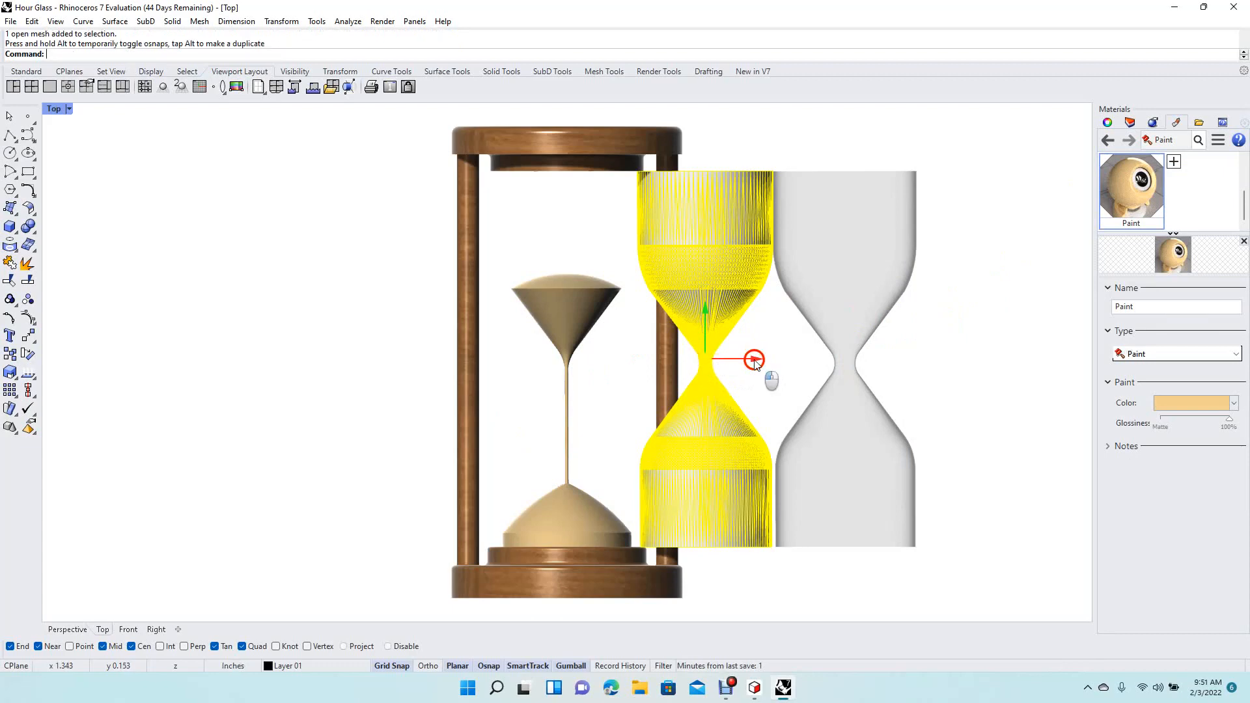
{"action": "left_click", "coordinate": [840, 320]}
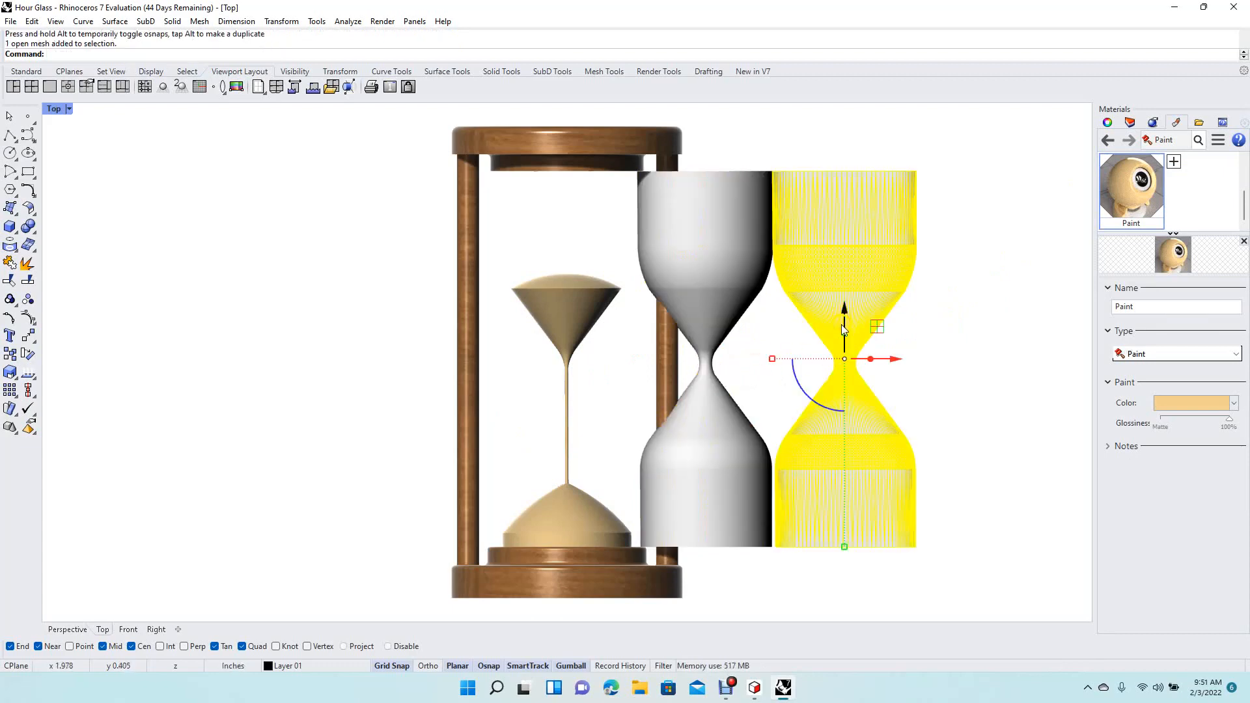
{"action": "left_click_drag", "start_coordinate": [894, 357], "coordinate": [831, 360]}
{"action": "left_click", "coordinate": [291, 275]}
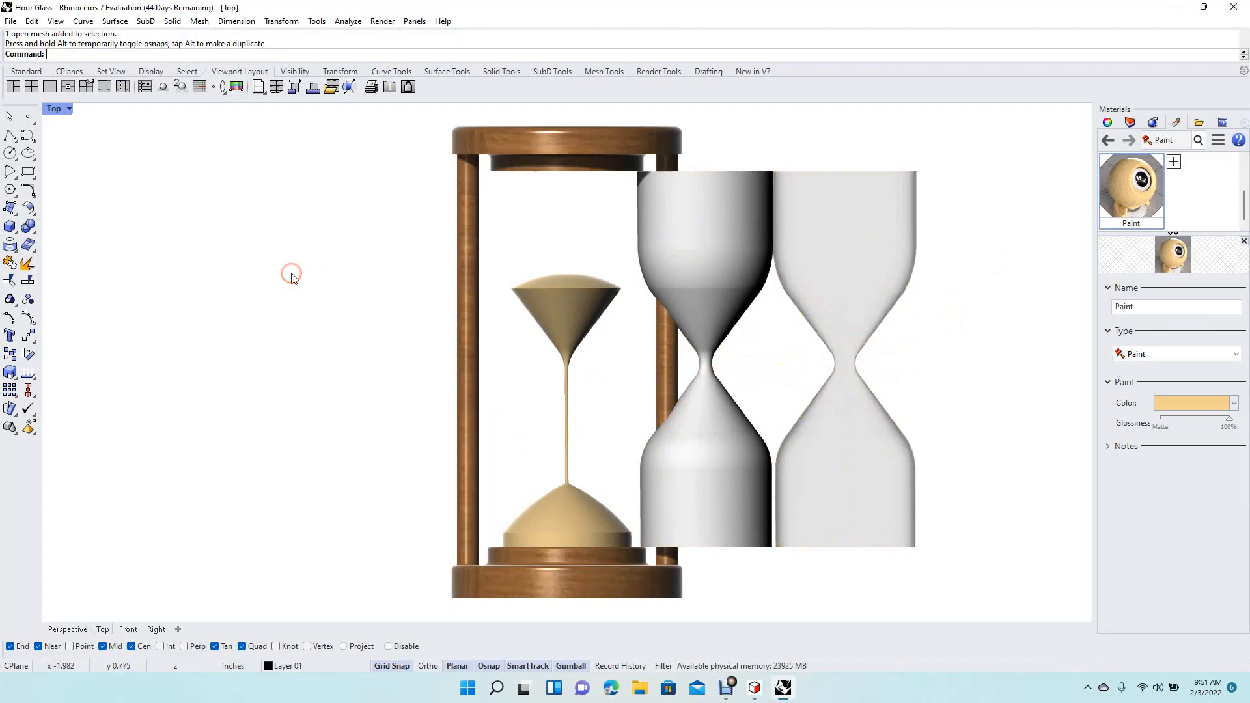
{"action": "left_click", "coordinate": [692, 269]}
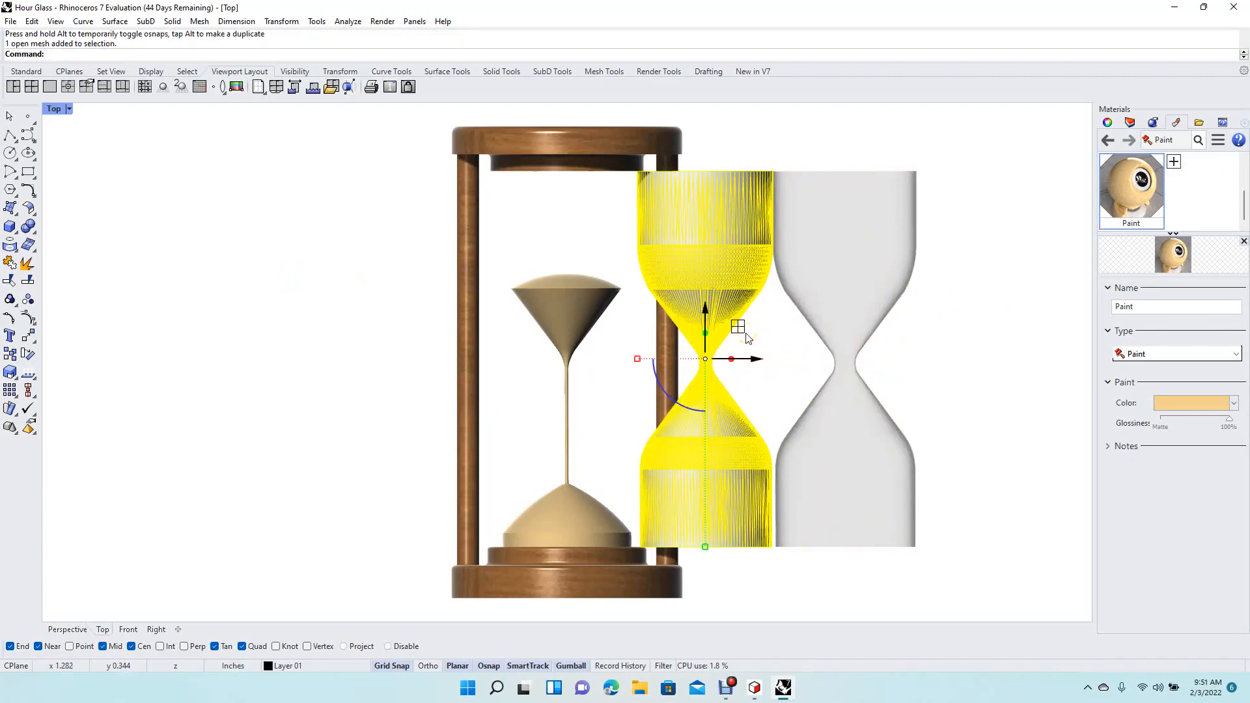
{"action": "left_click", "coordinate": [779, 350]}
{"action": "left_click_drag", "start_coordinate": [759, 361], "coordinate": [599, 358]}
{"action": "left_click", "coordinate": [931, 344]}
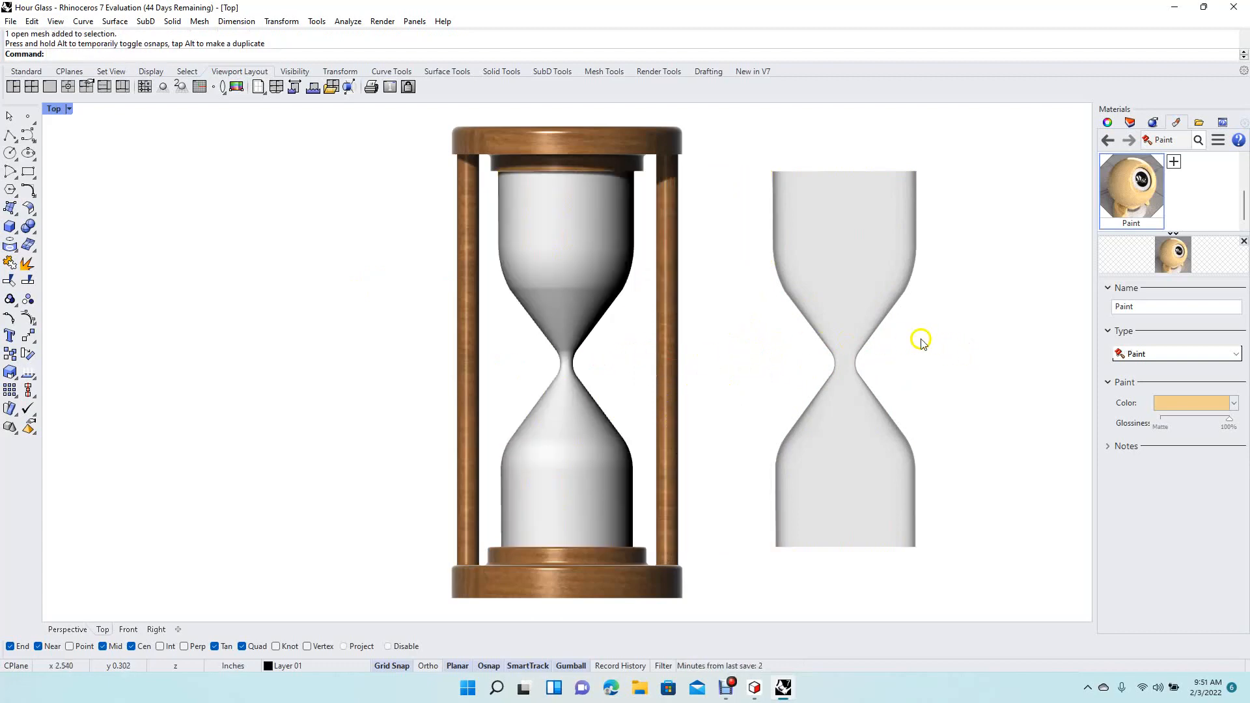
- Switch the Top viewport to the Raytraced display mode with nothing selected
{"action": "left_click", "coordinate": [866, 316]}
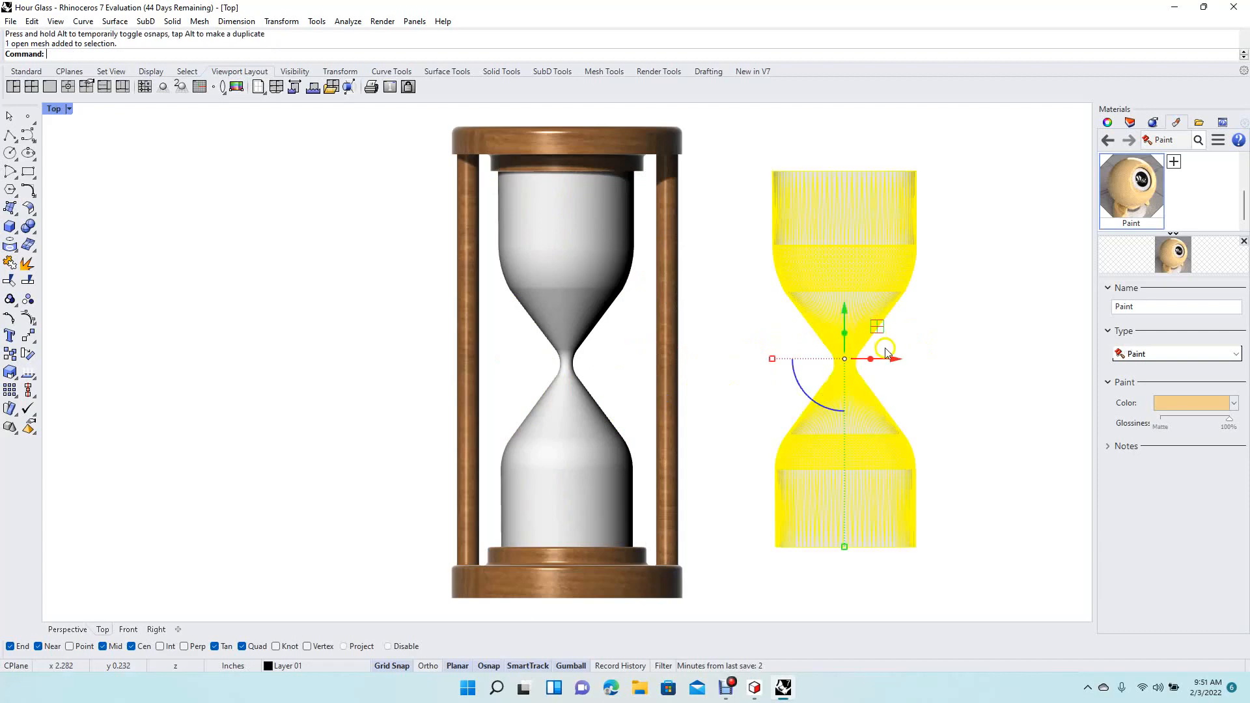
{"action": "left_click", "coordinate": [928, 381]}
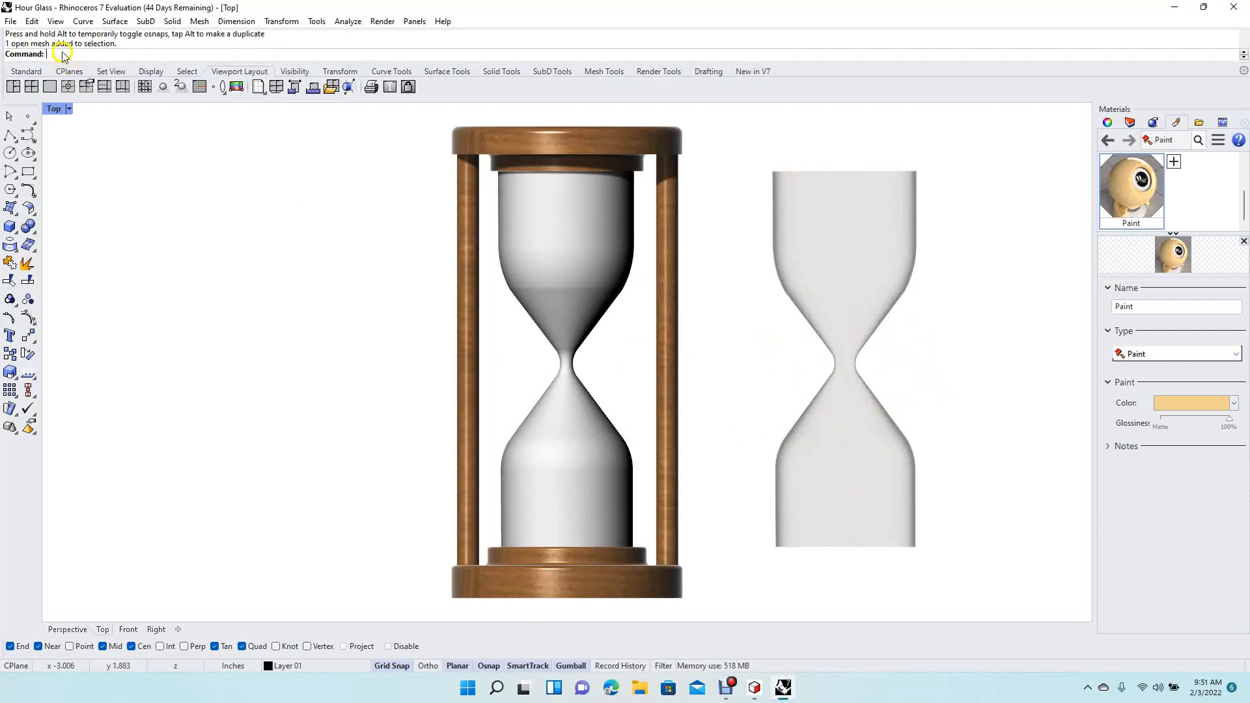
{"action": "left_click", "coordinate": [58, 22]}
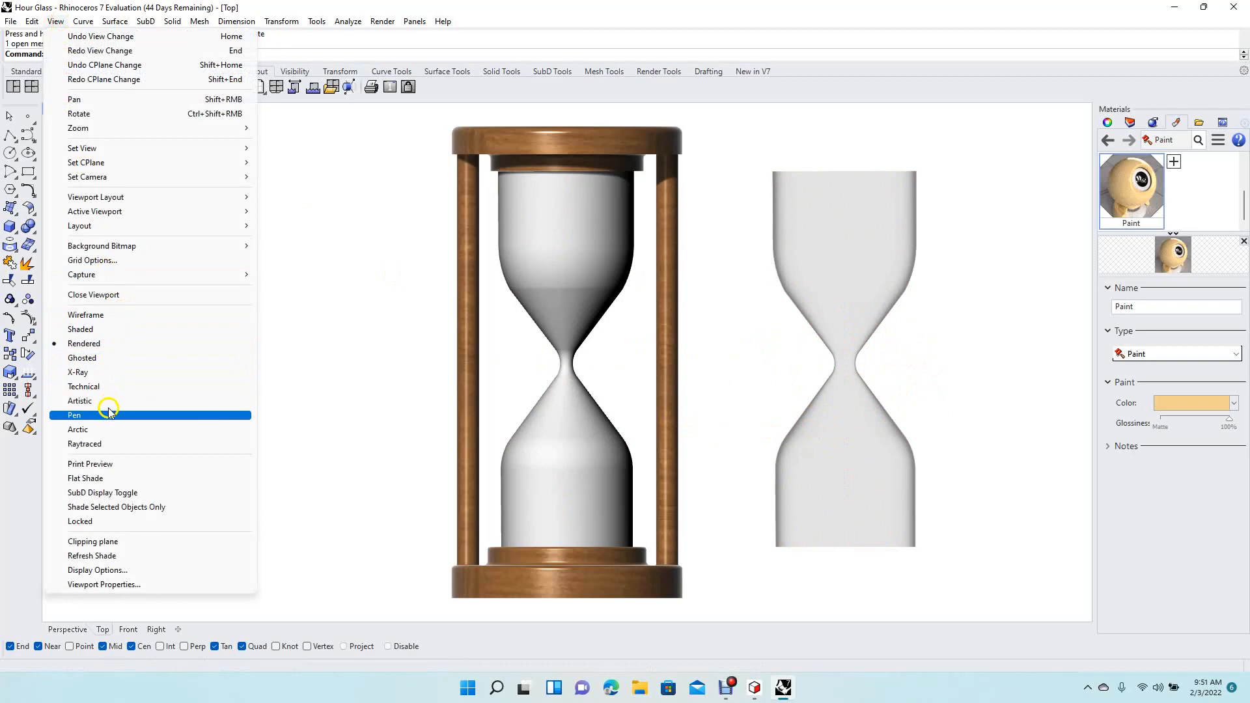
{"action": "left_click", "coordinate": [106, 443]}
{"action": "left_click", "coordinate": [276, 466]}
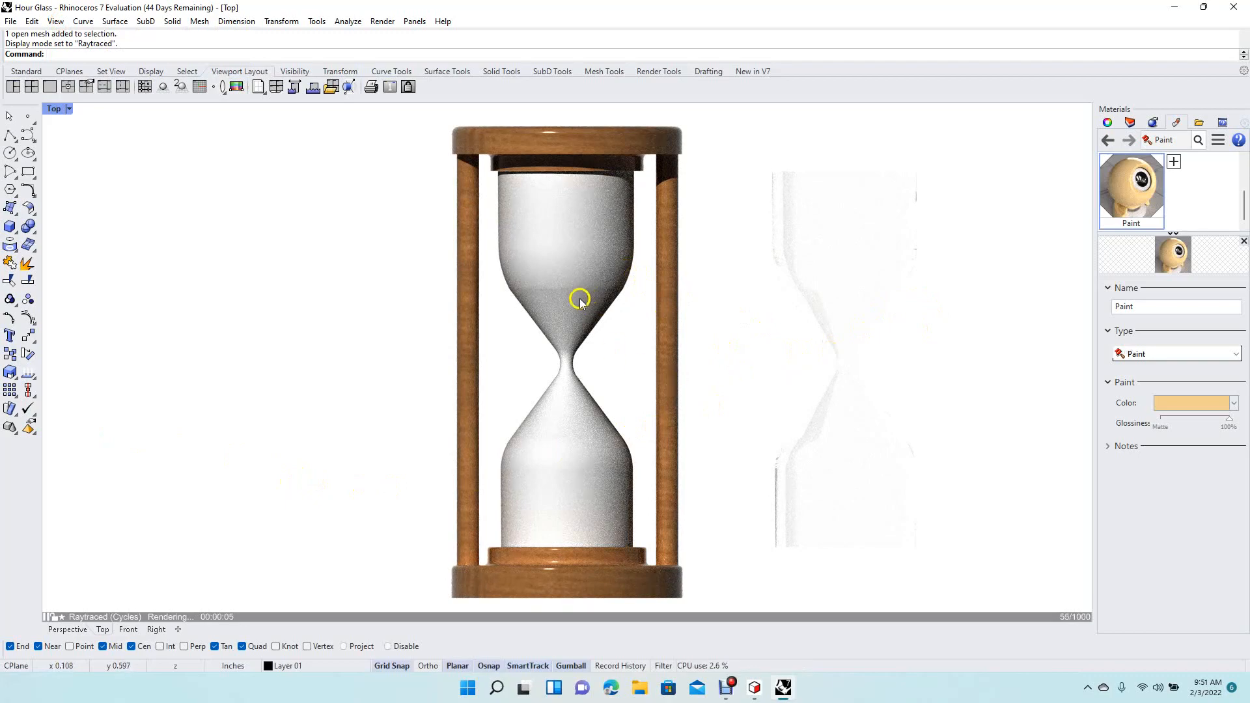
- Move the inner glass mesh out to the left of the frame and the outer glass mesh into the frame around the sand
{"action": "left_click", "coordinate": [559, 262]}
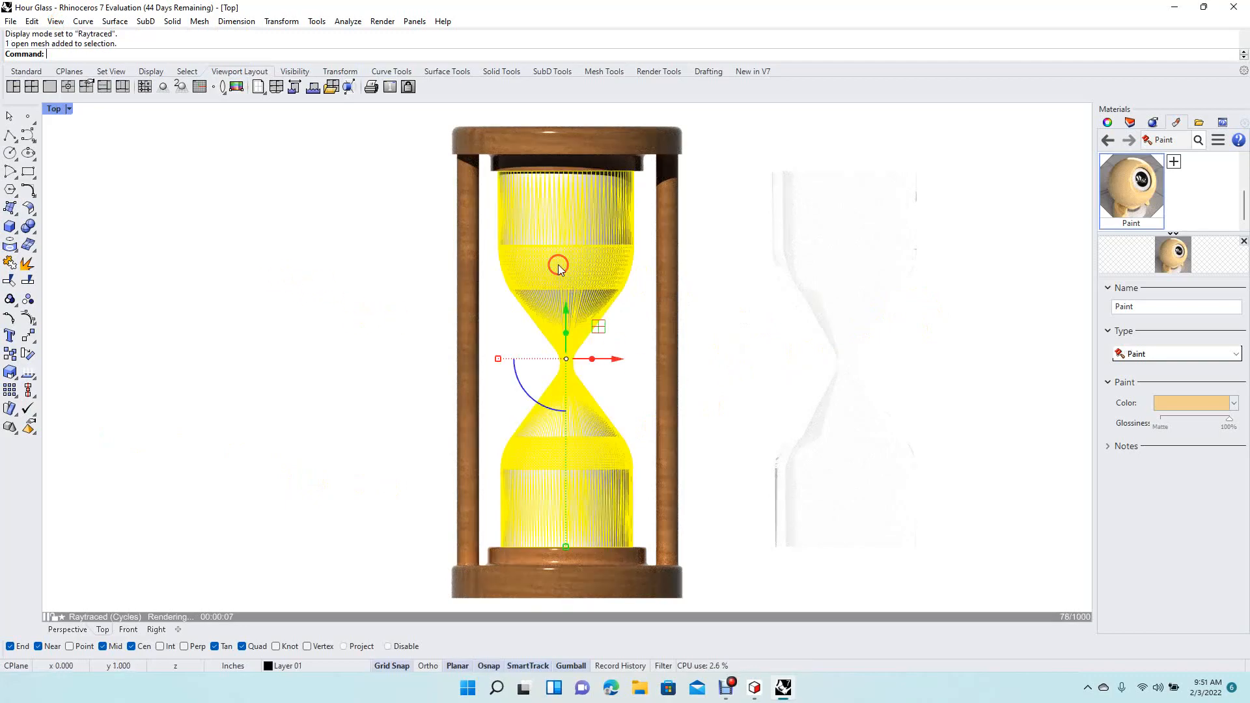
{"action": "left_click_drag", "start_coordinate": [617, 359], "coordinate": [287, 379]}
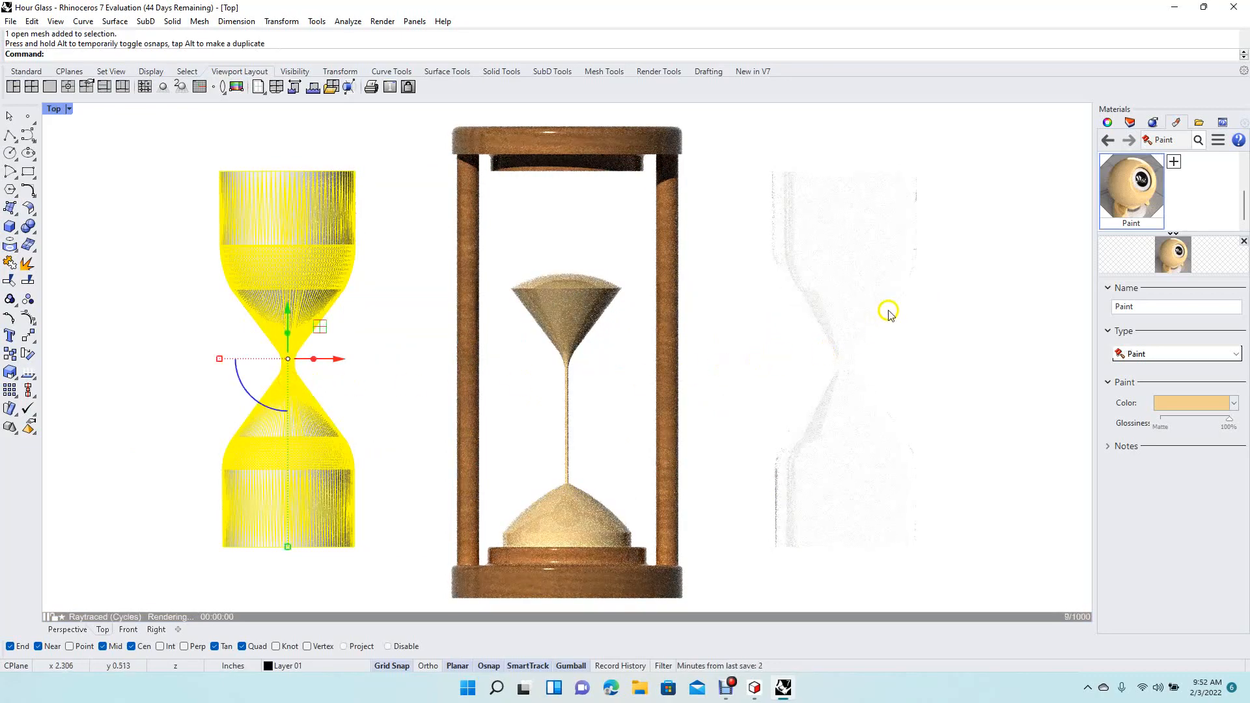
{"action": "left_click", "coordinate": [862, 312]}
{"action": "left_click_drag", "start_coordinate": [897, 359], "coordinate": [631, 371]}
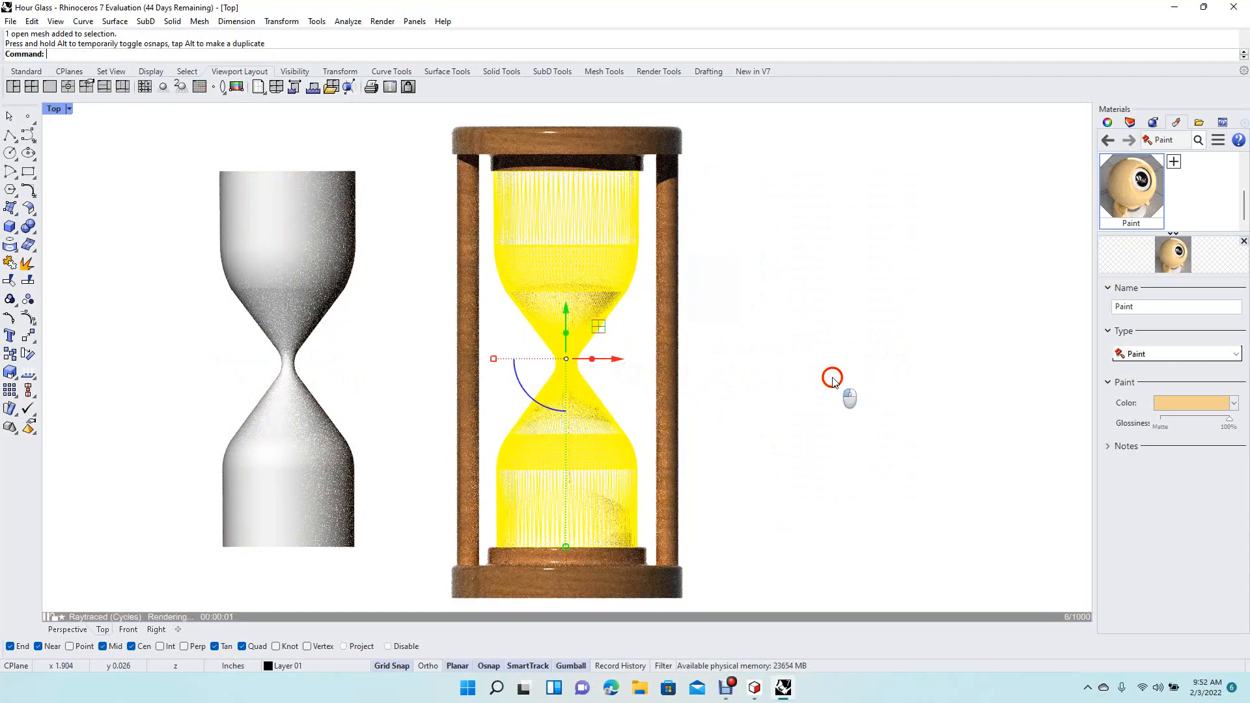
{"action": "left_click", "coordinate": [833, 380]}
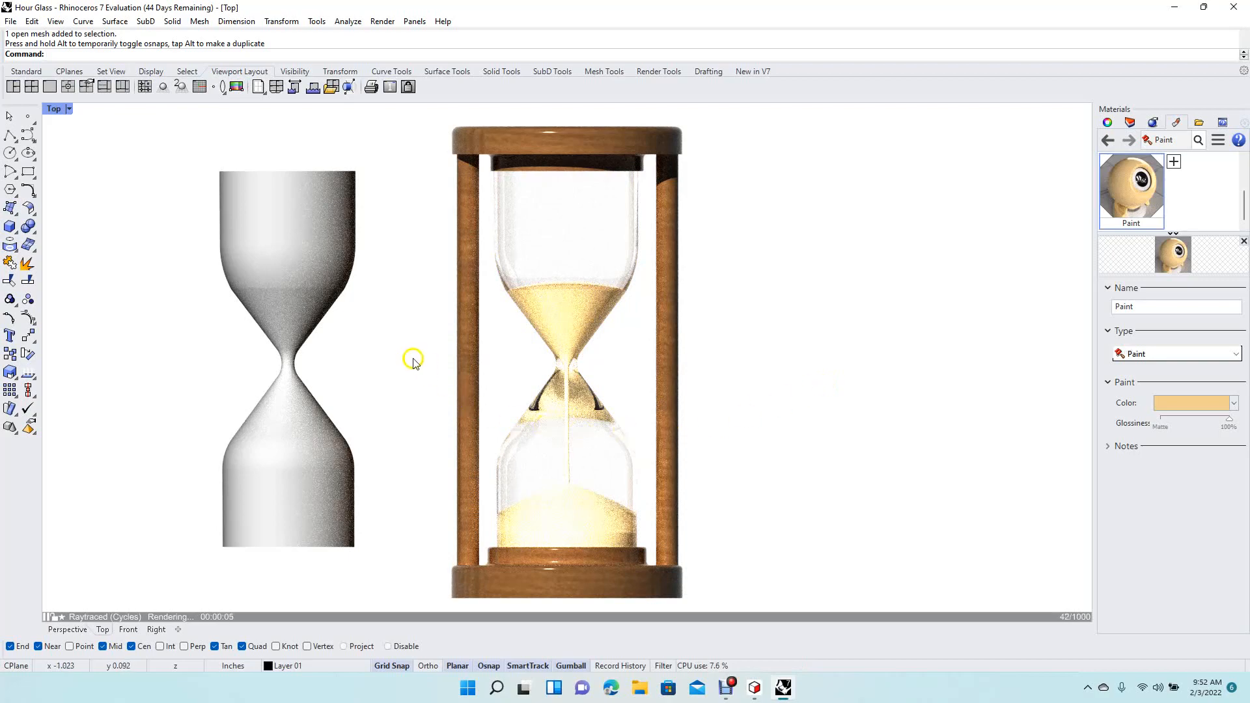
- Delete the inner glass mesh standing to the left of the frame
{"action": "left_click", "coordinate": [298, 291]}
{"action": "key", "text": "Delete"}
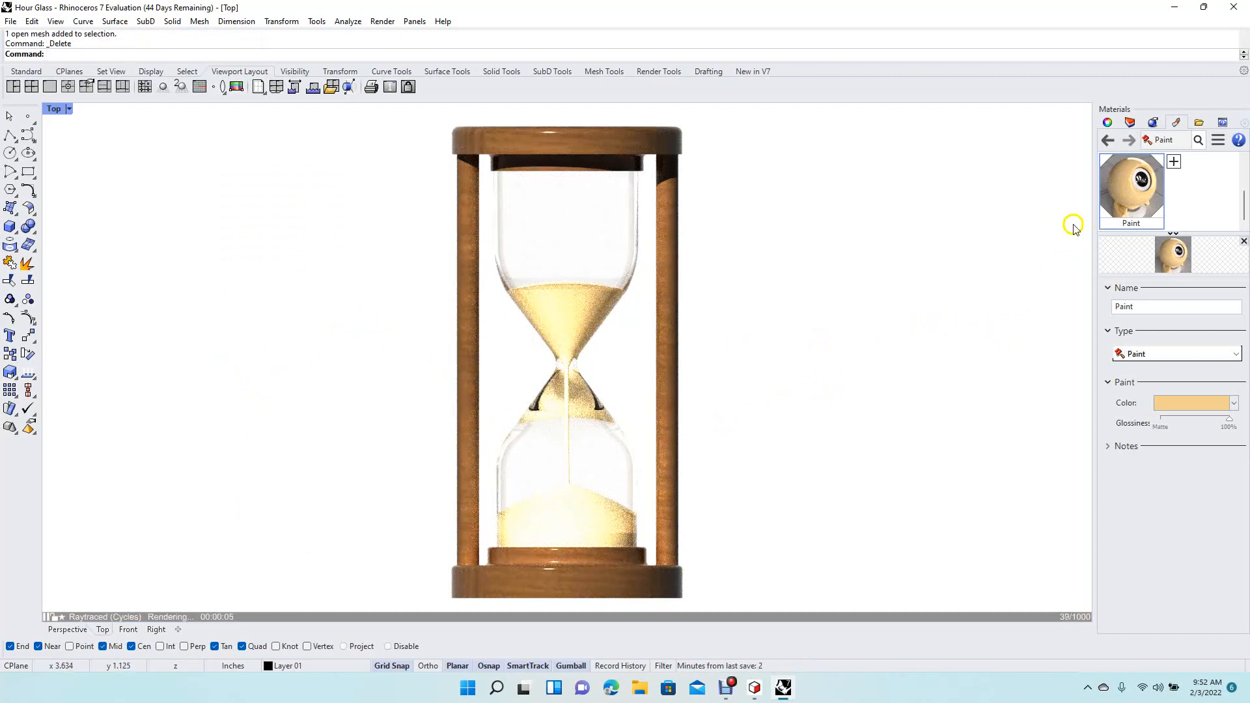
- Set the render backdrop's solid color to Dark Gray
{"action": "left_click", "coordinate": [1153, 123]}
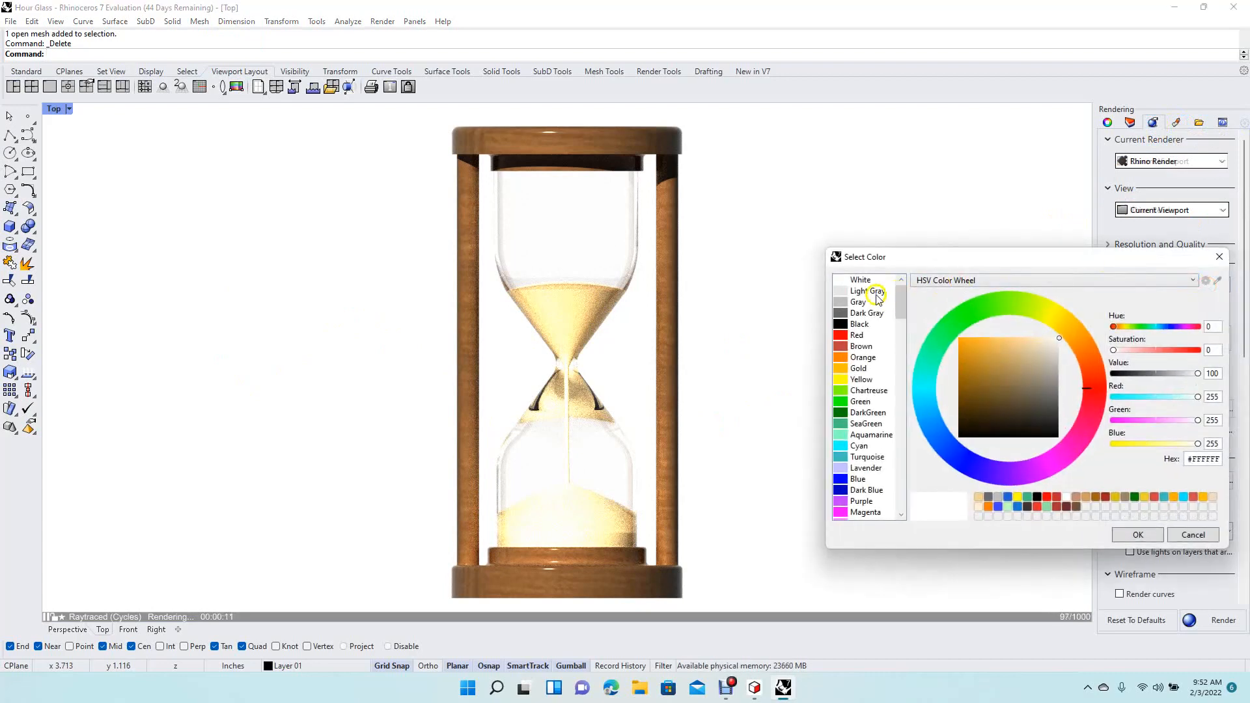
{"action": "left_click", "coordinate": [857, 302]}
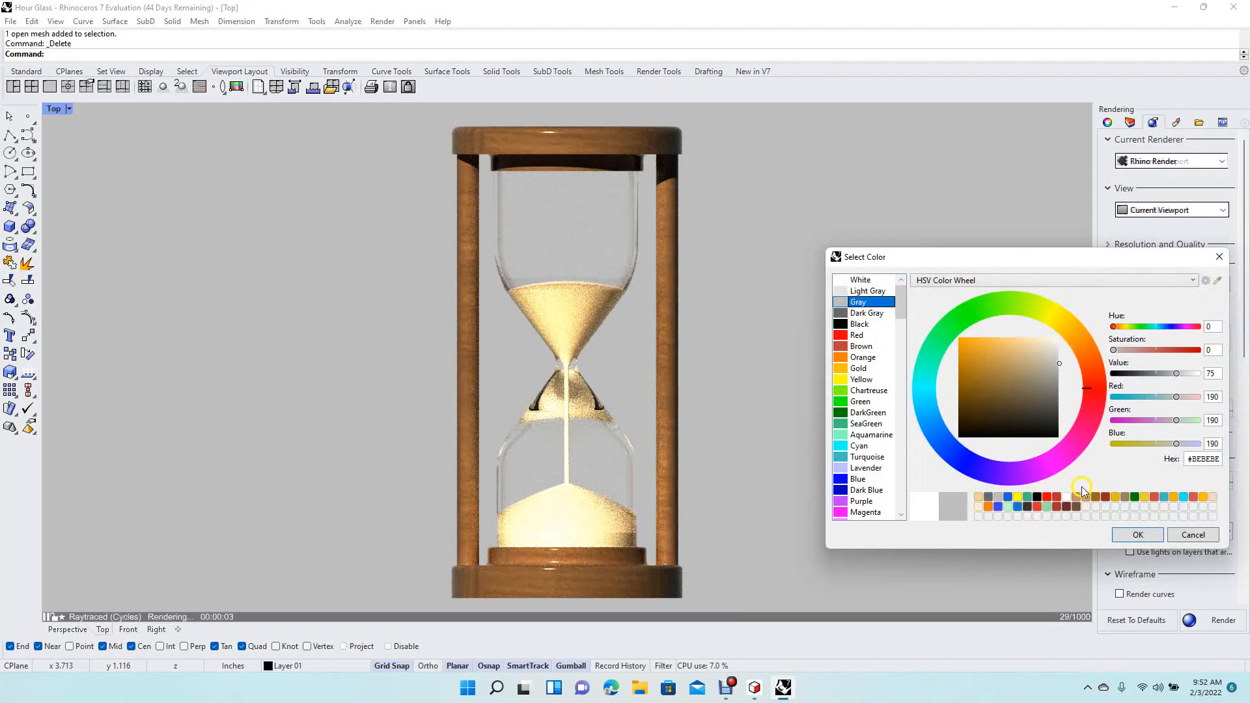
{"action": "left_click", "coordinate": [867, 314]}
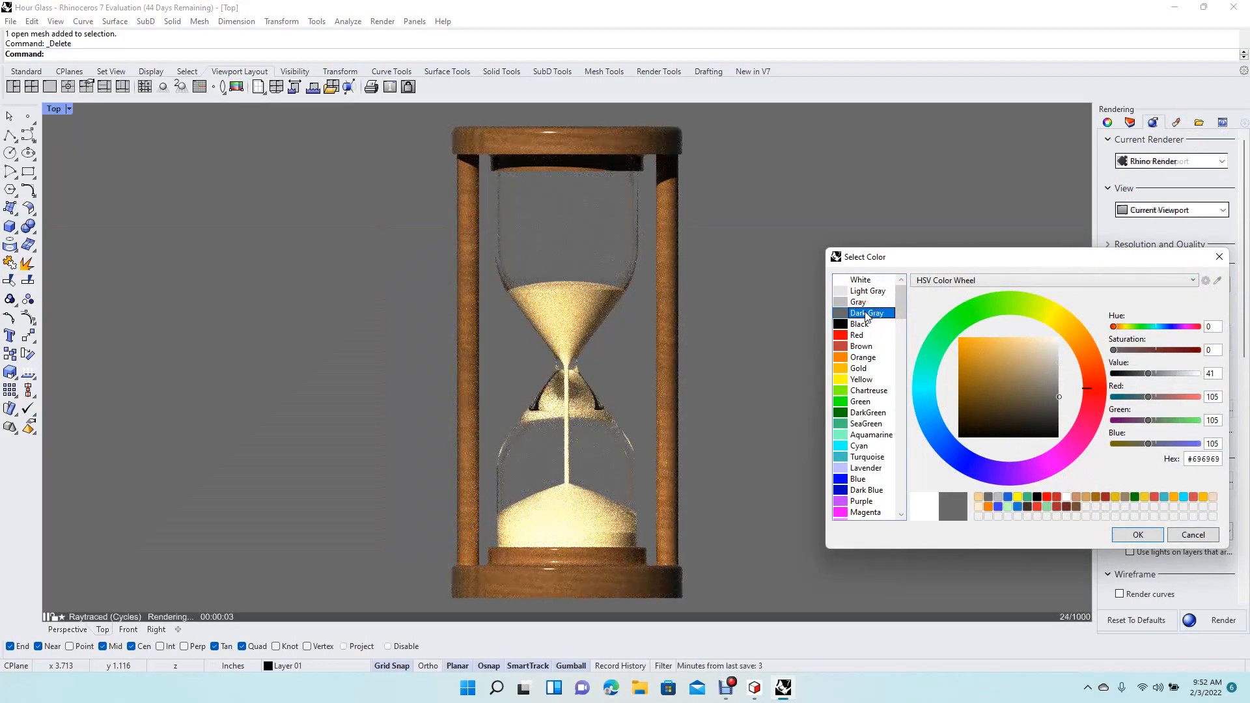
{"action": "left_click", "coordinate": [1128, 535]}
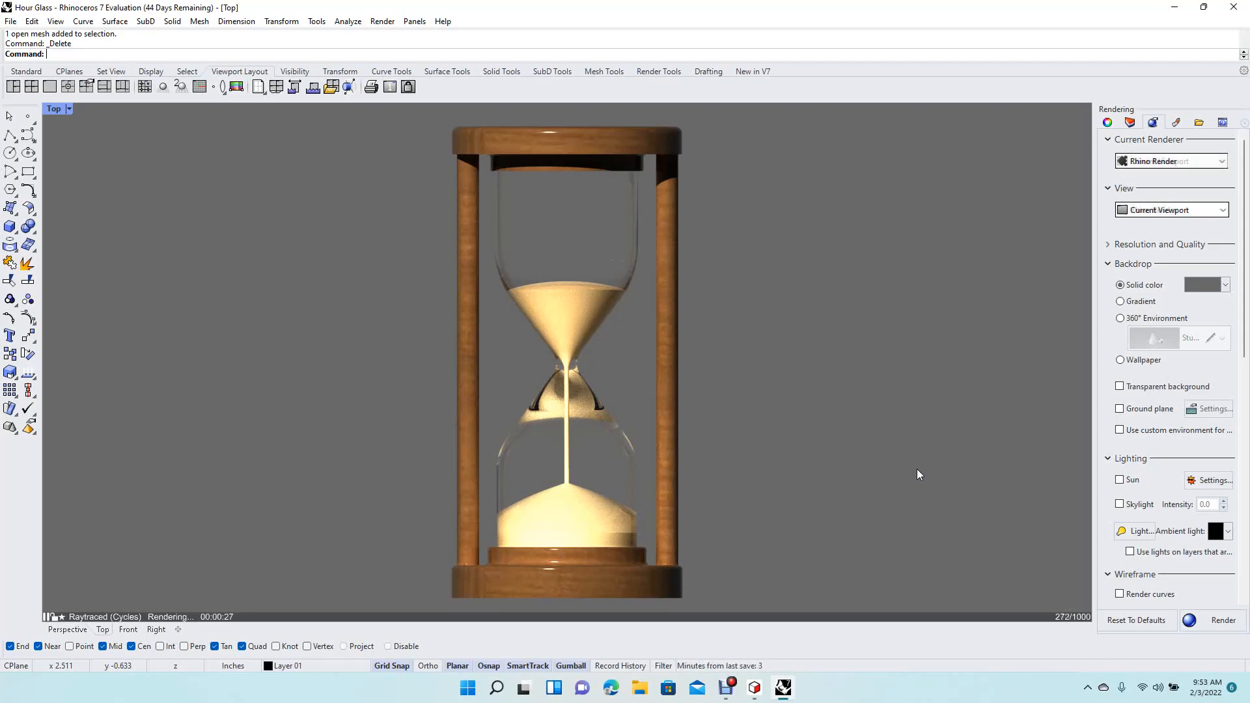
- Snip the raytraced hourglass with its surrounding backdrop and paste it into Paint, cropping the canvas to the snip
{"action": "key", "text": "super+shift+s"}
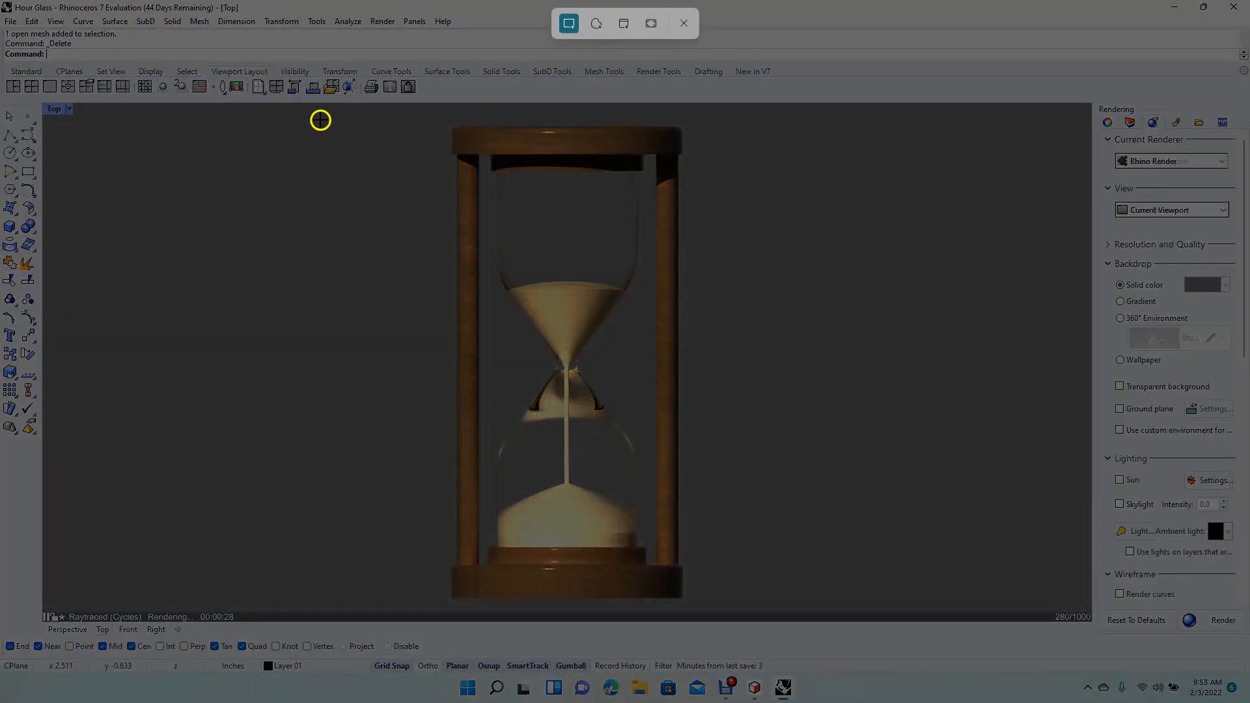
{"action": "left_click_drag", "start_coordinate": [325, 111], "coordinate": [800, 610]}
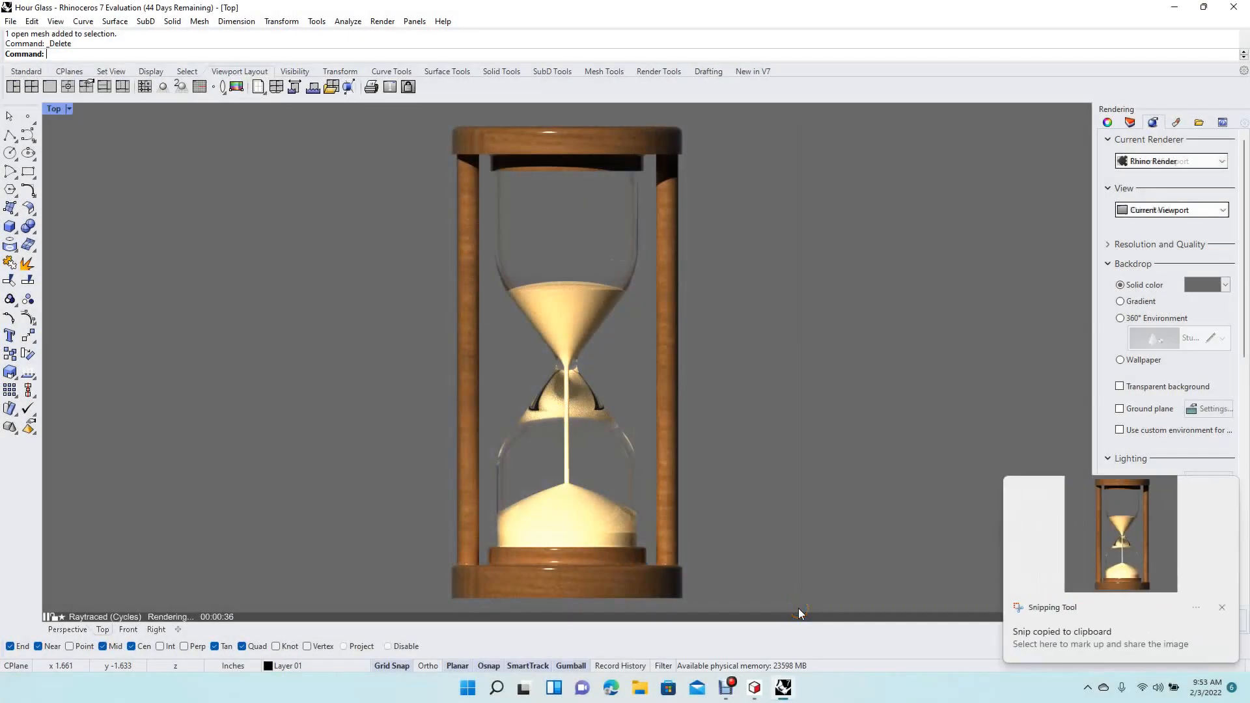
{"action": "left_click", "coordinate": [495, 688]}
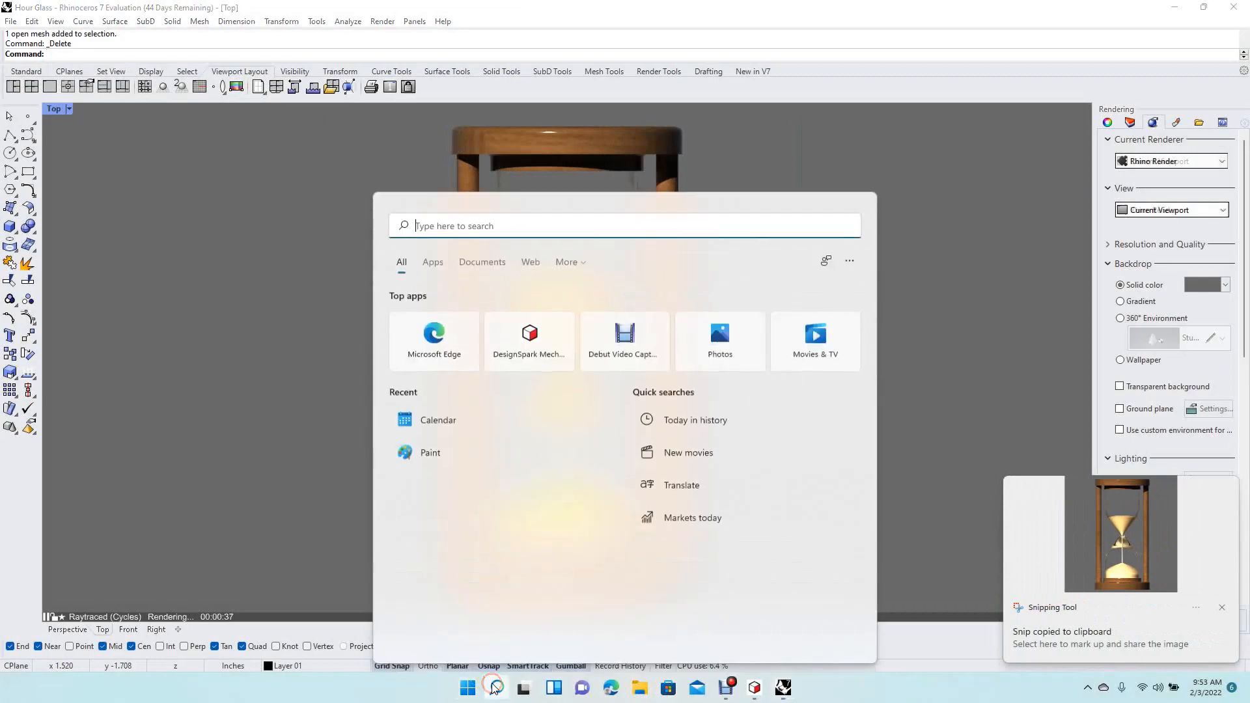
{"action": "left_click", "coordinate": [430, 452]}
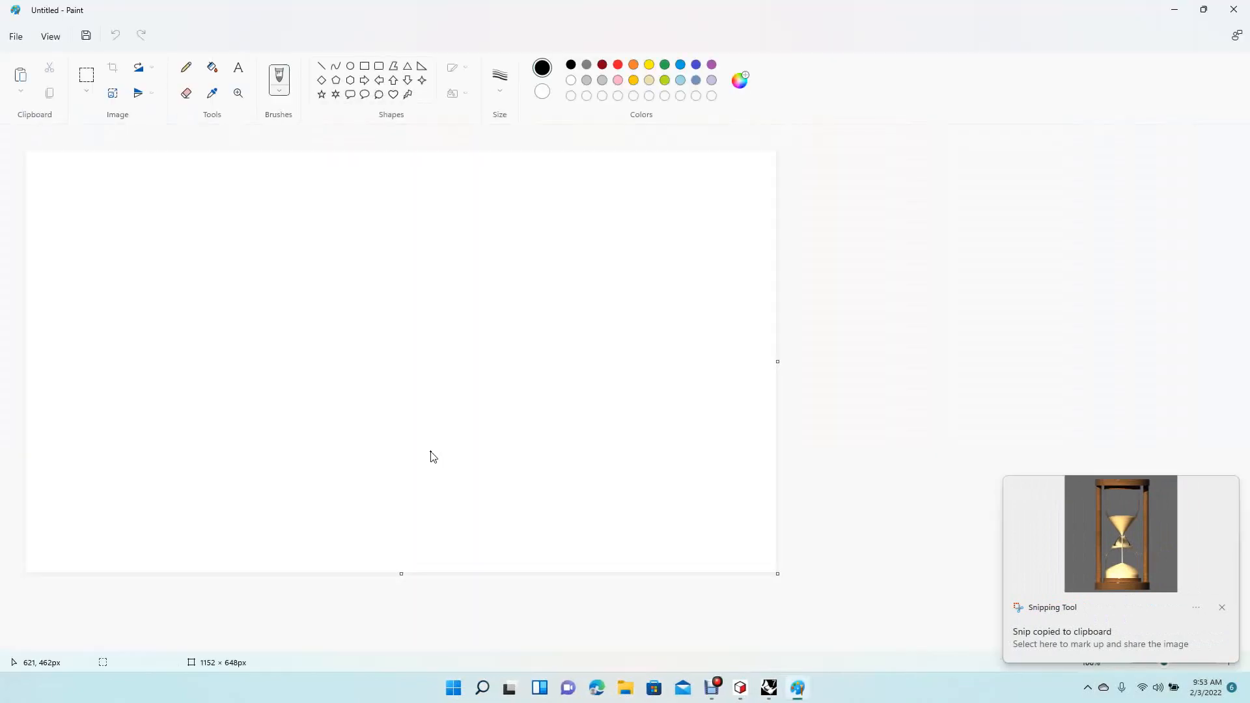
{"action": "key", "text": "ctrl+v"}
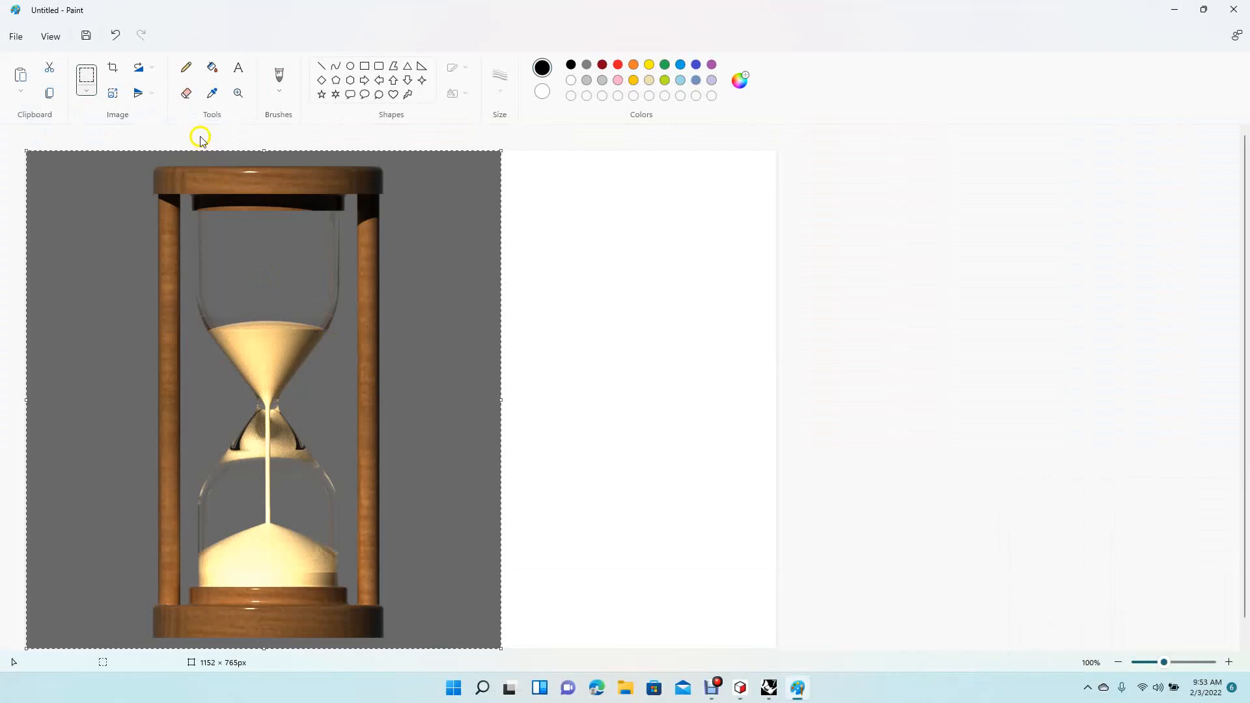
{"action": "left_click", "coordinate": [113, 67]}
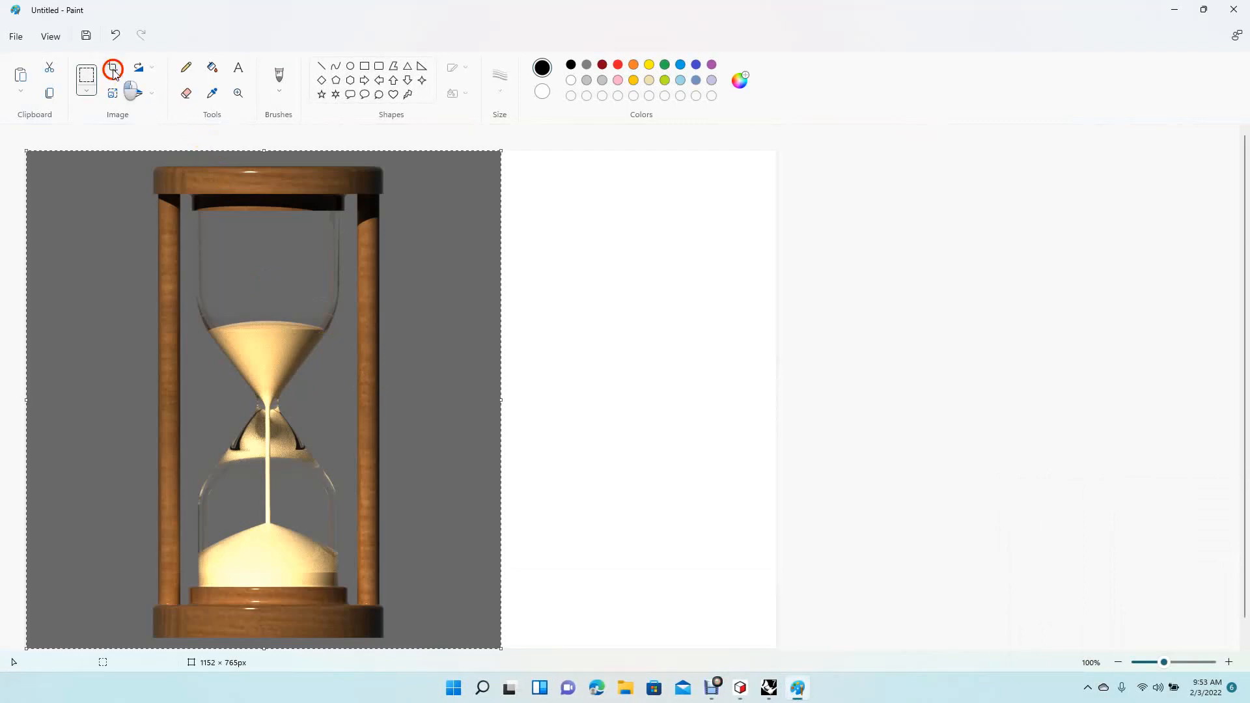
- Save the cropped image to the Desktop as a JPEG named Hour Glass 2
{"action": "left_click", "coordinate": [23, 44]}
{"action": "left_click", "coordinate": [50, 145]}
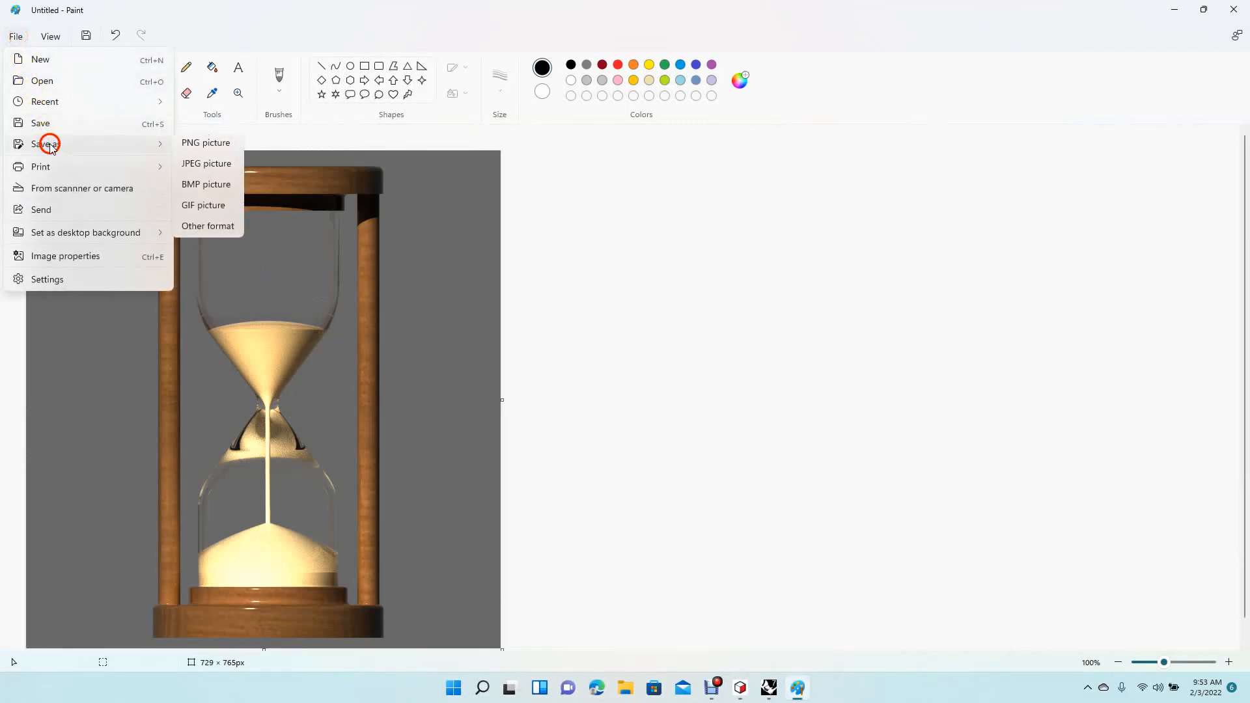
{"action": "left_click", "coordinate": [198, 167]}
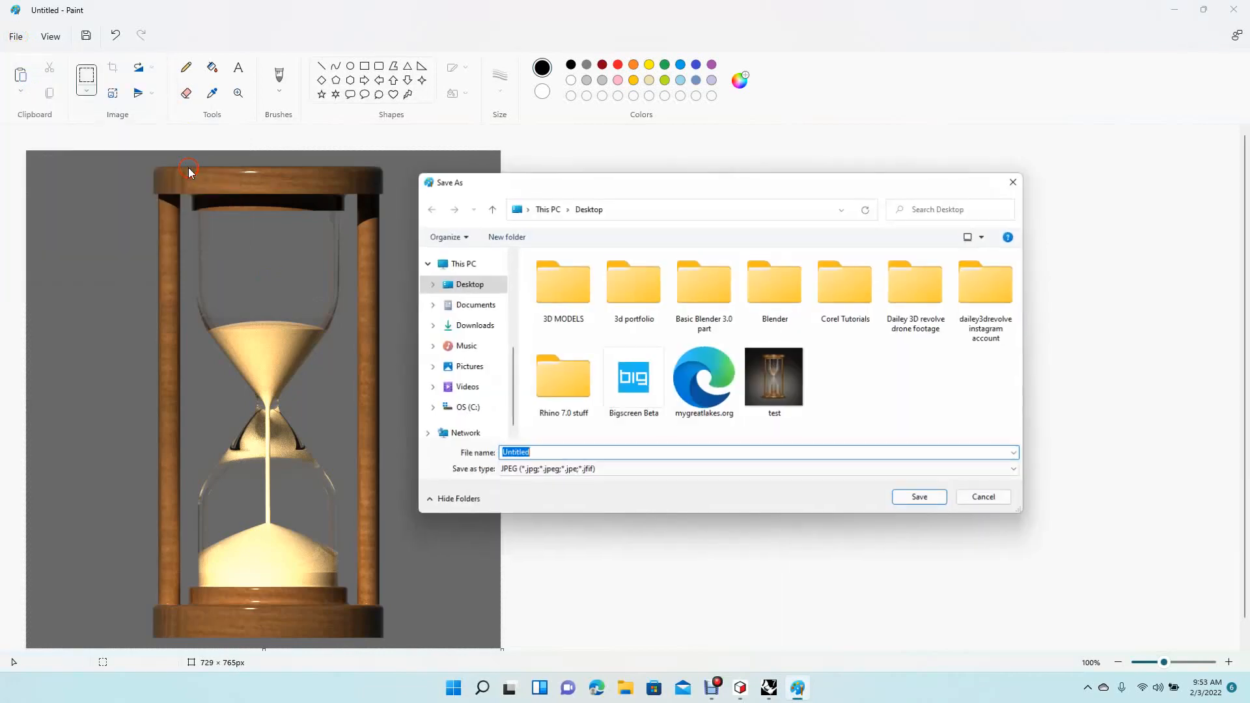
{"action": "type", "text": "Hour Glass"}
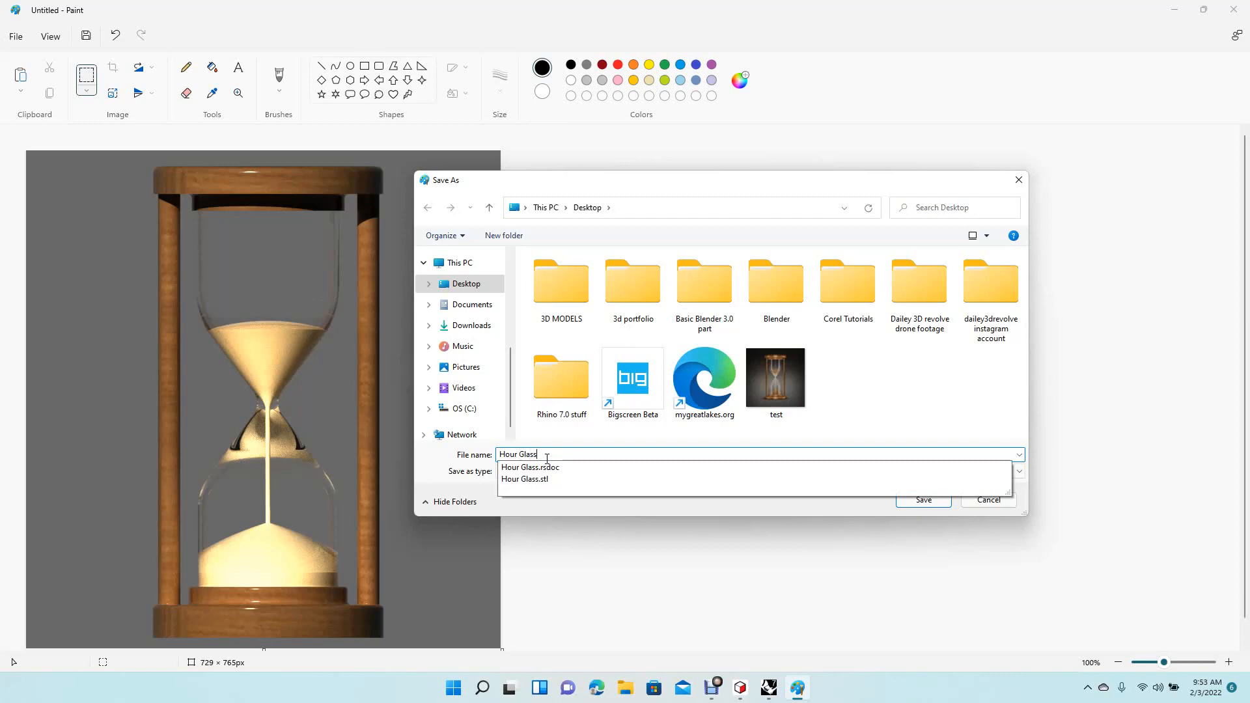
{"action": "key", "text": "Return"}
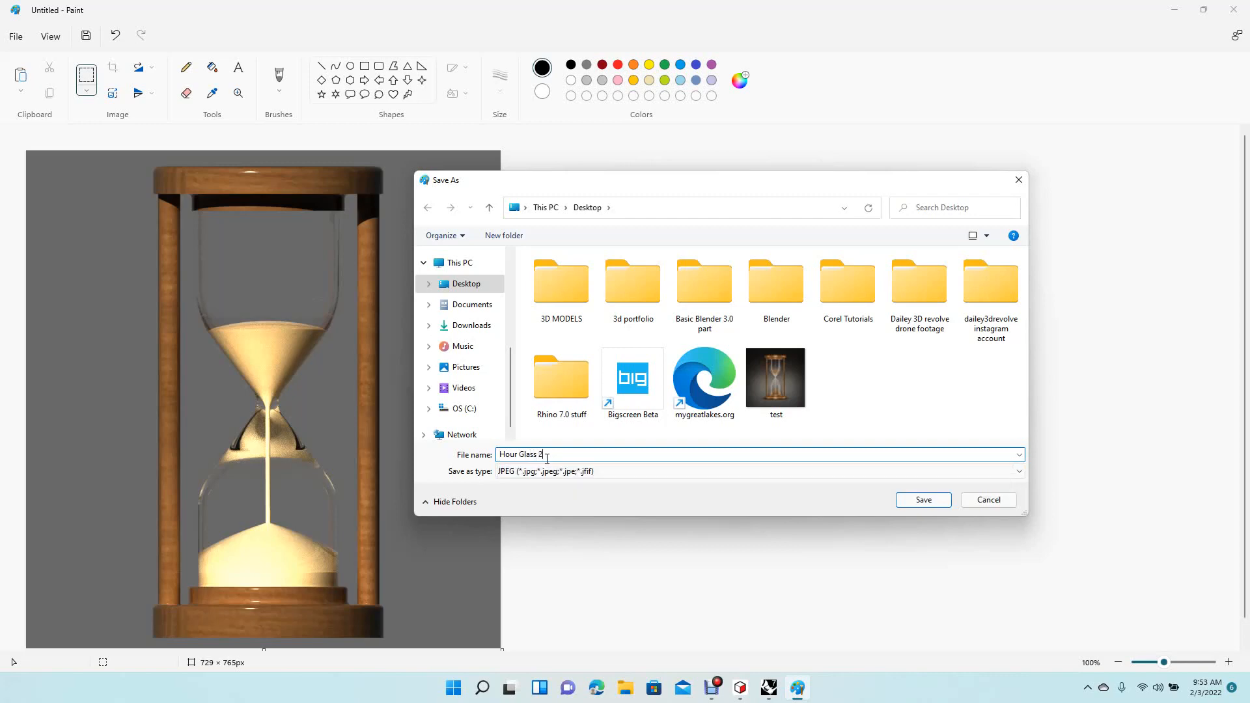
{"action": "left_click", "coordinate": [927, 500]}
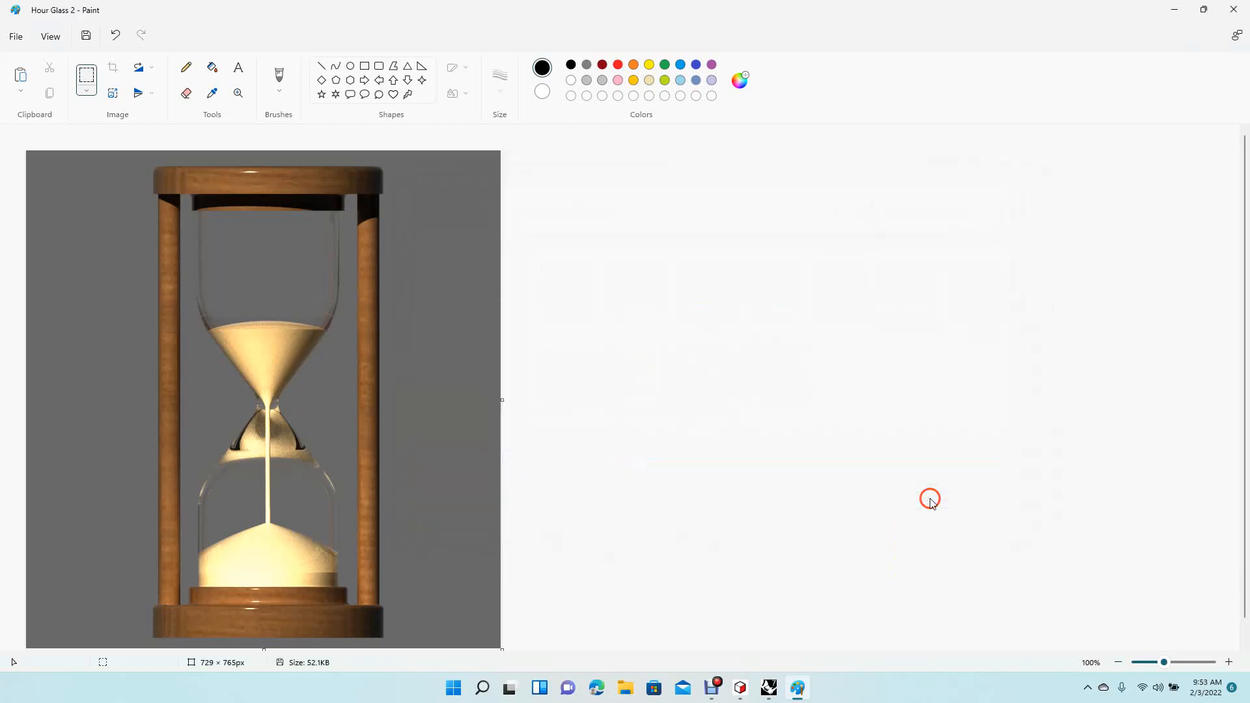
- Close Paint and Rhino to return to the desktop
{"action": "left_click", "coordinate": [1234, 10]}
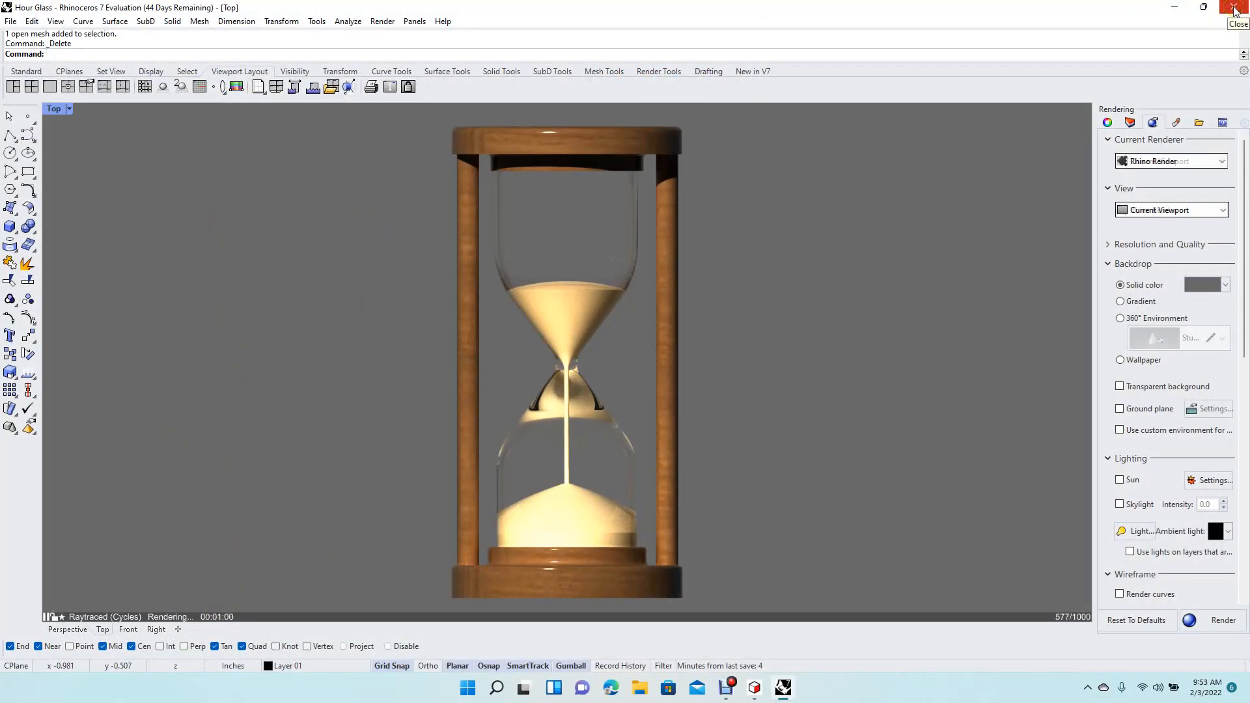
{"action": "left_click", "coordinate": [1234, 8]}
{"action": "left_click", "coordinate": [629, 370]}
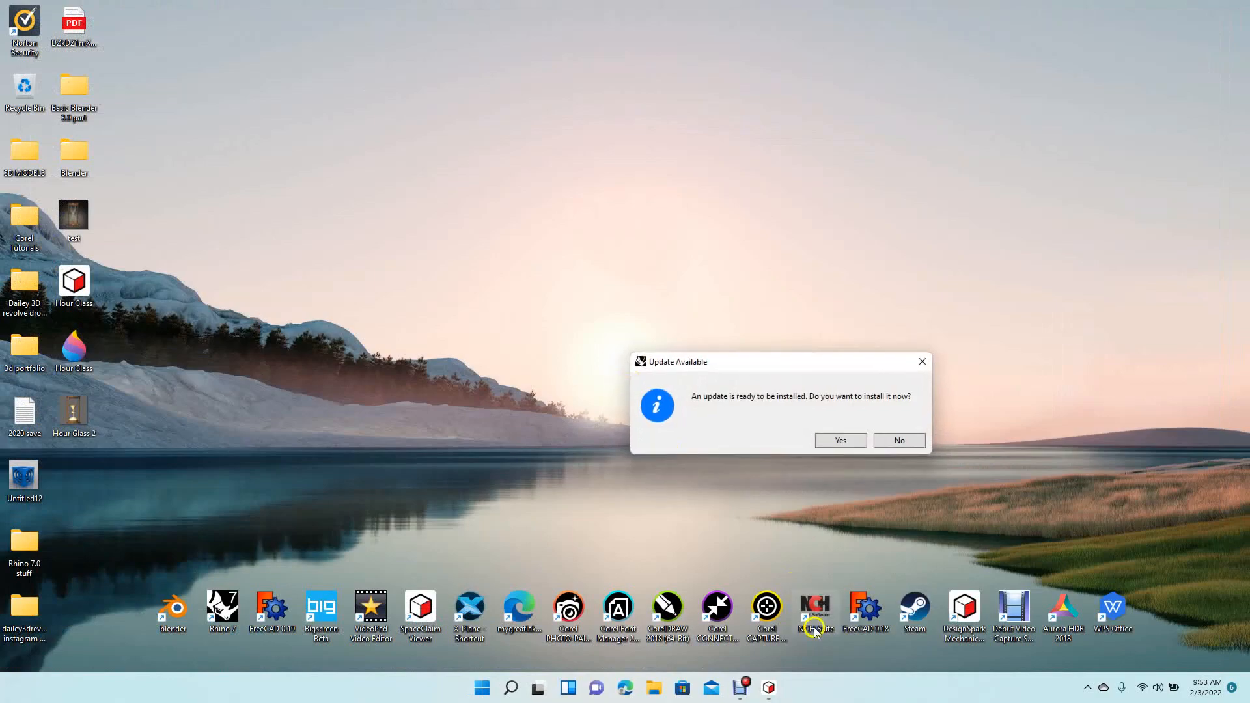